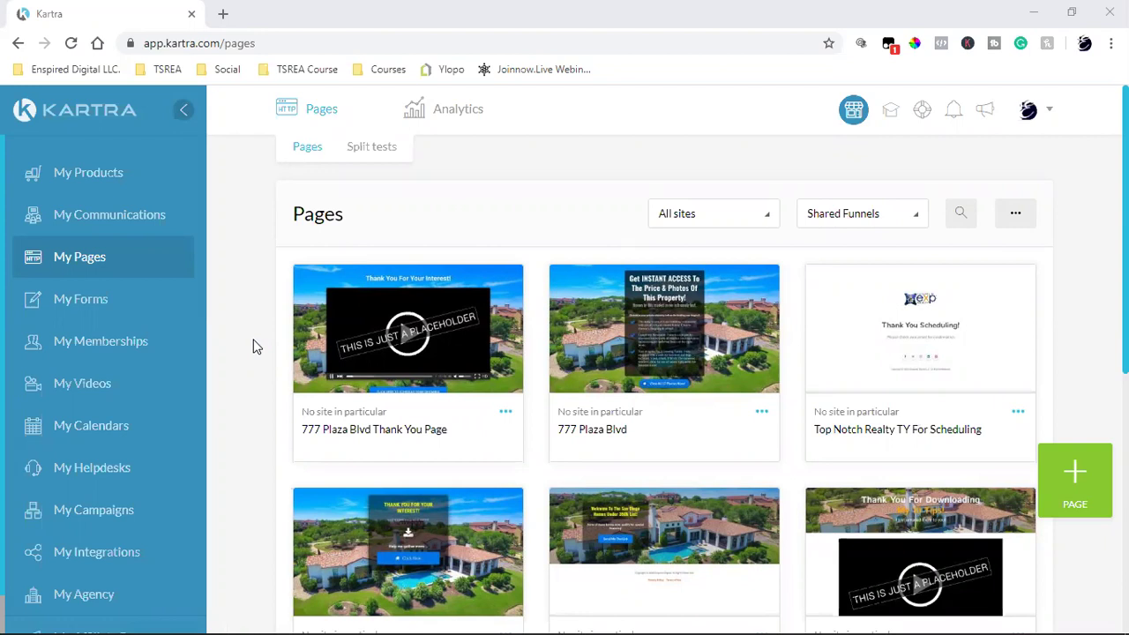
mouse_move(677, 313)
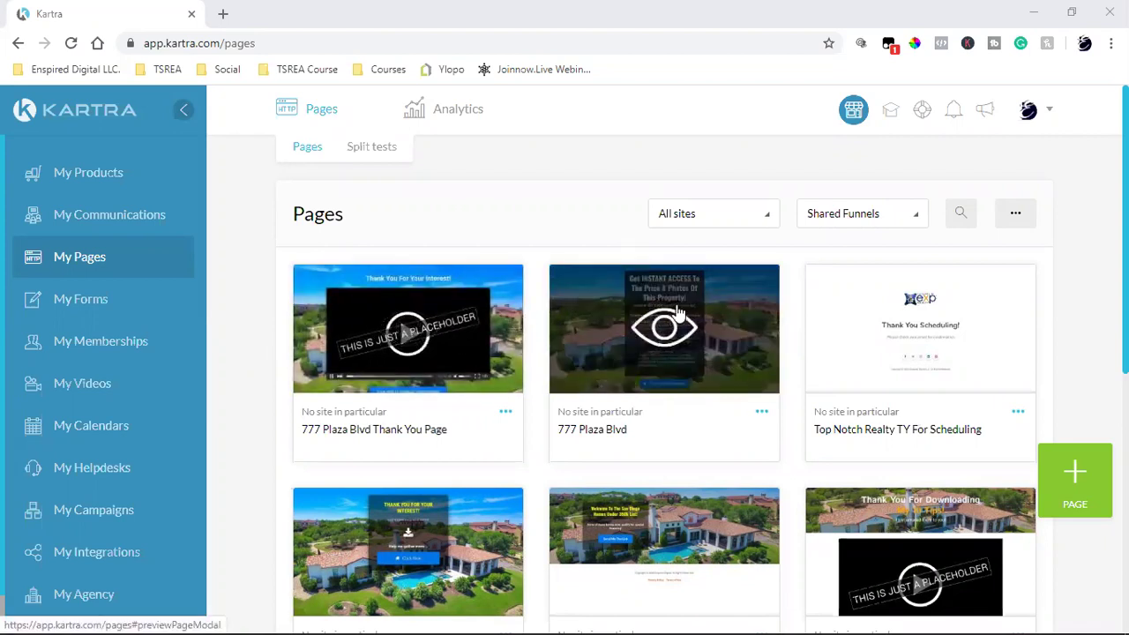
mouse_move(448, 324)
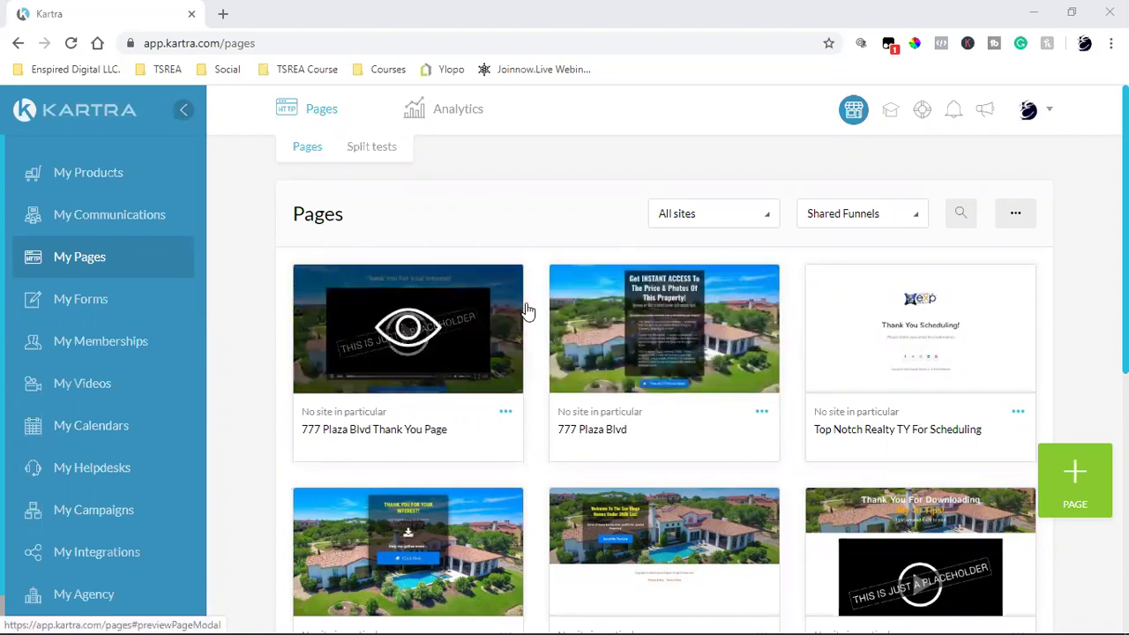
mouse_move(755, 292)
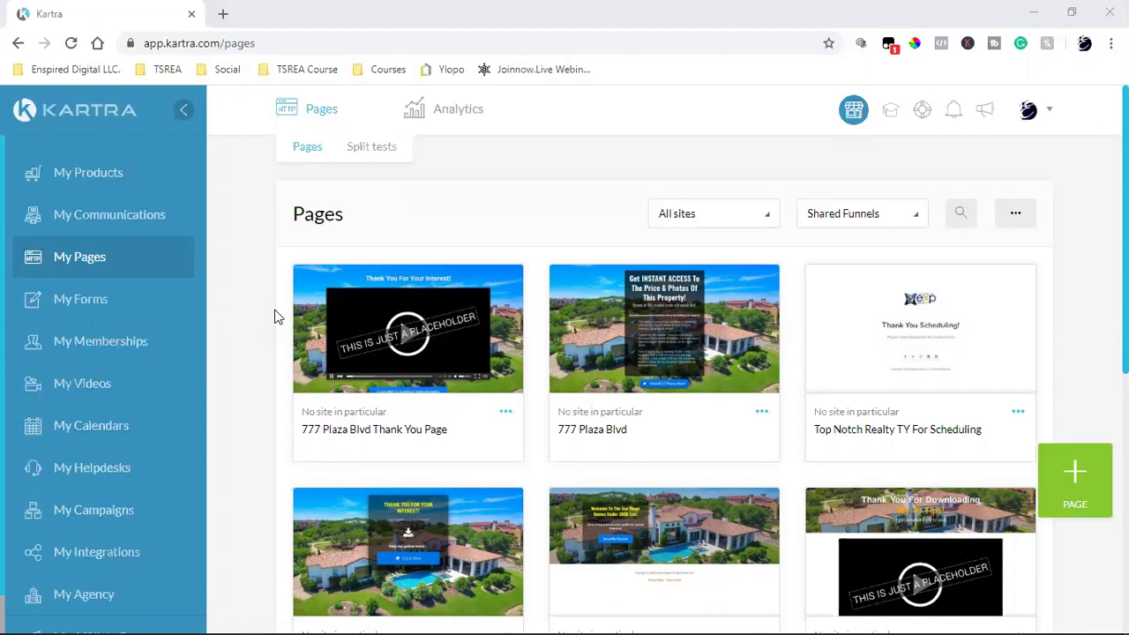
mouse_move(653, 328)
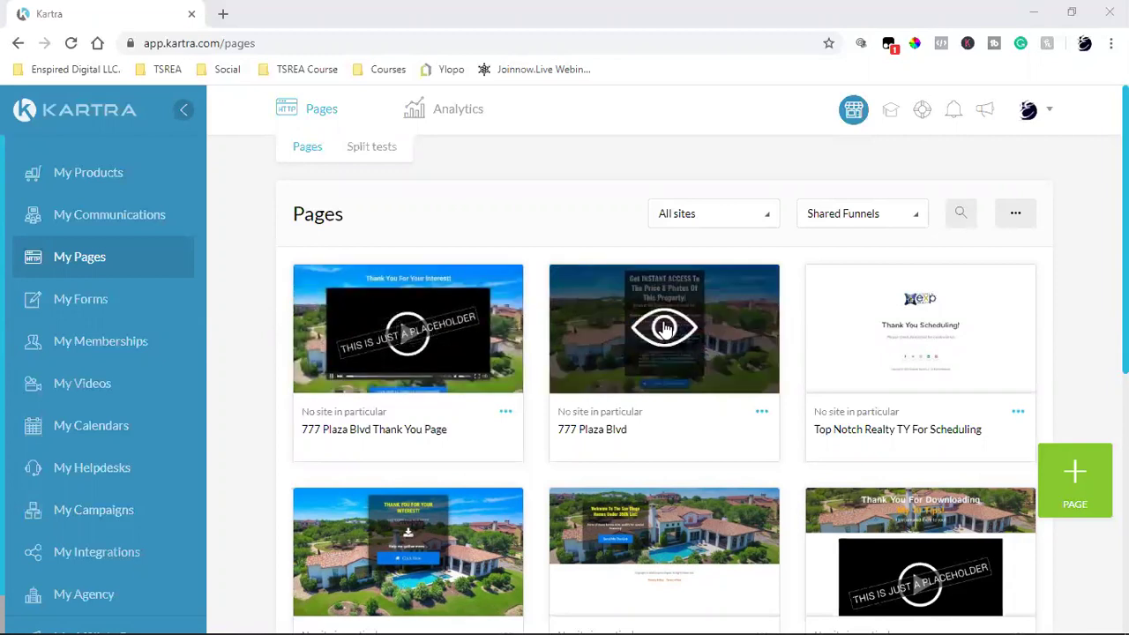
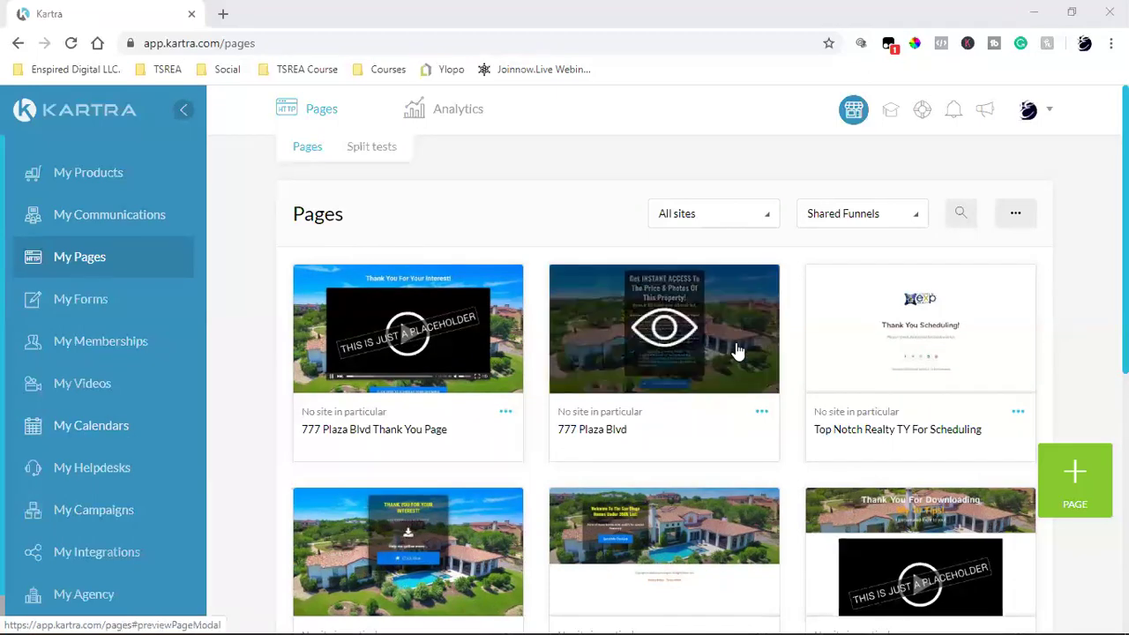
scroll(739, 351, "down", 4)
scroll(739, 350, "up", 1)
scroll(575, 309, "up", 3)
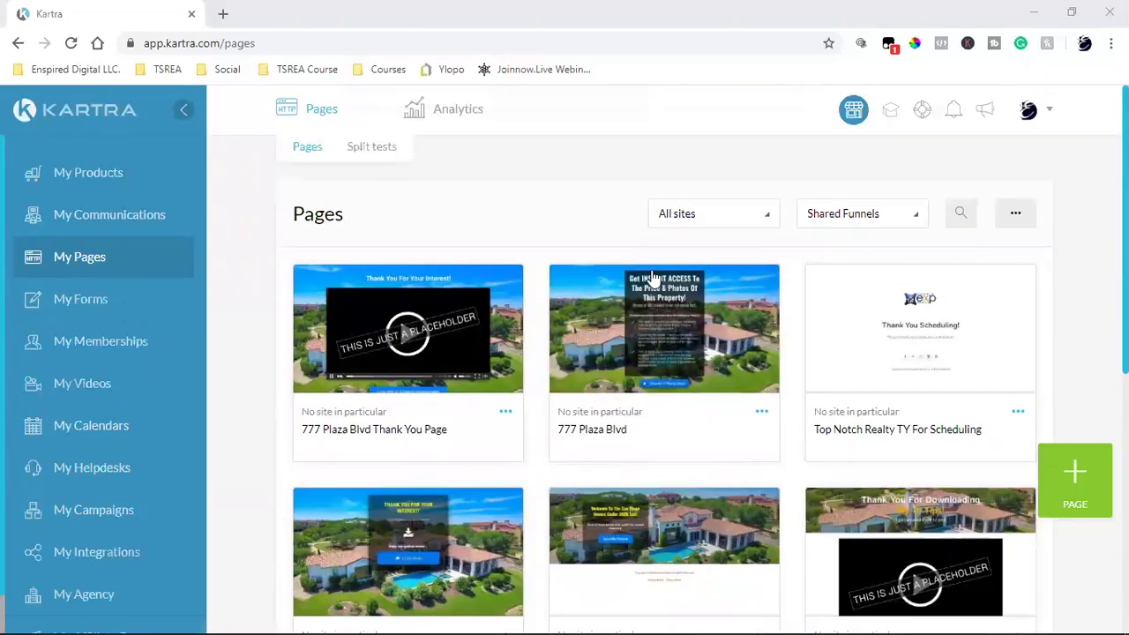
left_click(845, 222)
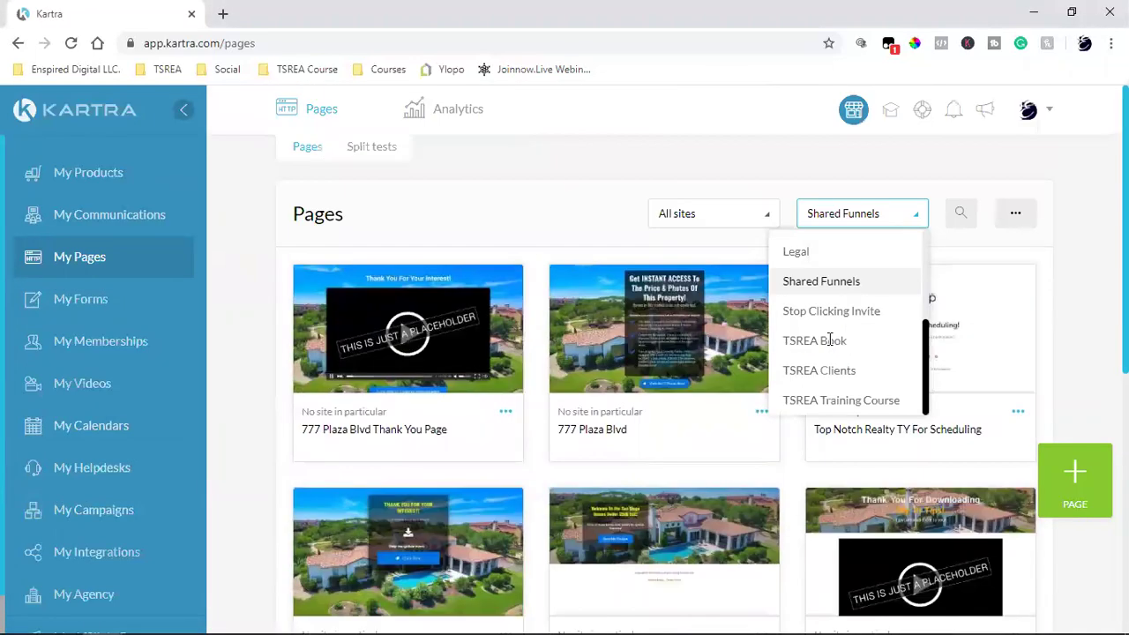
scroll(830, 349, "up", 3)
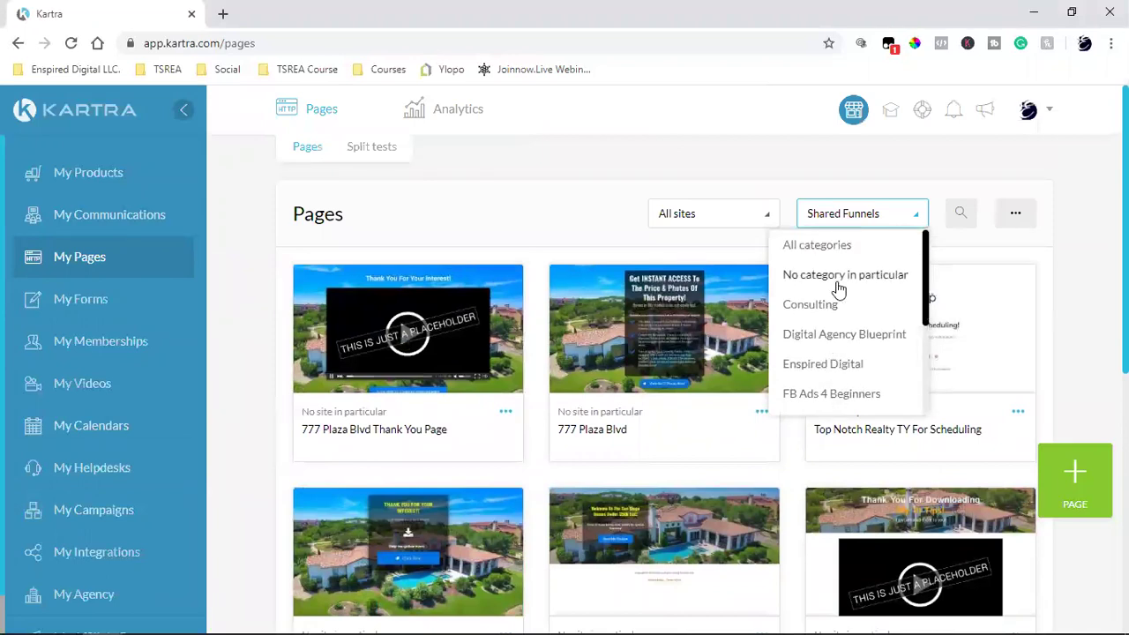
scroll(834, 286, "down", 3)
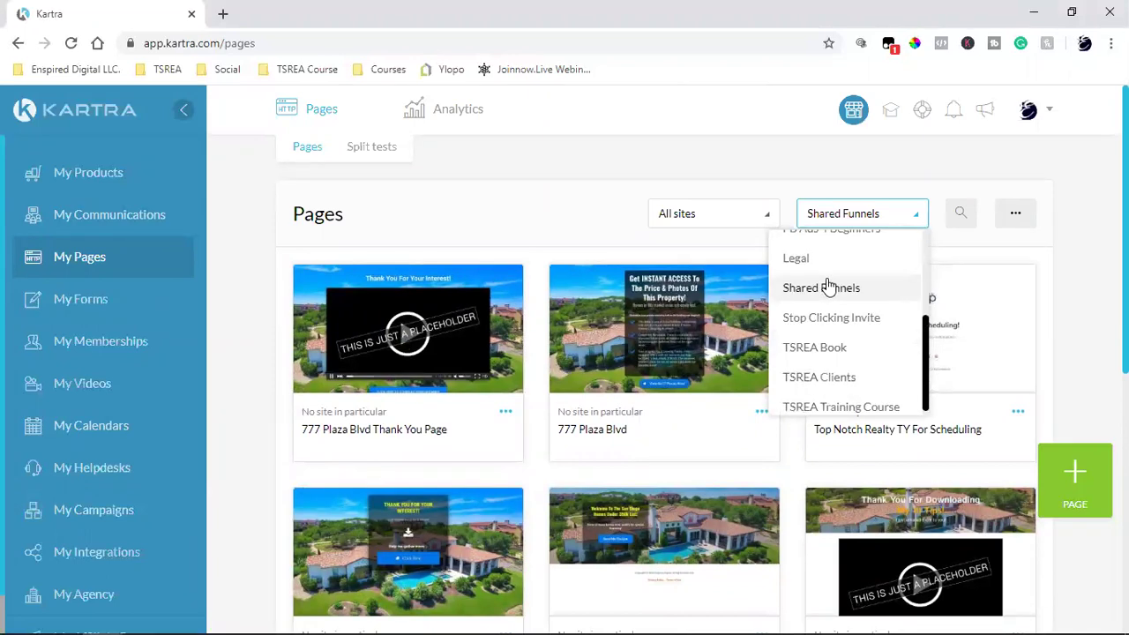
scroll(830, 284, "down", 1)
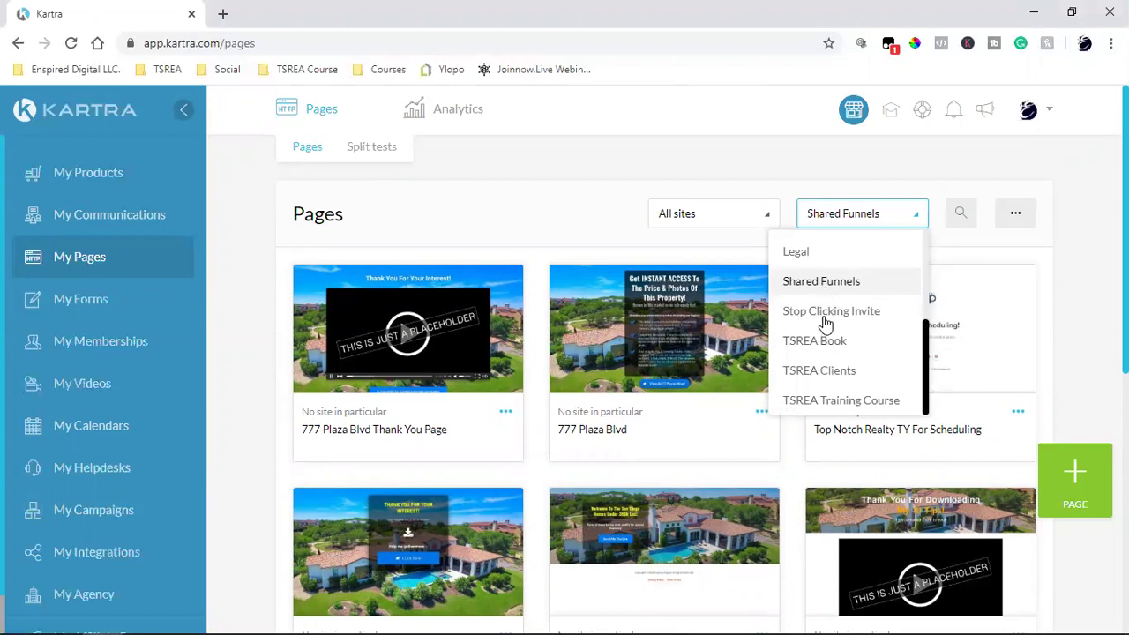
left_click(841, 283)
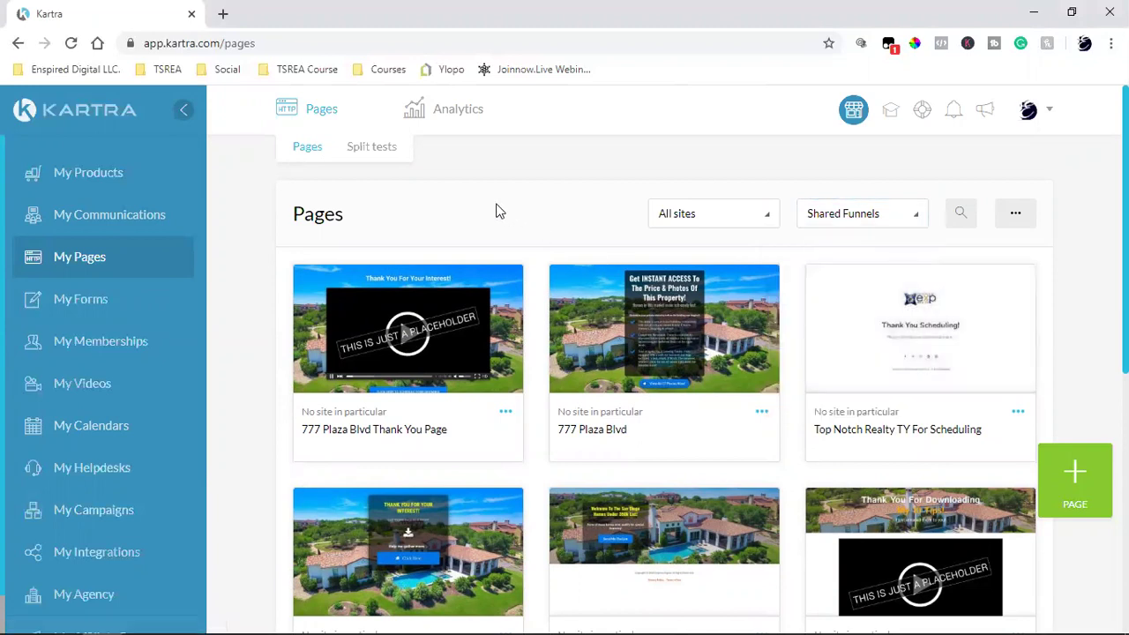
scroll(576, 291, "down", 2)
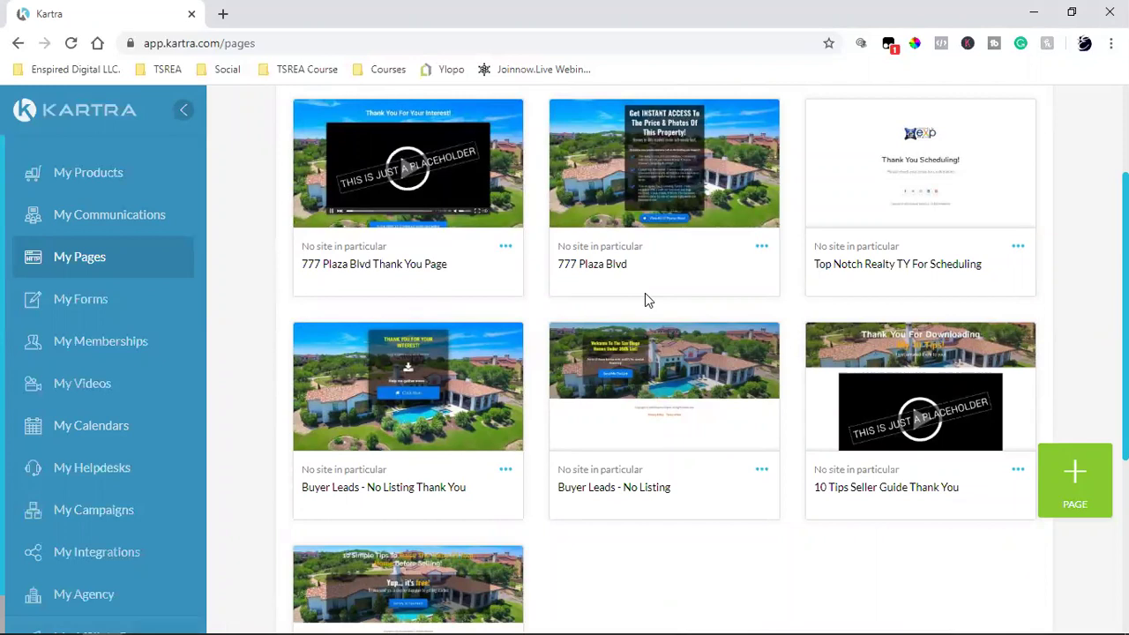
scroll(645, 304, "up", 2)
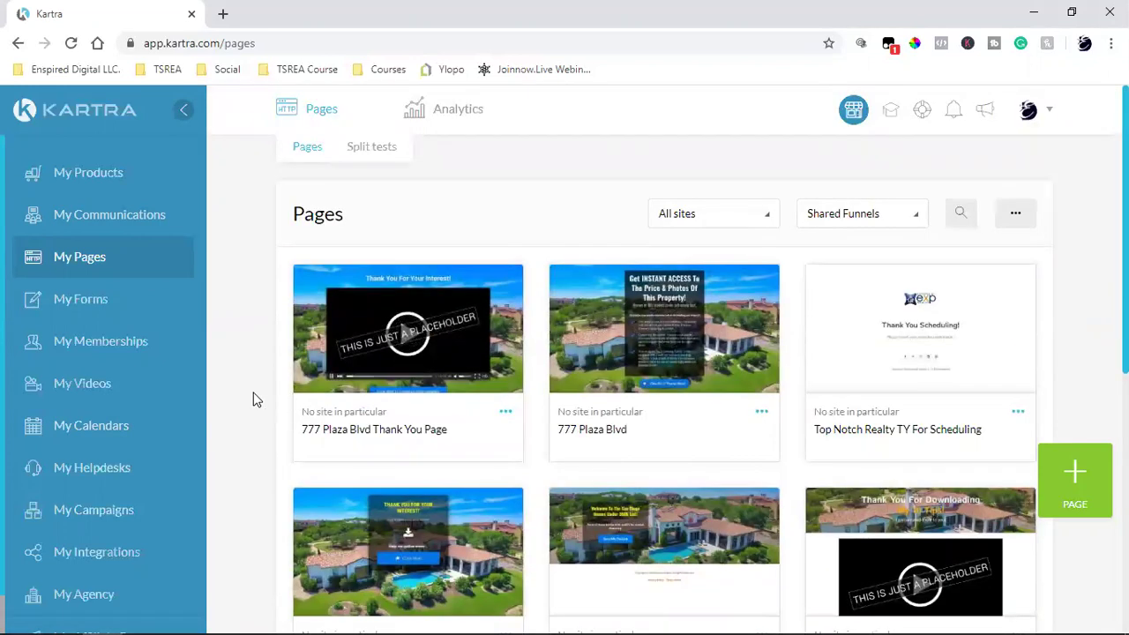
left_click(664, 340)
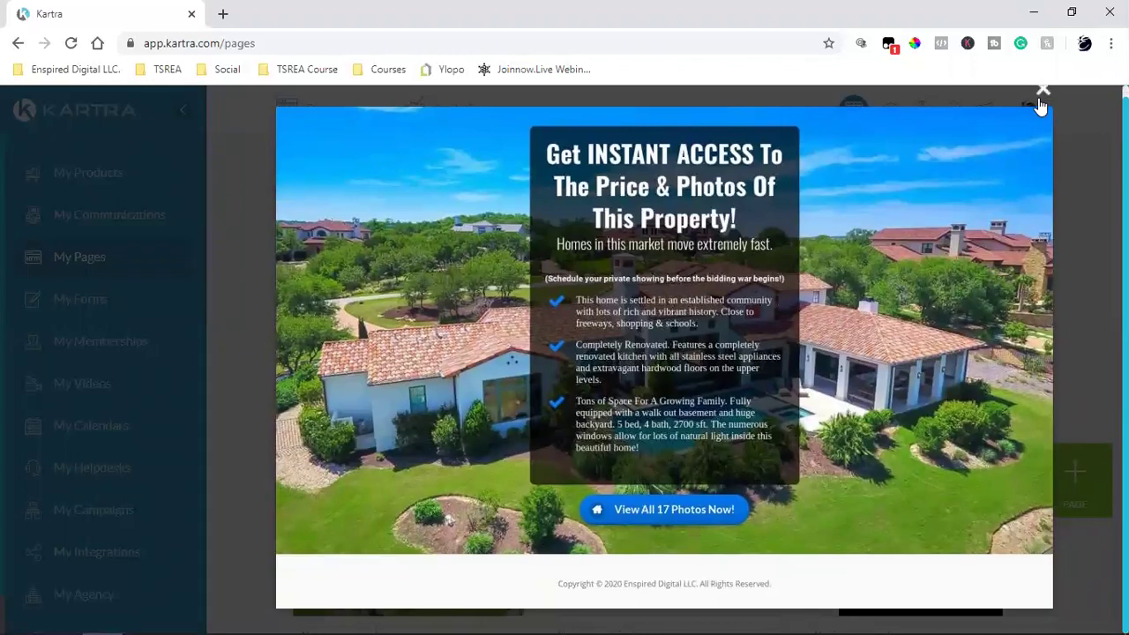
left_click(1042, 91)
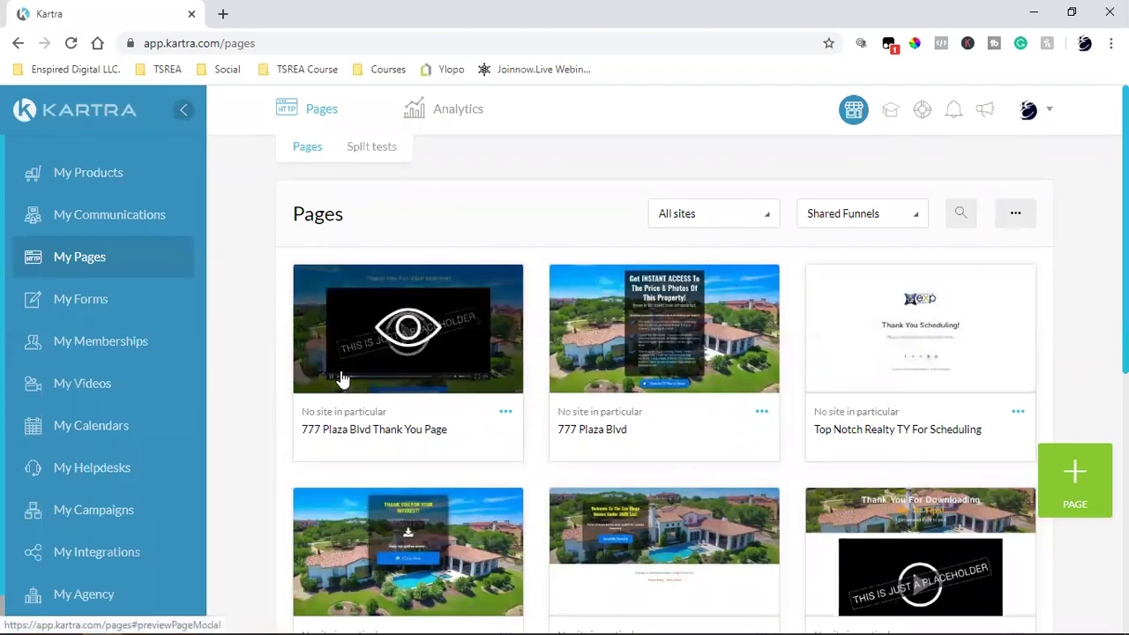
scroll(343, 378, "down", 4)
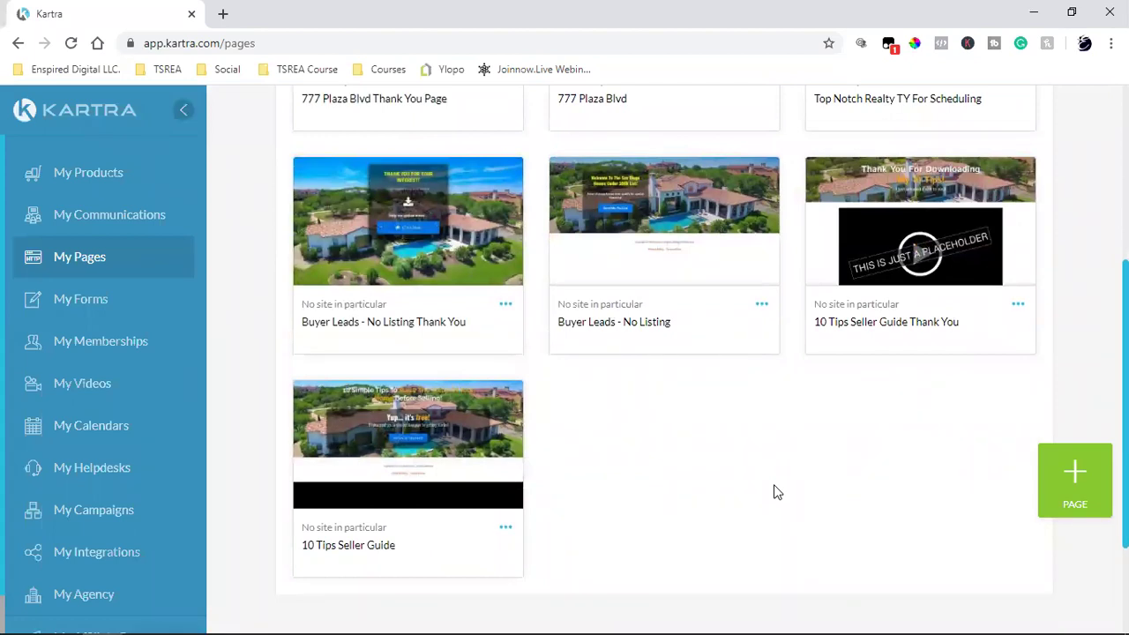
scroll(776, 492, "up", 4)
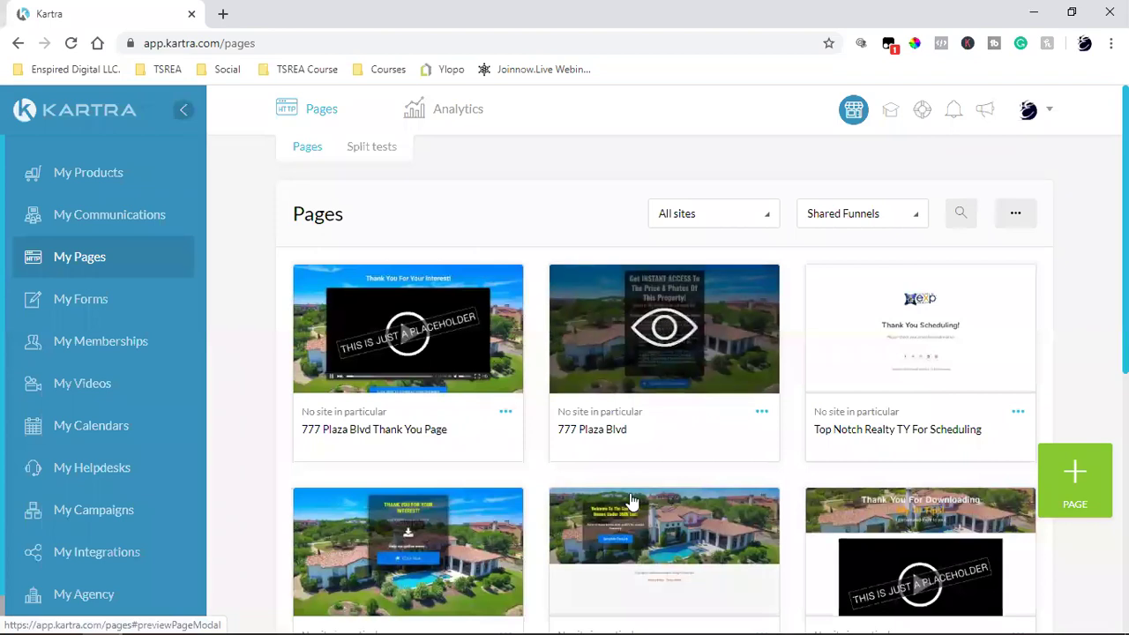
triple_click(583, 429)
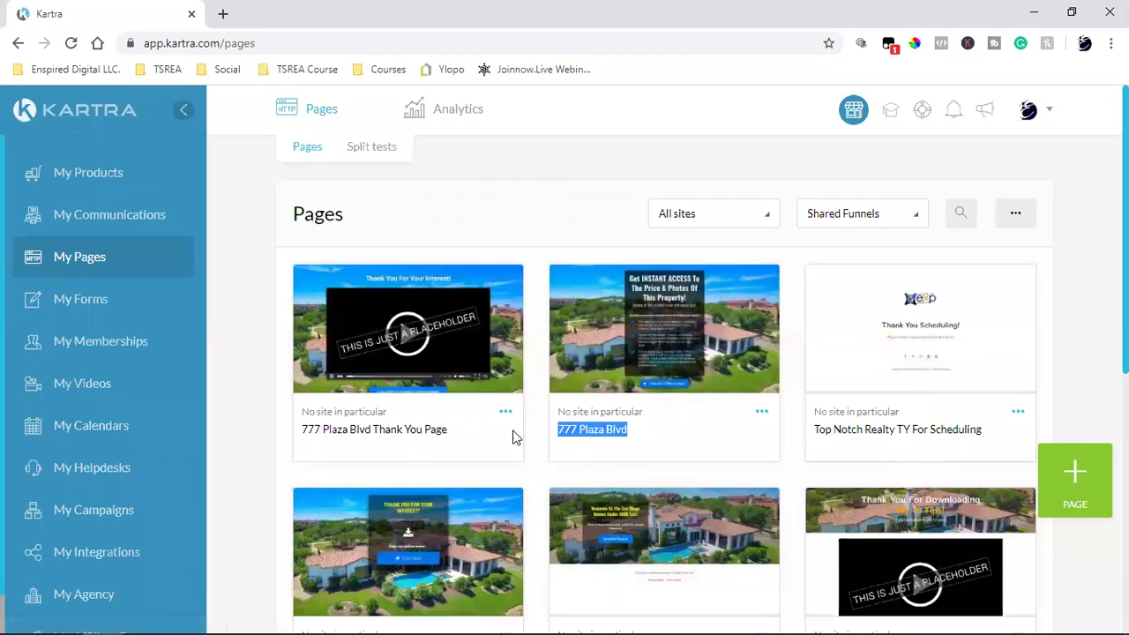
triple_click(362, 429)
scroll(362, 444, "down", 2)
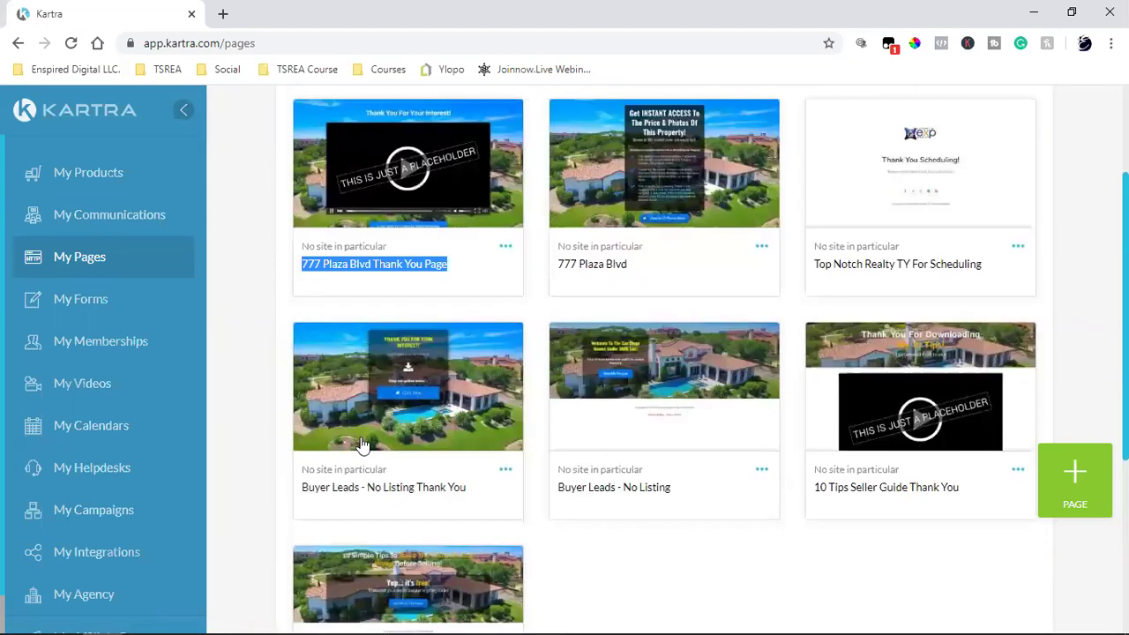
triple_click(579, 487)
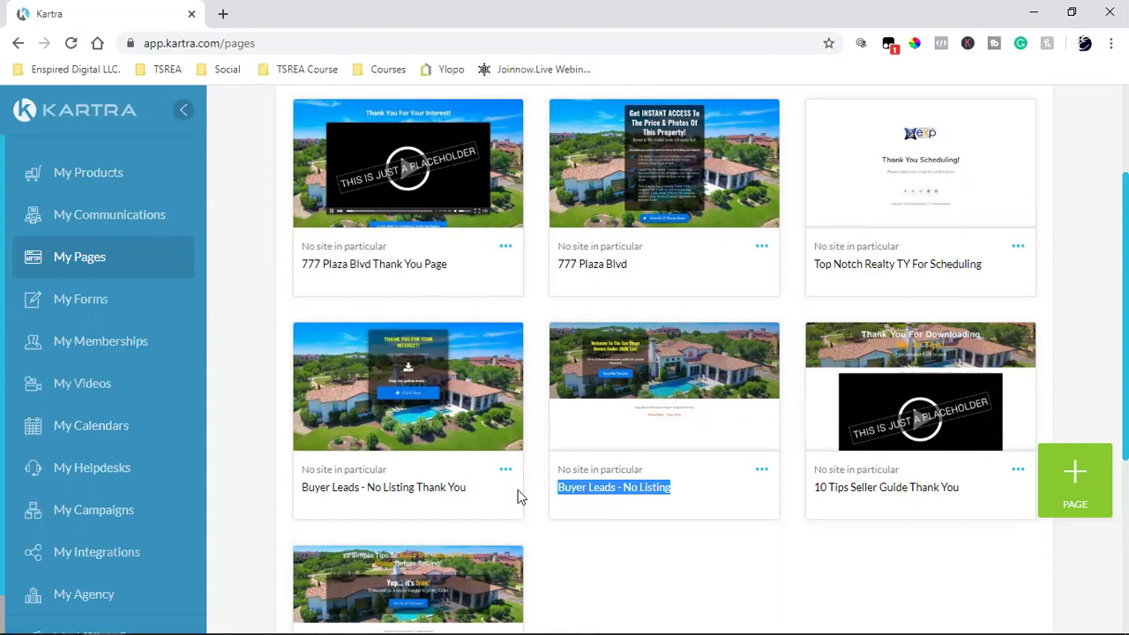
triple_click(386, 487)
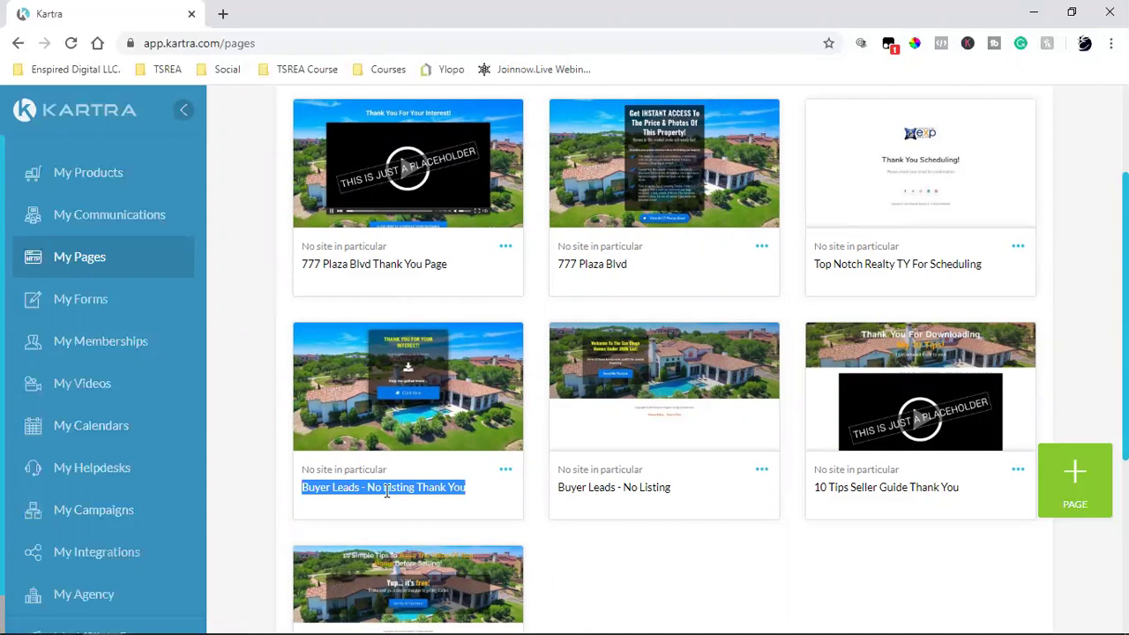
scroll(386, 491, "down", 2)
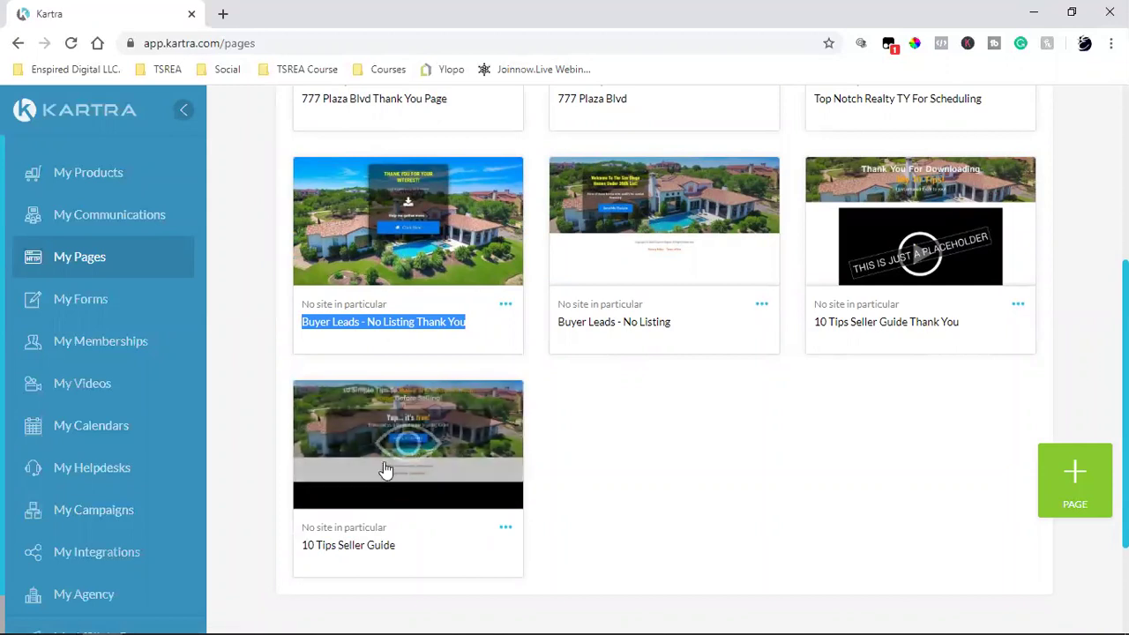
left_click(904, 319)
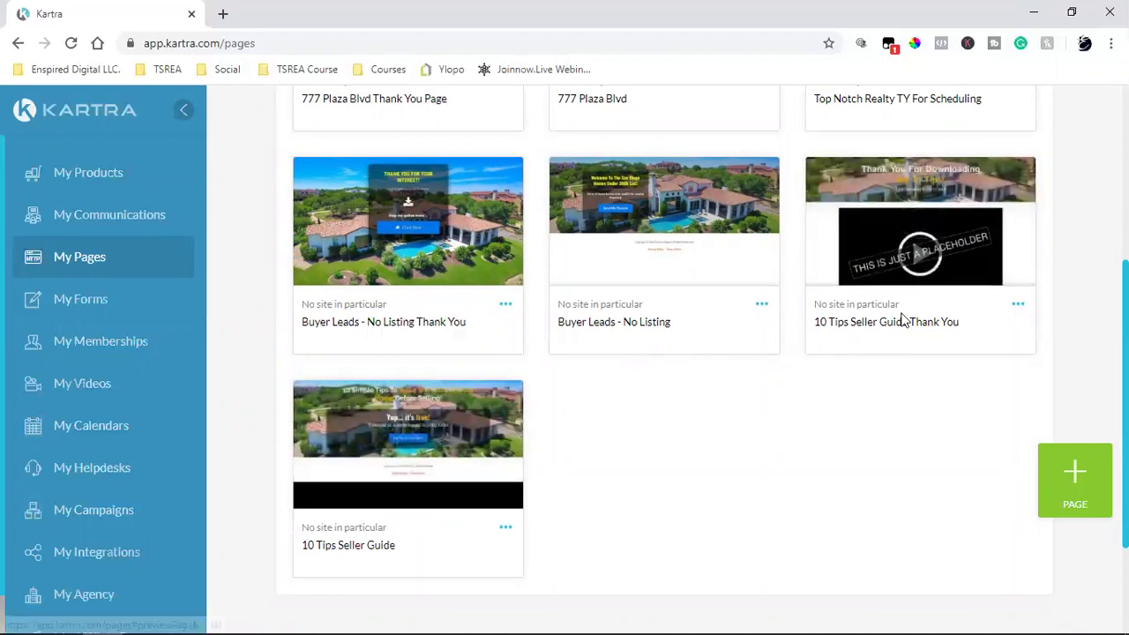
triple_click(905, 320)
scroll(807, 380, "up", 2)
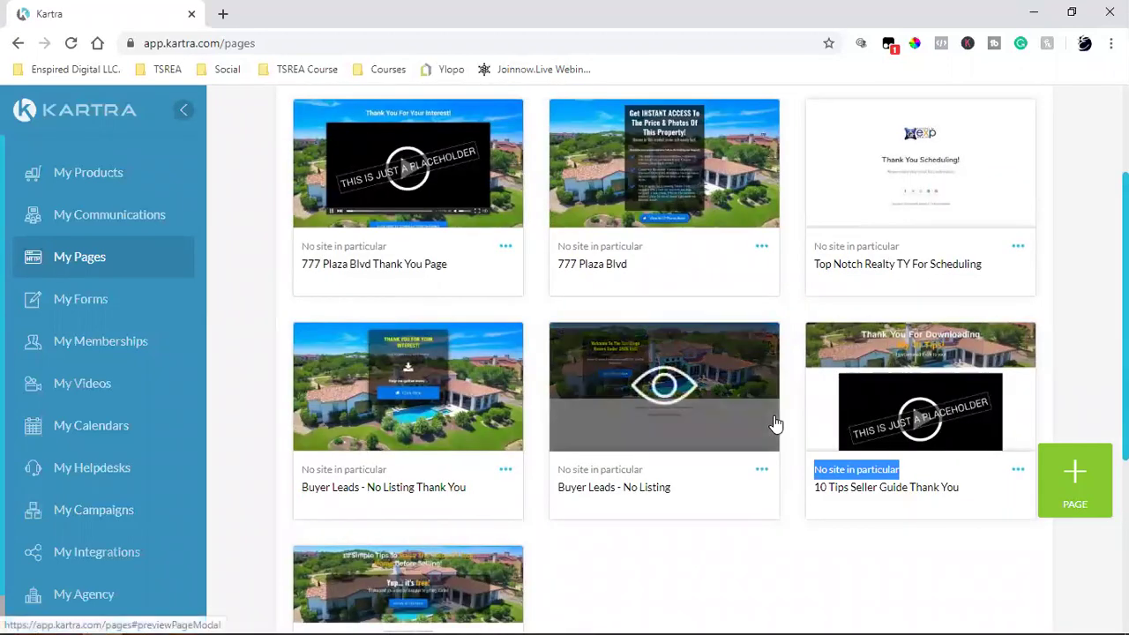
scroll(775, 424, "up", 2)
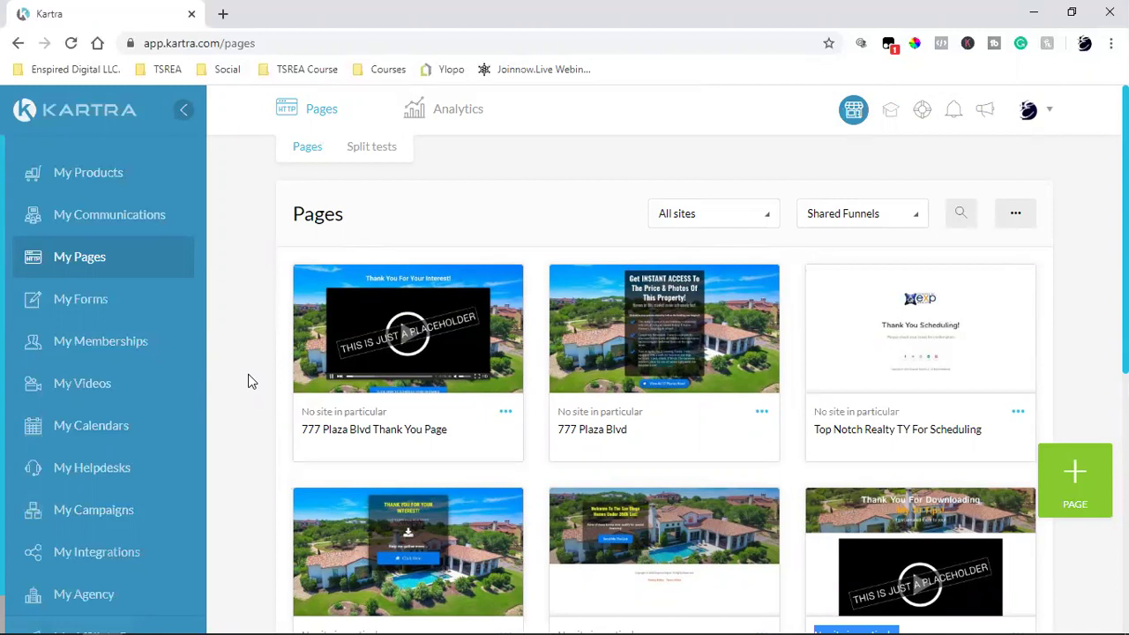
double_click(604, 429)
left_click(604, 430)
triple_click(404, 429)
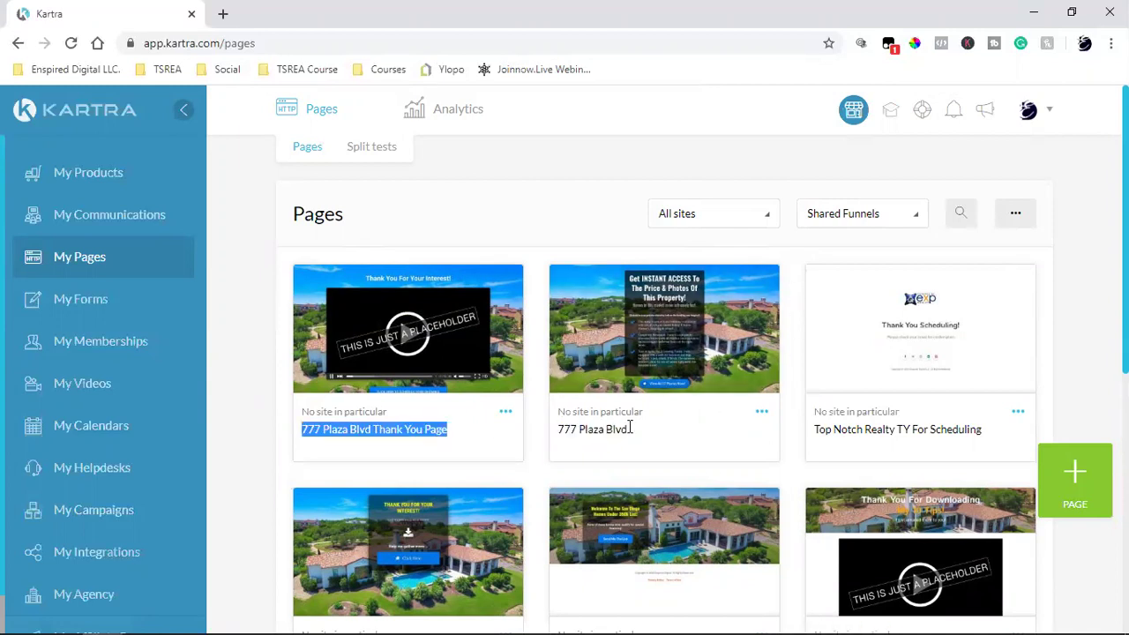
left_click(763, 421)
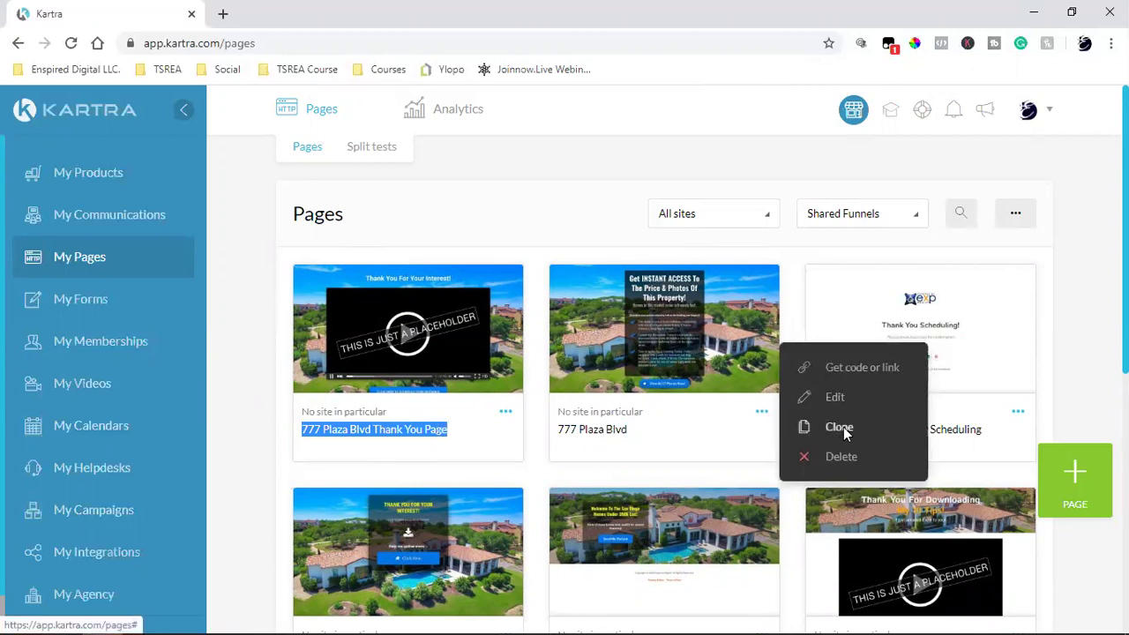
left_click(844, 427)
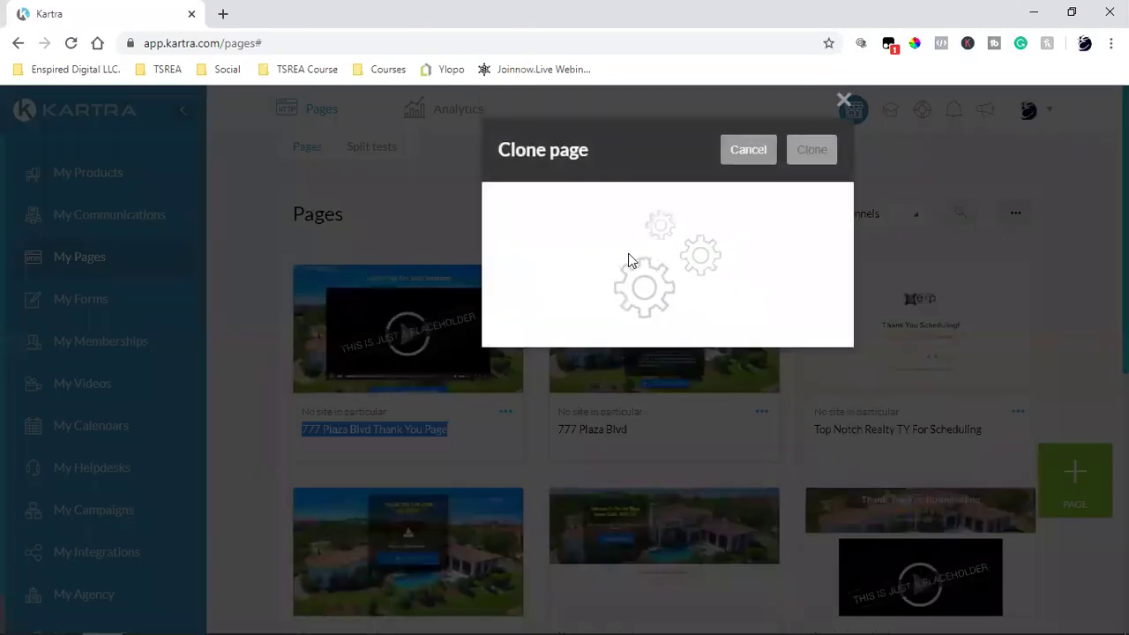
triple_click(630, 252)
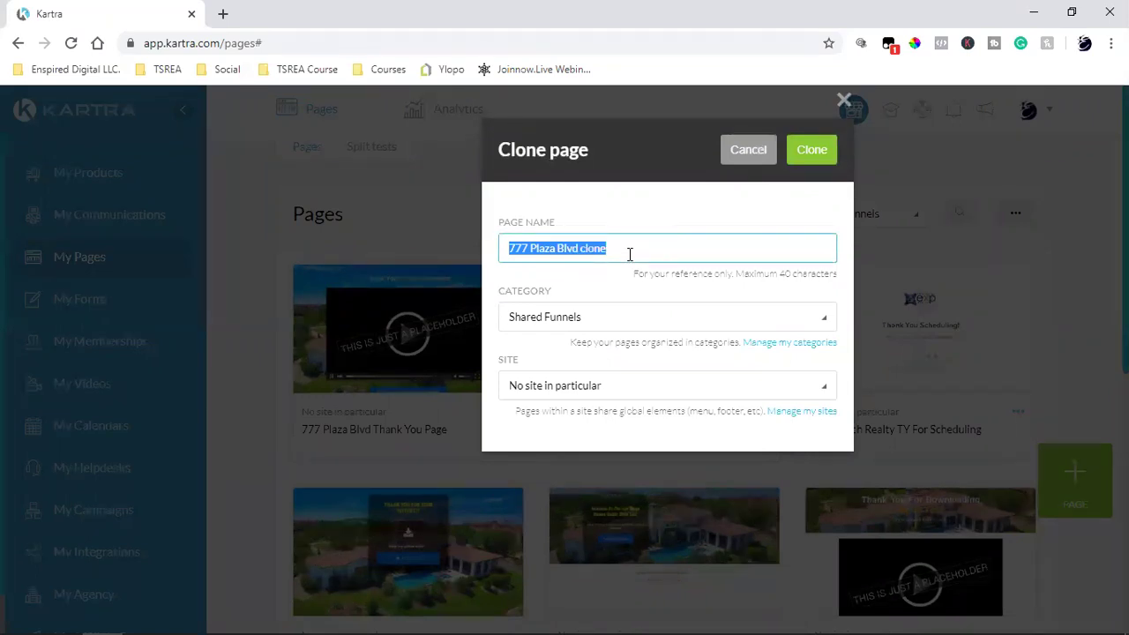
type("Open")
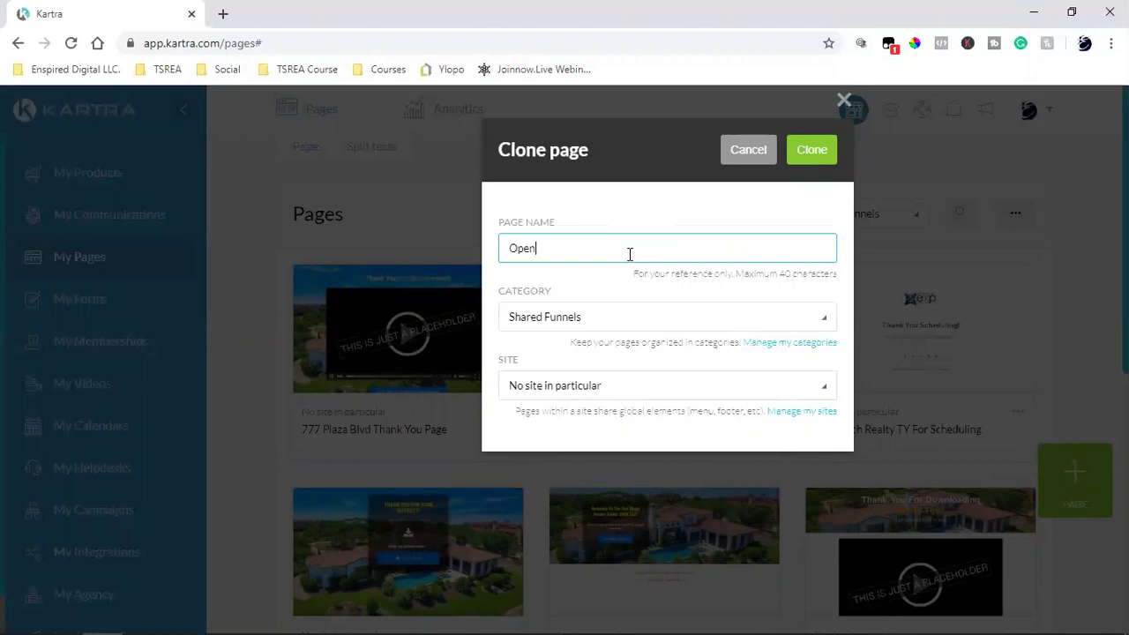
type(" House")
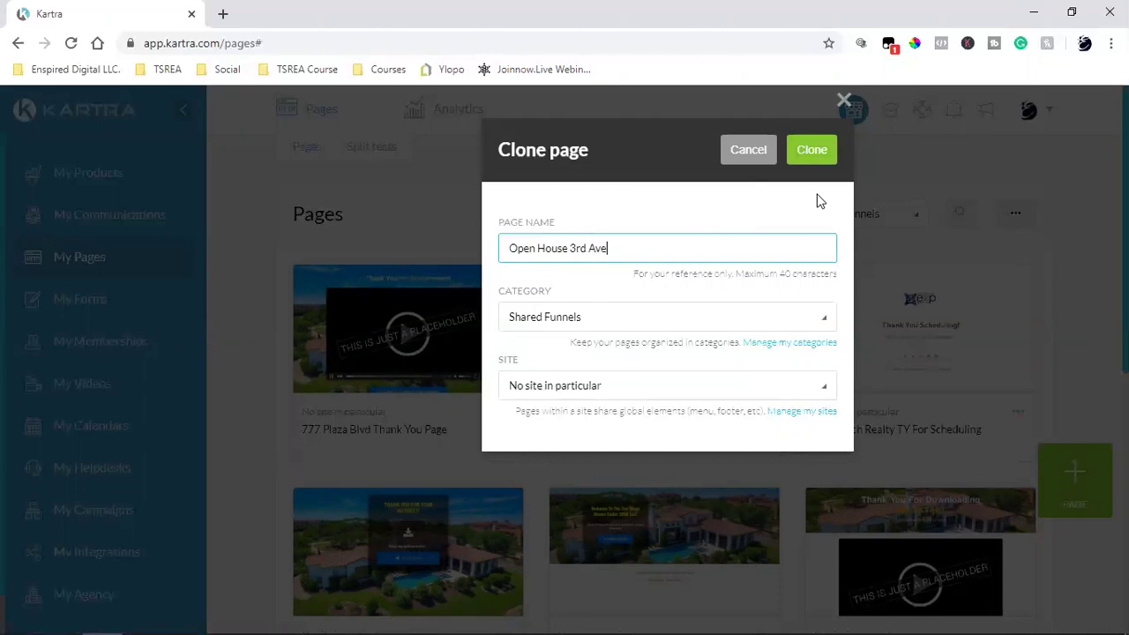
left_click(812, 152)
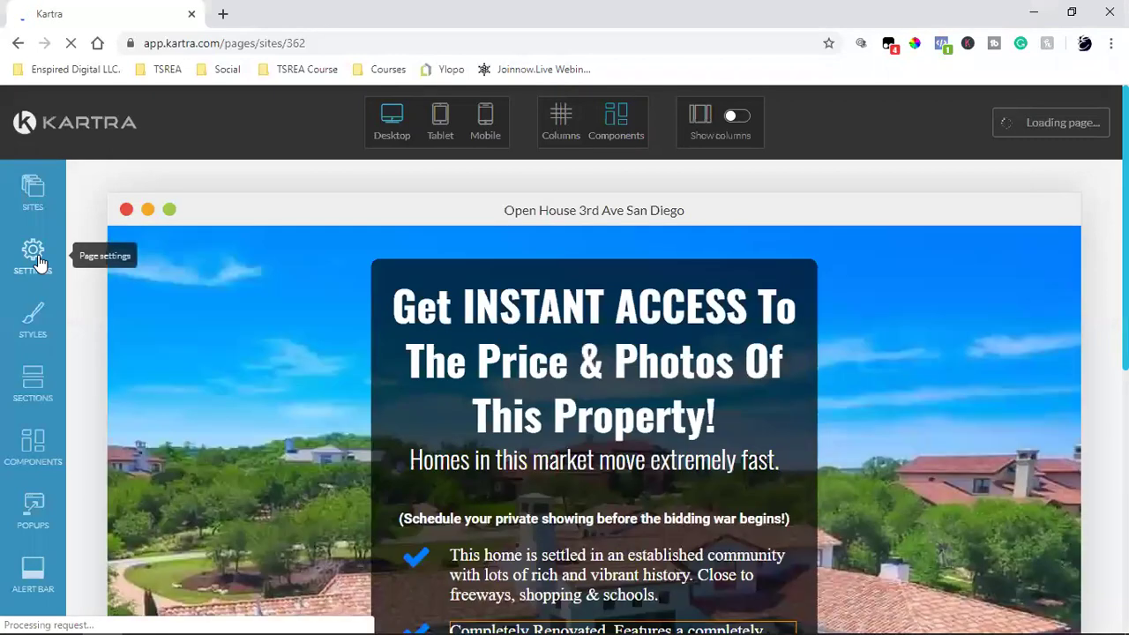
Step: Open the page SETTINGS panel for the cloned page in the editor
left_click(37, 261)
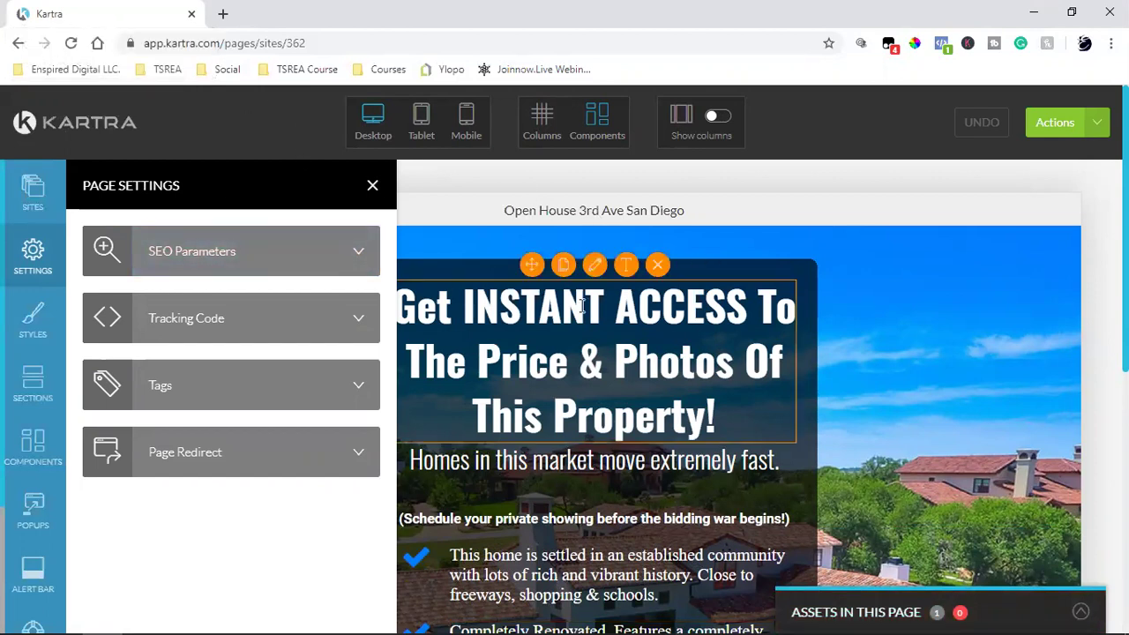
left_click(259, 266)
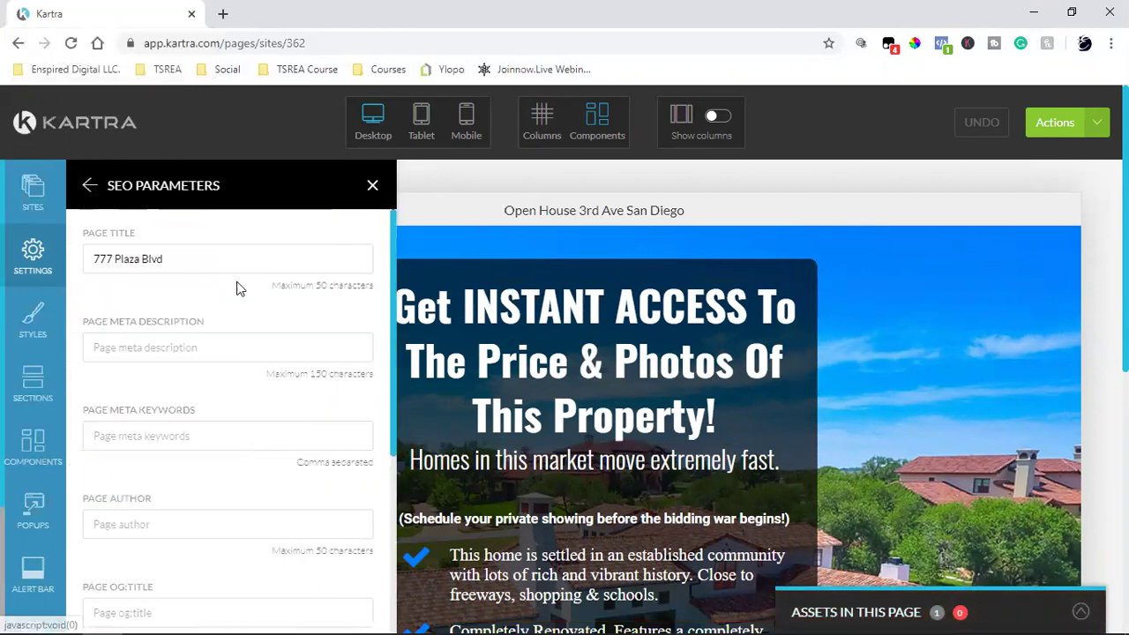
triple_click(233, 261)
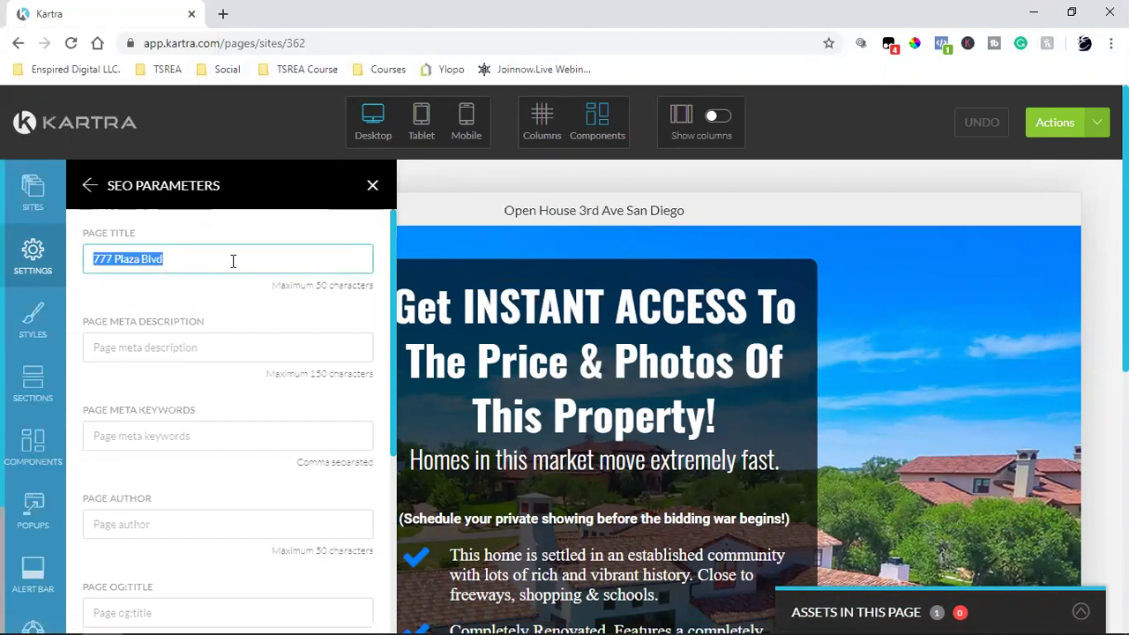
left_click(184, 269)
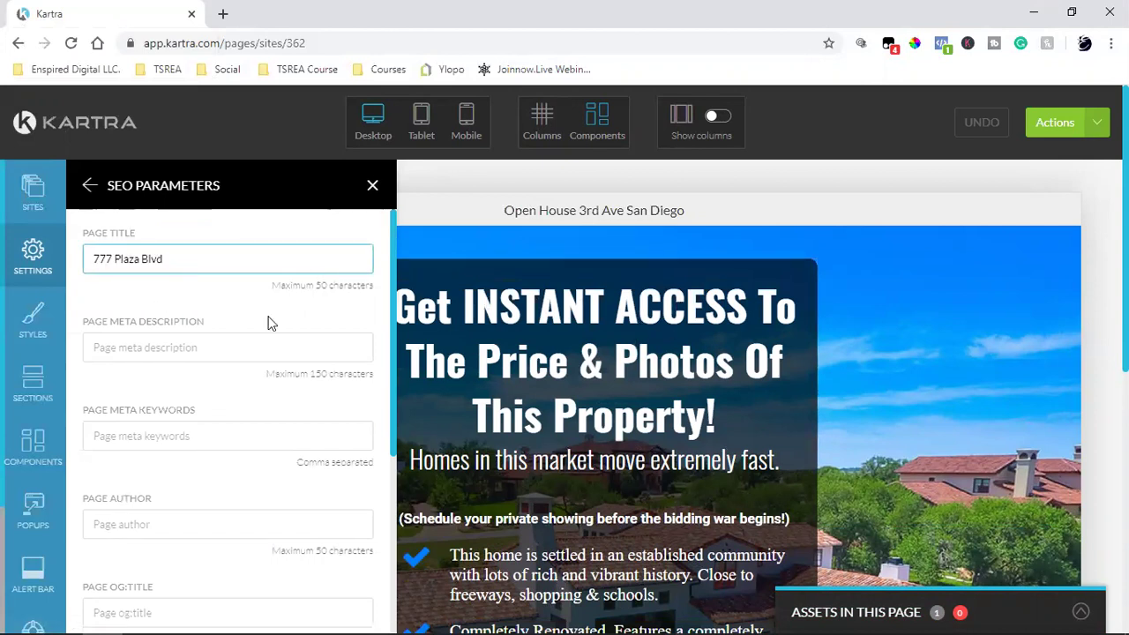
triple_click(137, 269)
left_click_drag(137, 269, 21, 236)
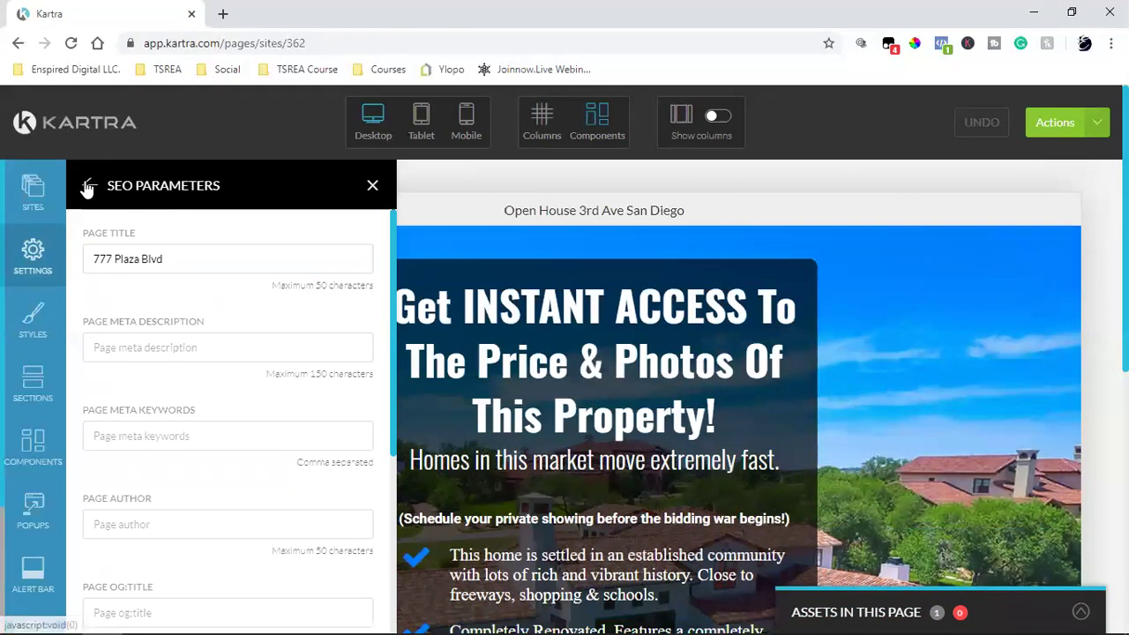
left_click(89, 185)
left_click(231, 317)
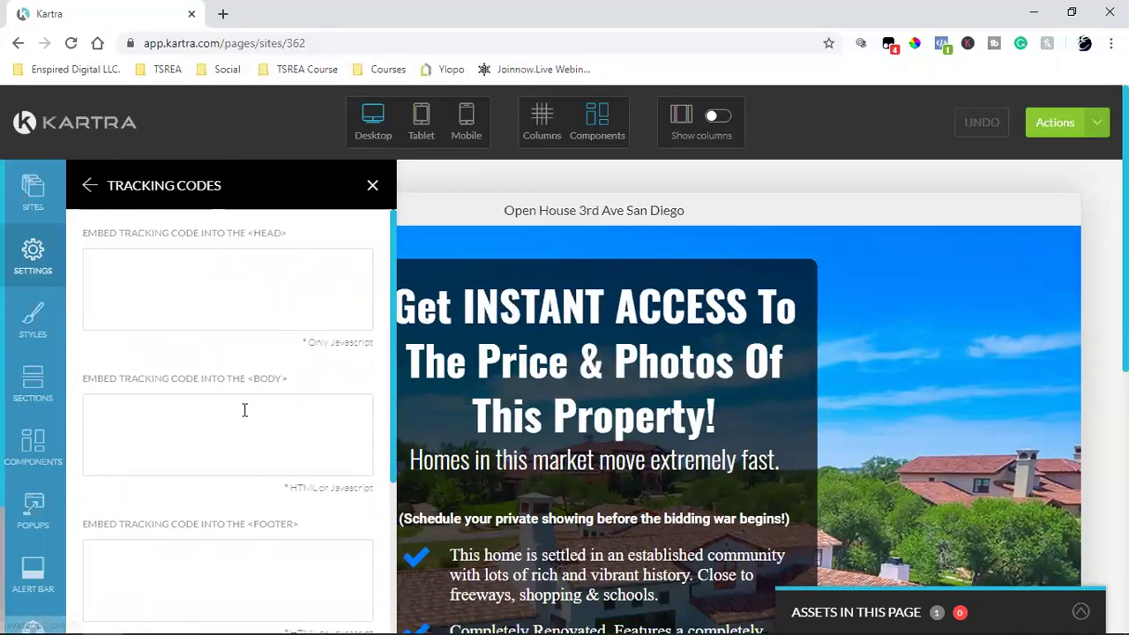
scroll(245, 409, "down", 3)
left_click_drag(157, 472, 236, 569)
left_click(244, 488)
scroll(247, 488, "up", 5)
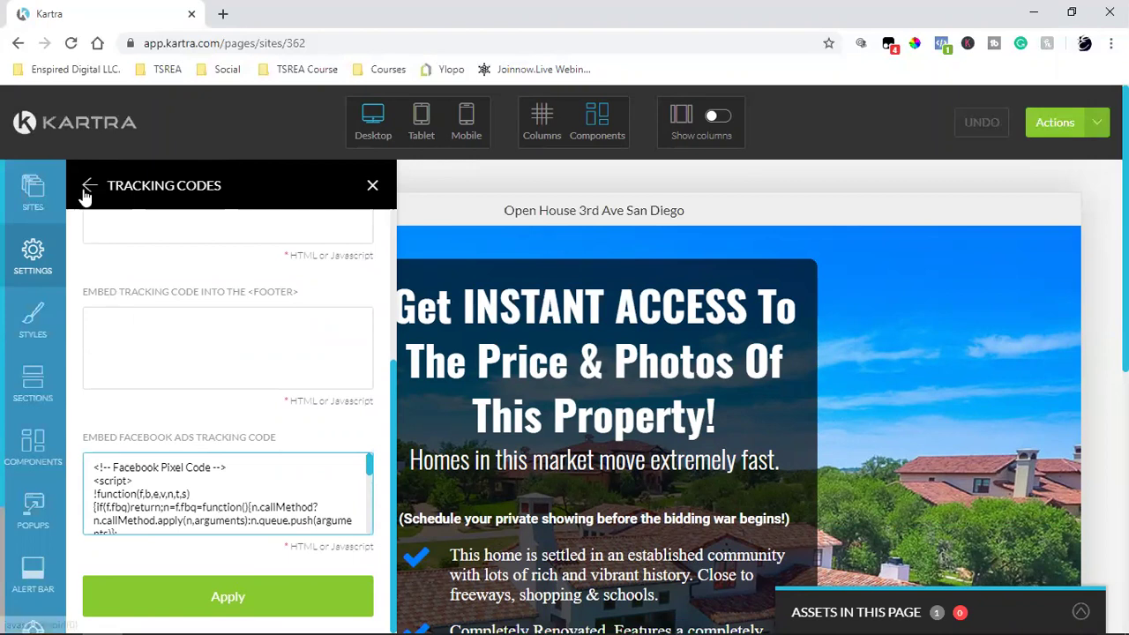
left_click(88, 186)
left_click(198, 274)
triple_click(198, 265)
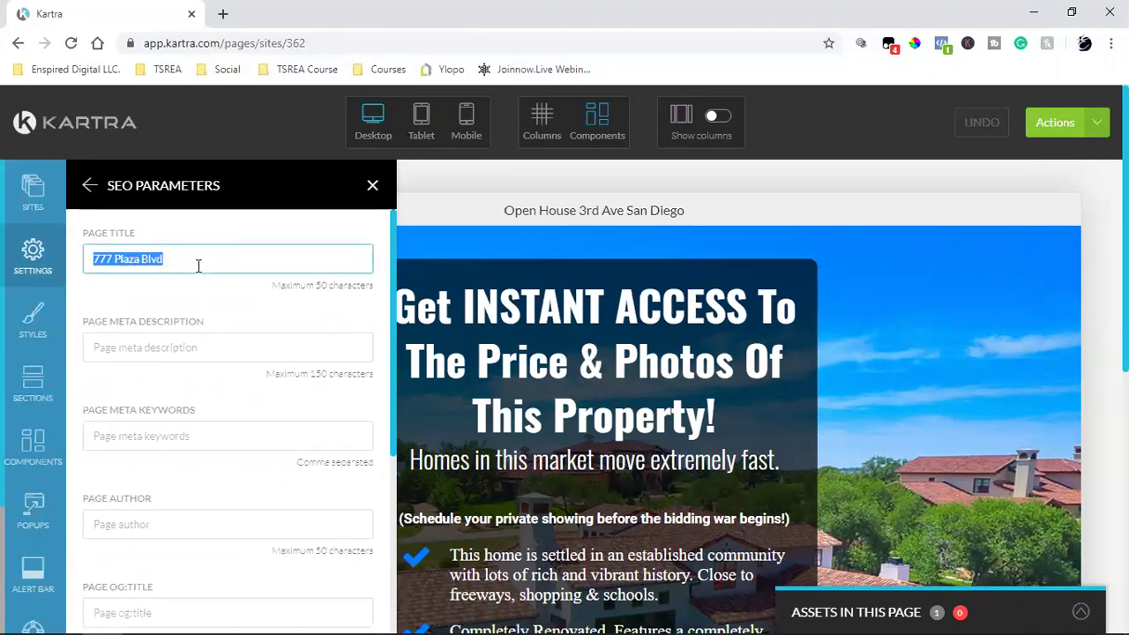
type("Open House")
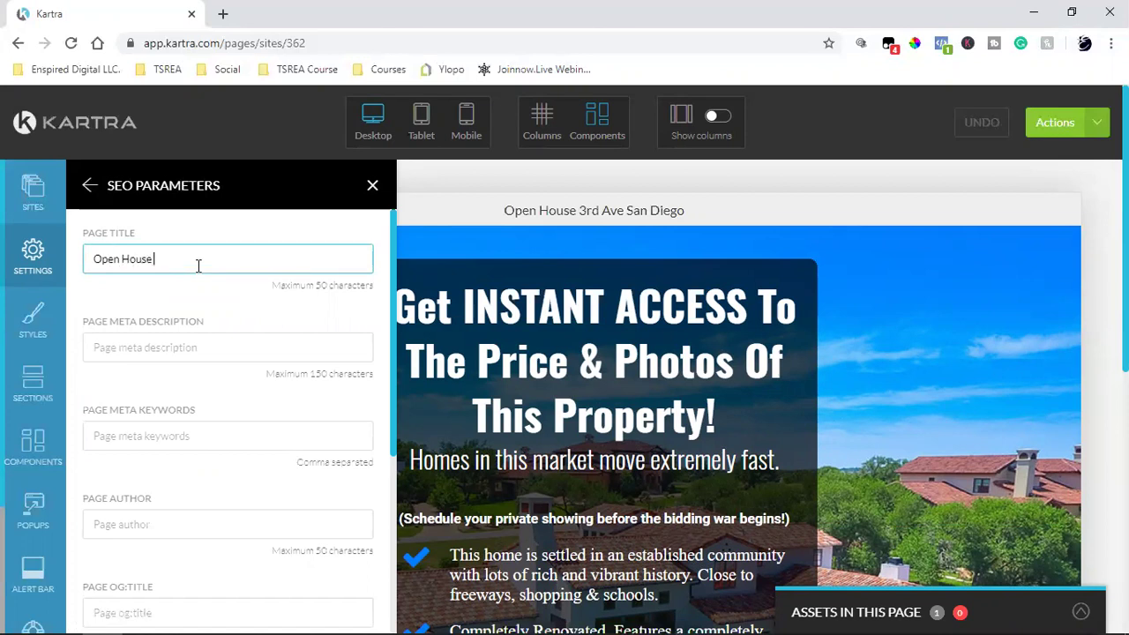
type("AVe")
scroll(200, 258, "down", 4)
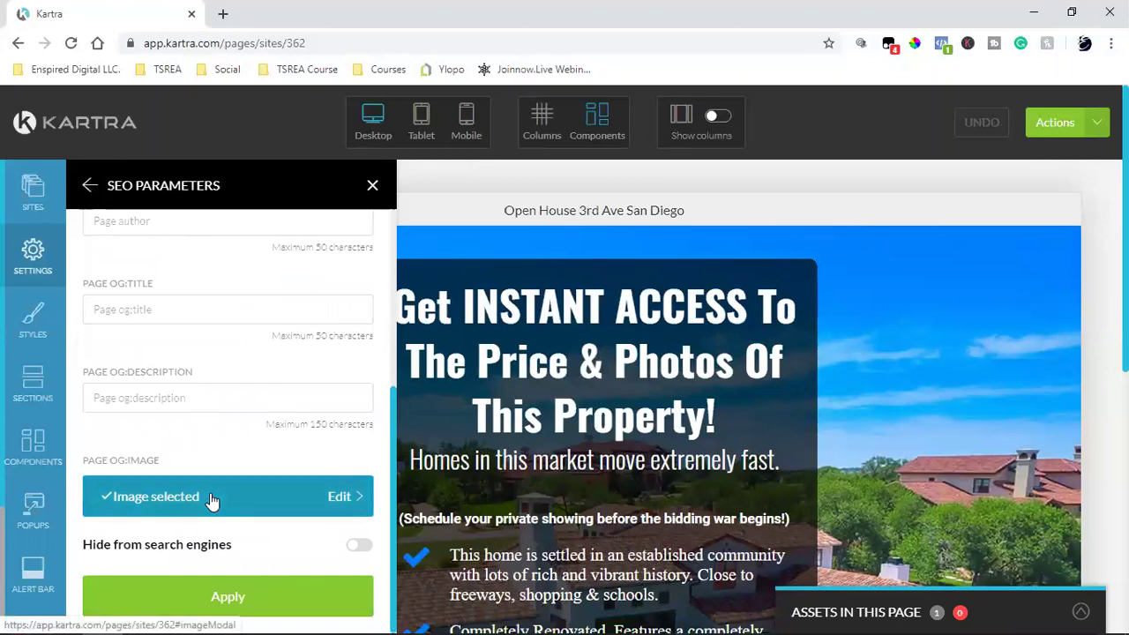
Step: Unselect the property photo as the Page OG:Image and confirm with no image chosen
left_click(210, 497)
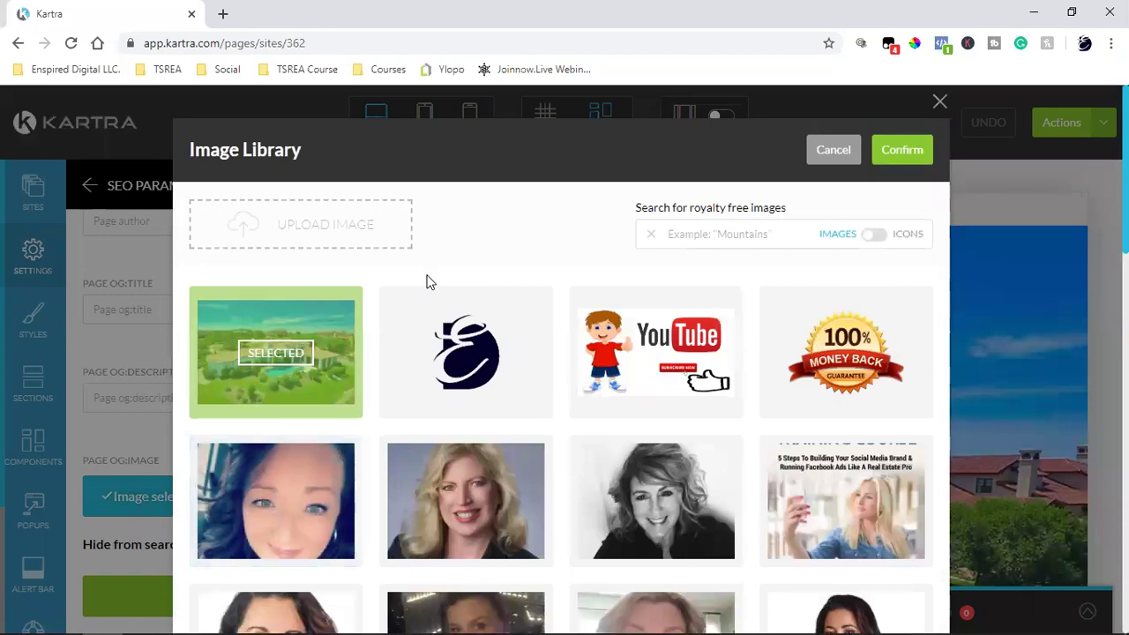
left_click(276, 355)
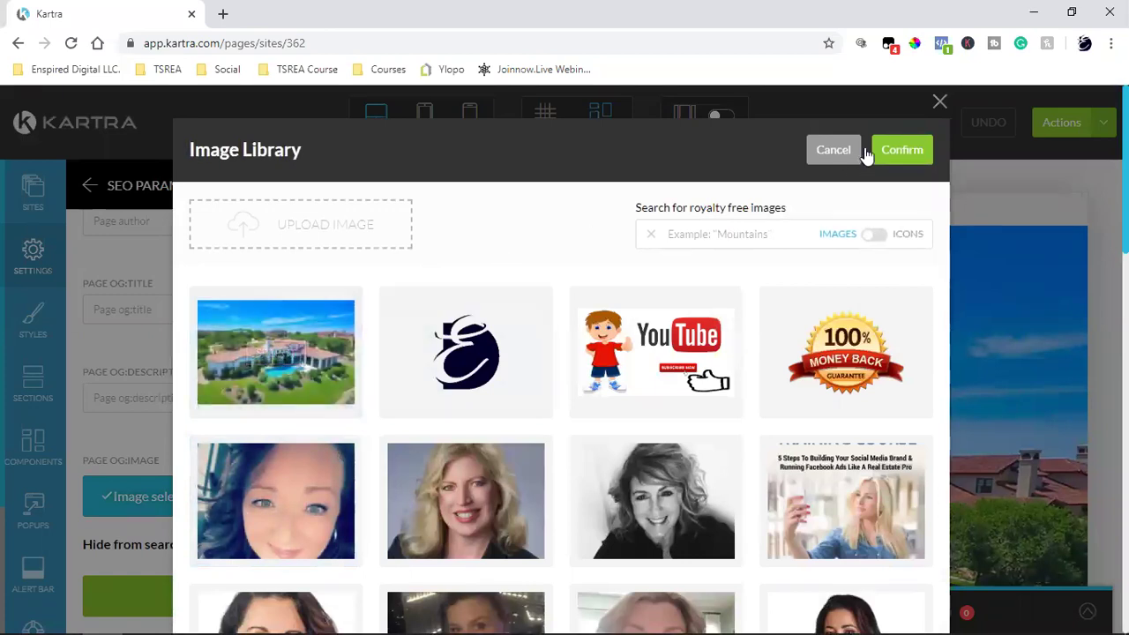
left_click(900, 152)
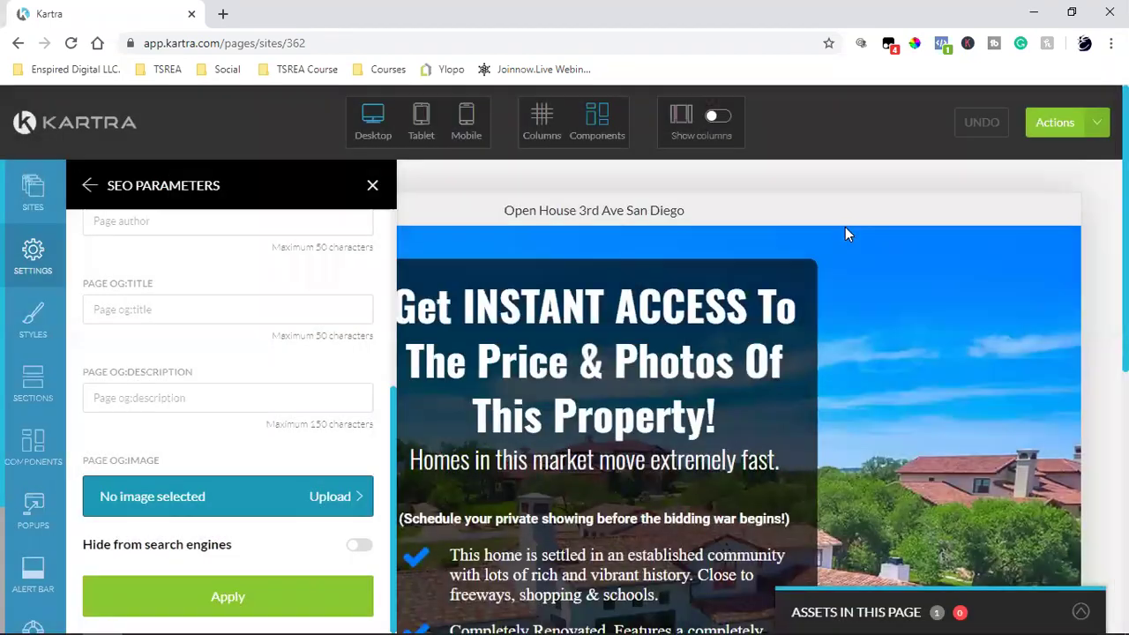
Step: Apply the SEO parameters, recheck the 'Open House 3rd Ave' title, and apply again
left_click(159, 592)
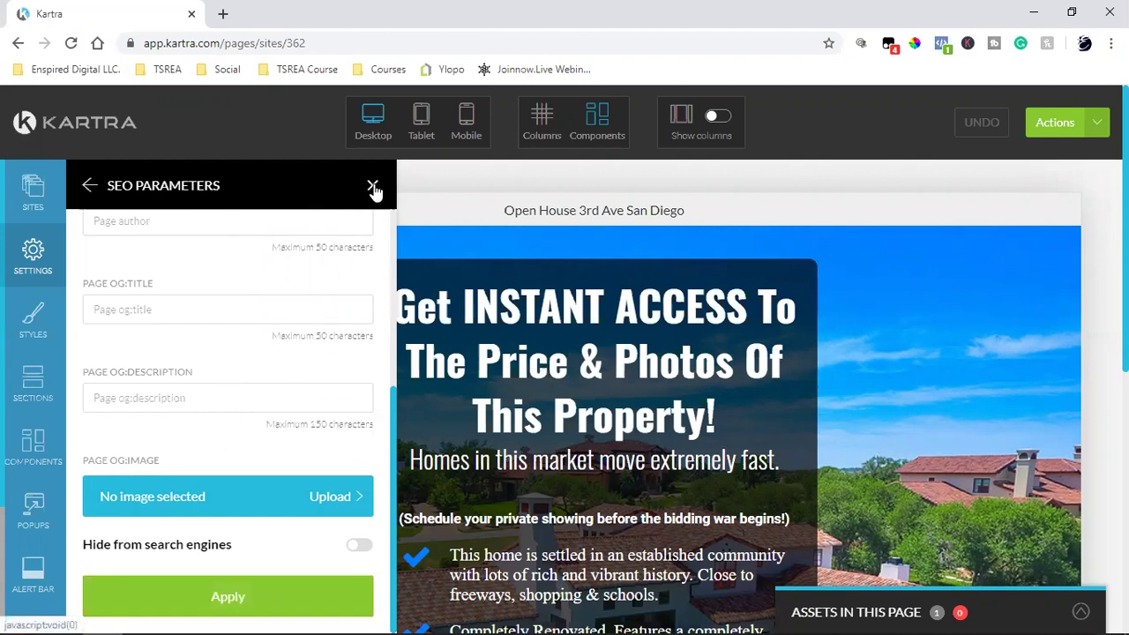
scroll(245, 499, "up", 4)
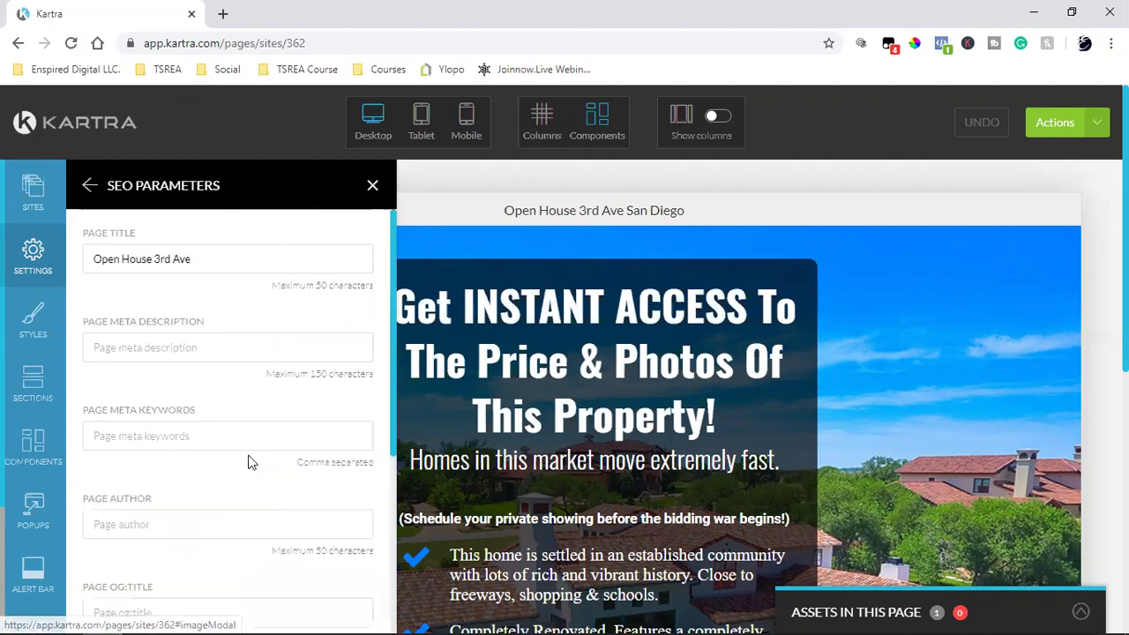
triple_click(143, 260)
scroll(212, 416, "down", 3)
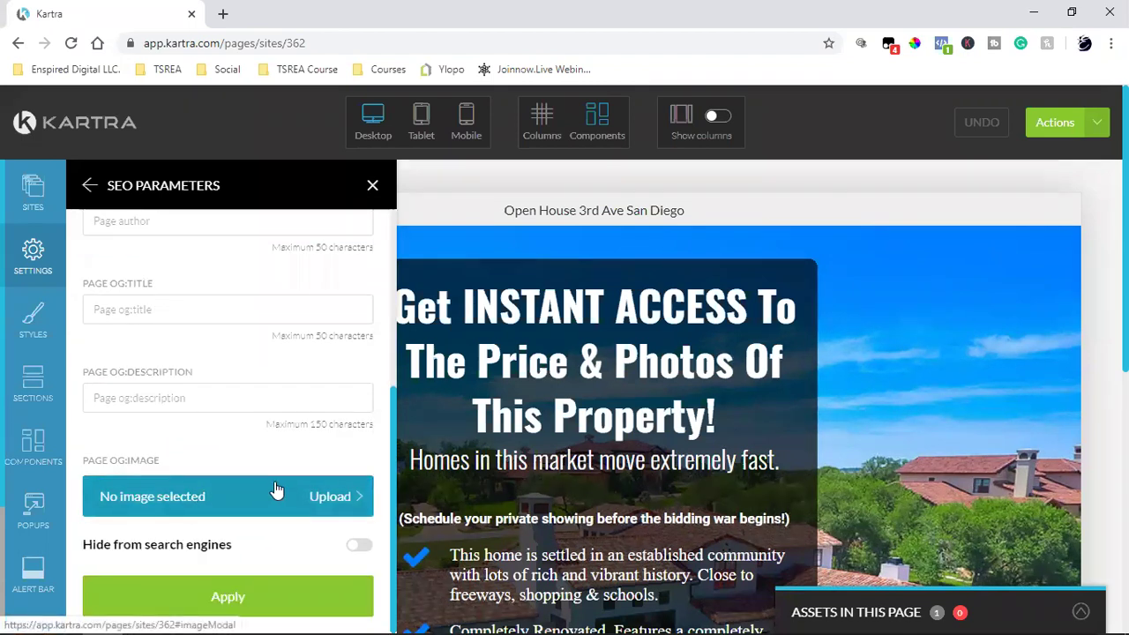
left_click(223, 602)
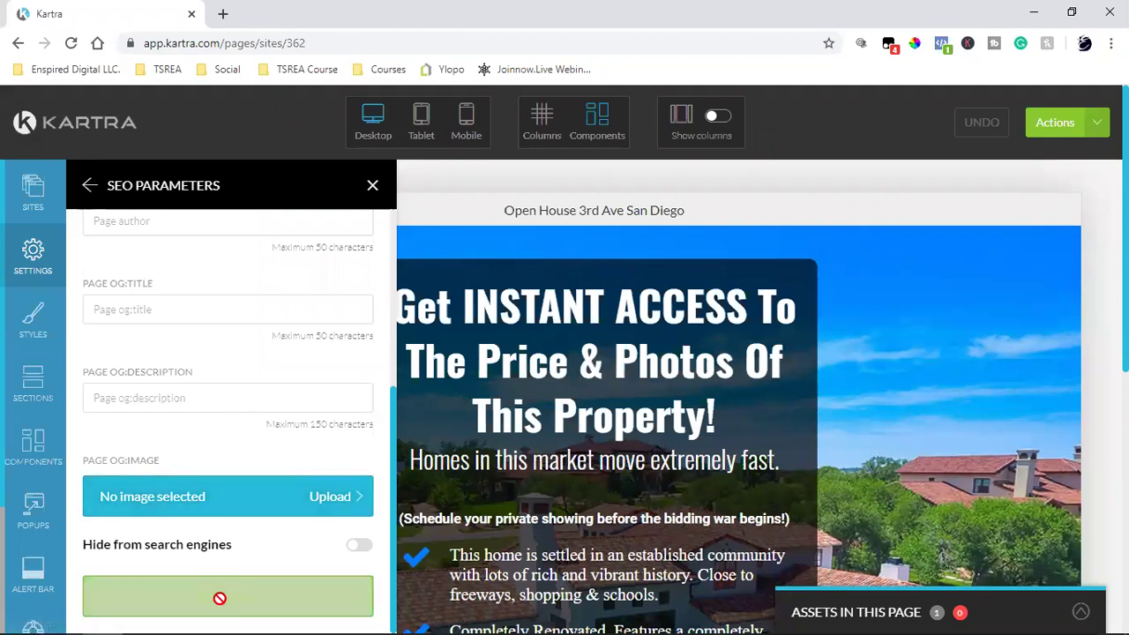
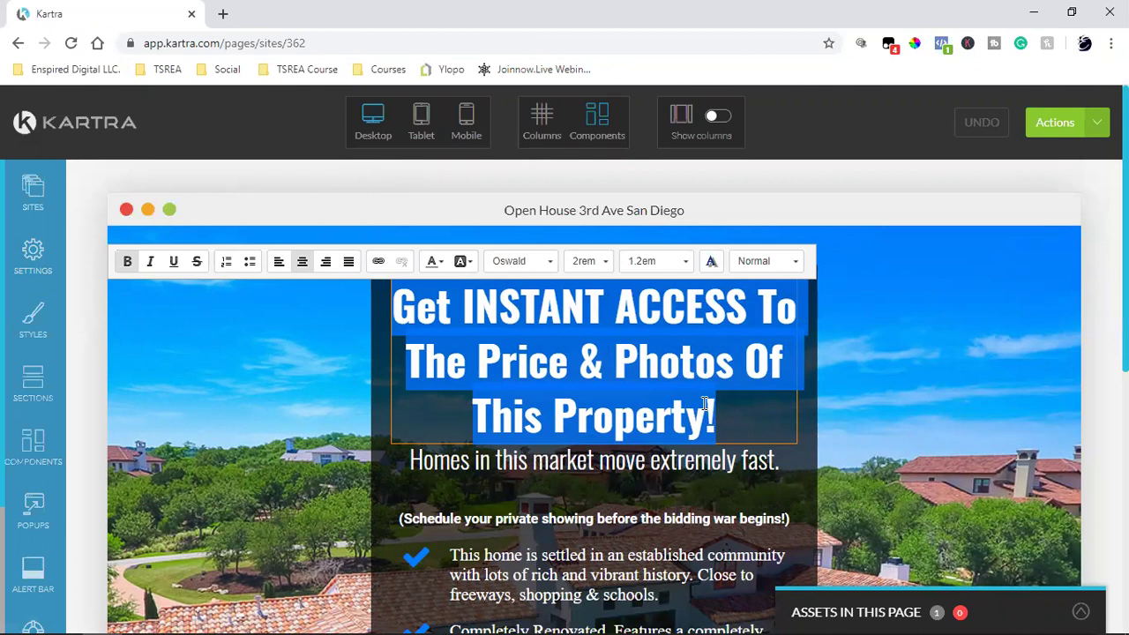
Step: Retitle the page 'Open House!!!' and replace the market subheading with 'Saturday & Sunday 1pm - 4pm'
type("Op")
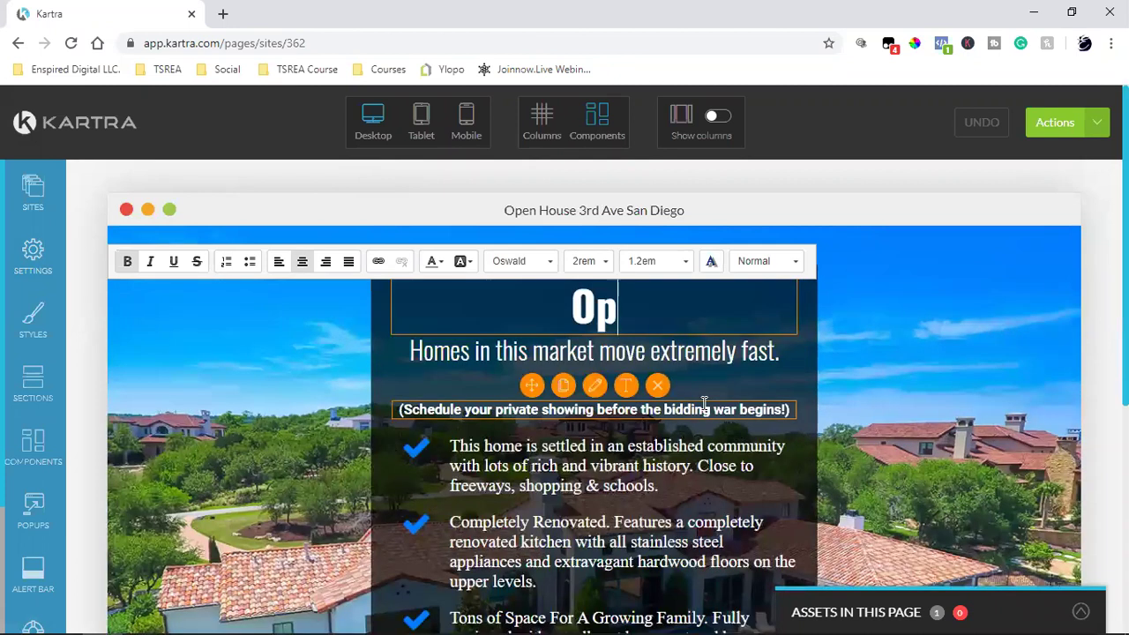
type("en House")
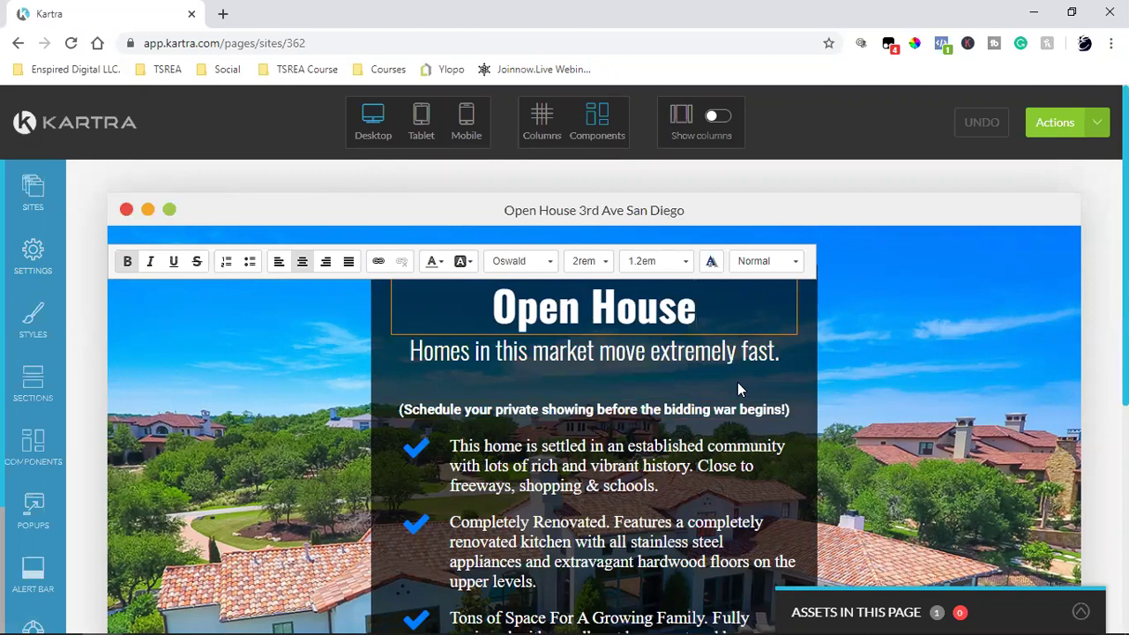
type("!!!")
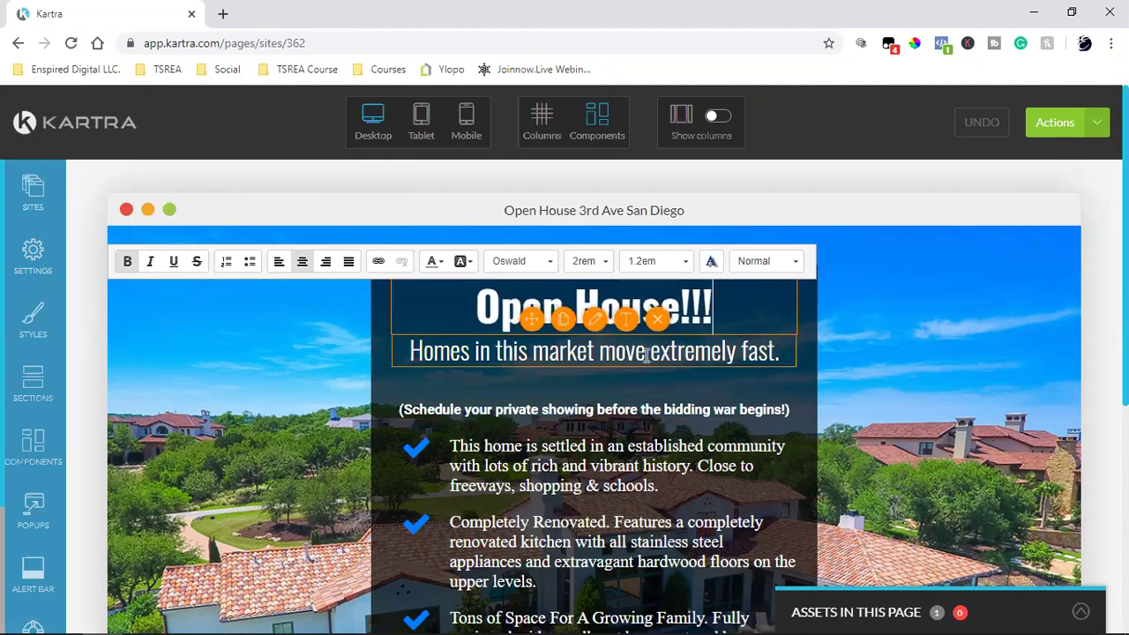
triple_click(604, 356)
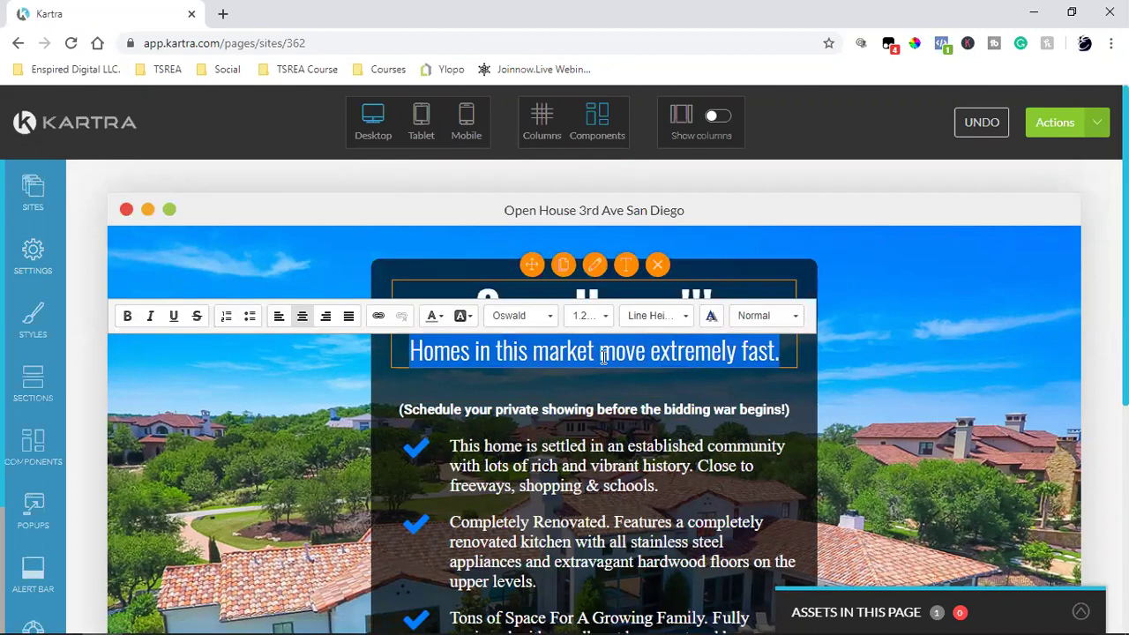
type("Sat")
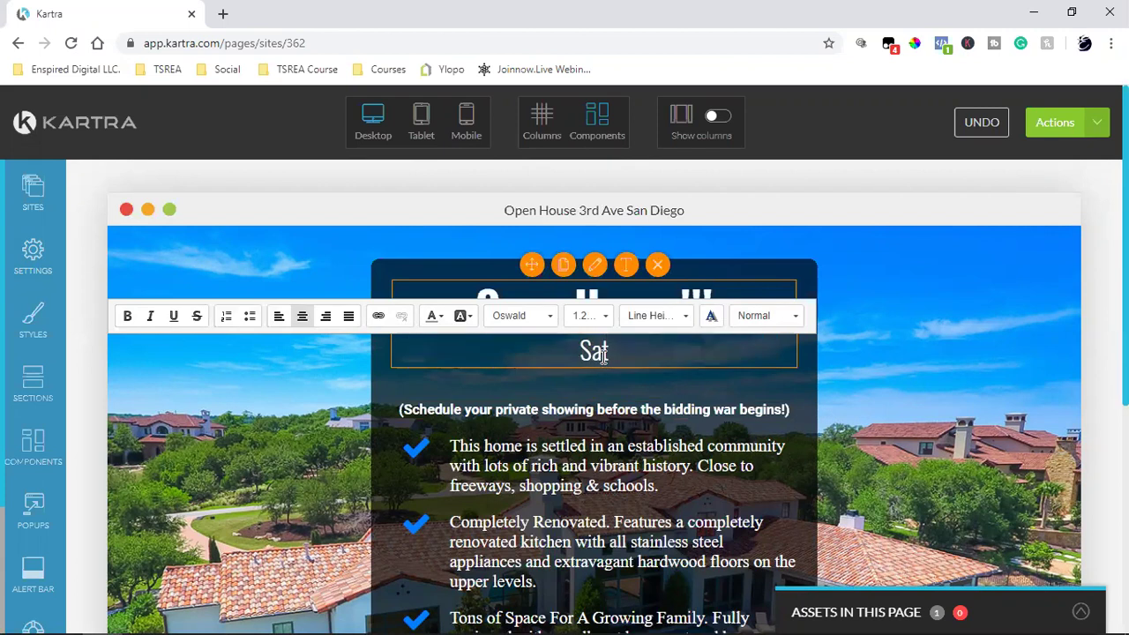
type("urday ")
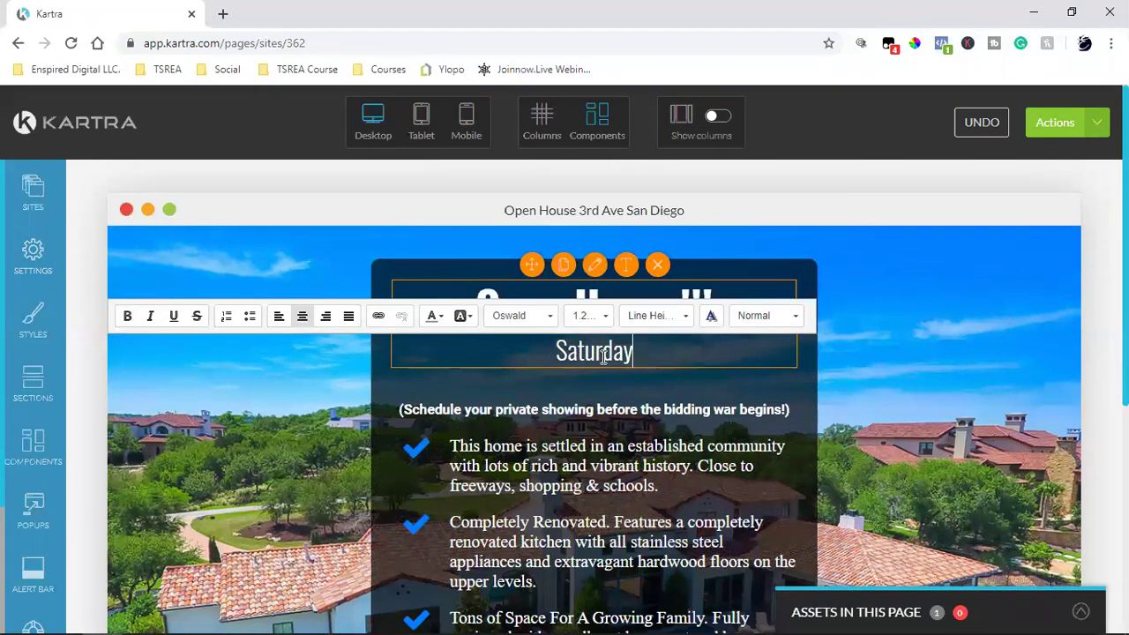
type("& Sunday ")
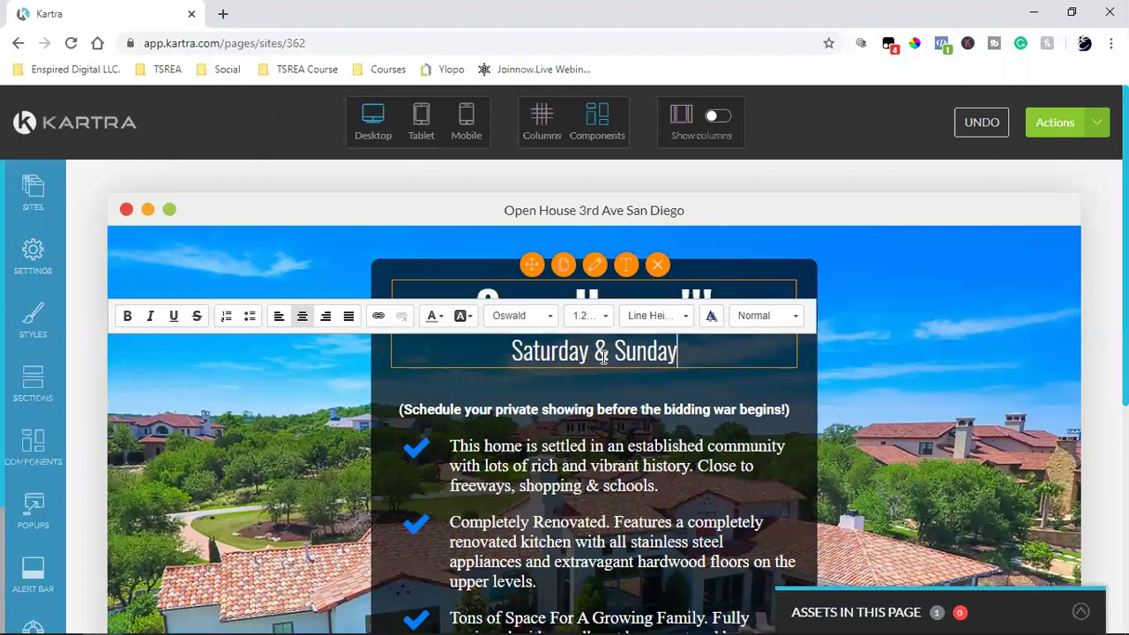
type("1pm -")
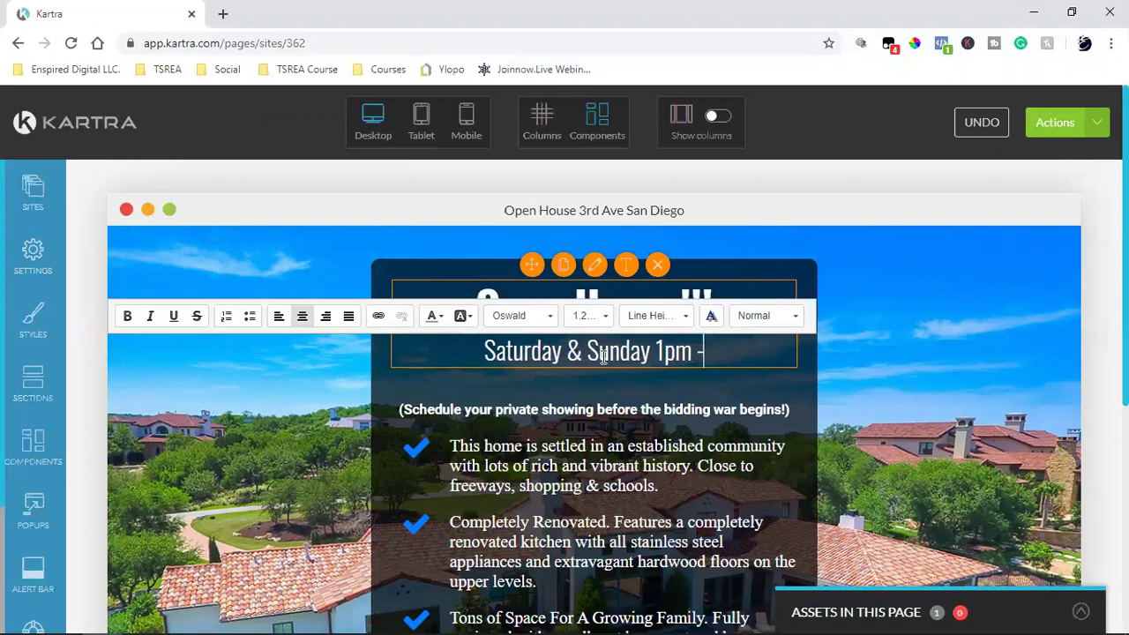
type(" 4pm")
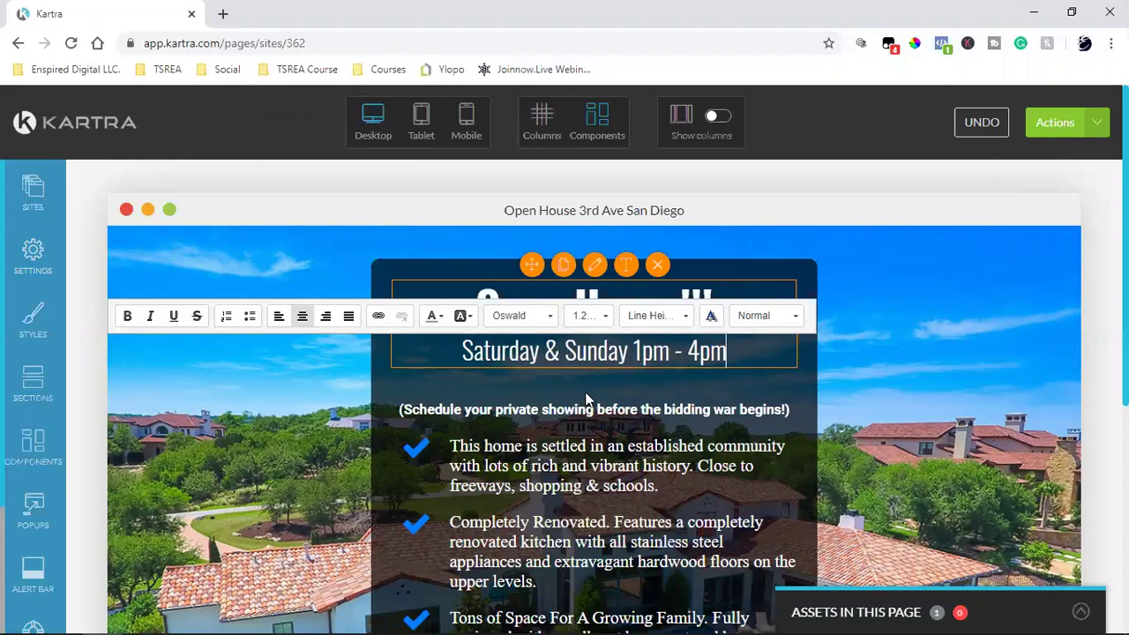
left_click(607, 421)
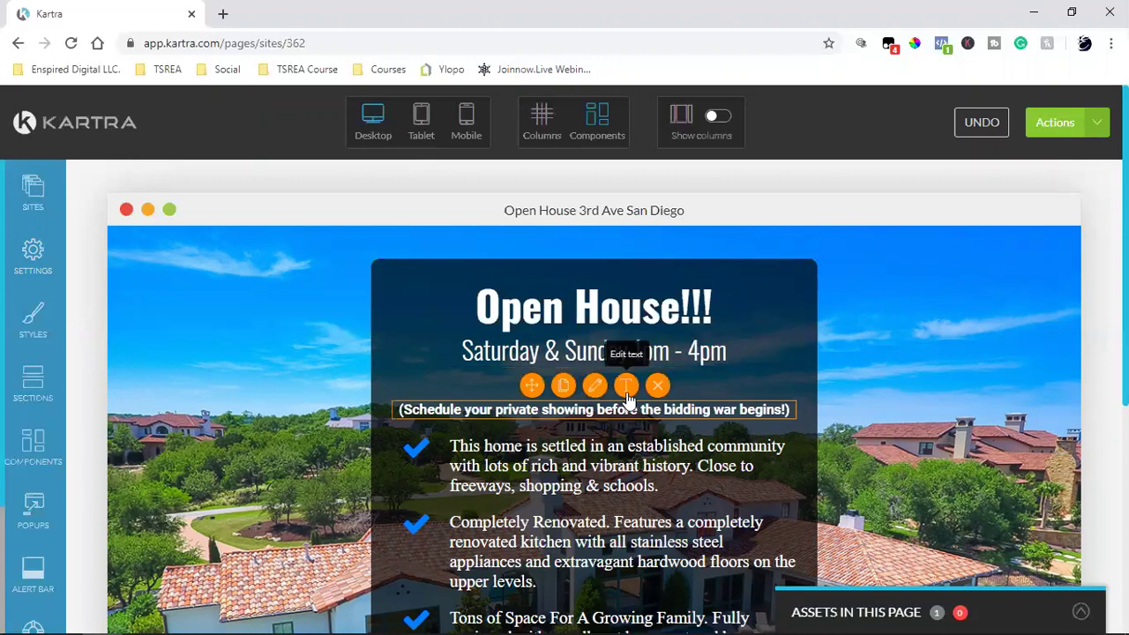
triple_click(609, 413)
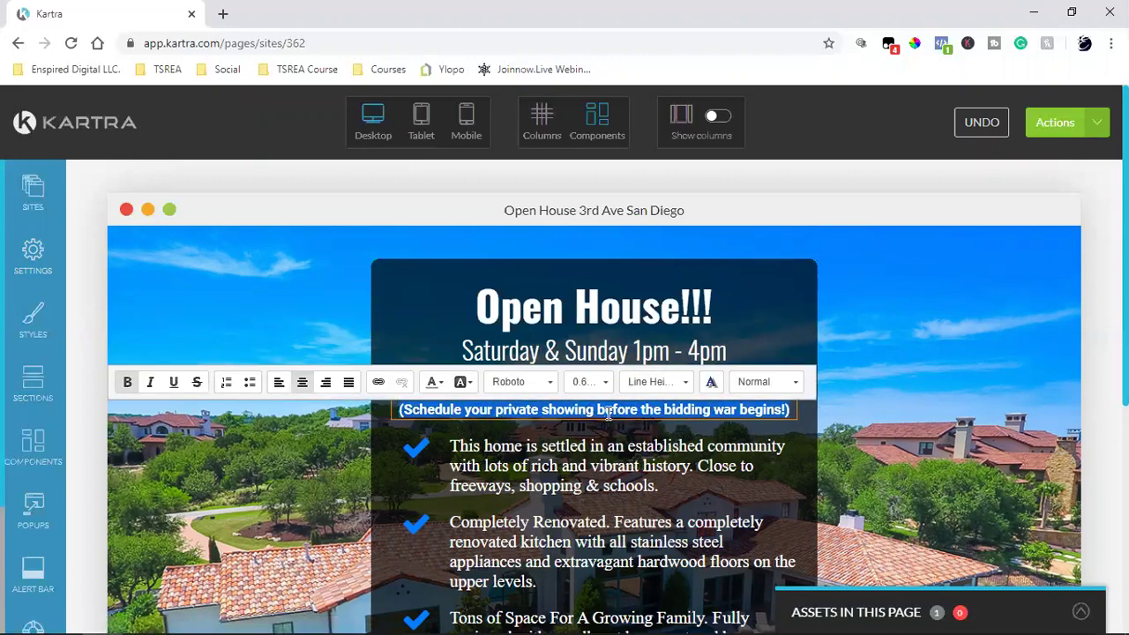
type("On thi")
key("BackSpace")
key("BackSpace")
key("BackSpace")
key("BackSpace")
key("BackSpace")
key("BackSpace")
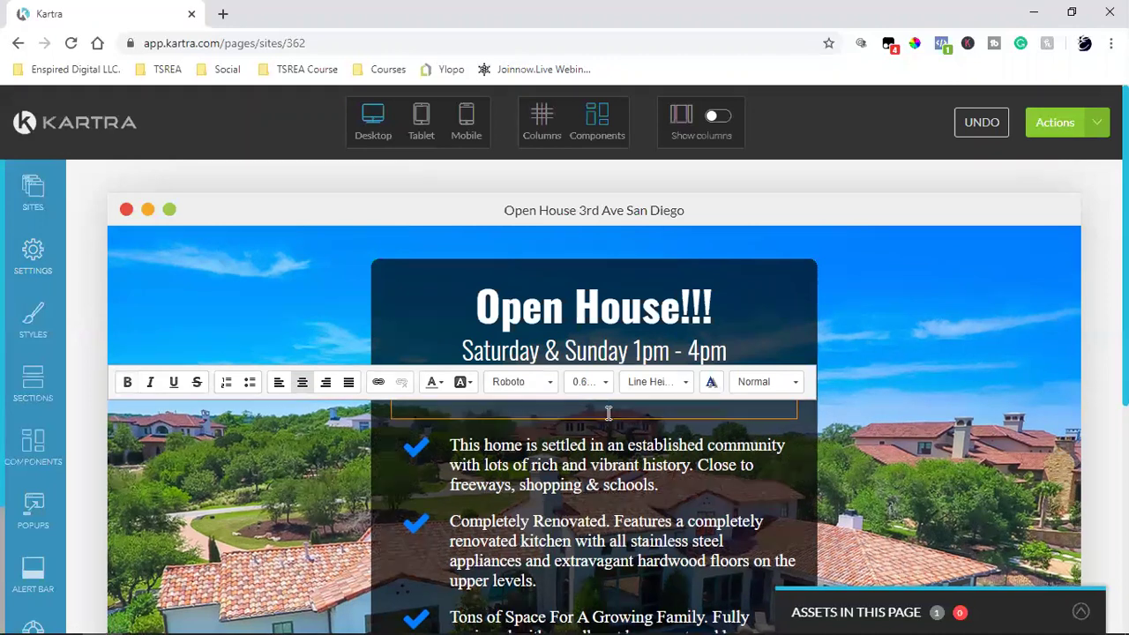
left_click(909, 344)
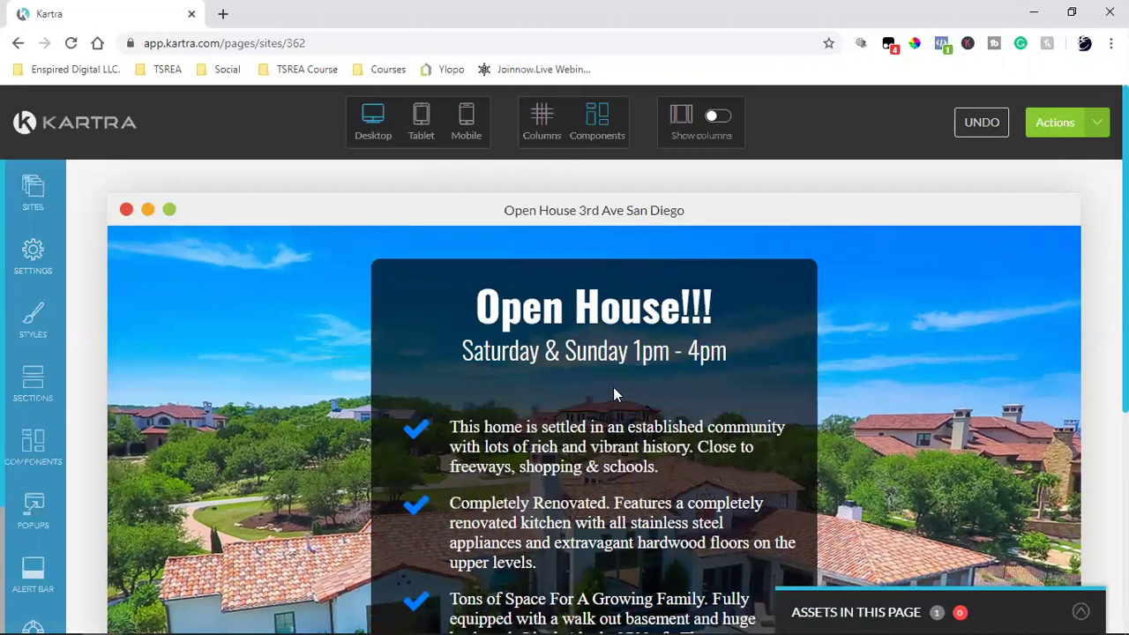
mouse_move(603, 391)
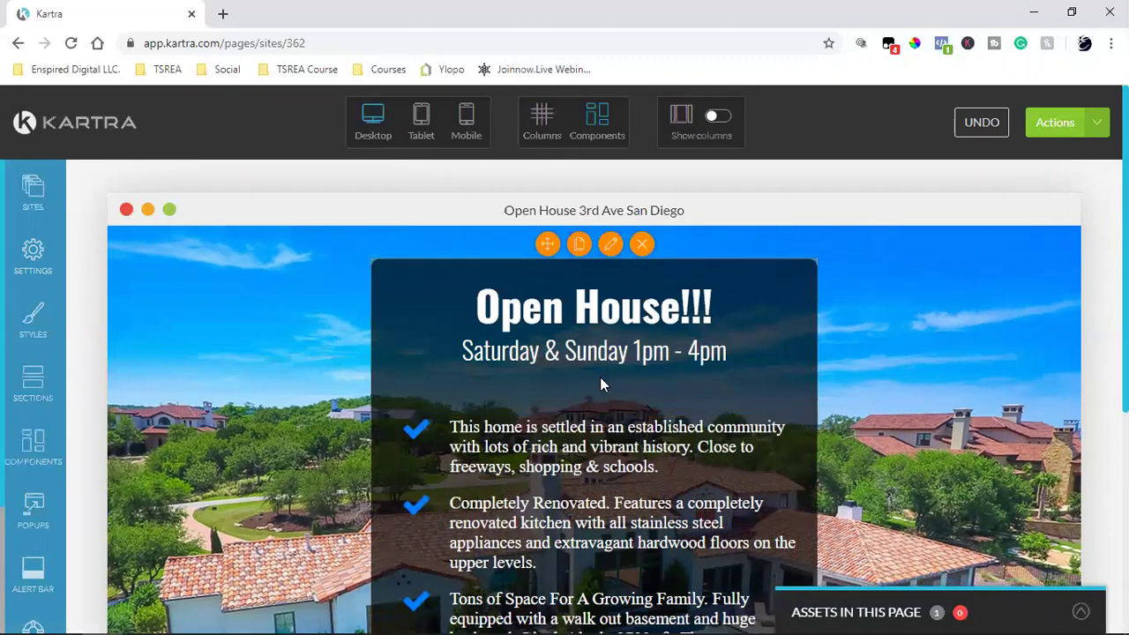
left_click(985, 128)
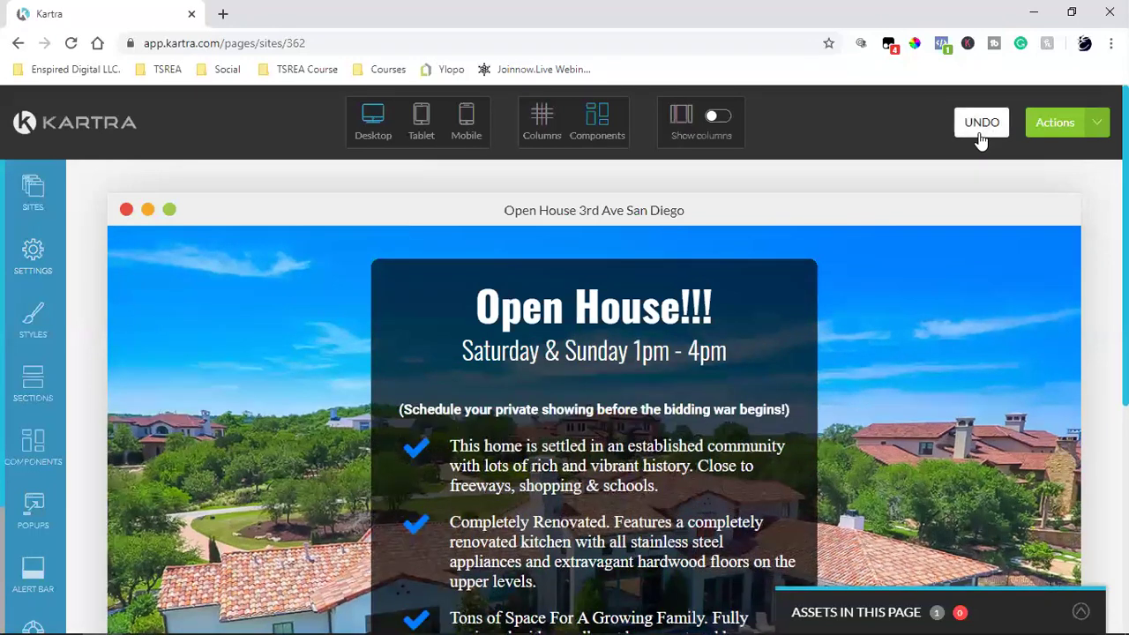
mouse_move(655, 414)
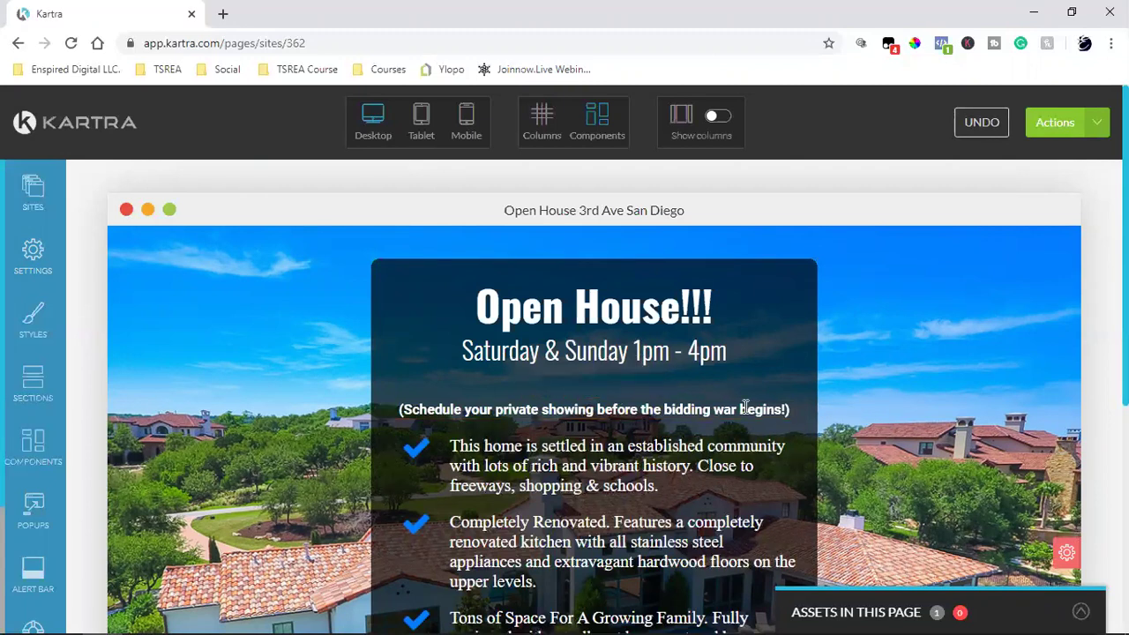
Step: Replace the private-showing line with 'Click button below to RSVP'
left_click(618, 409)
double_click(617, 409)
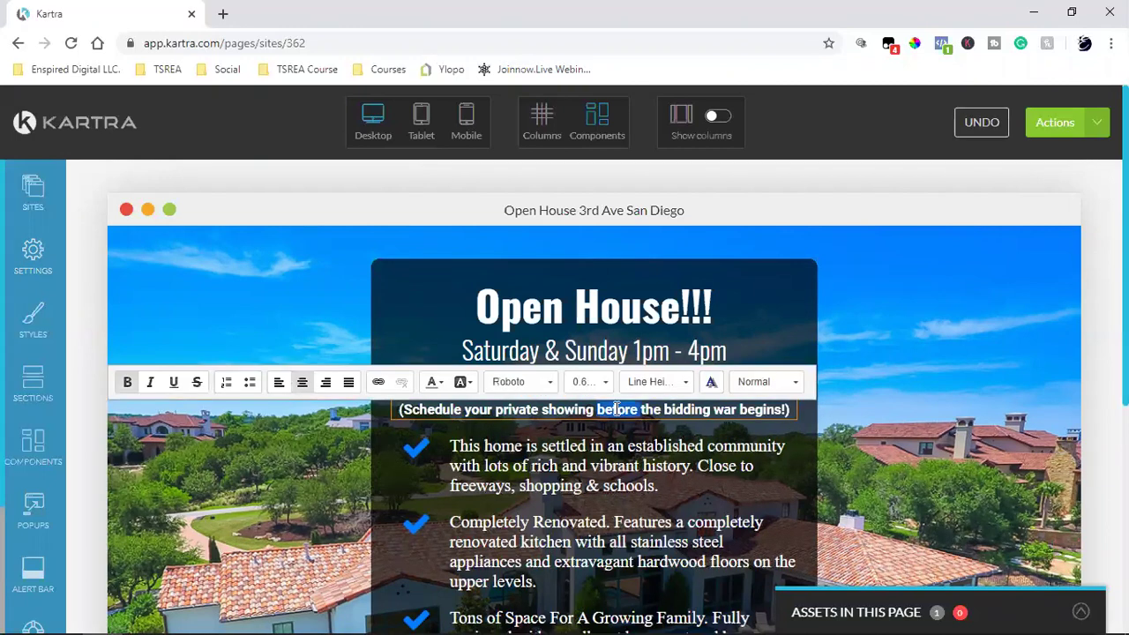
triple_click(616, 409)
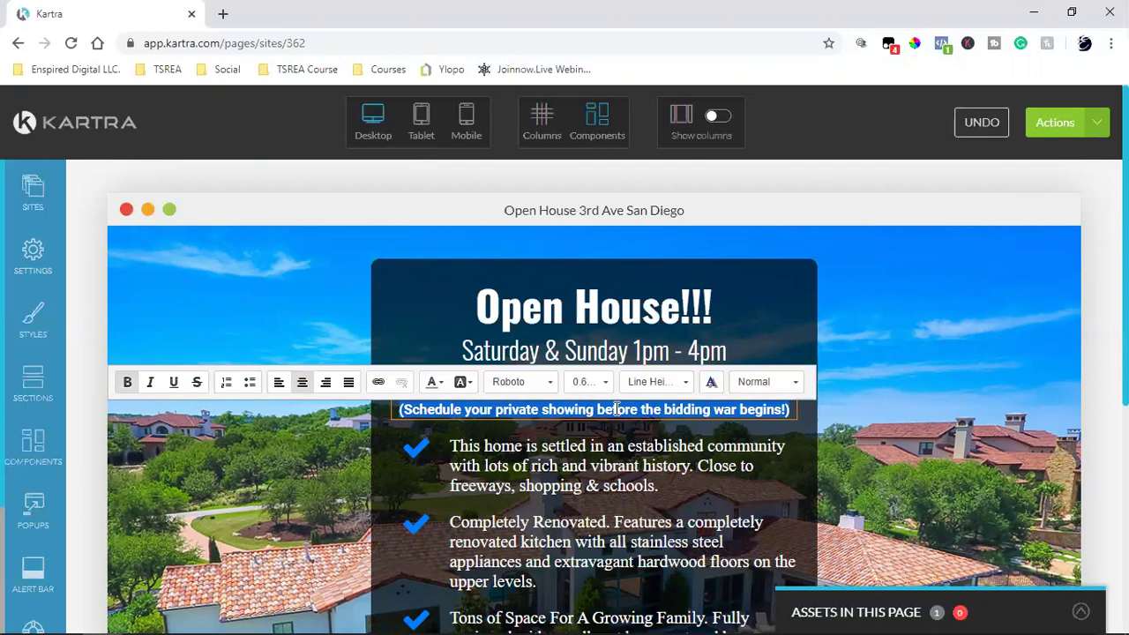
type("Cli")
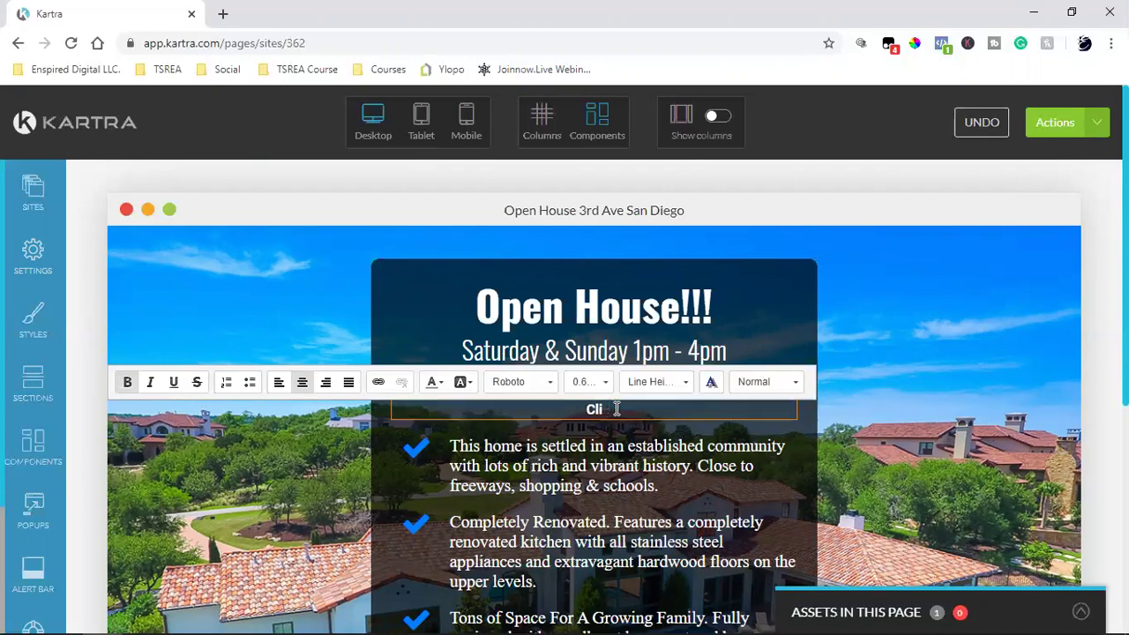
type("ck button ")
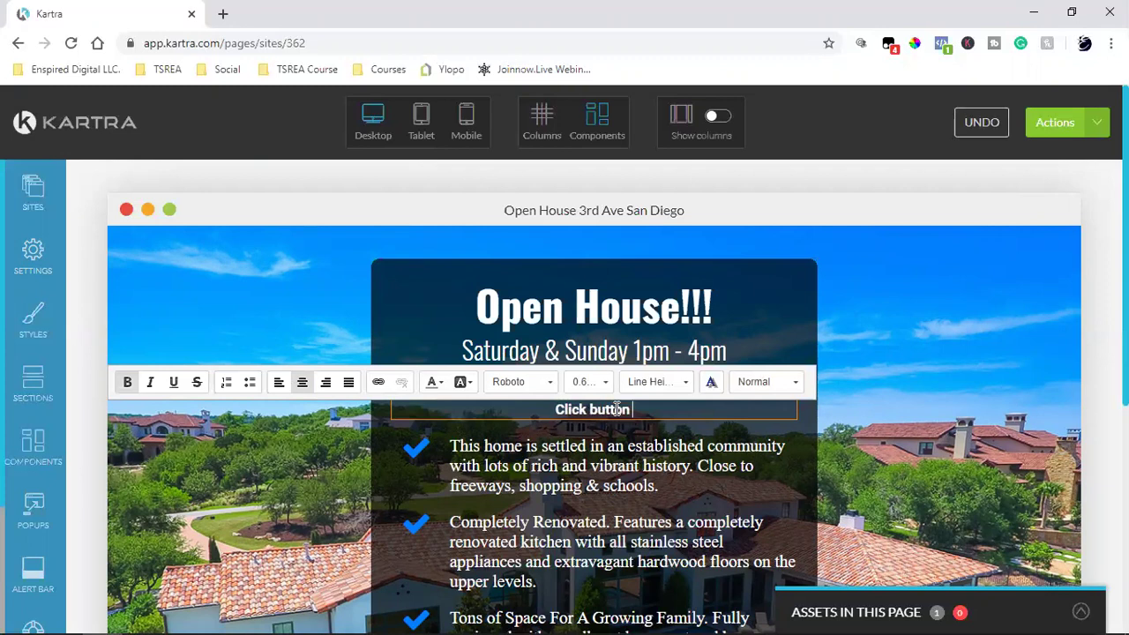
type("below to RS")
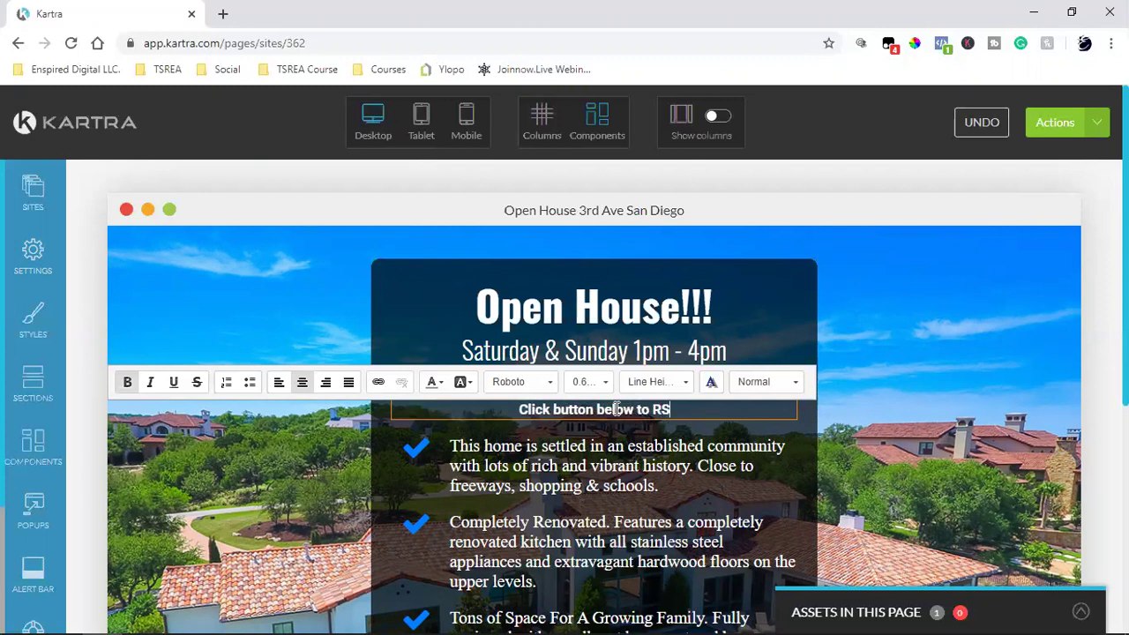
type("VP")
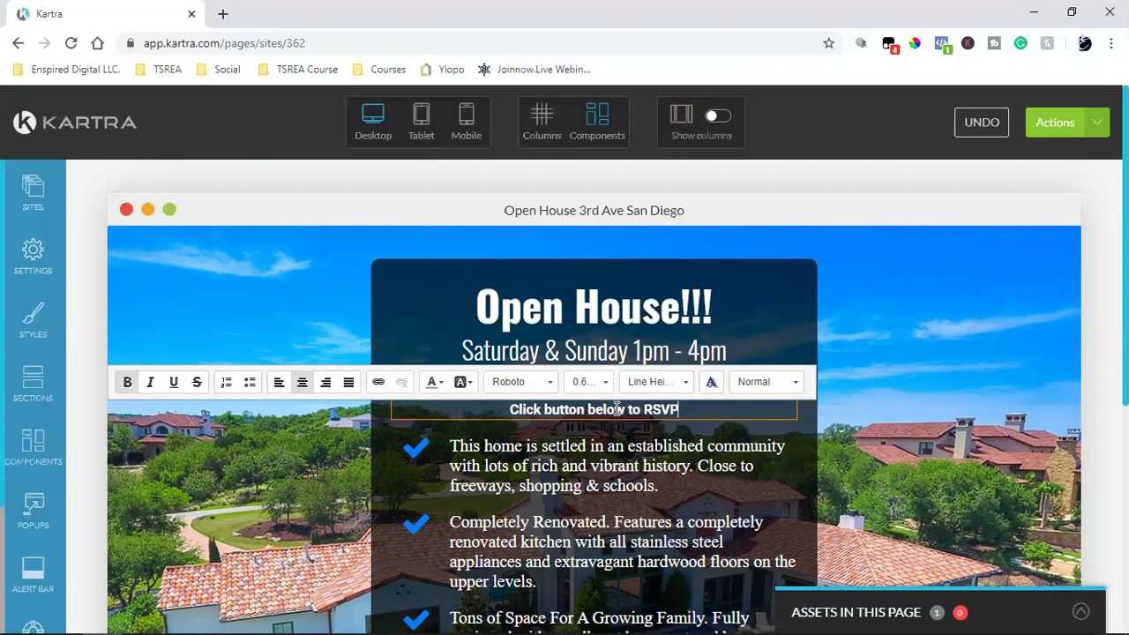
left_click(897, 314)
scroll(896, 313, "down", 2)
scroll(896, 314, "up", 2)
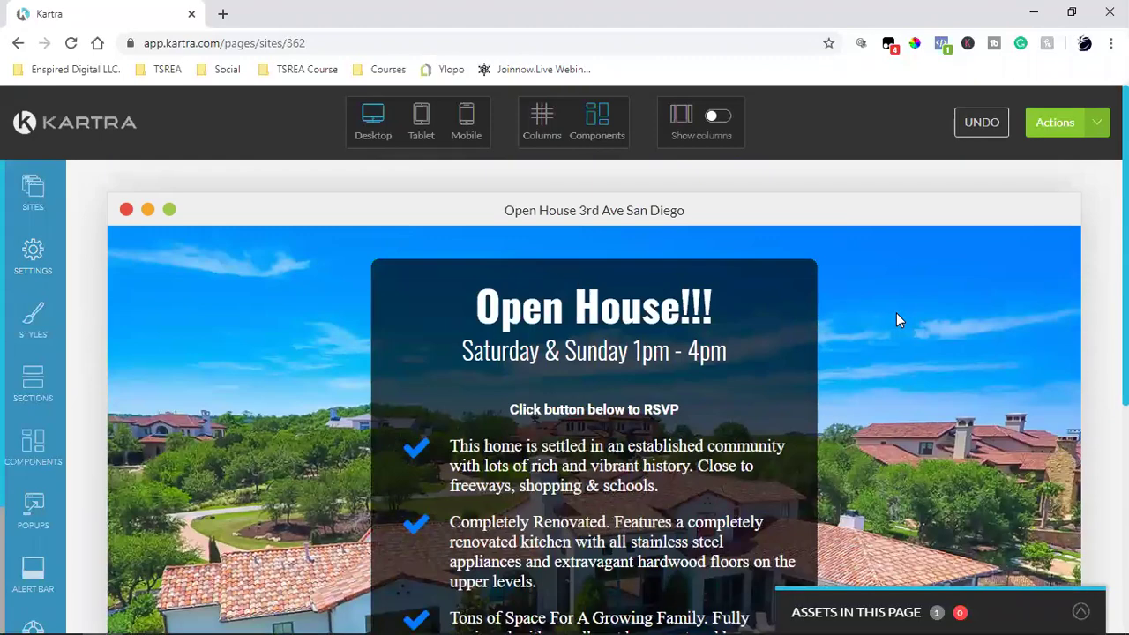
scroll(896, 322, "down", 2)
scroll(896, 313, "up", 2)
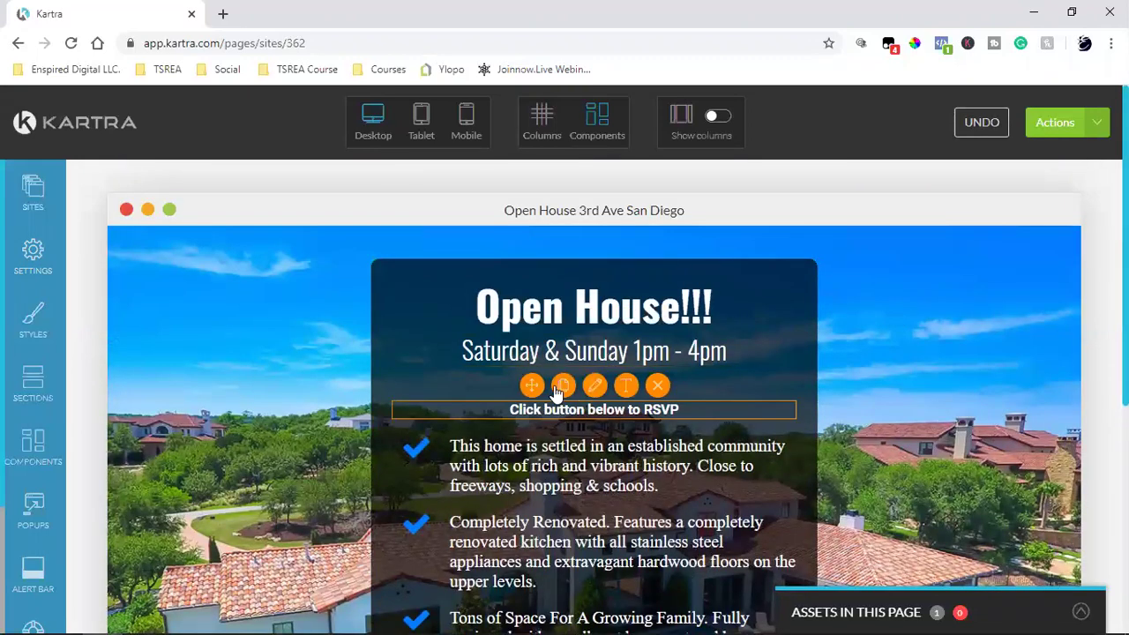
left_click(562, 387)
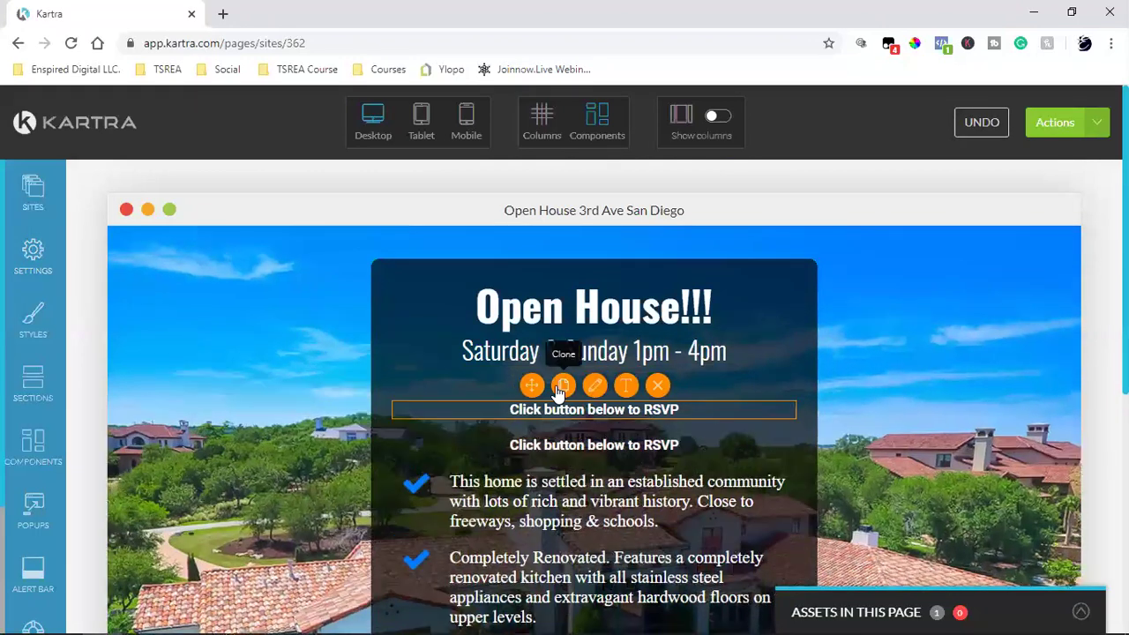
left_click(618, 411)
triple_click(615, 411)
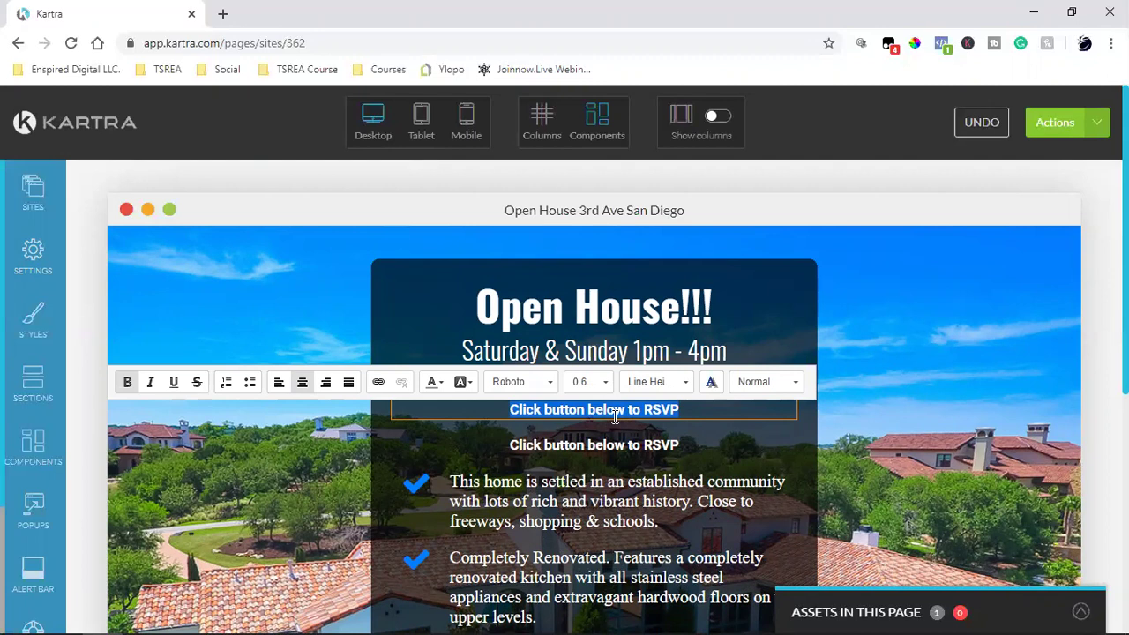
key("BackSpace")
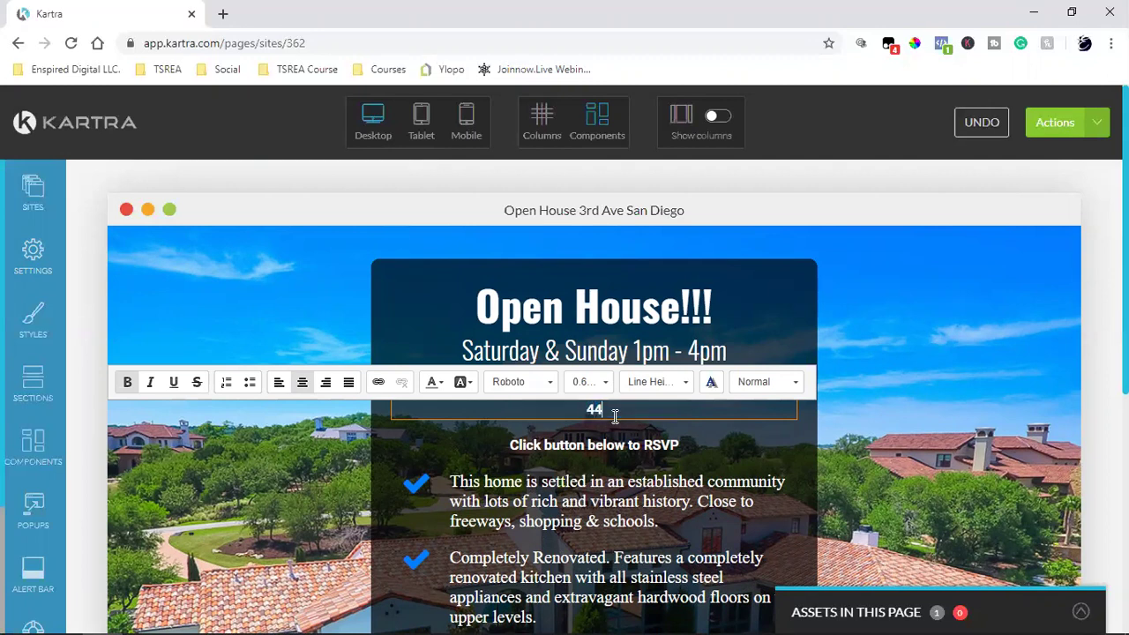
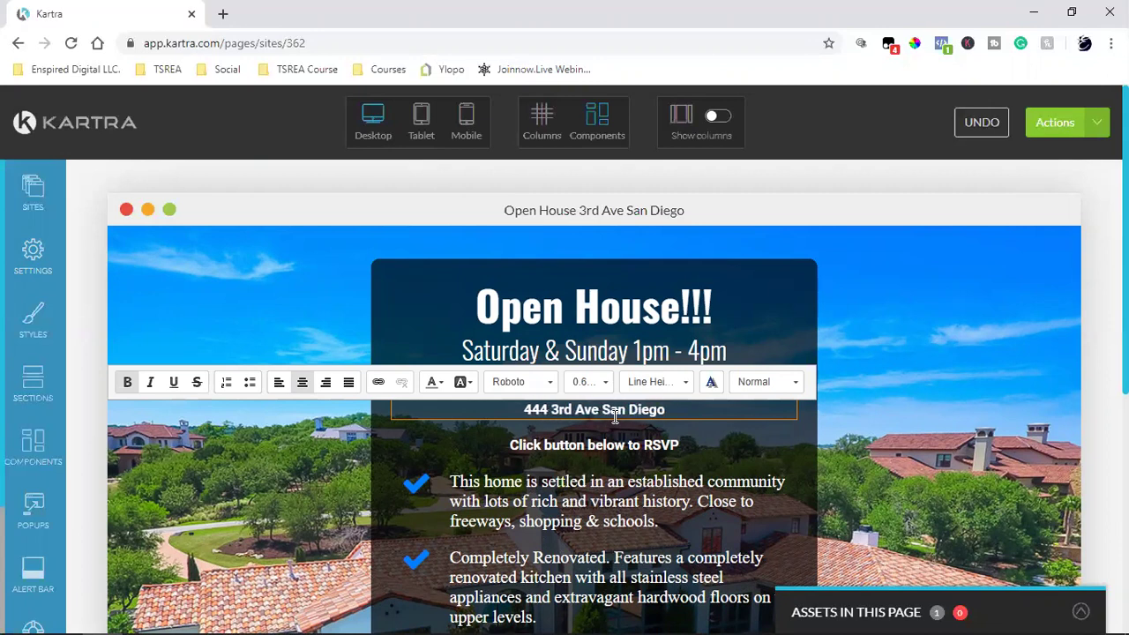
left_click(961, 315)
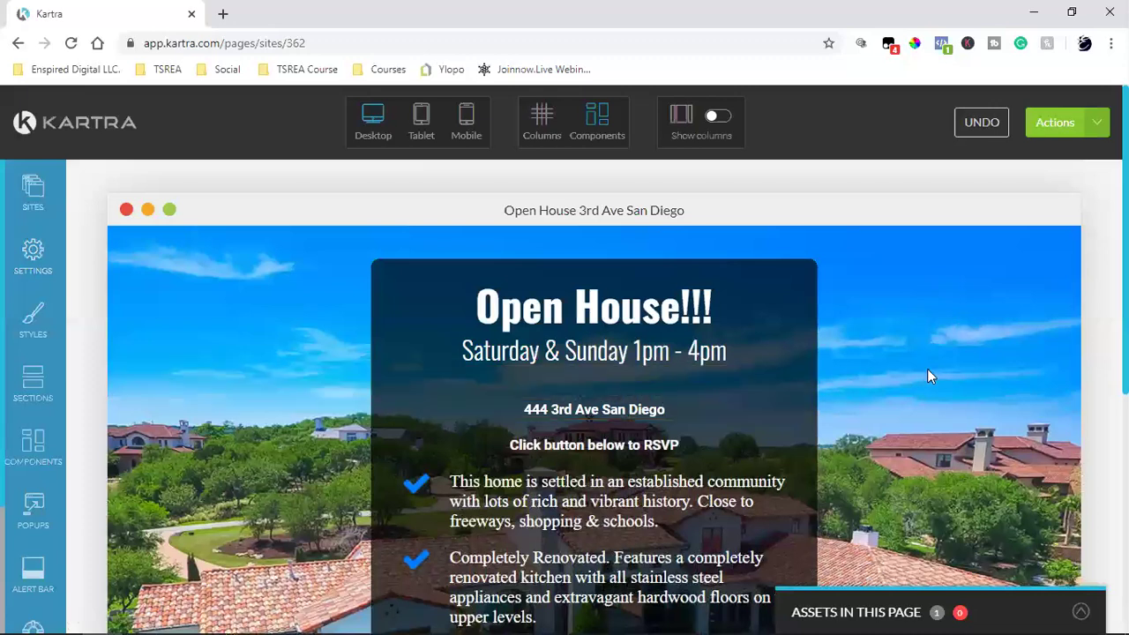
Step: Drag the address line back into place below the date line
mouse_move(563, 399)
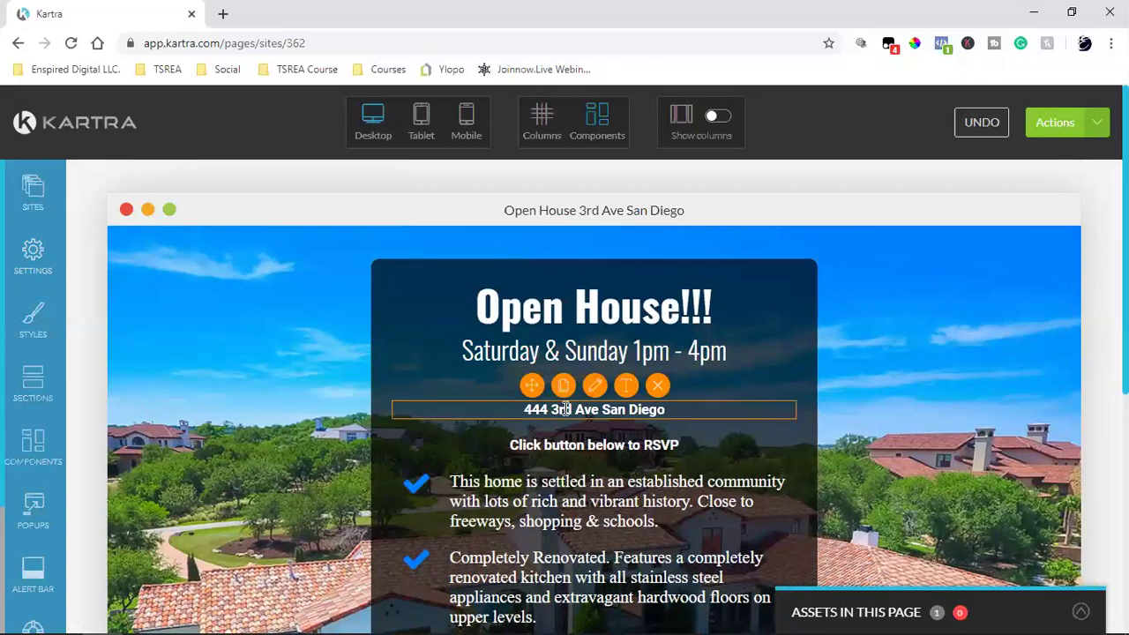
left_click_drag(534, 388, 524, 388)
mouse_move(611, 409)
left_click(596, 388)
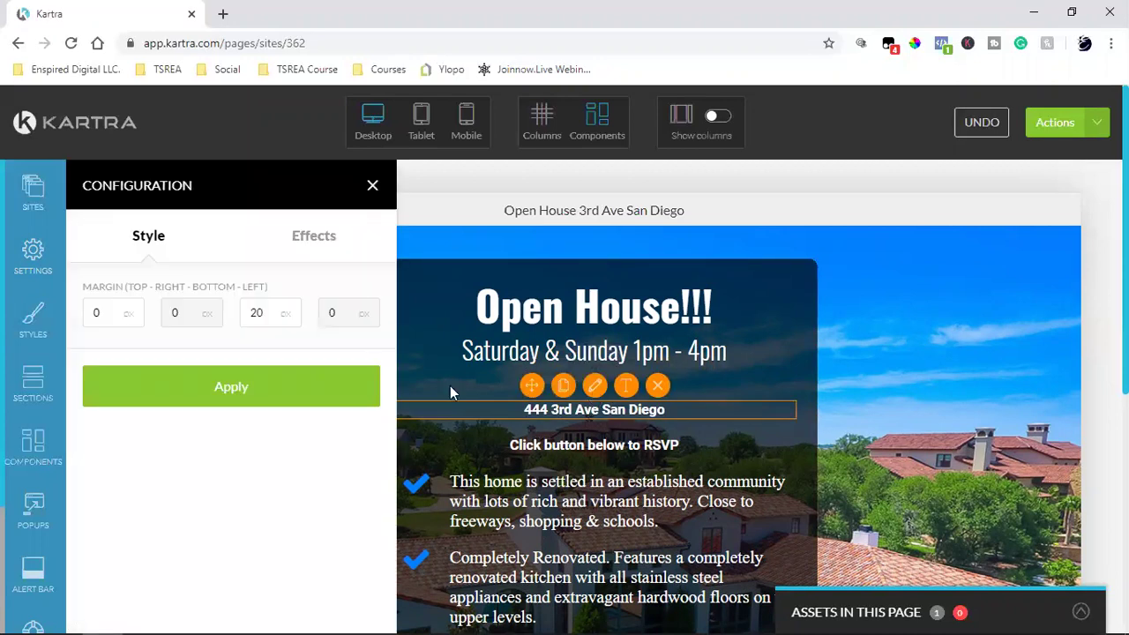
double_click(256, 315)
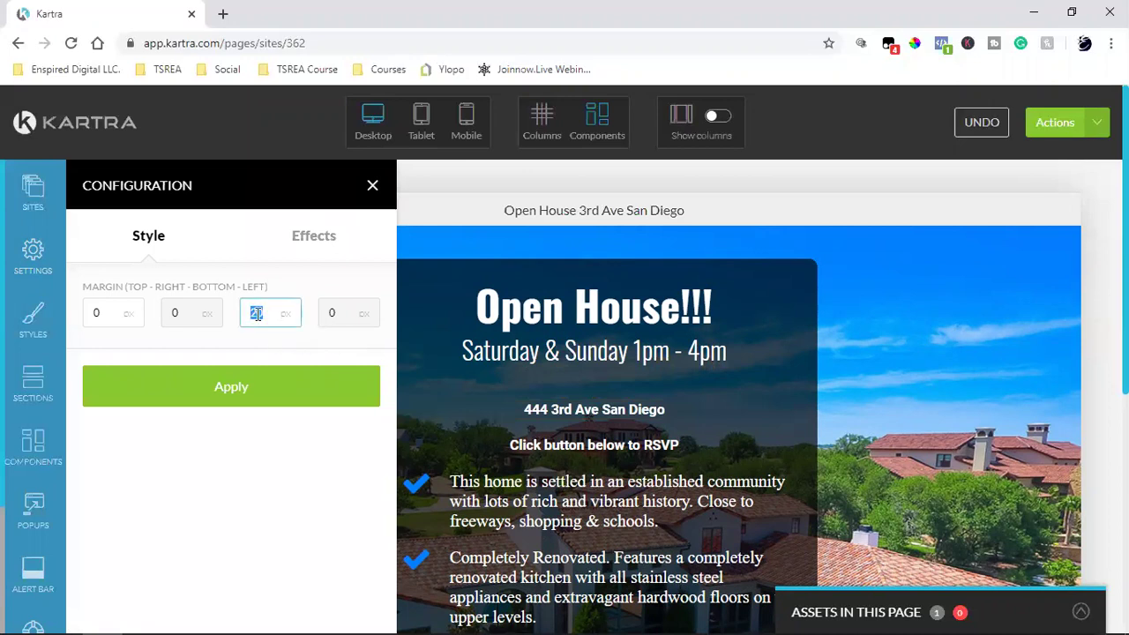
type("60")
left_click(250, 388)
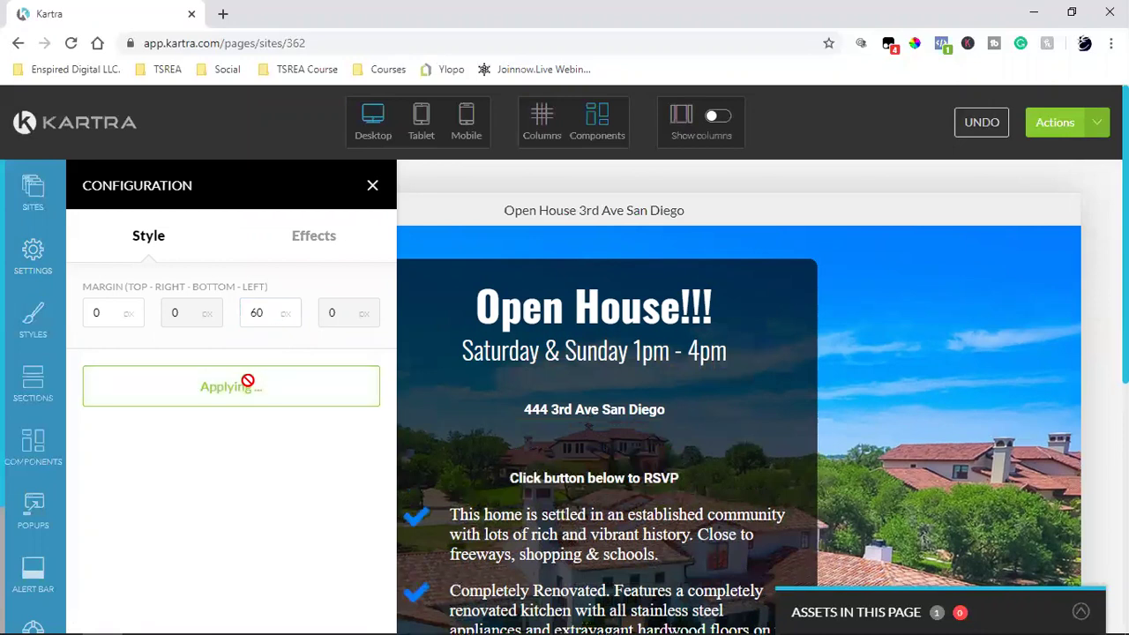
double_click(256, 323)
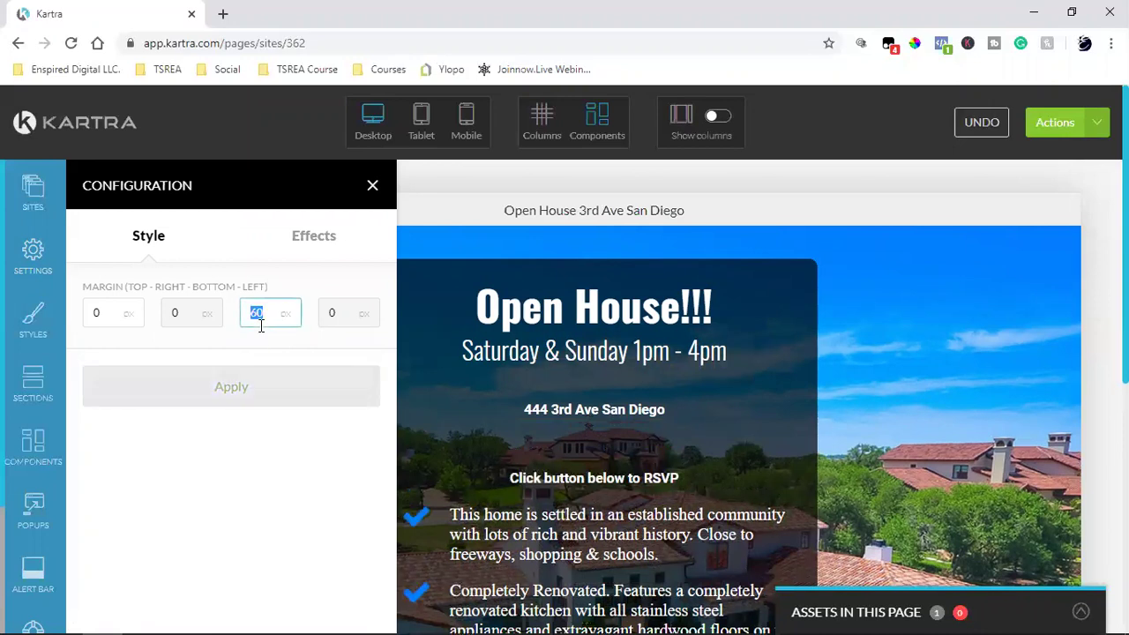
type("20")
left_click(221, 389)
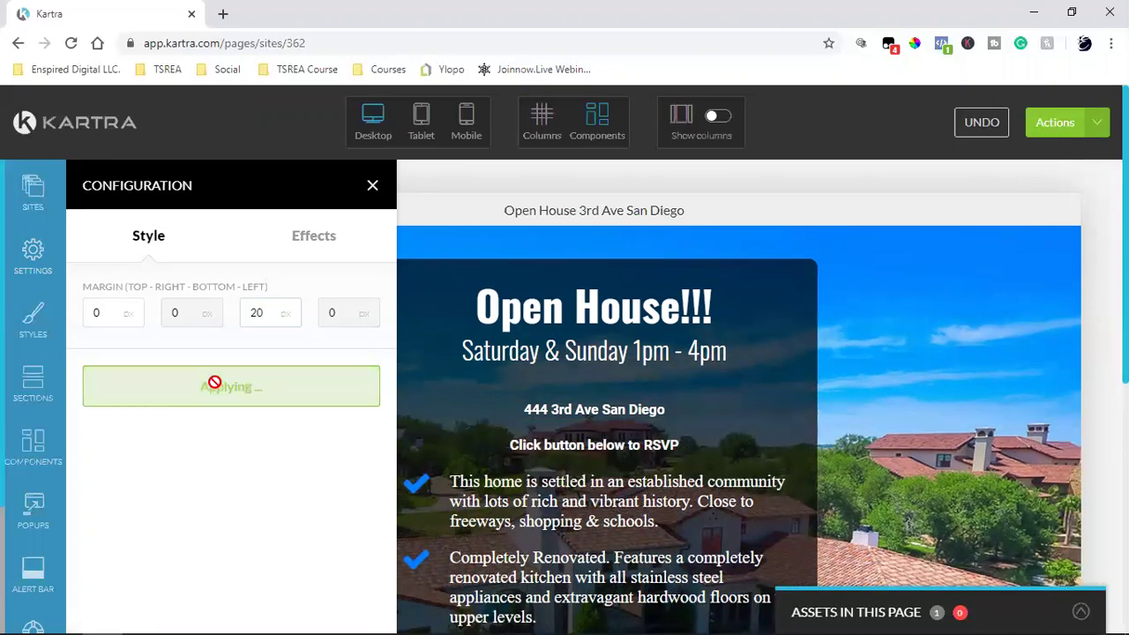
double_click(99, 313)
type("20")
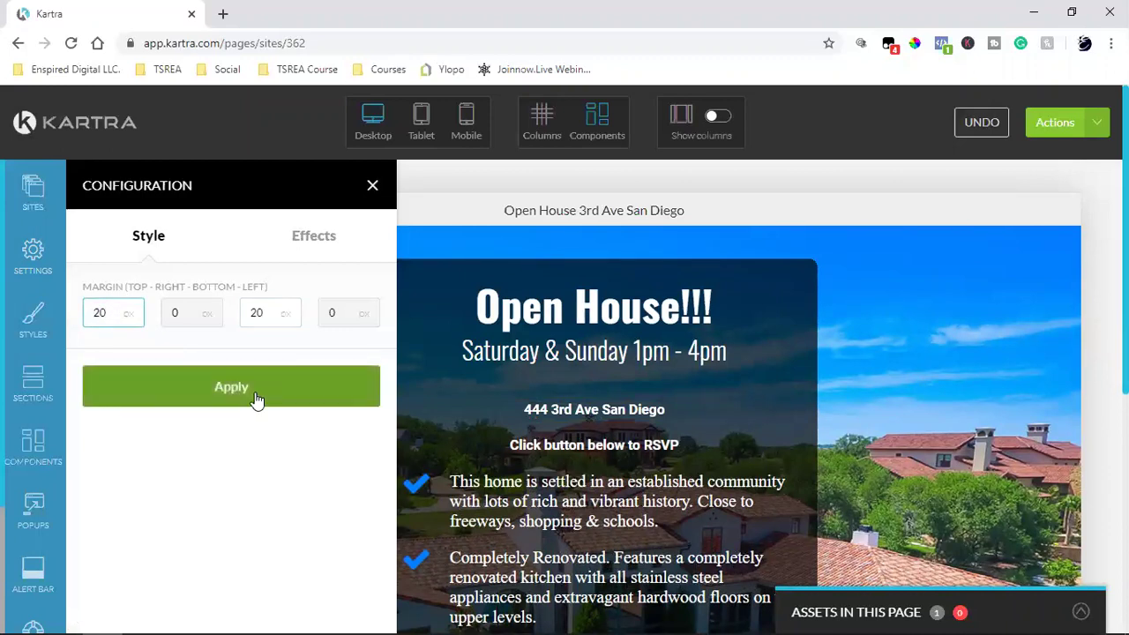
left_click(254, 398)
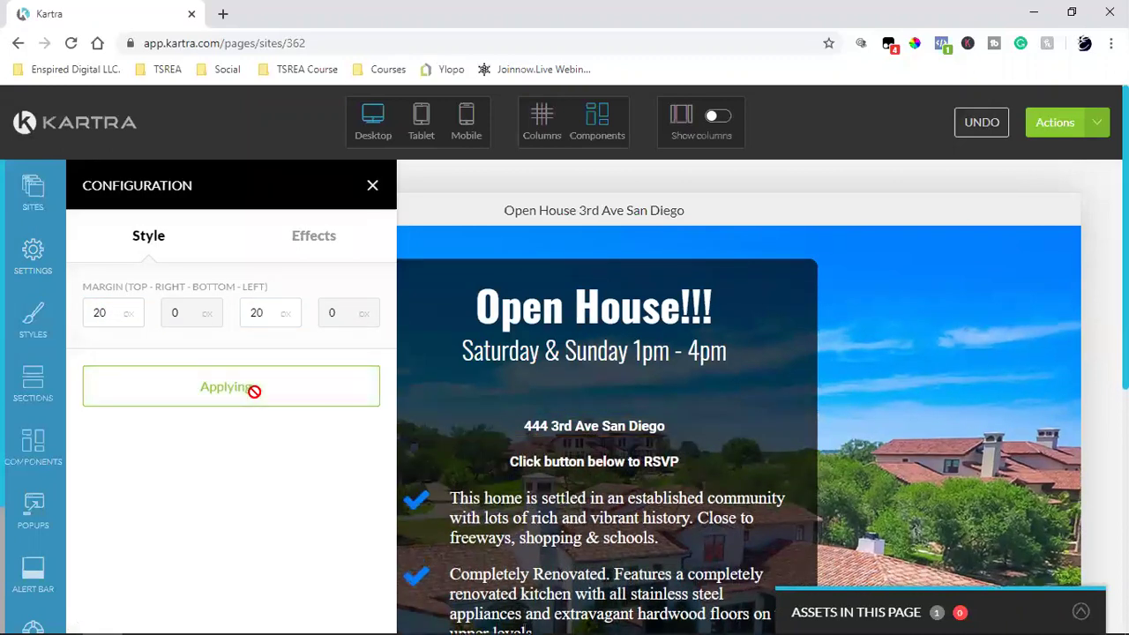
double_click(99, 313)
type("0")
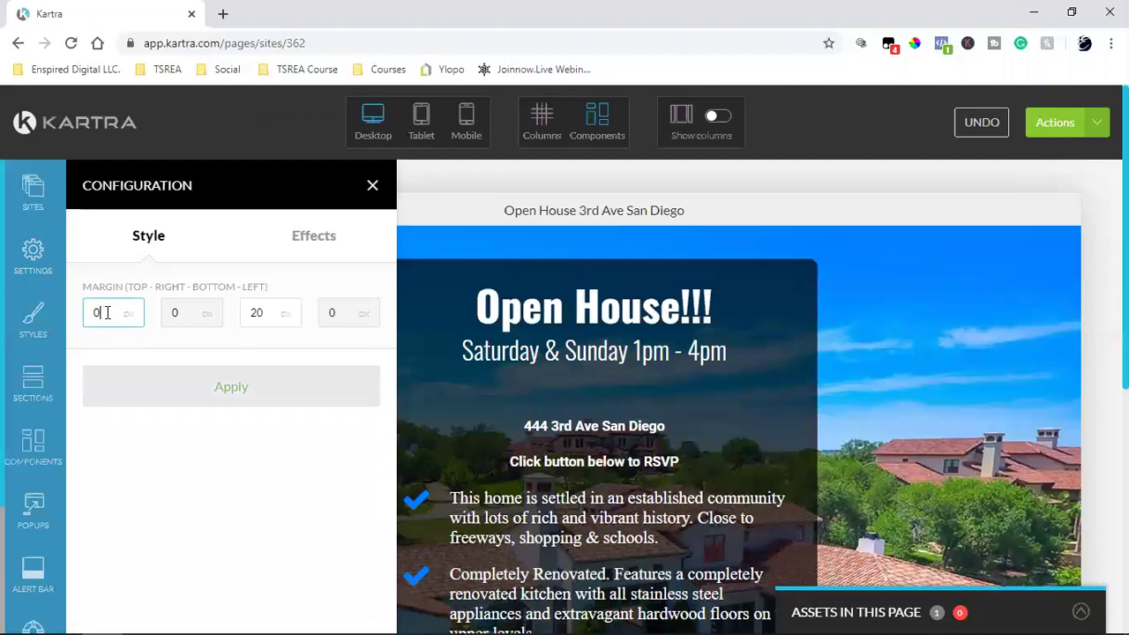
left_click(229, 389)
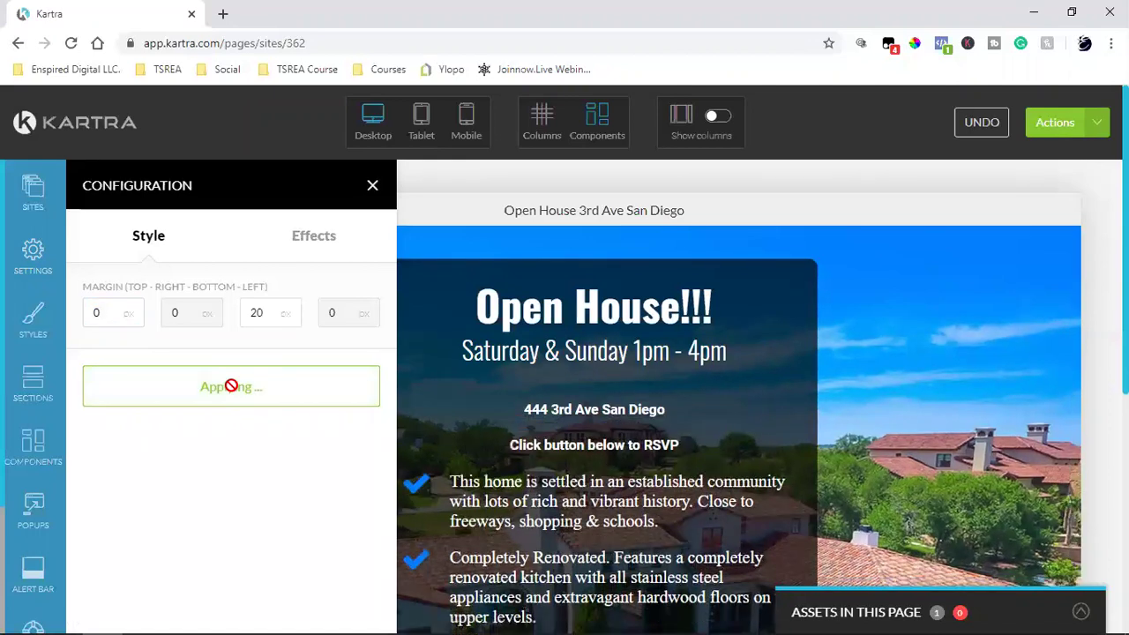
left_click(372, 185)
Step: Open the edit settings of the 'View All 17 Photos Now!' button at the page bottom
scroll(607, 398, "down", 2)
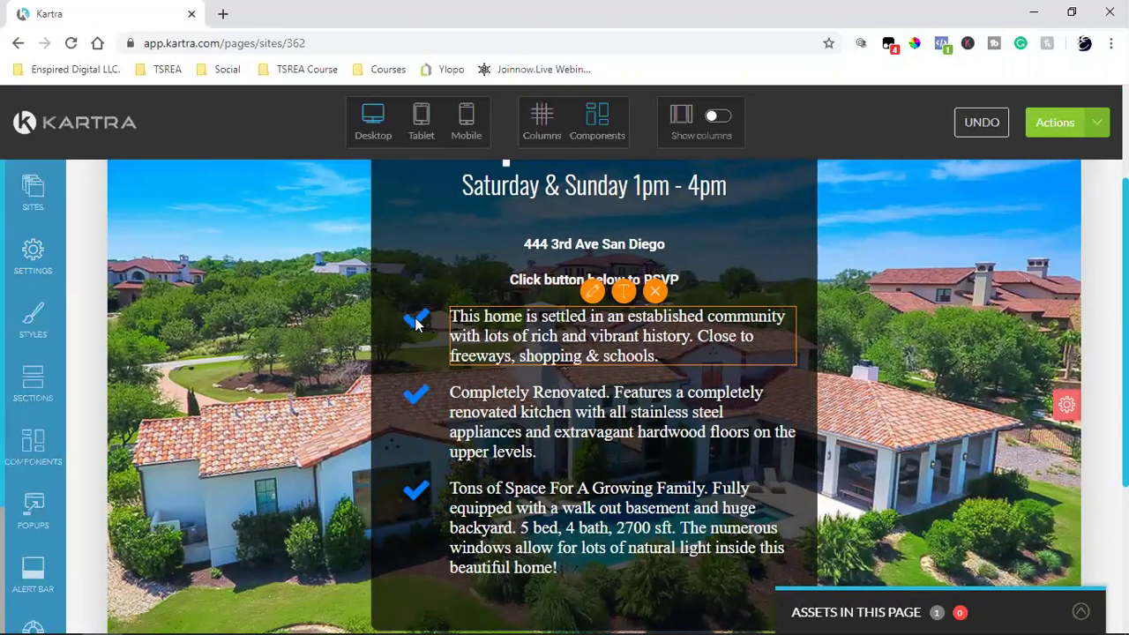
mouse_move(417, 325)
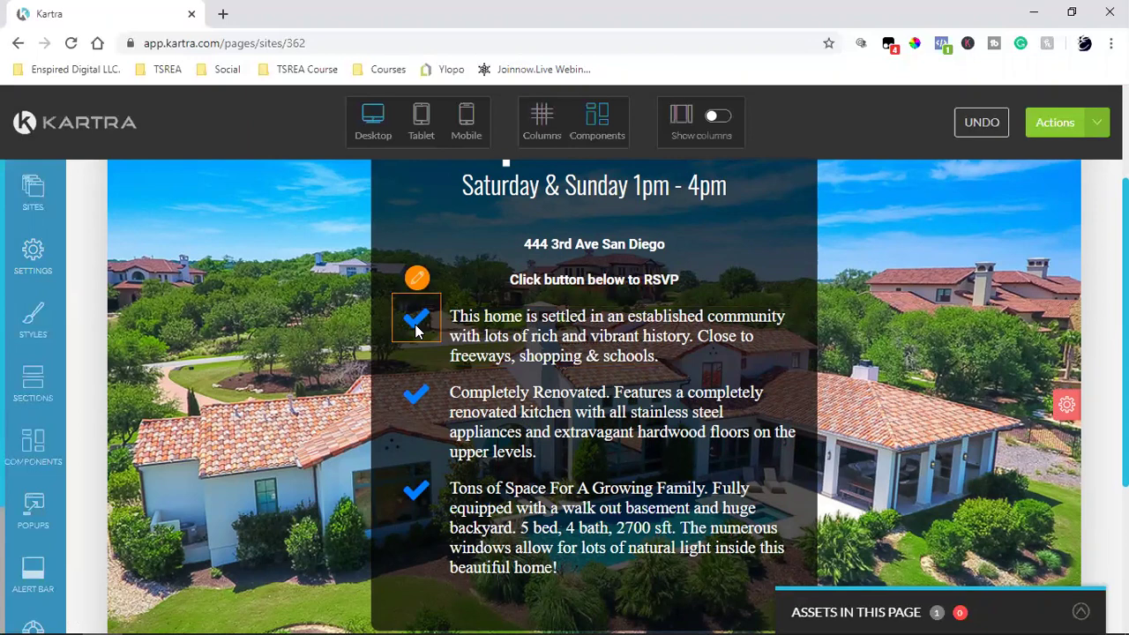
scroll(890, 367, "up", 2)
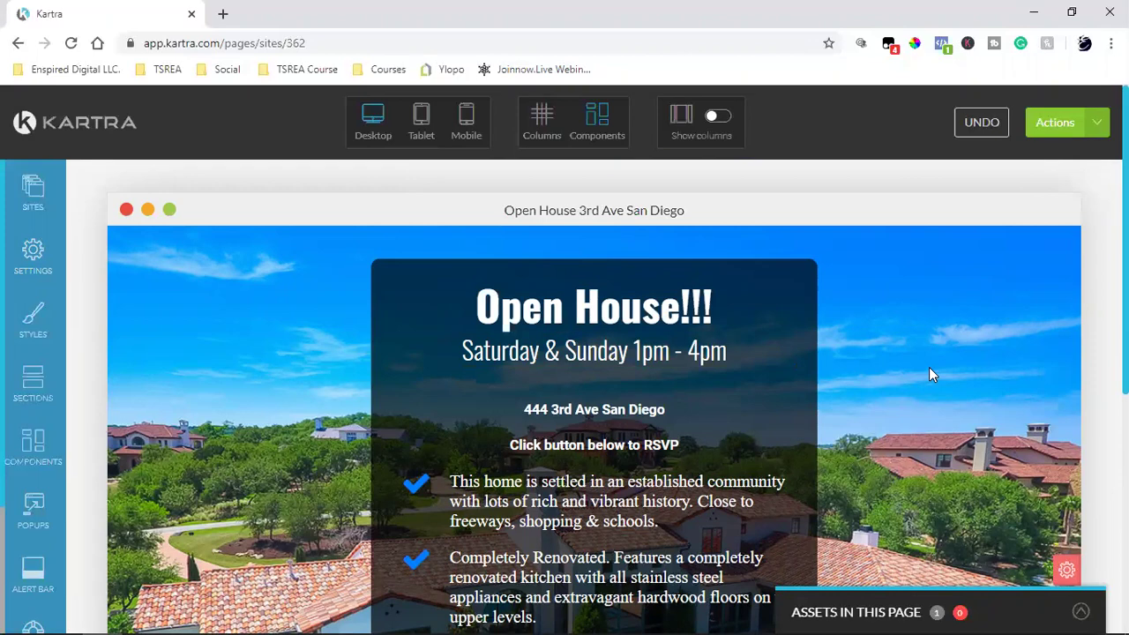
scroll(930, 368, "down", 5)
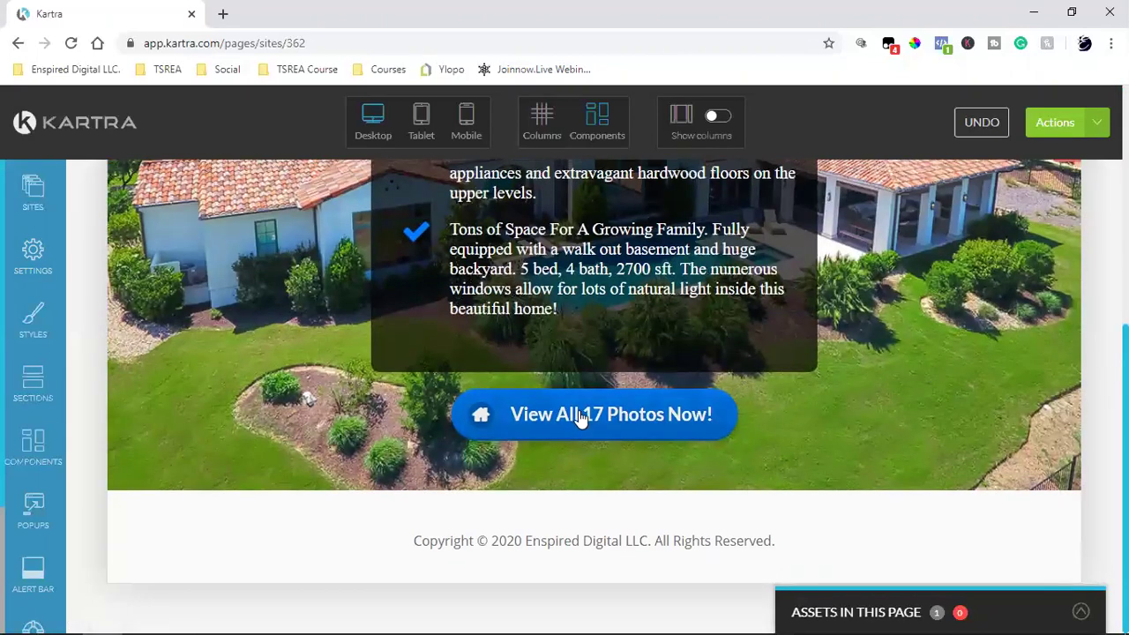
mouse_move(578, 416)
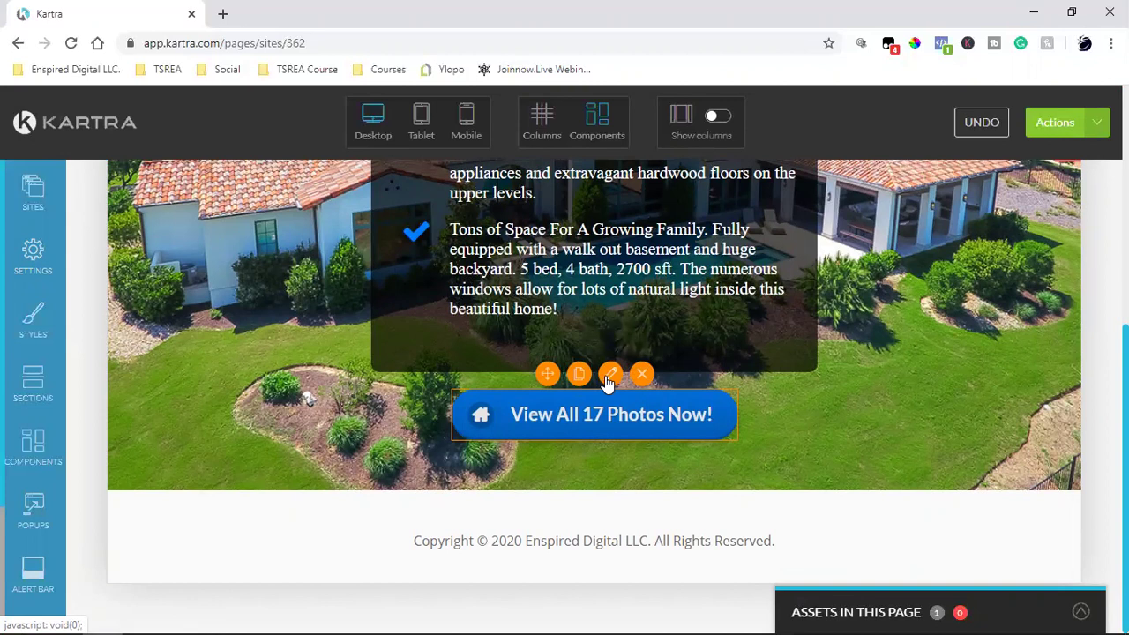
left_click(594, 415)
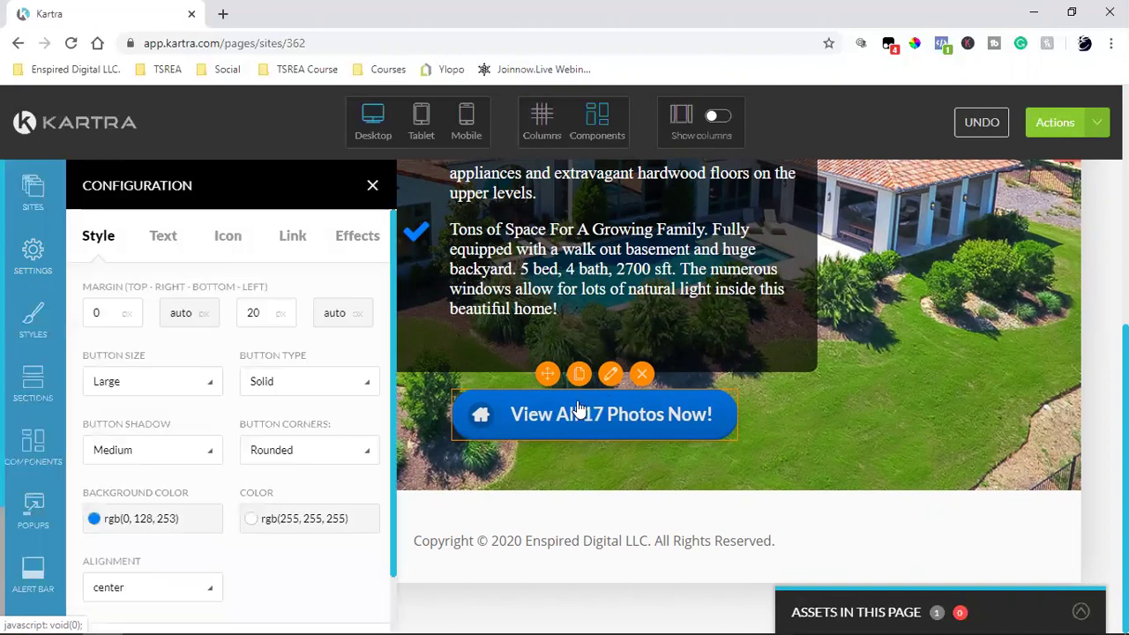
Step: Change the button label to 'Click Here To RSVP', apply it, and check its icon settings
left_click(163, 235)
triple_click(176, 317)
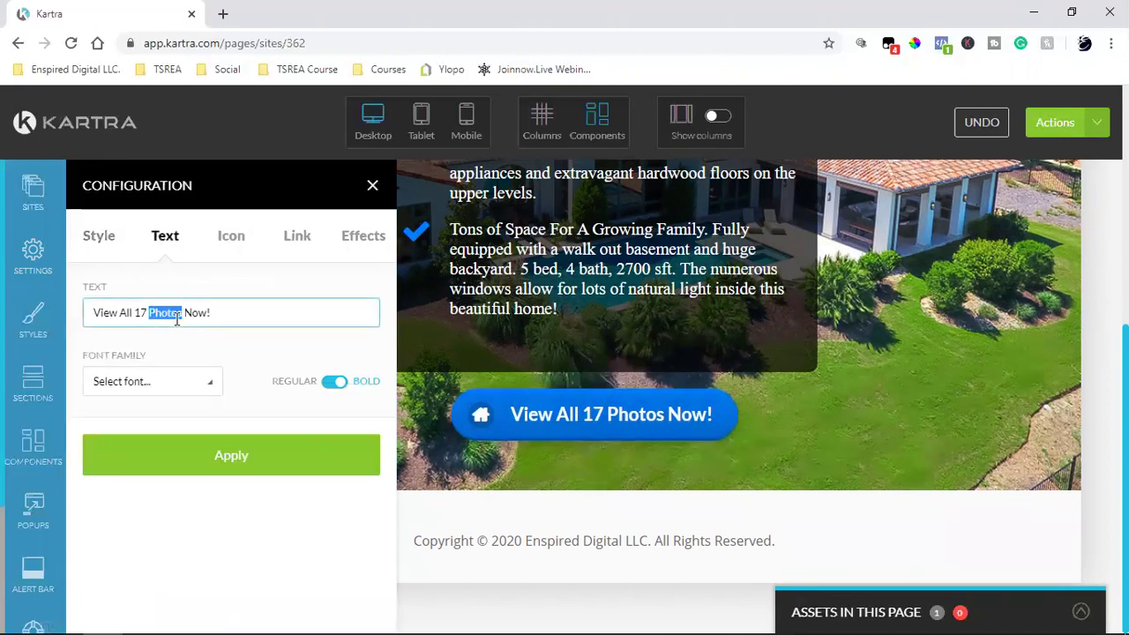
type("Clo")
key("BackSpace")
key("BackSpace")
type("loi")
key("BackSpace")
key("BackSpace")
key("BackSpace")
type("lick here")
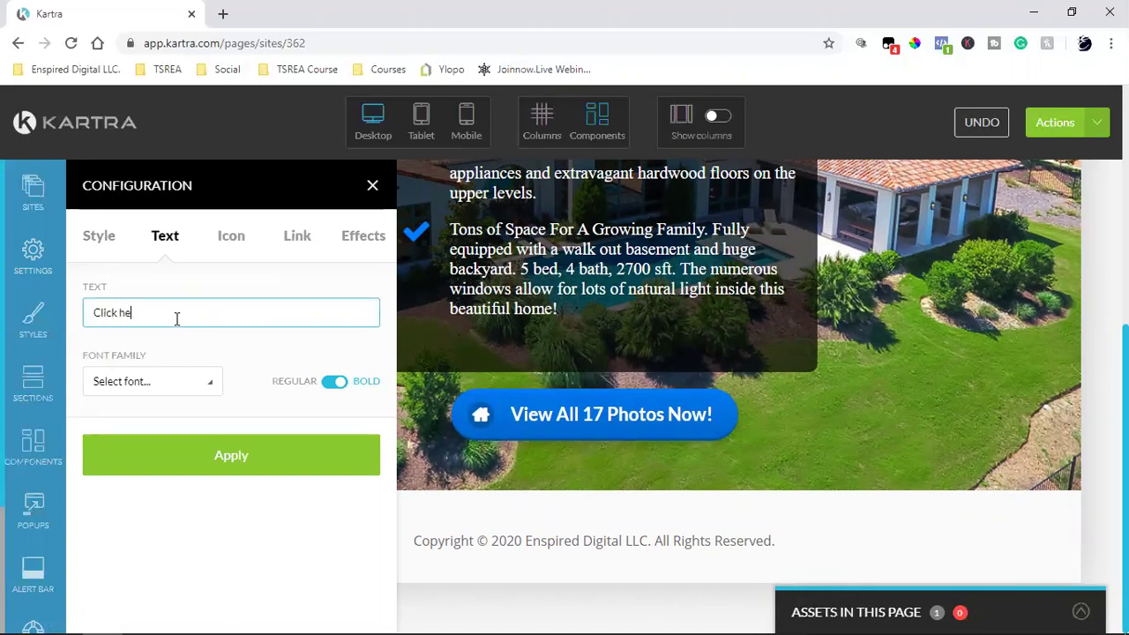
key("BackSpace")
key("BackSpace")
key("BackSpace")
key("BackSpace")
type("Here To RSVP")
left_click(217, 467)
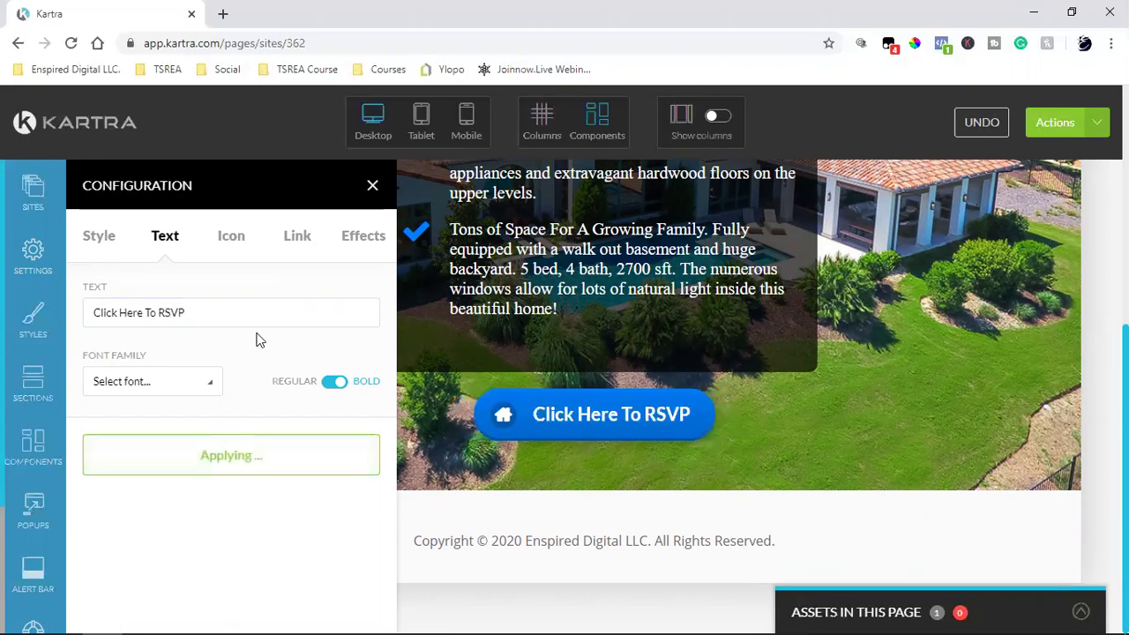
left_click(229, 245)
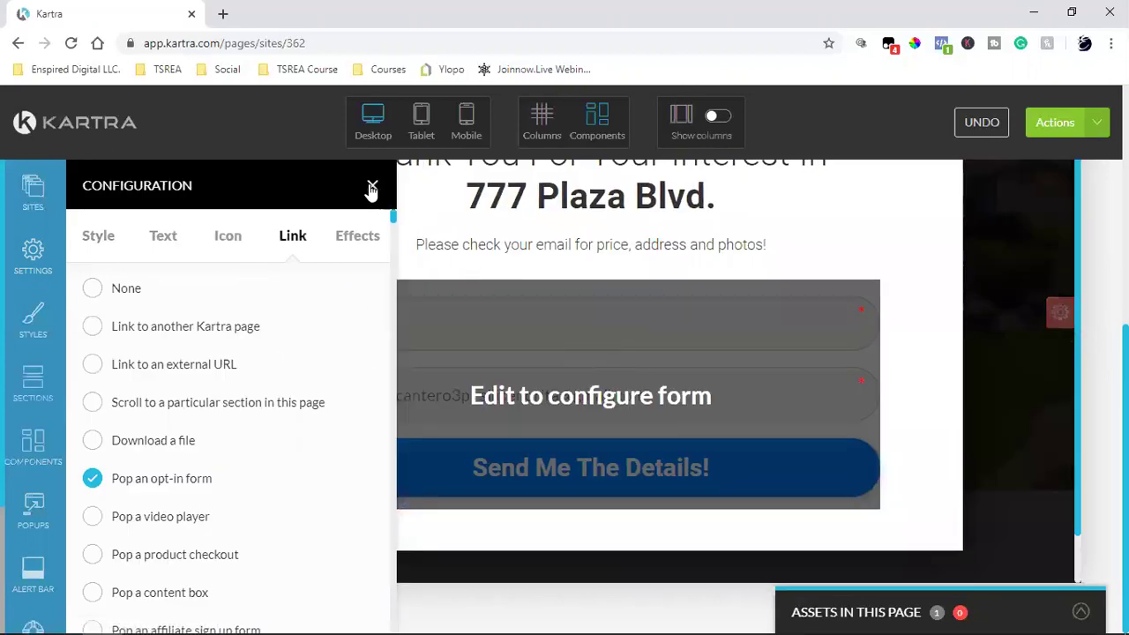
left_click(372, 188)
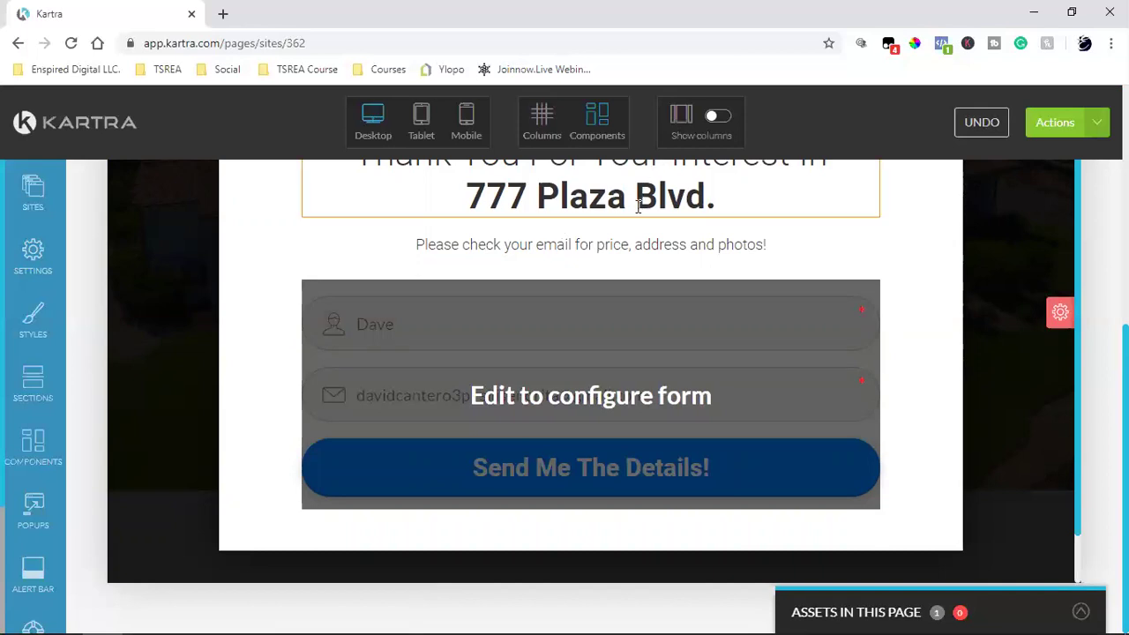
scroll(638, 206, "up", 2)
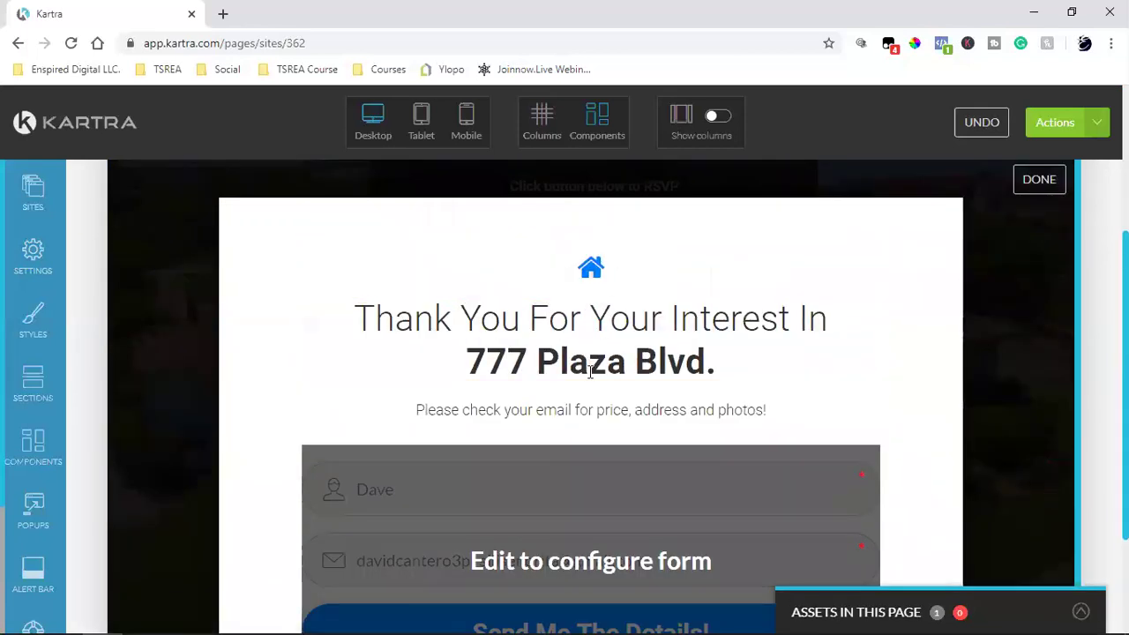
triple_click(590, 371)
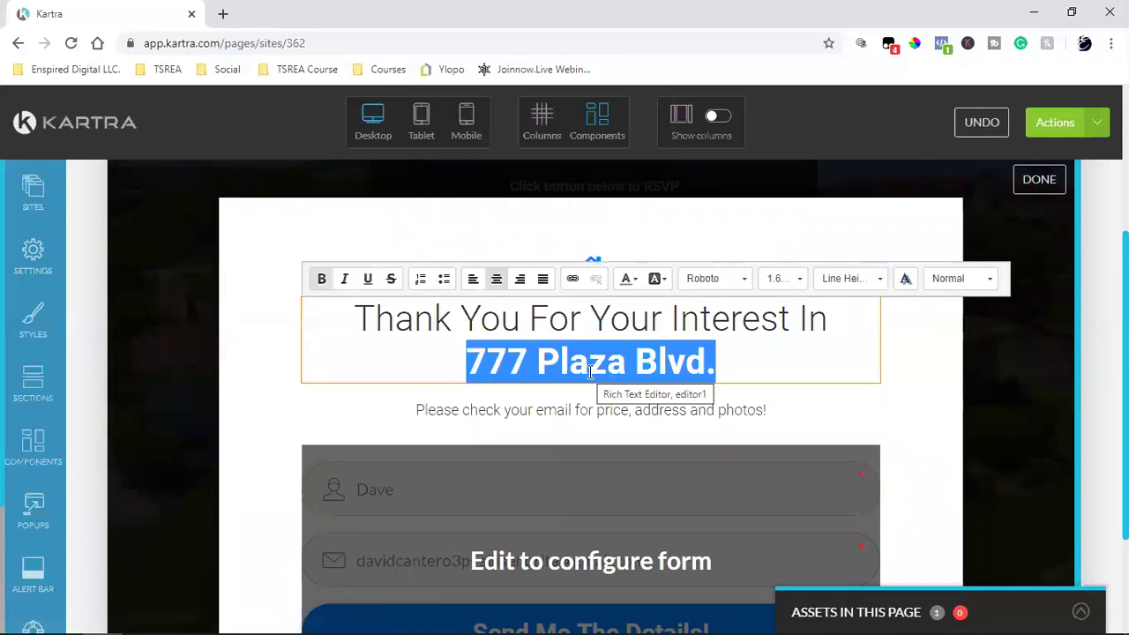
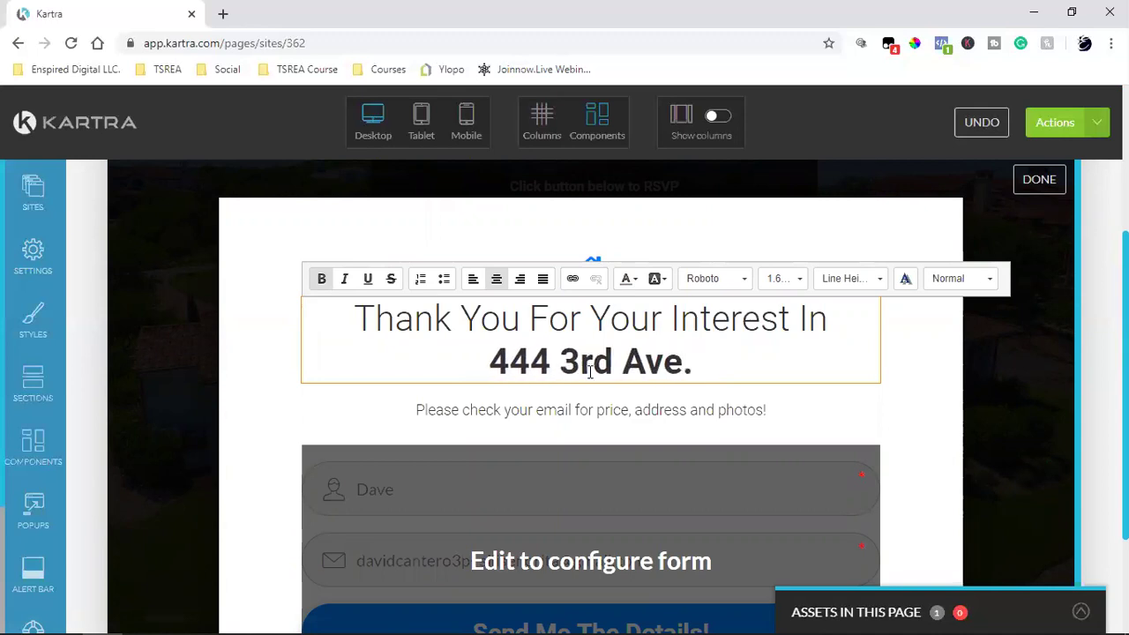
left_click(587, 390)
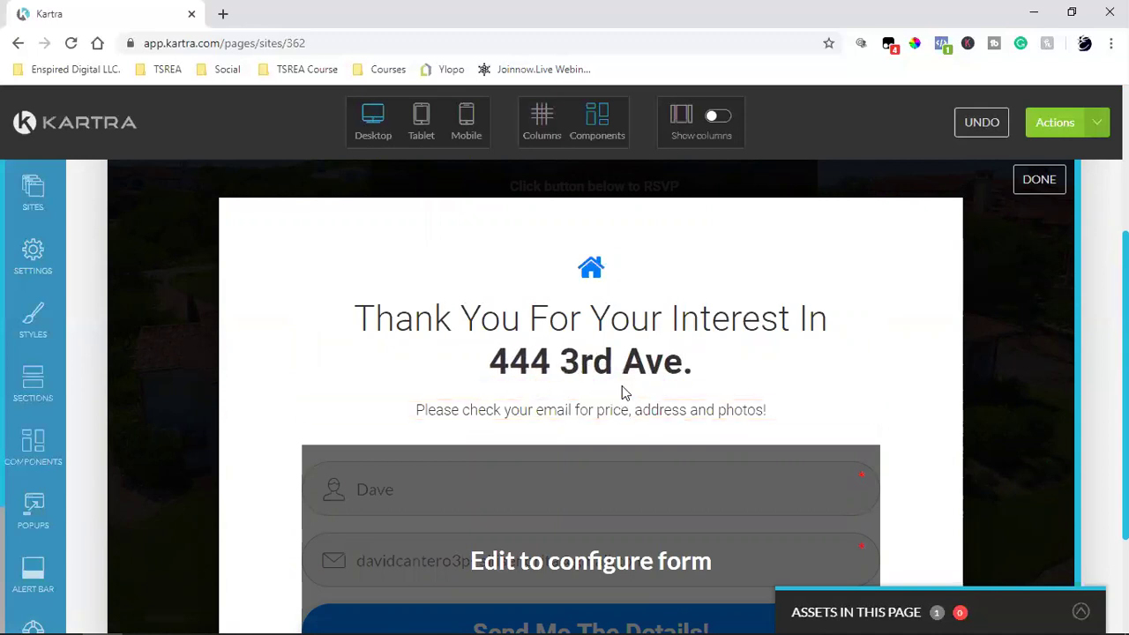
Step: Rewrite the paragraph below the heading as 'Open House will be from 1pm - 4pm'
left_click(622, 410)
triple_click(622, 410)
type("Ope")
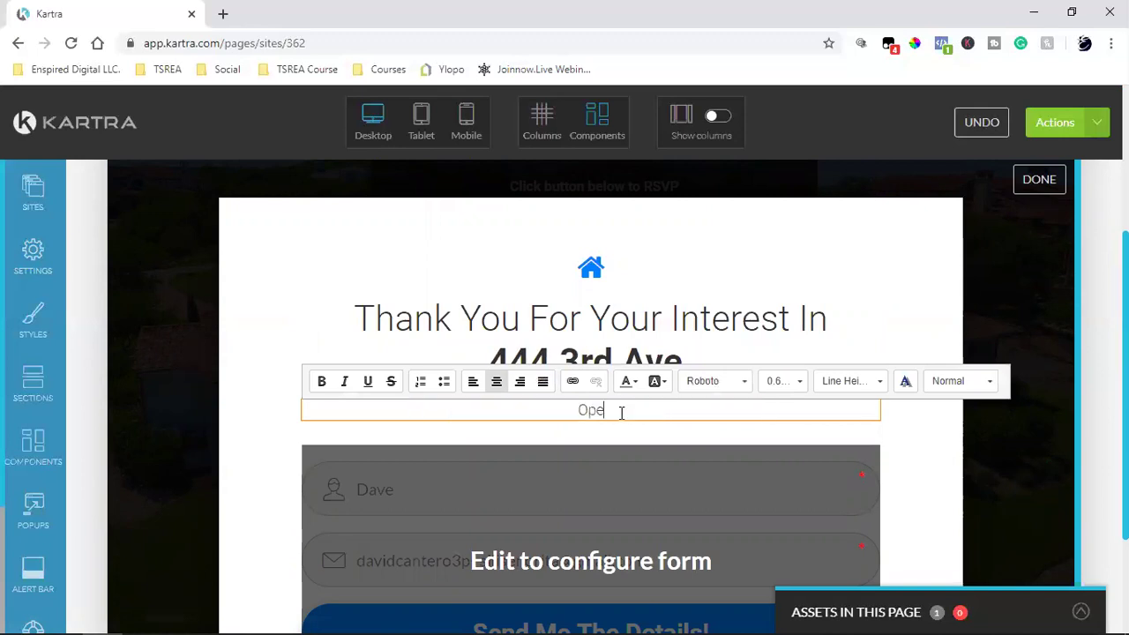
type("n House ")
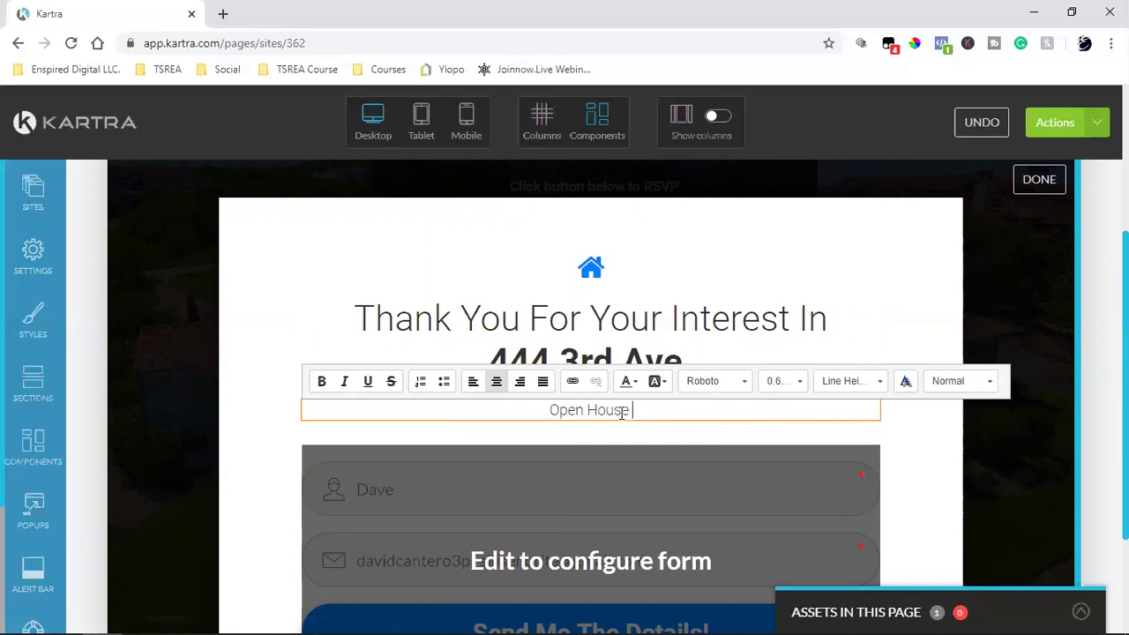
type("will be fr")
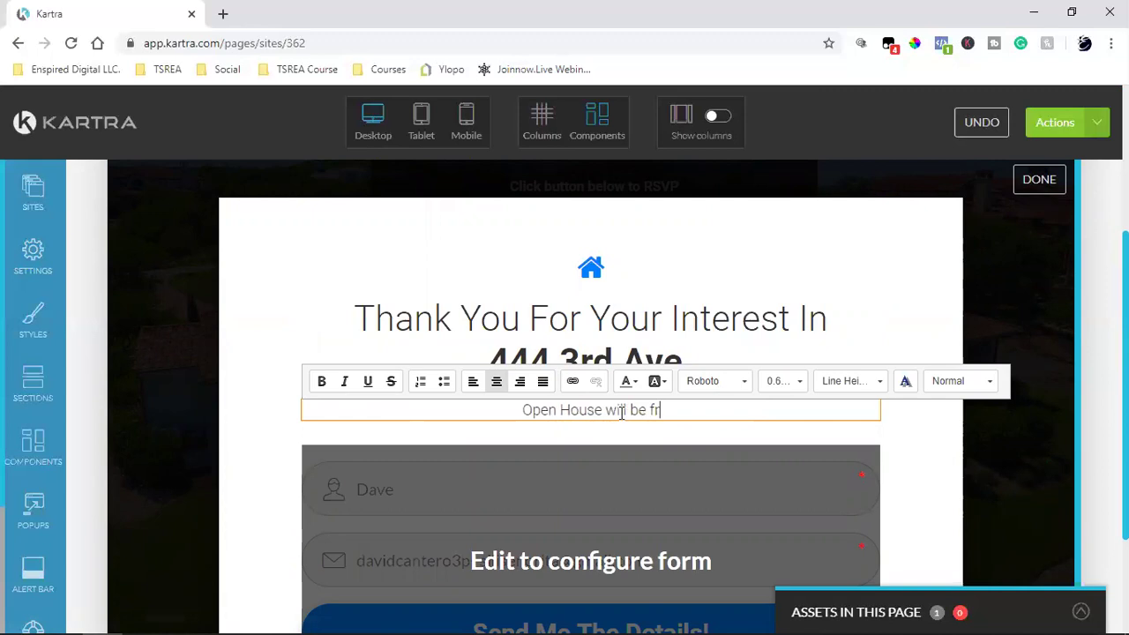
type("om 1pm 4pm")
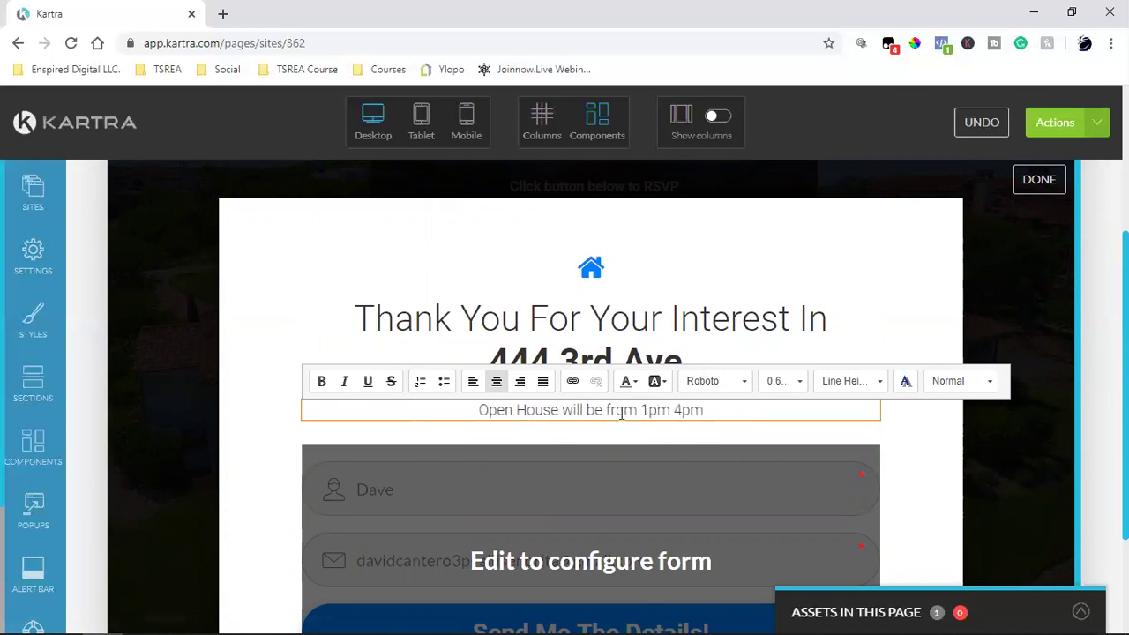
key("BackSpace")
key("BackSpace")
key("BackSpace")
type("- ")
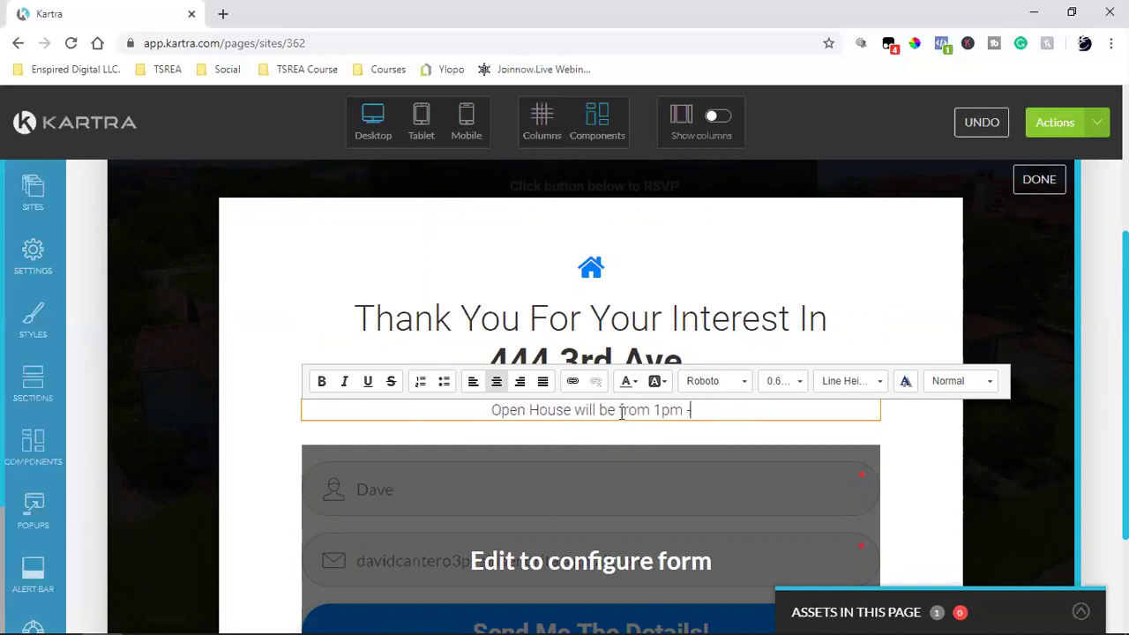
type("4pm")
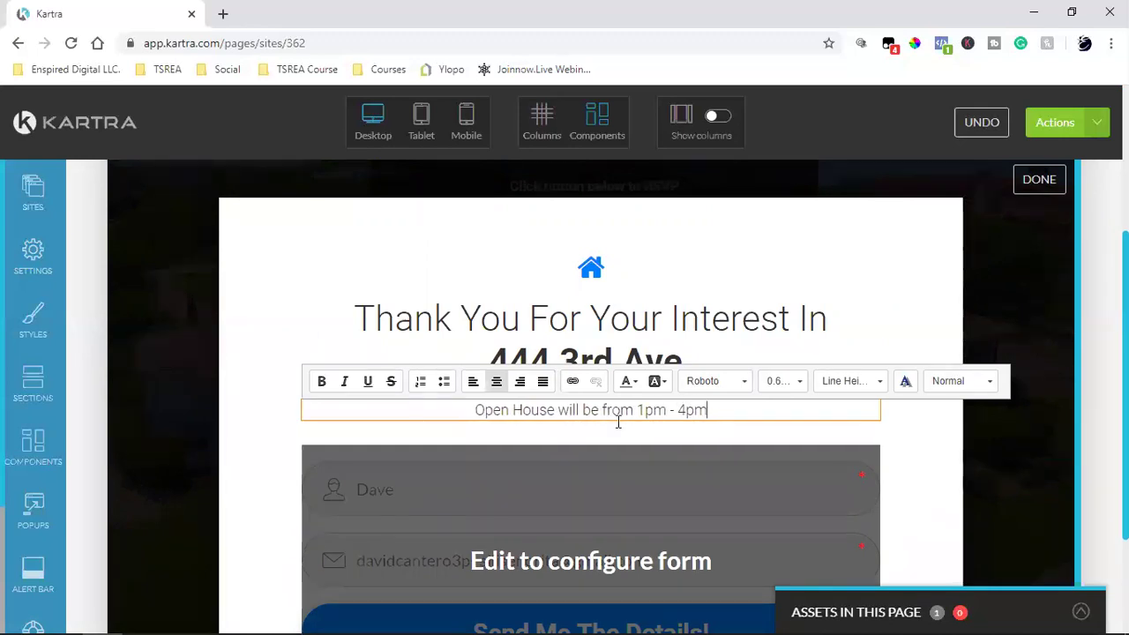
left_click(577, 505)
scroll(617, 448, "down", 3)
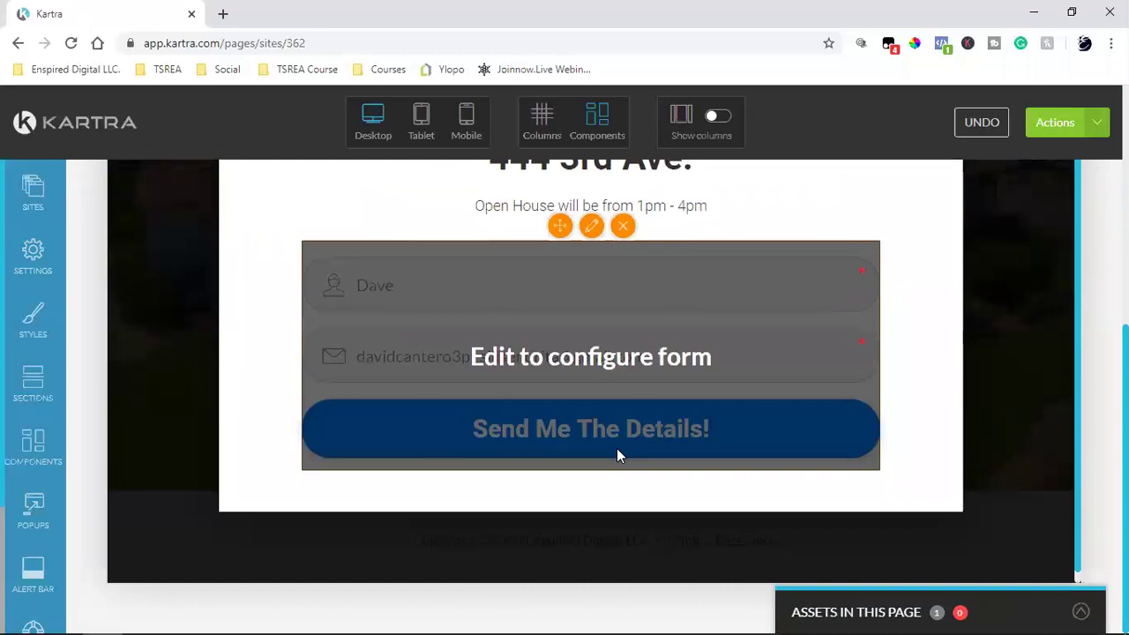
scroll(617, 448, "up", 2)
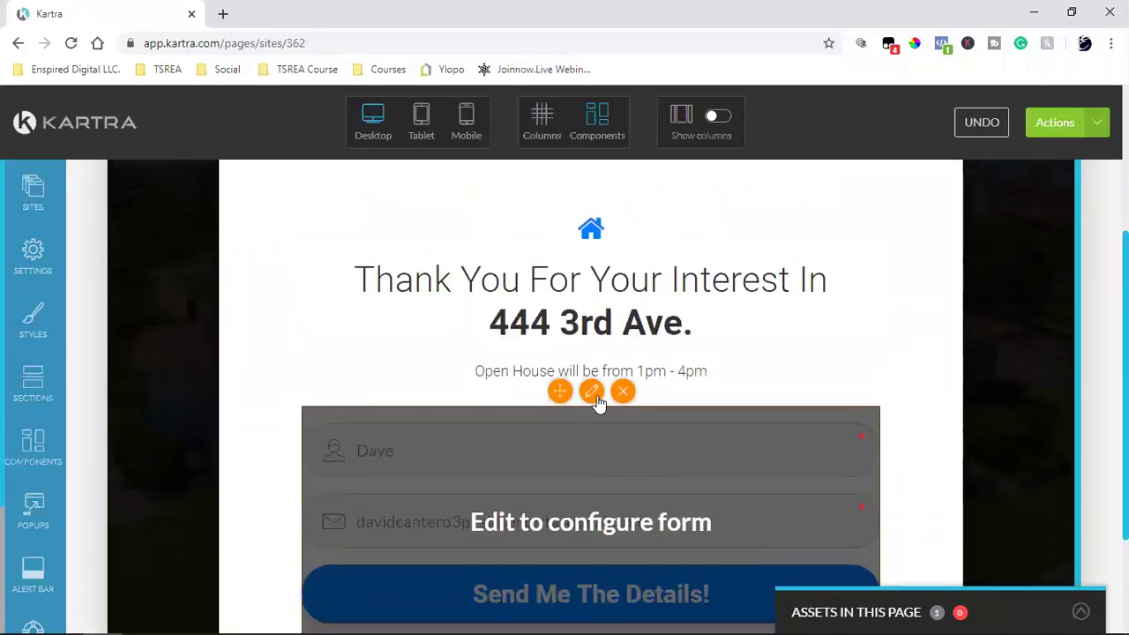
left_click(596, 398)
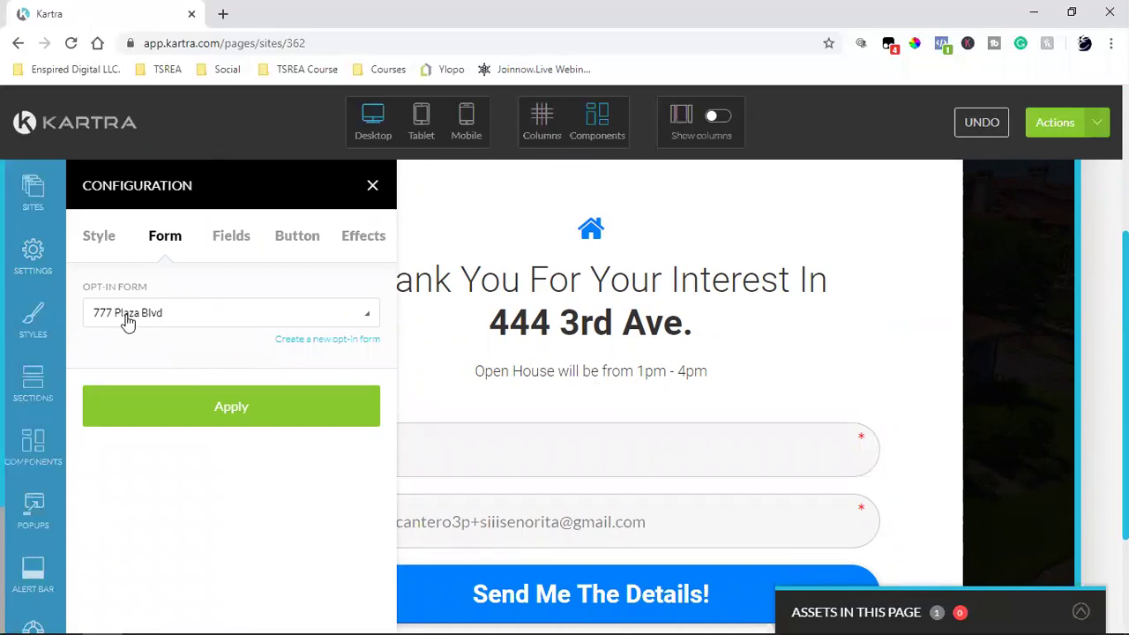
left_click(322, 342)
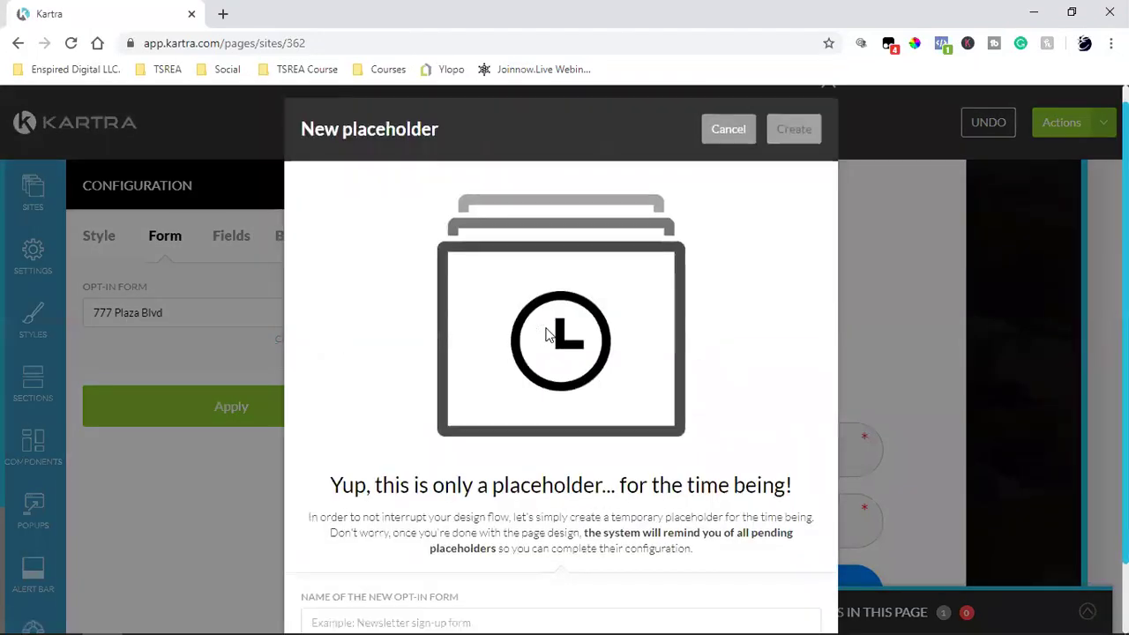
left_click(409, 542)
type("Open House")
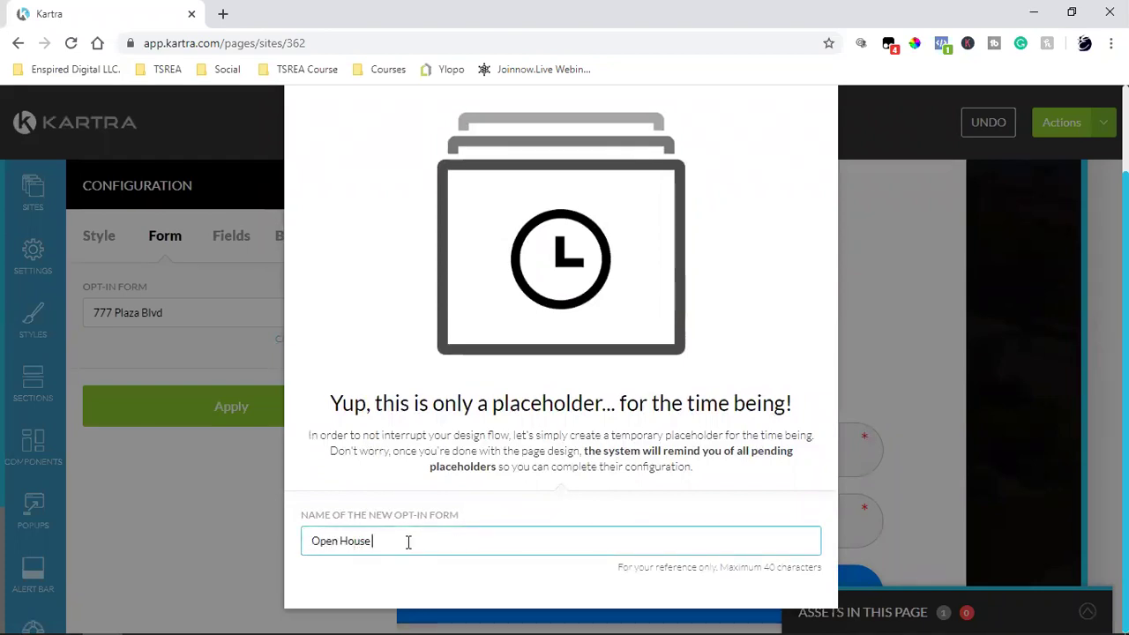
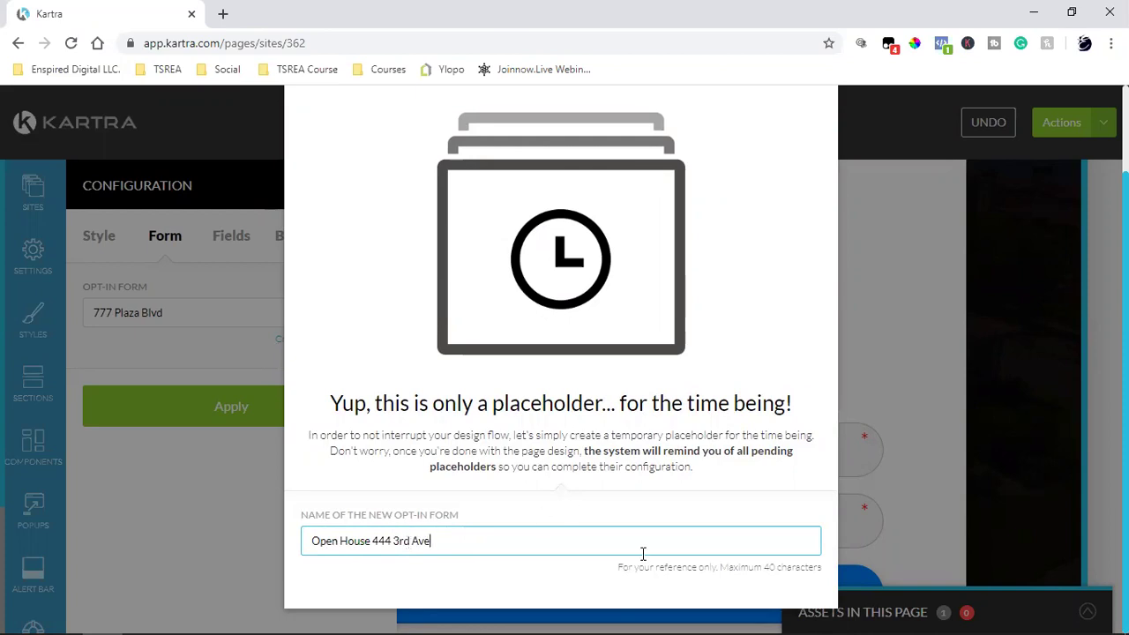
scroll(719, 428, "up", 1)
left_click(790, 152)
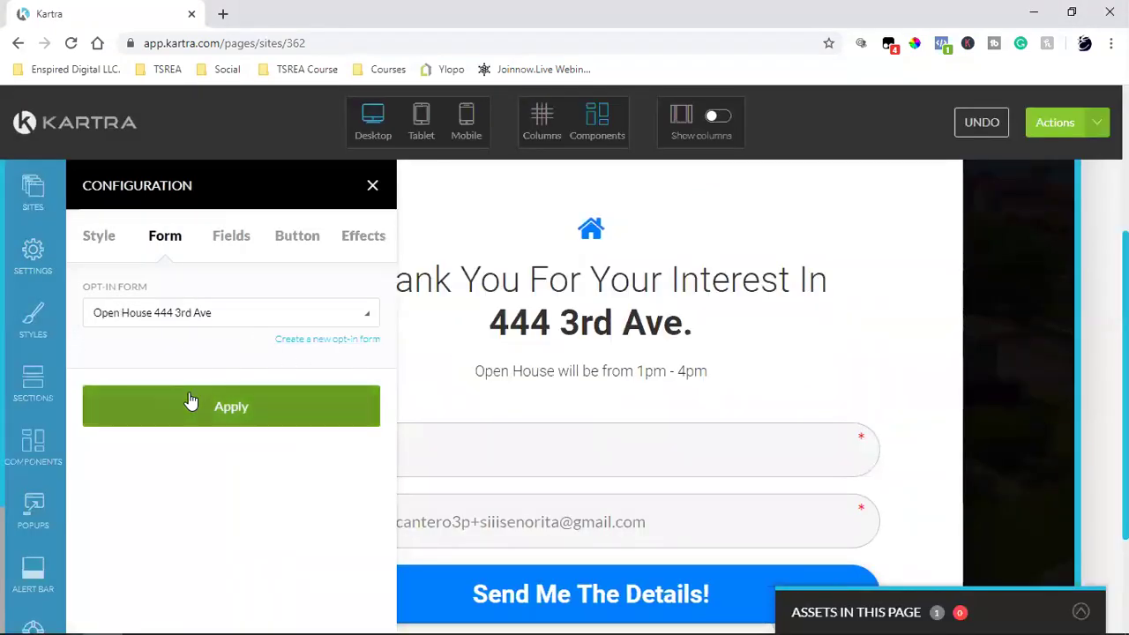
left_click(189, 399)
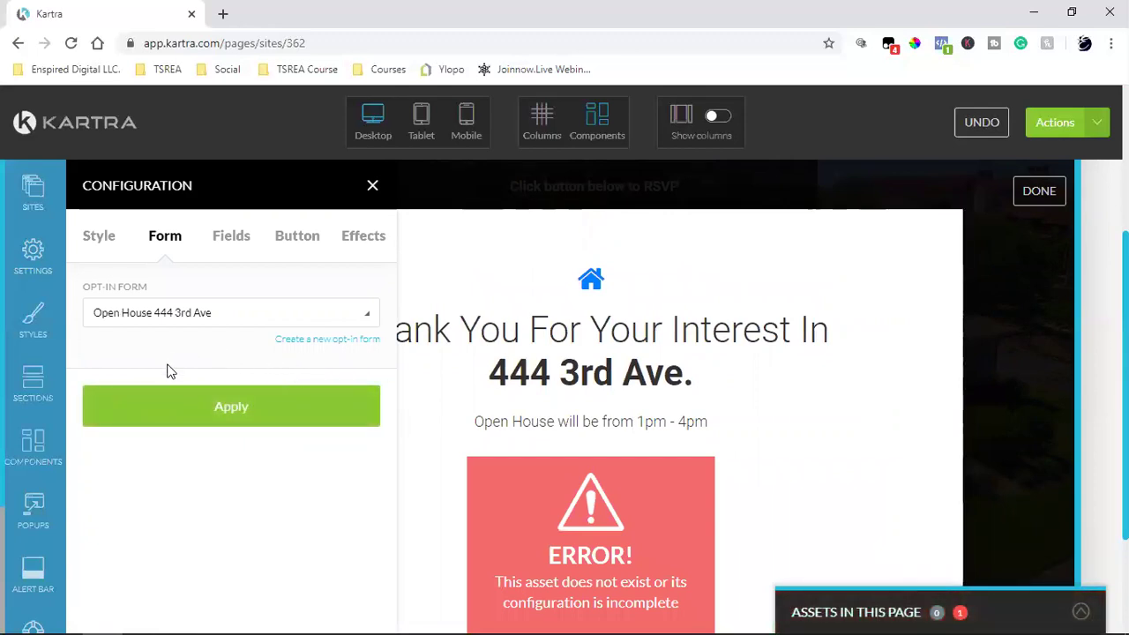
Step: Reopen the form settings, reapply the opt-in form selection and close the panel
mouse_move(522, 501)
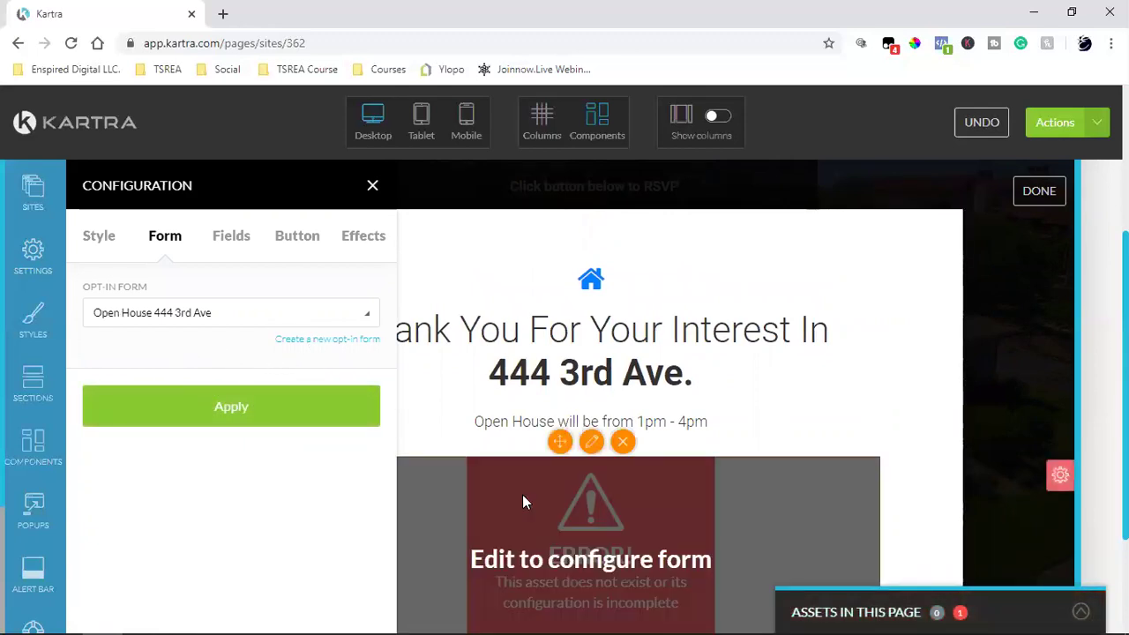
left_click(592, 443)
left_click(592, 445)
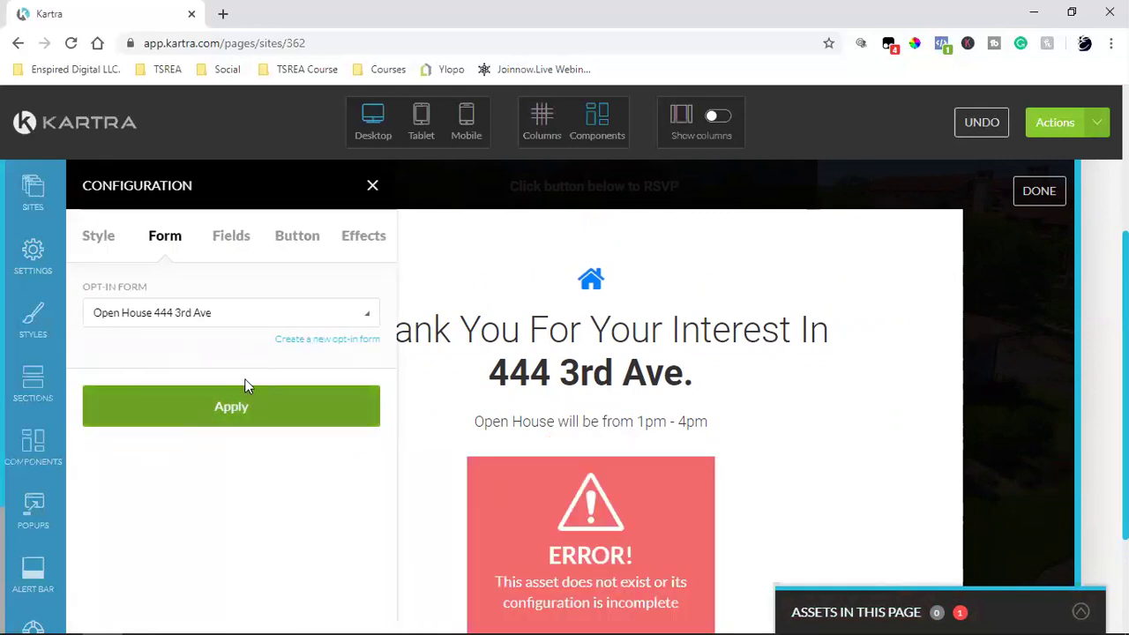
left_click(213, 408)
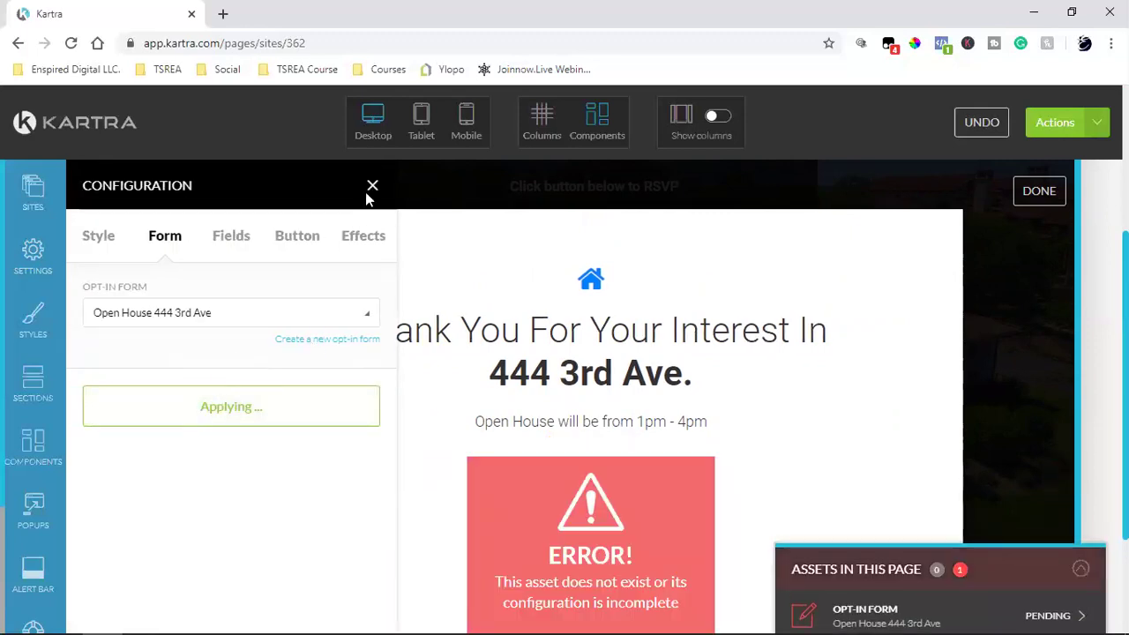
left_click(372, 186)
scroll(591, 454, "down", 1)
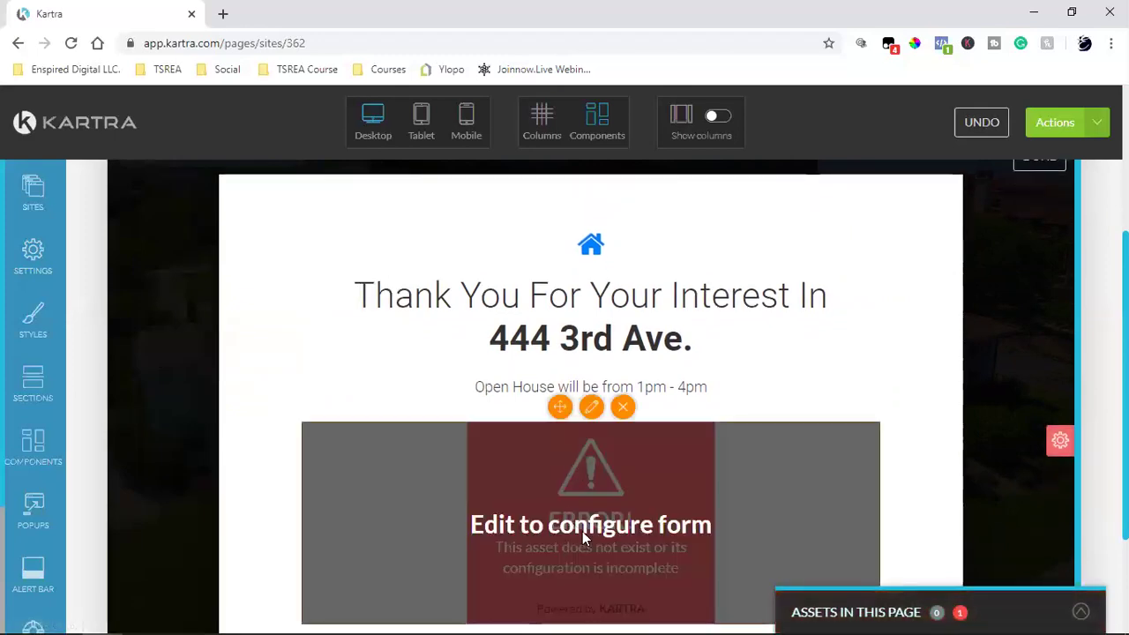
scroll(592, 528, "down", 2)
scroll(592, 527, "up", 3)
Step: Set the form's submit button text to 'Click here to RSVP' and apply it
scroll(592, 503, "down", 2)
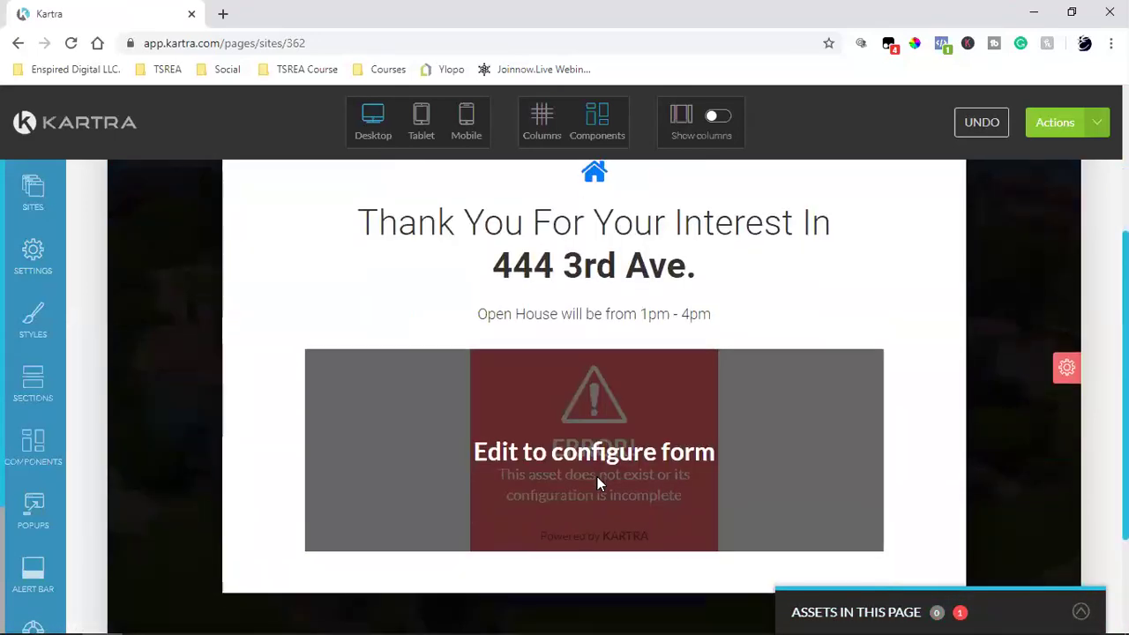
mouse_move(603, 410)
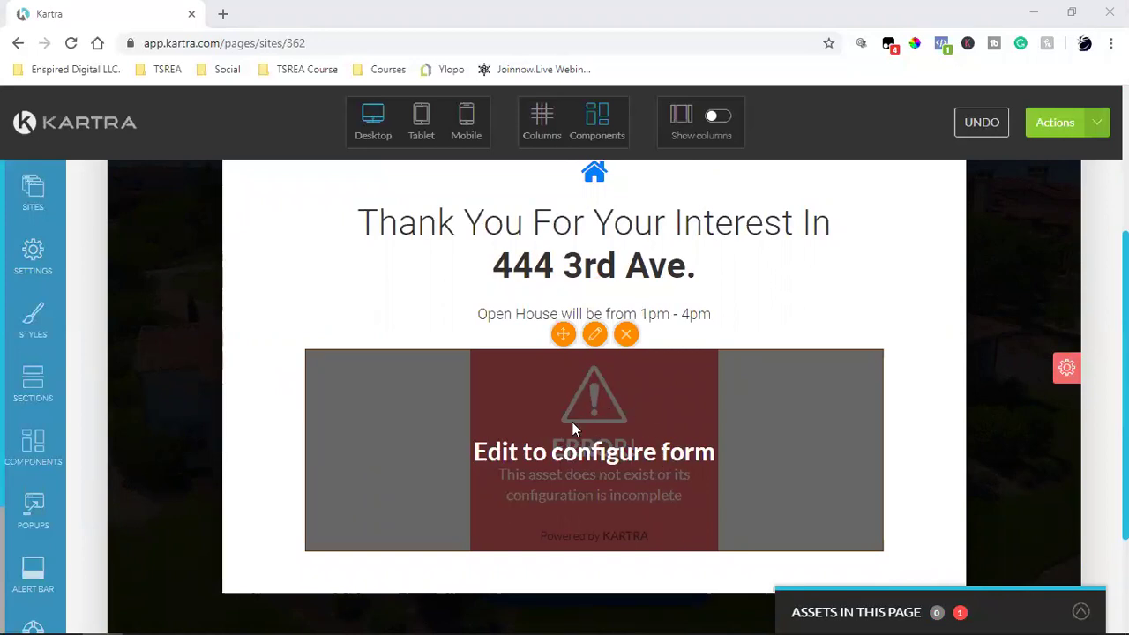
left_click(594, 334)
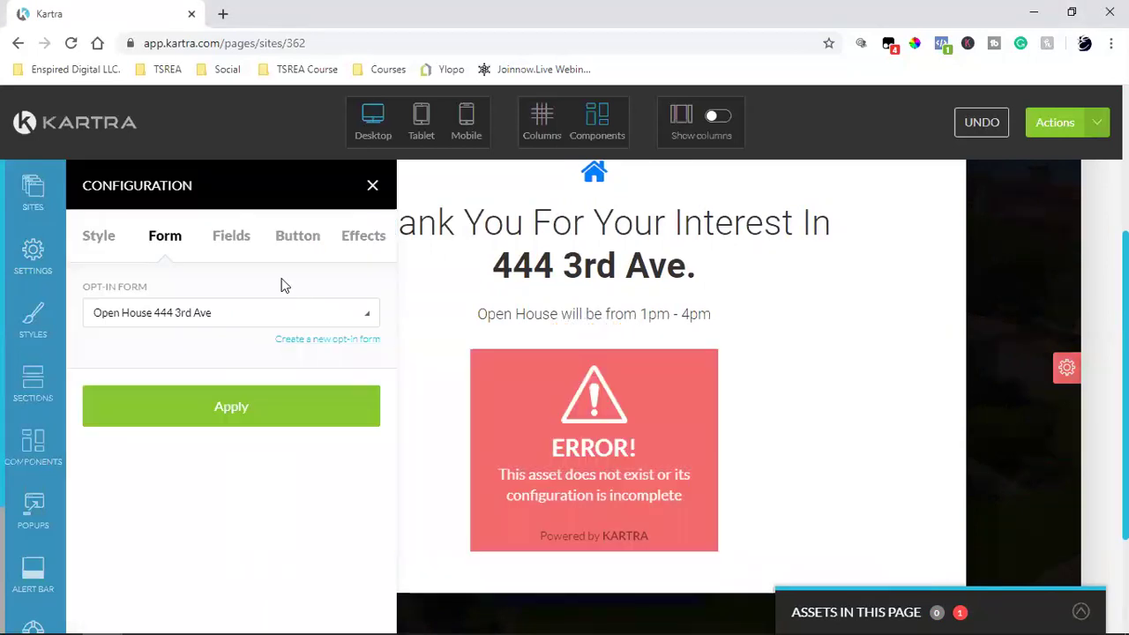
left_click(239, 238)
left_click(301, 242)
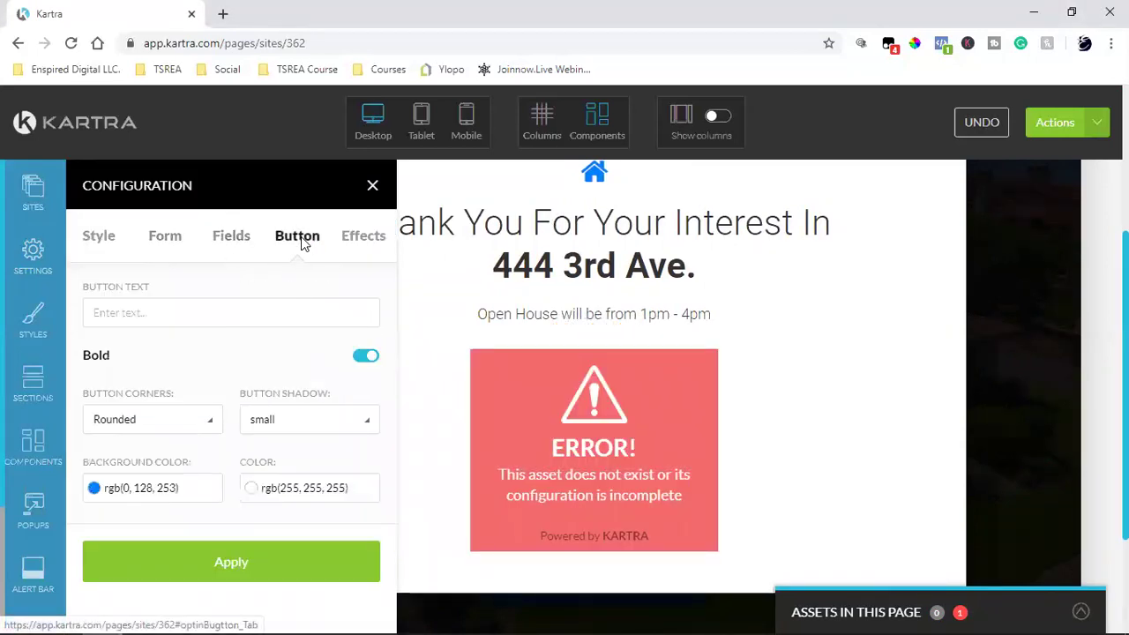
left_click(180, 316)
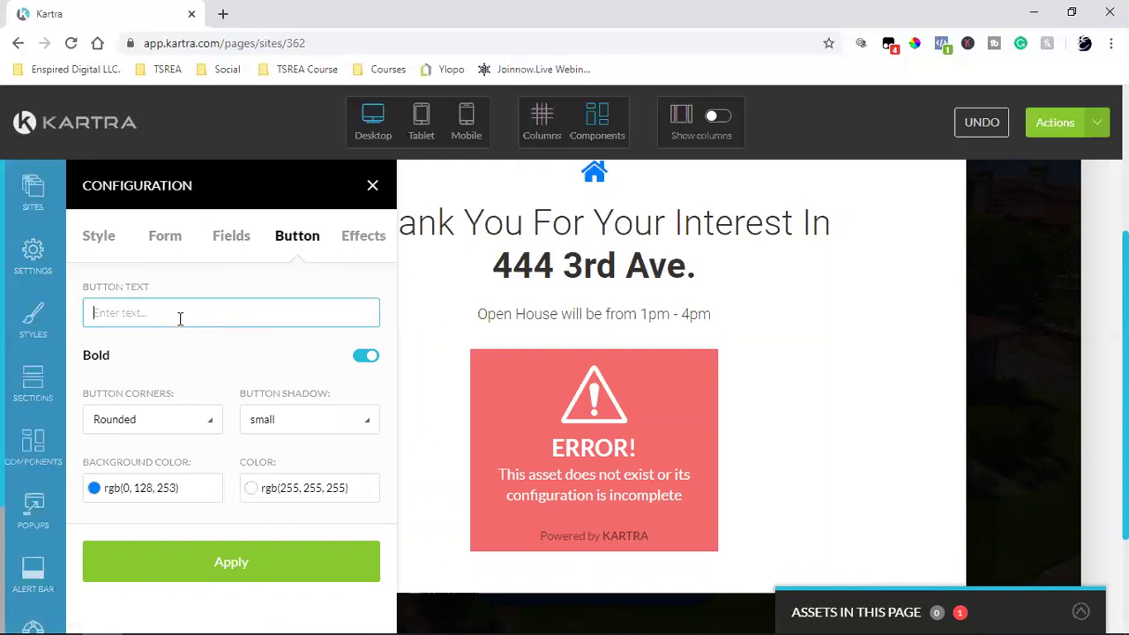
type("Click here to RSVP")
left_click(190, 556)
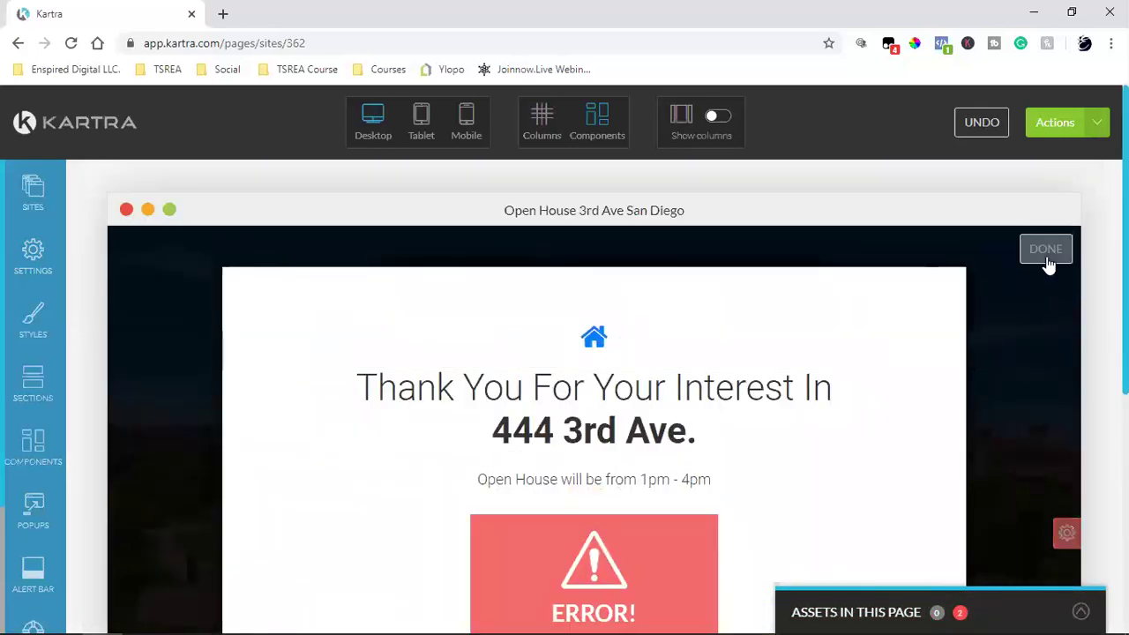
Step: Close the thank-you popup and set the address line's text size to 1.60rem
left_click(1047, 250)
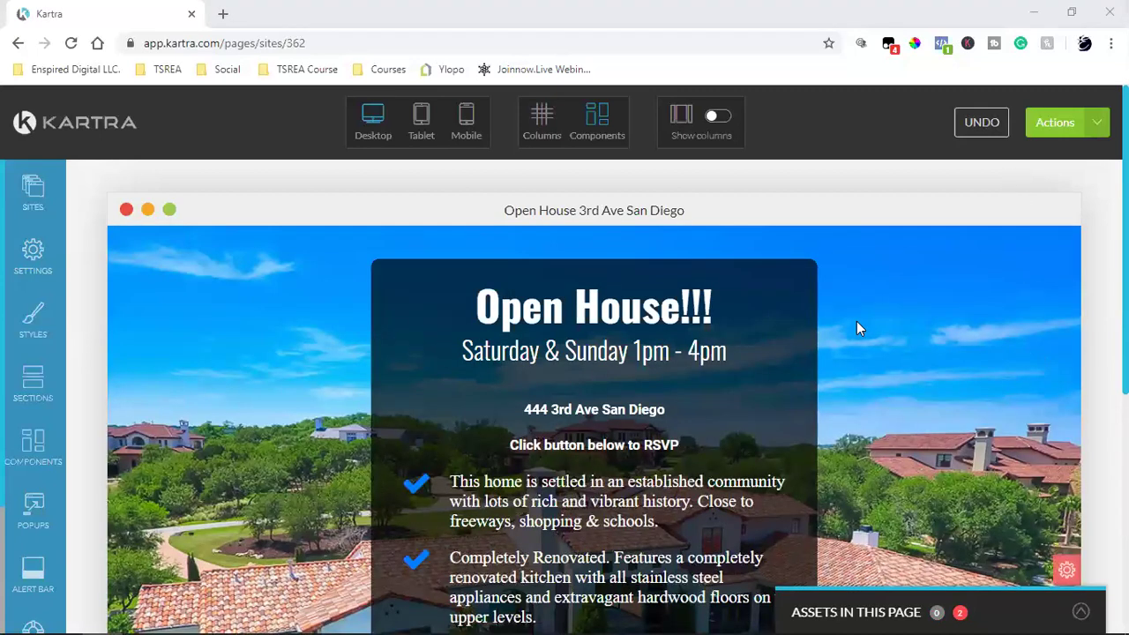
scroll(878, 327, "down", 2)
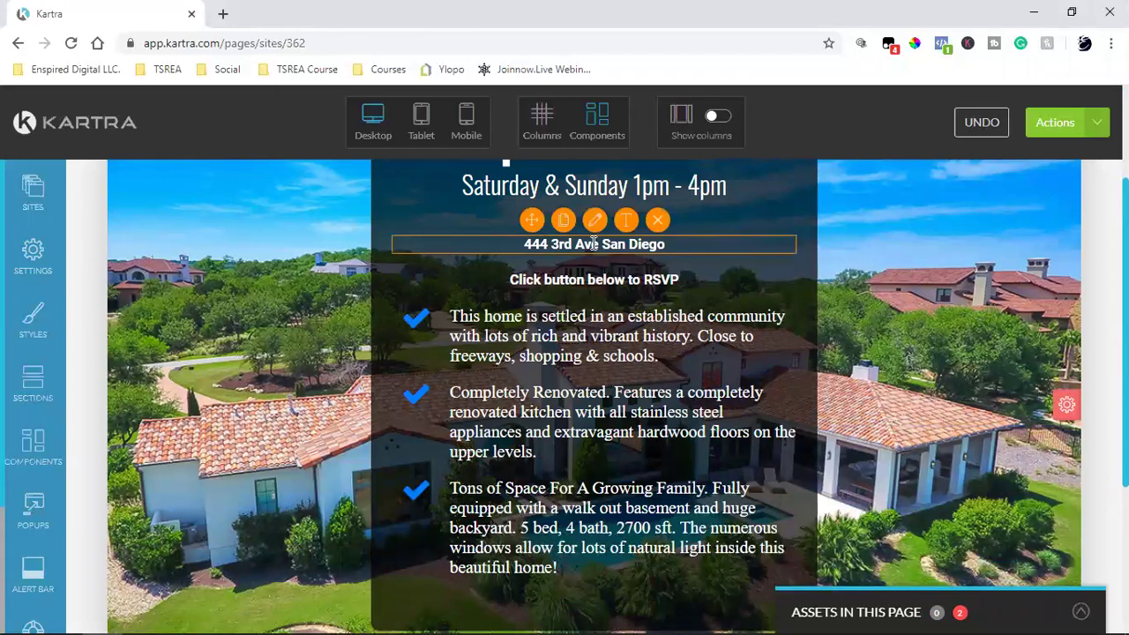
left_click(623, 220)
triple_click(599, 244)
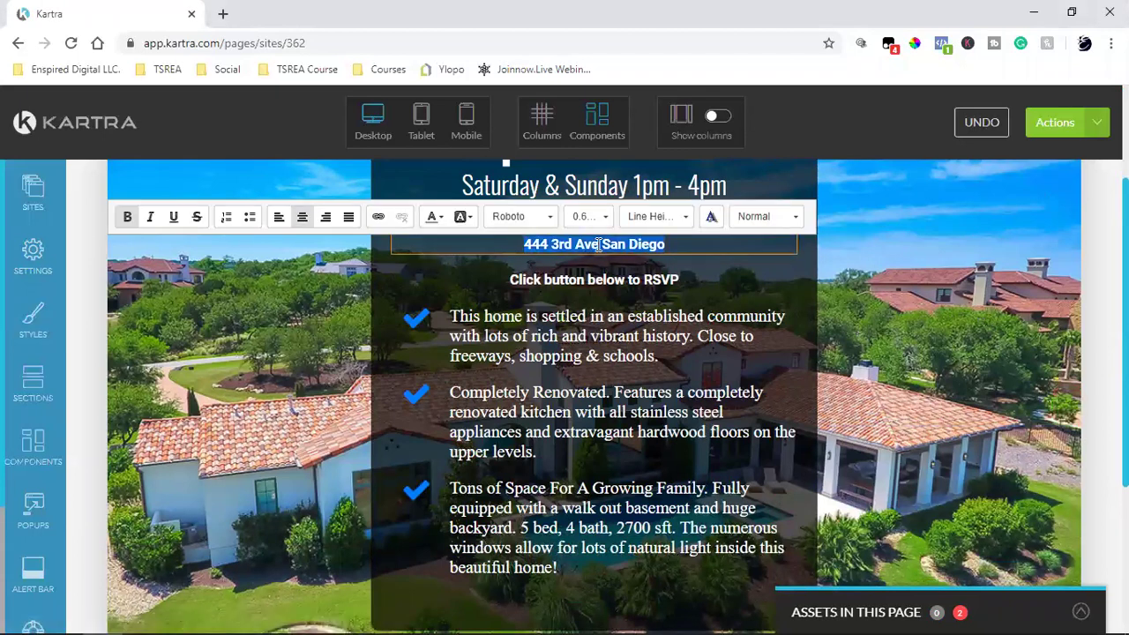
left_click(589, 216)
scroll(604, 318, "down", 3)
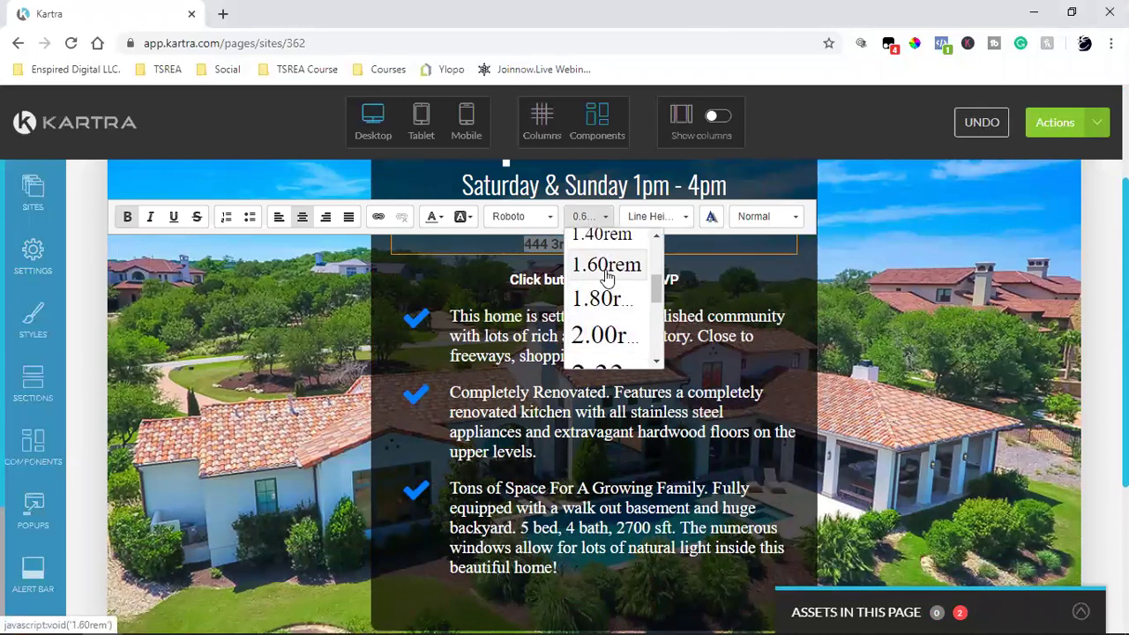
left_click(605, 265)
scroll(971, 350, "up", 2)
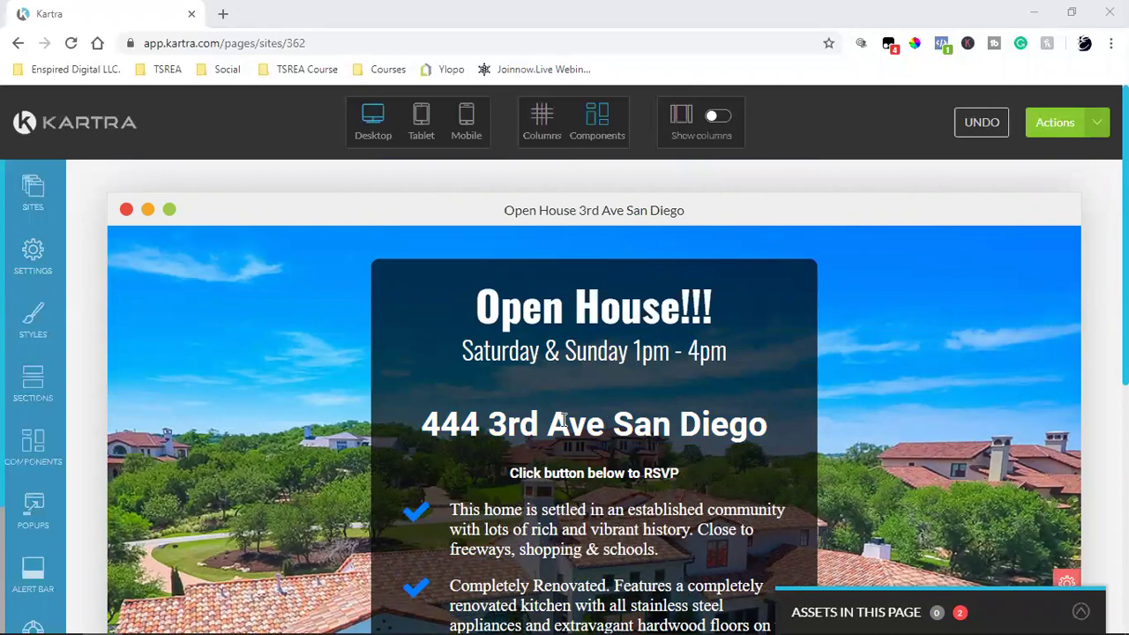
Step: Finish editing the address line and bring up its margin settings
mouse_move(562, 416)
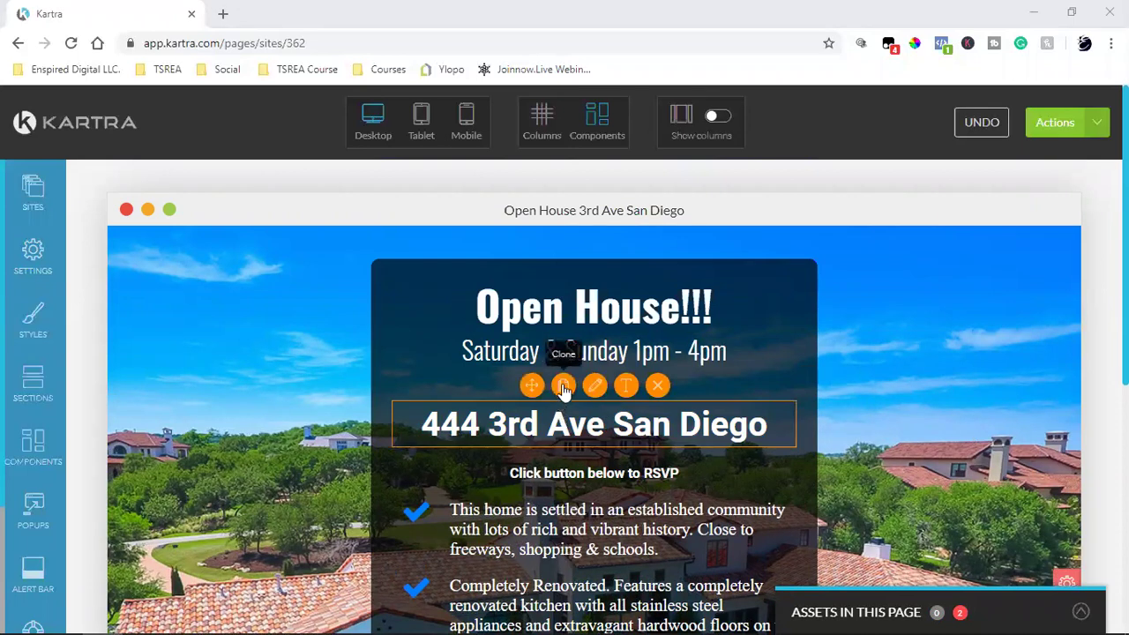
left_click(624, 391)
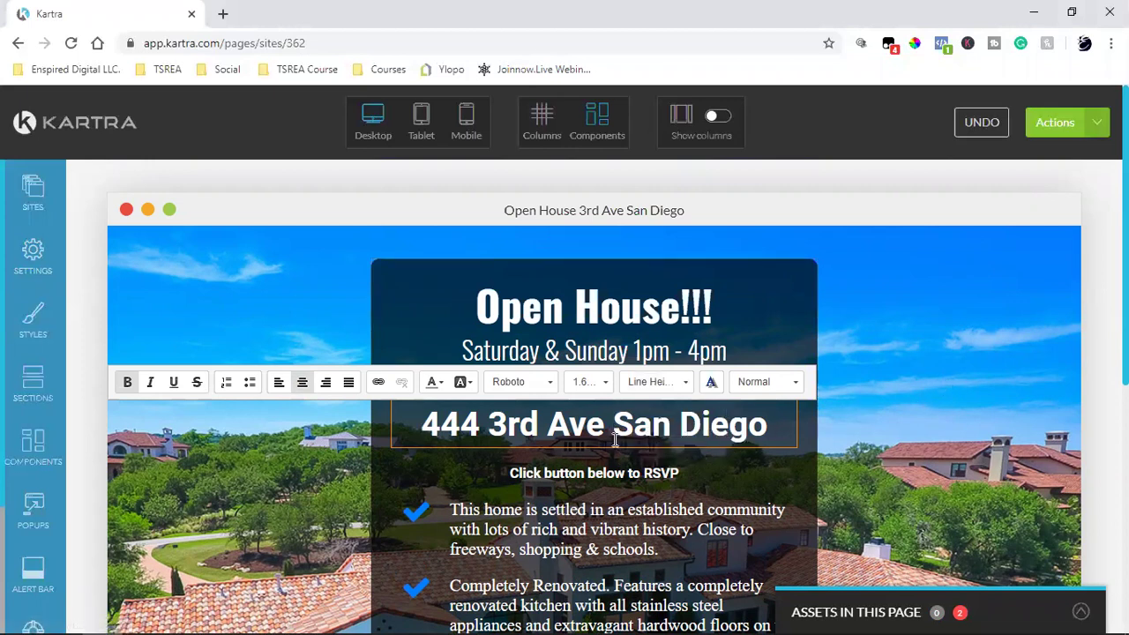
left_click(944, 385)
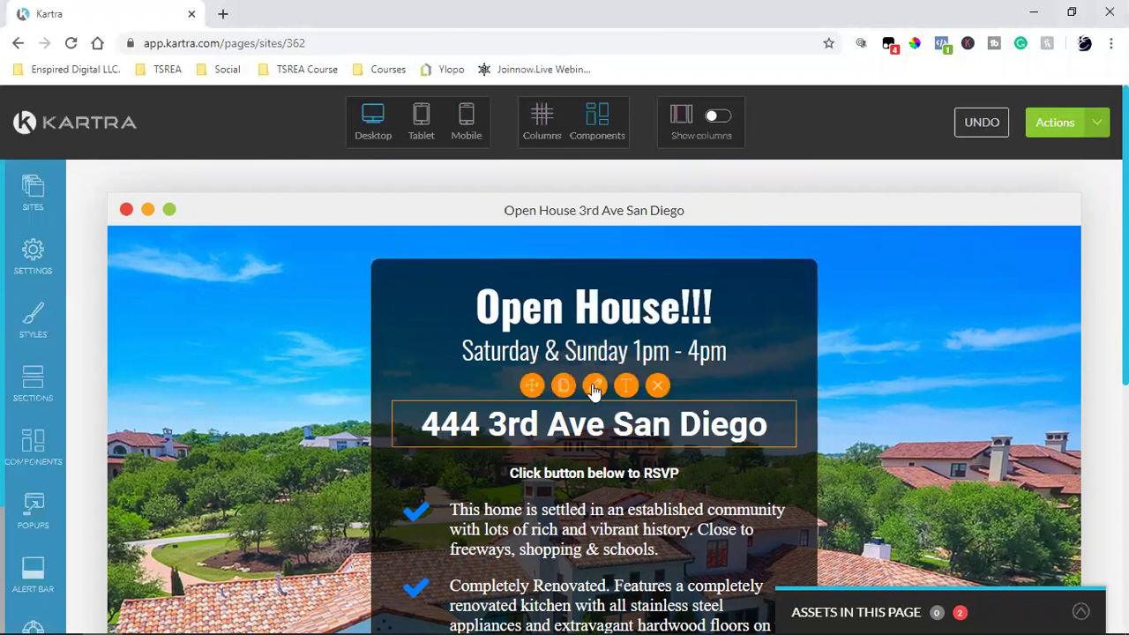
left_click(594, 388)
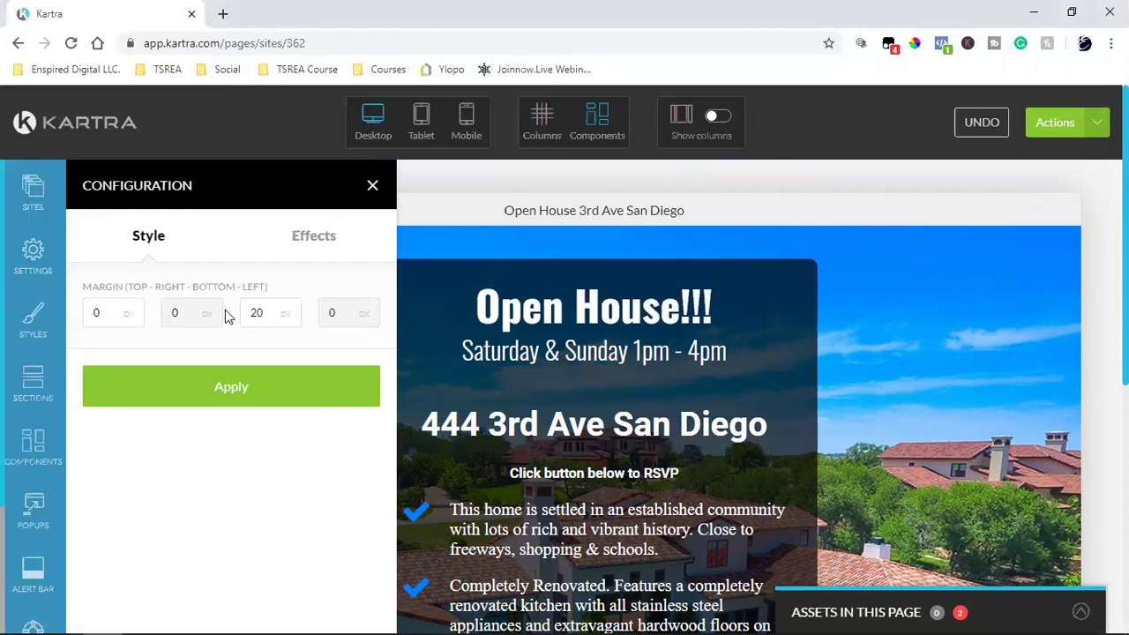
left_click(113, 321)
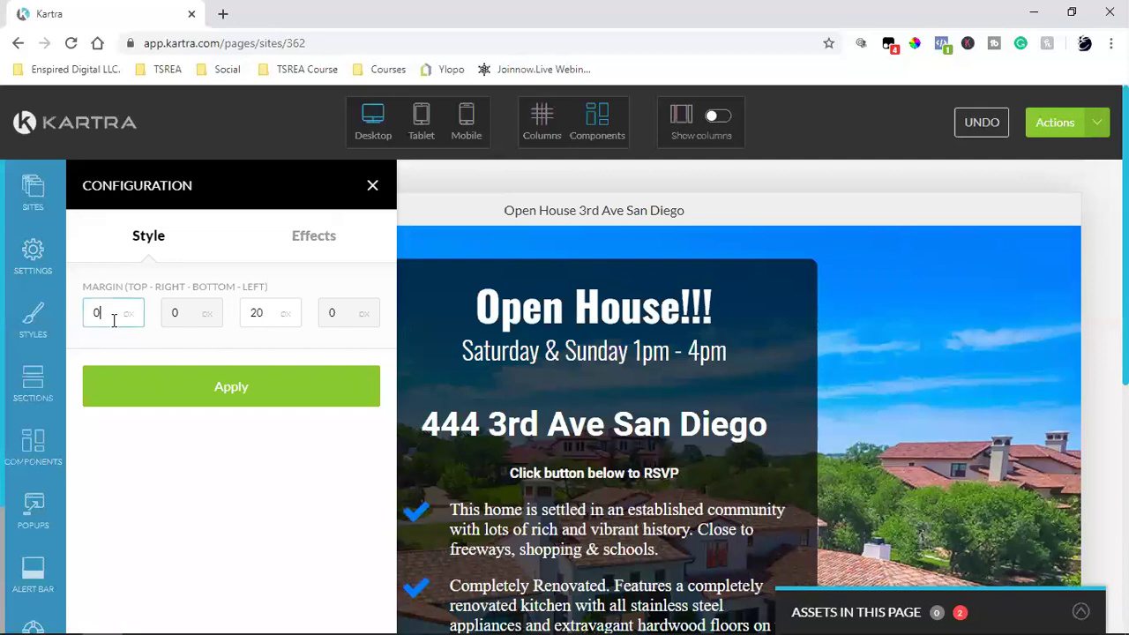
type("-20")
left_click(145, 392)
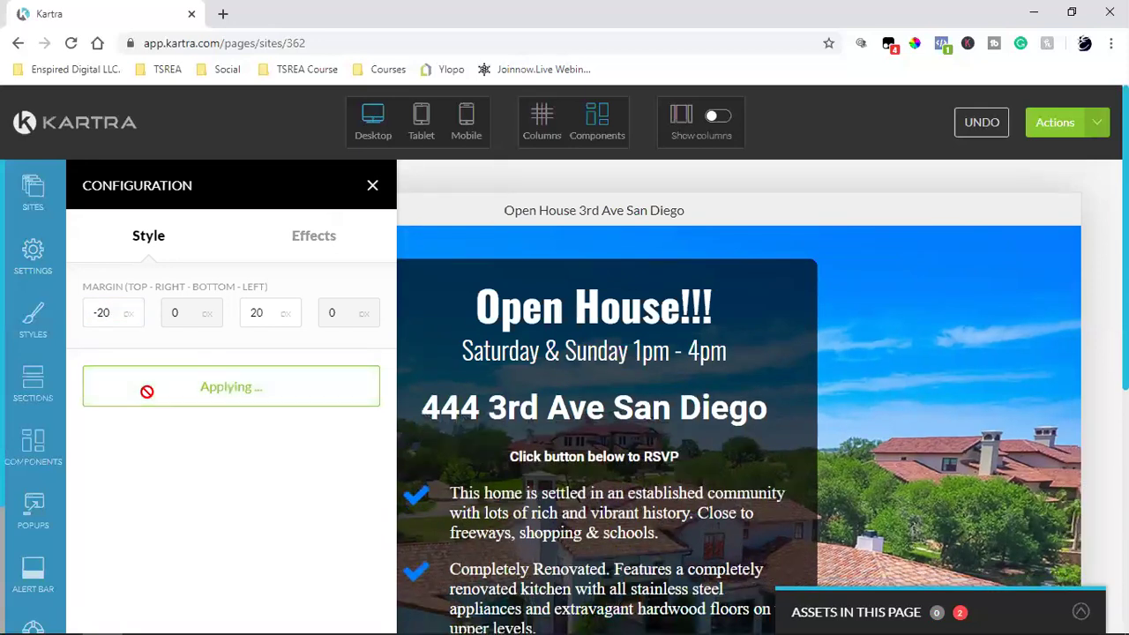
double_click(99, 314)
type("10")
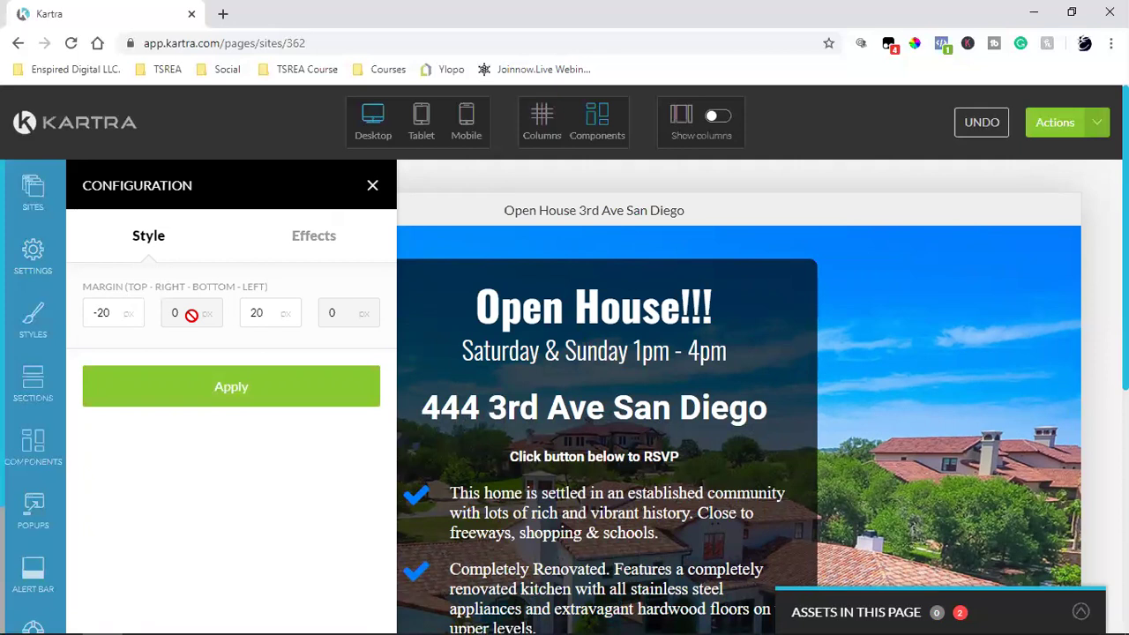
left_click(231, 389)
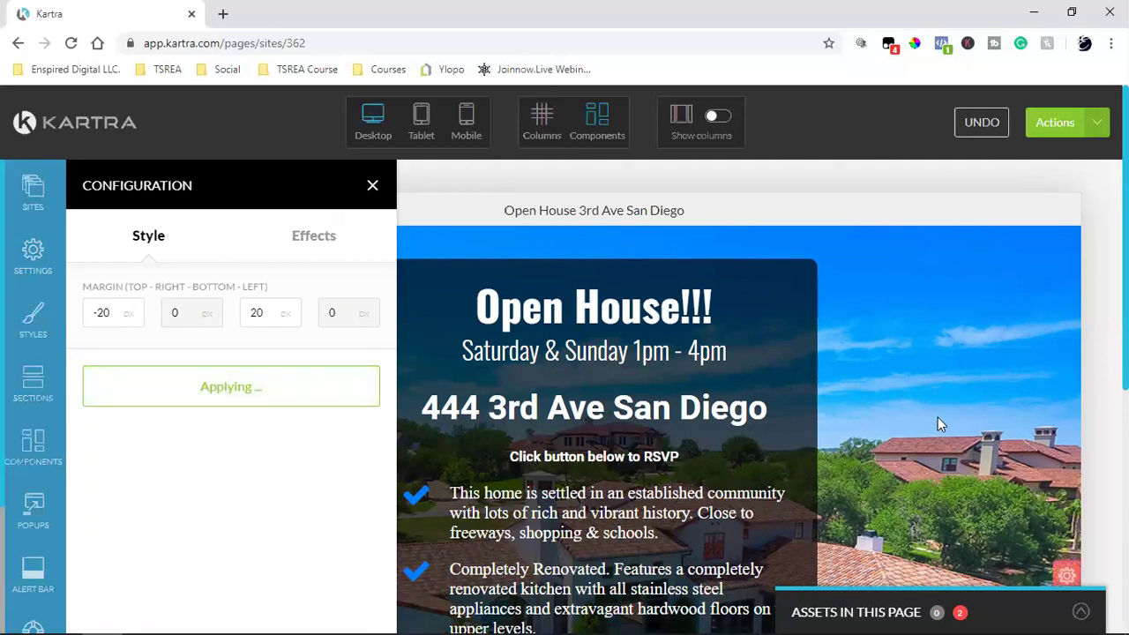
mouse_move(632, 450)
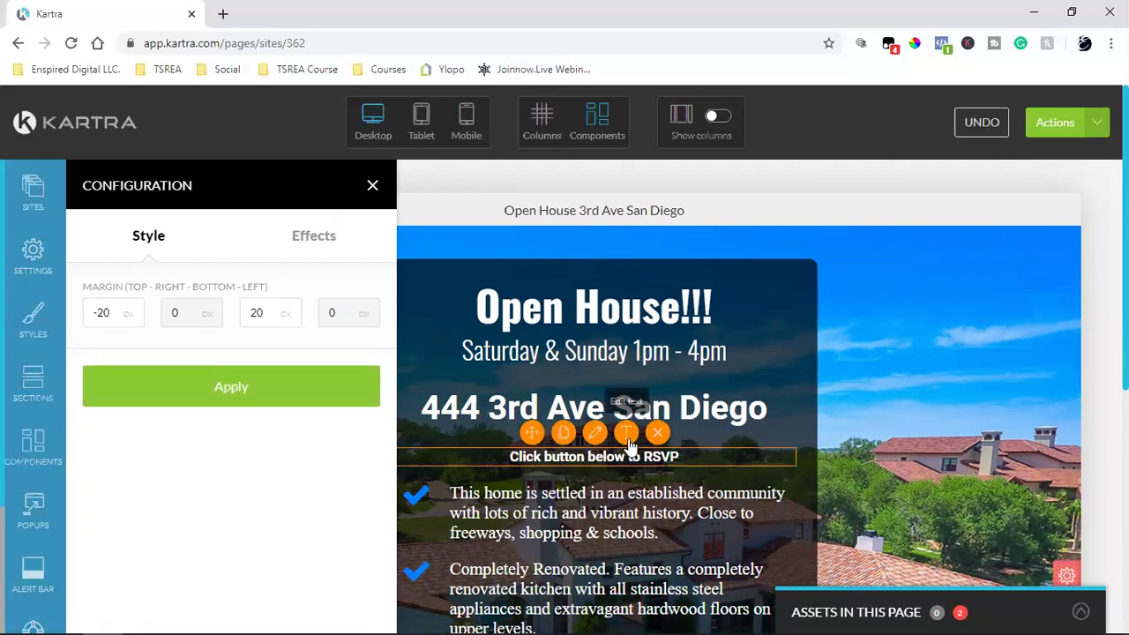
Step: Set the 'Click button below to RSVP' line to a 1.00rem font size
left_click(627, 433)
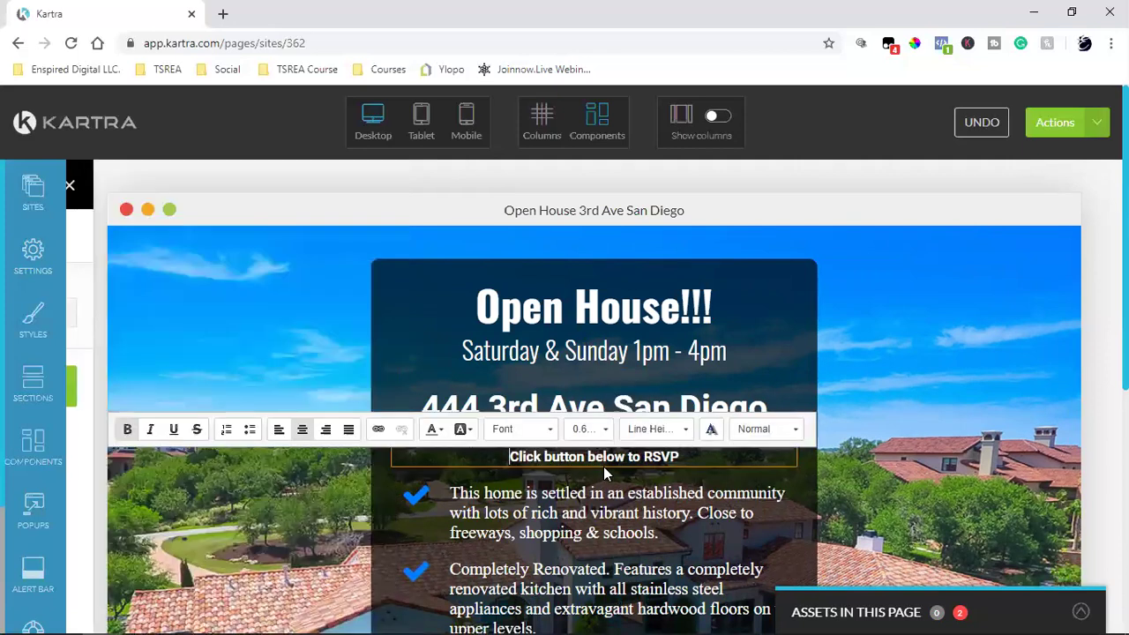
double_click(609, 459)
triple_click(609, 459)
left_click(589, 428)
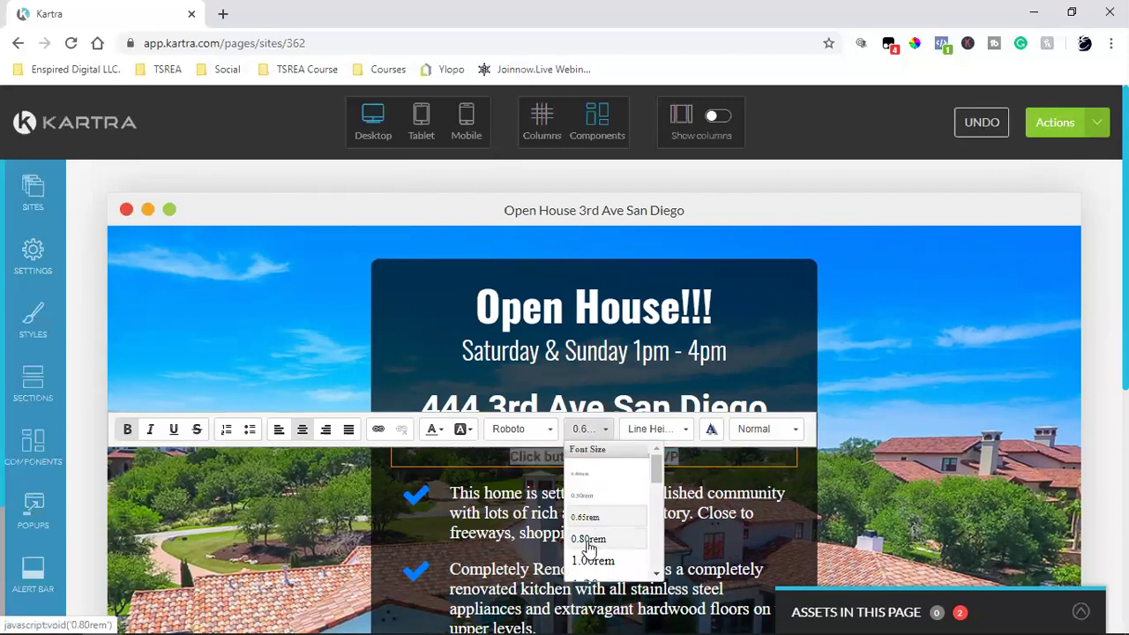
left_click(591, 563)
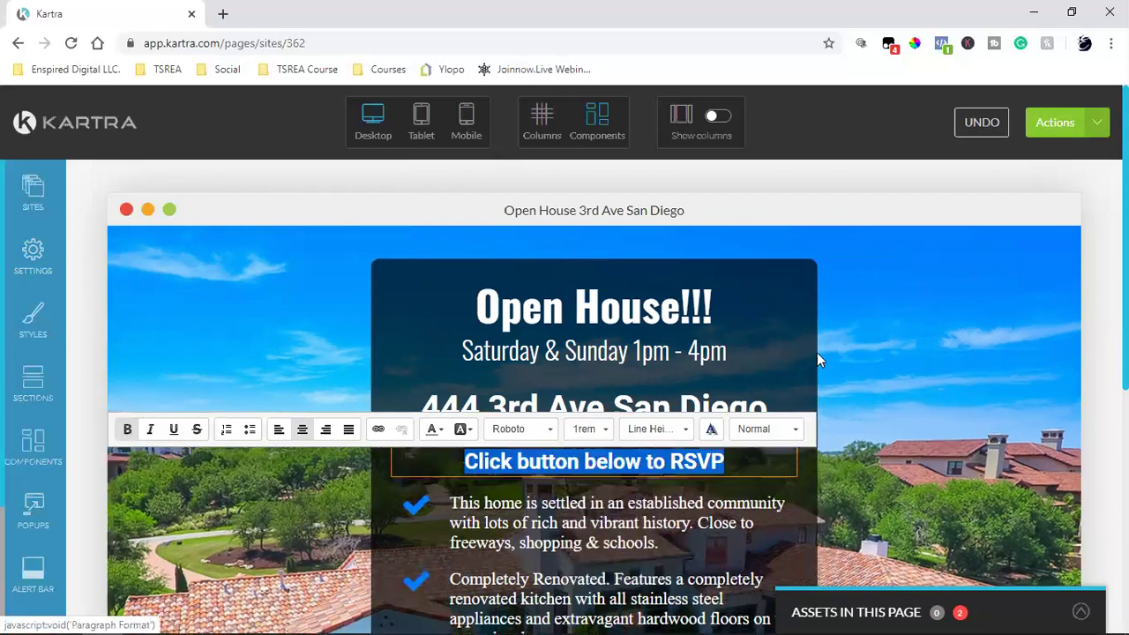
left_click(924, 409)
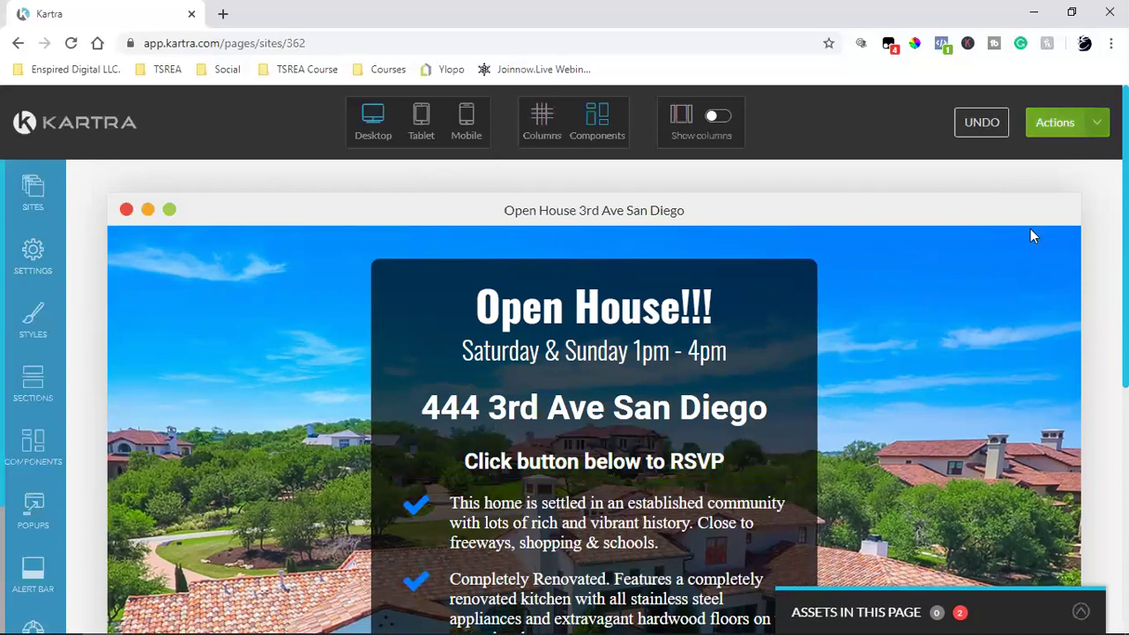
Step: Save the page's progress from the Actions menu
scroll(998, 308, "down", 5)
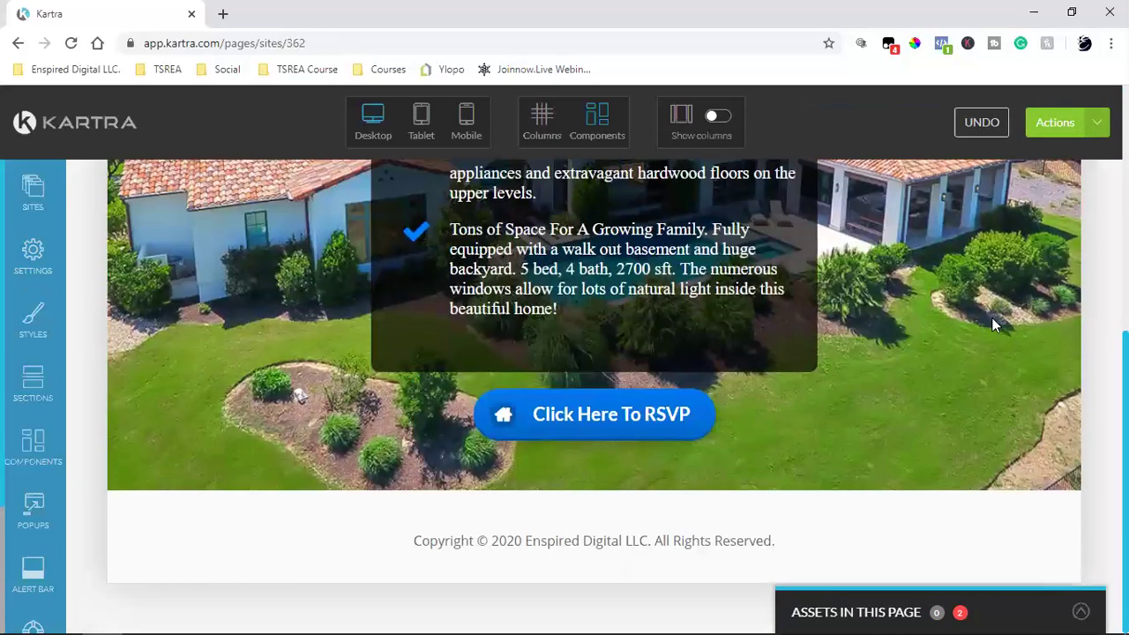
scroll(995, 325, "up", 5)
left_click(1078, 128)
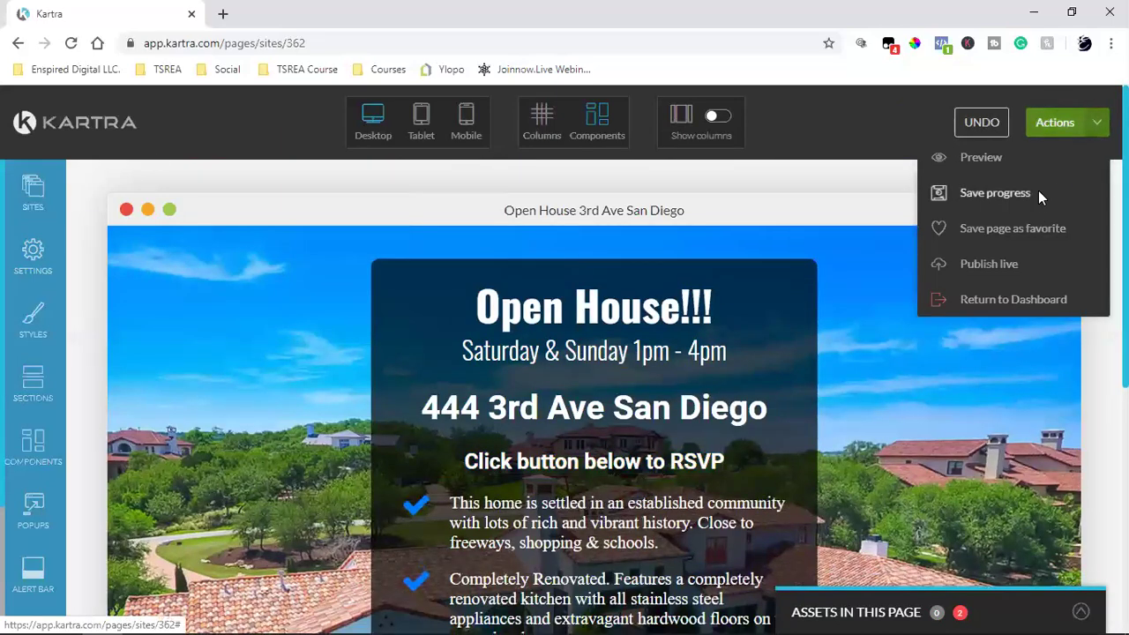
left_click(1038, 194)
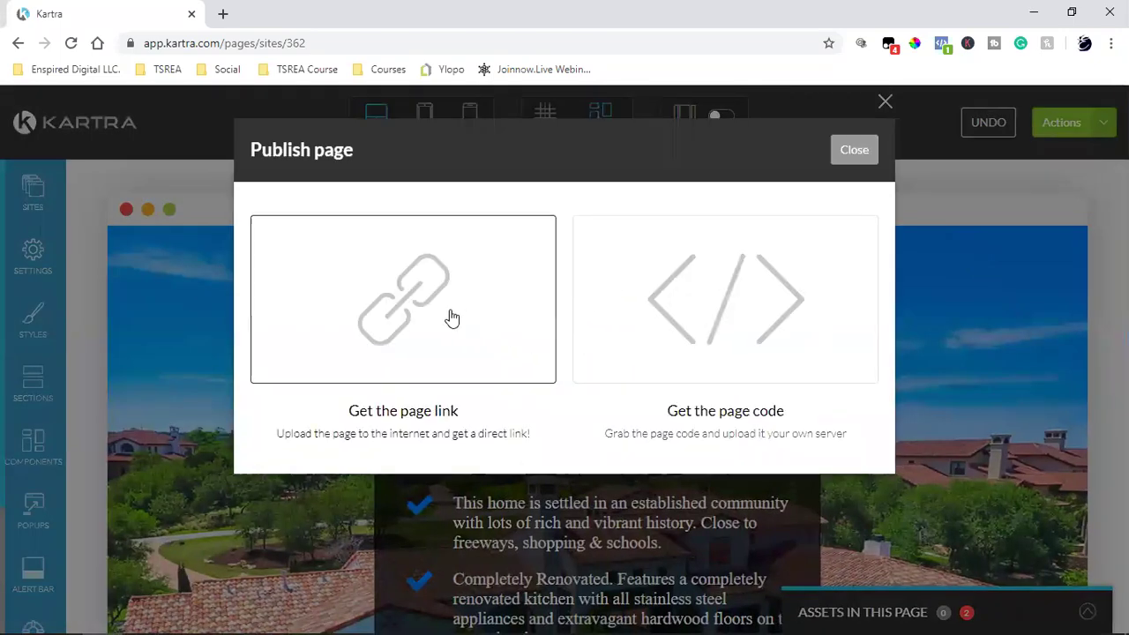
Step: Publish the page as a direct link with the slug changed to openhouse
left_click(451, 317)
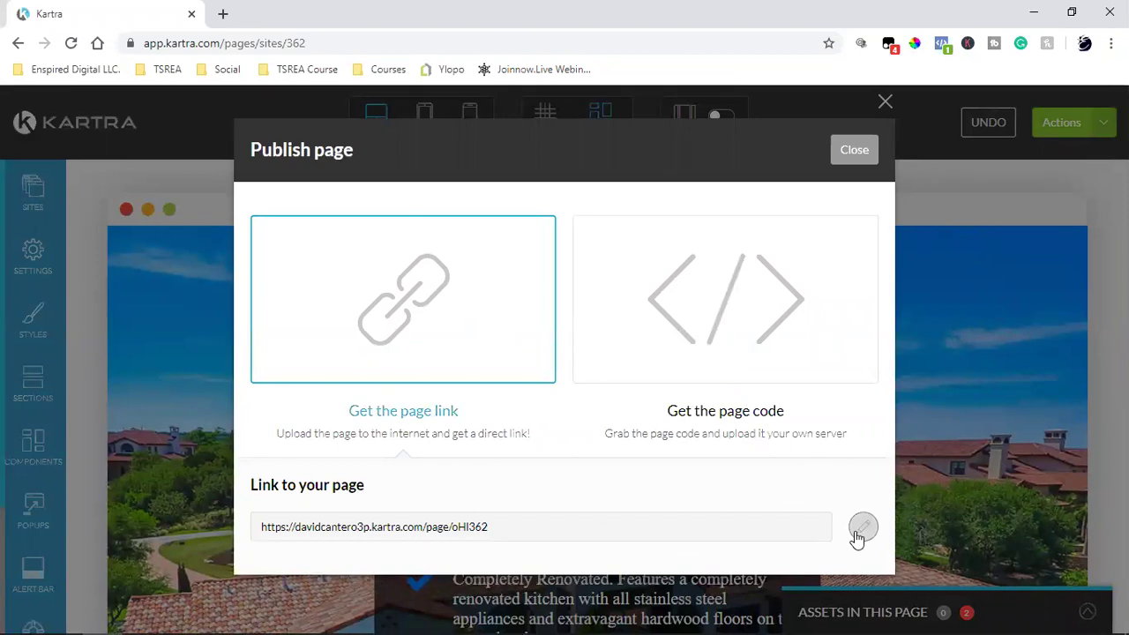
left_click(864, 526)
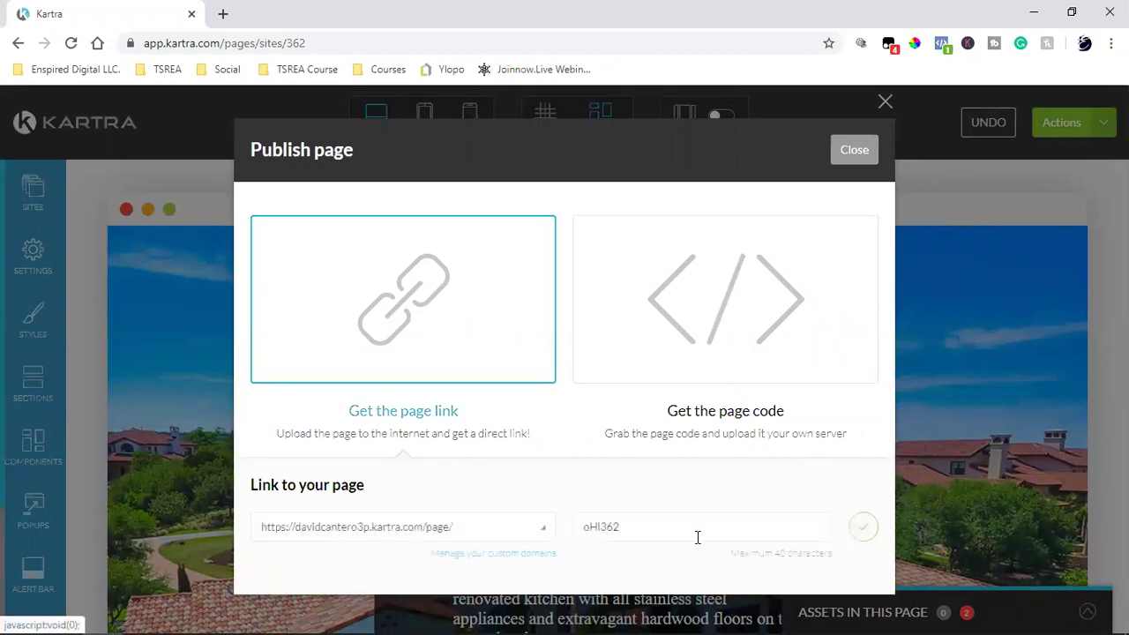
left_click(360, 535)
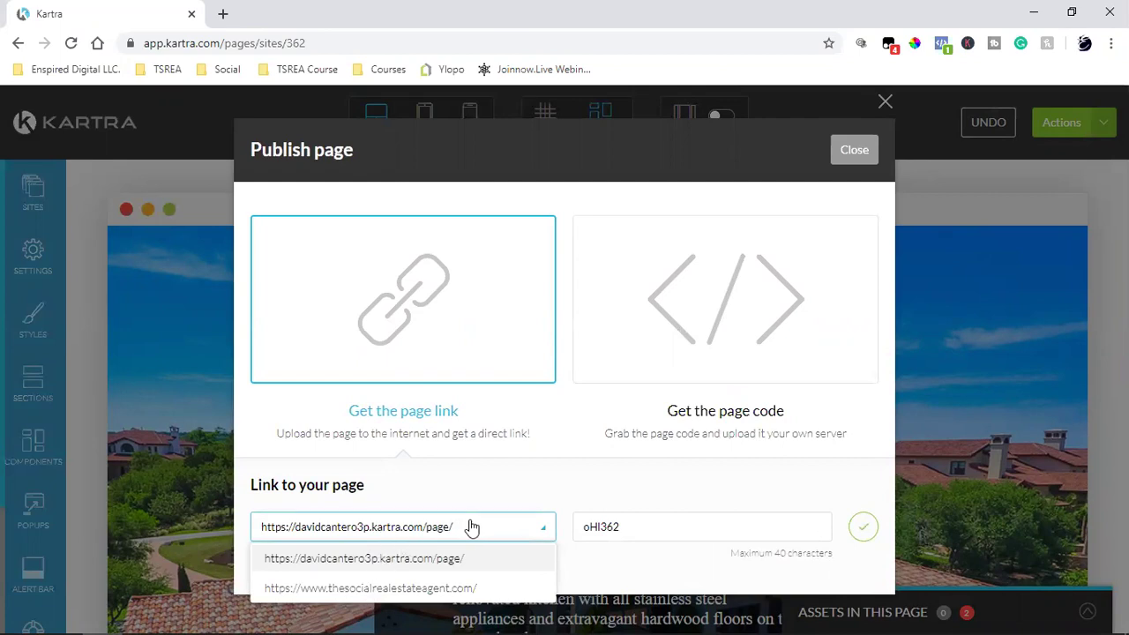
double_click(680, 522)
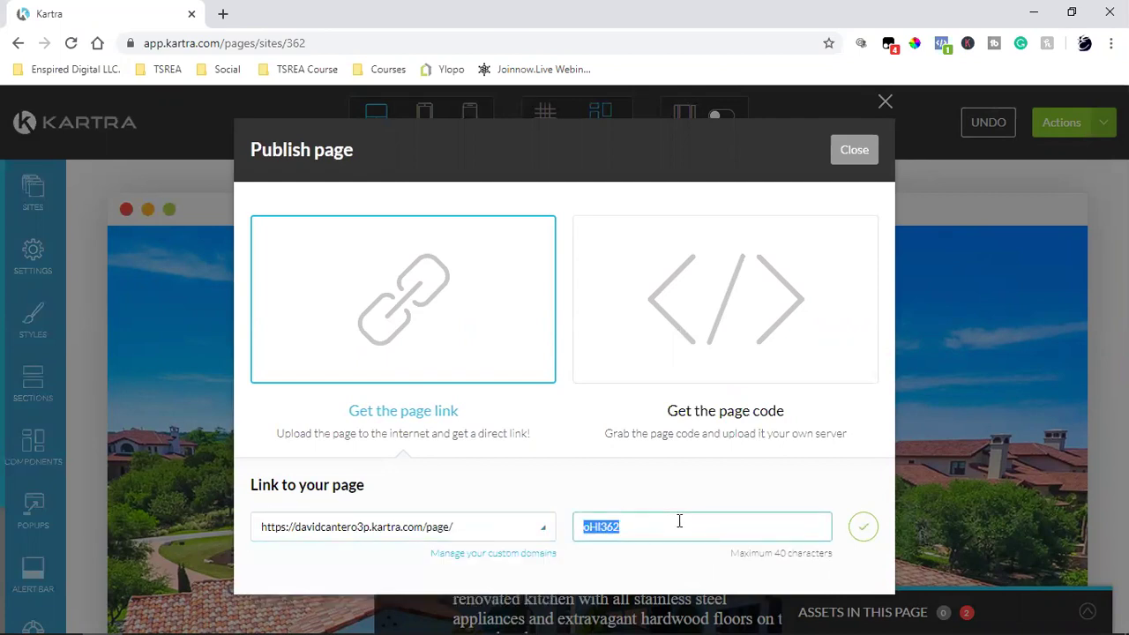
type("openhouse")
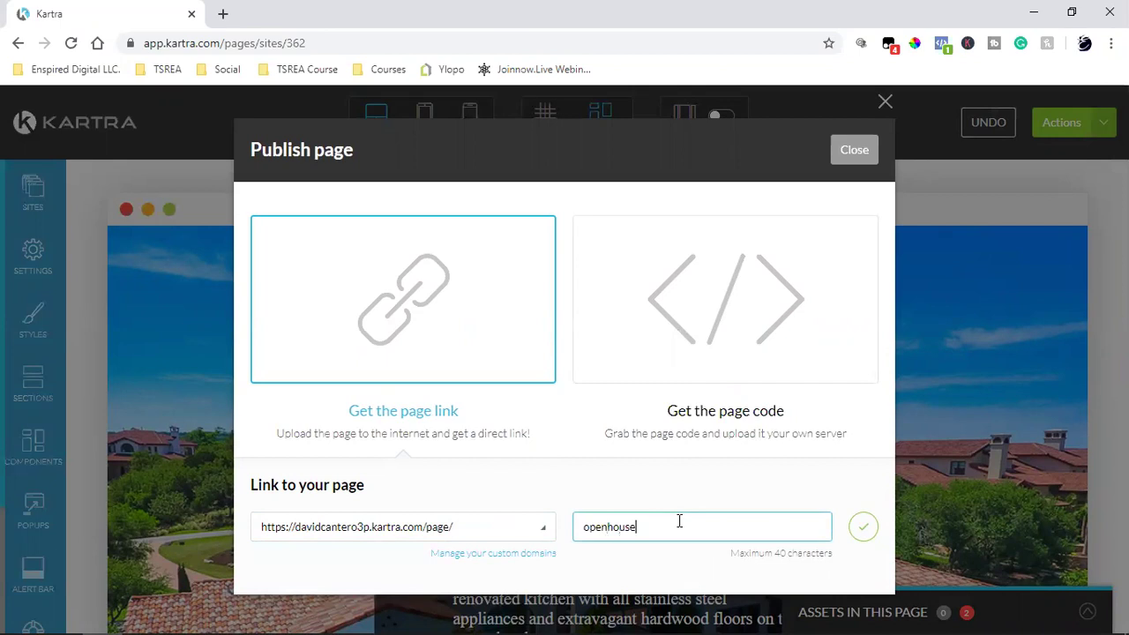
left_click(864, 526)
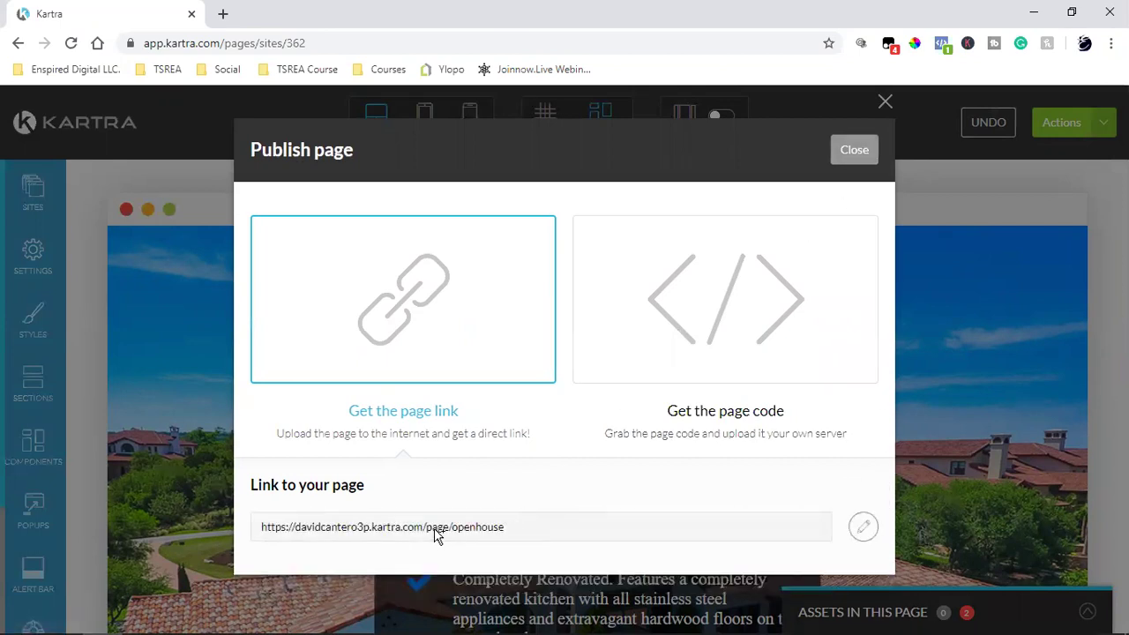
Step: Copy the /page/openhouse link and load it in a new browser tab
triple_click(436, 535)
right_click(436, 535)
left_click(473, 423)
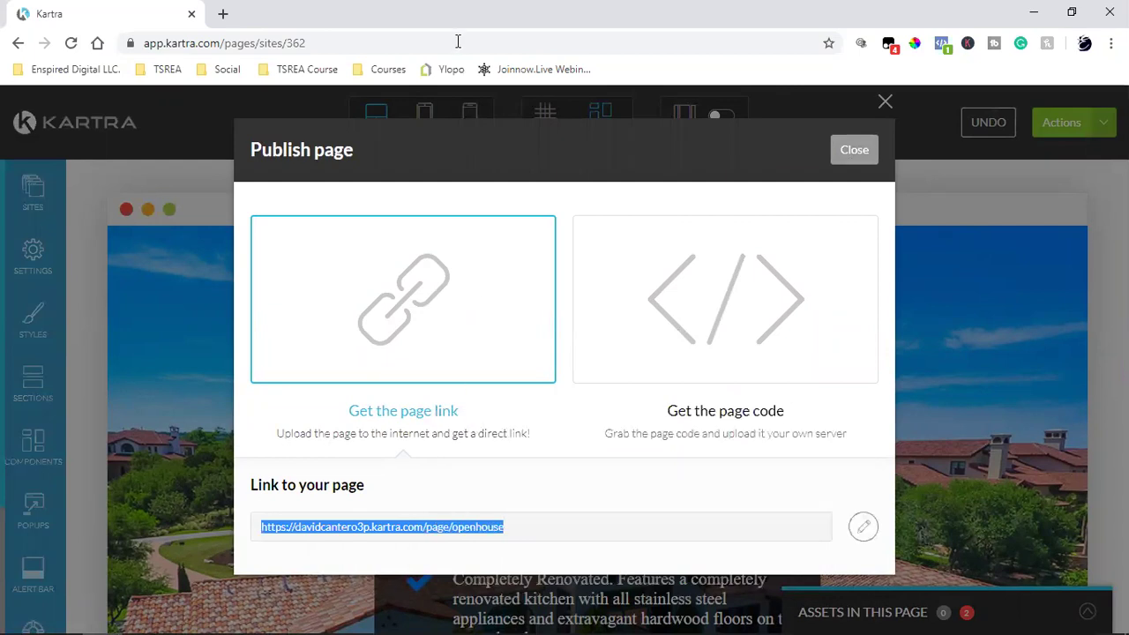
key("ctrl+t")
key("ctrl+v")
key("Return")
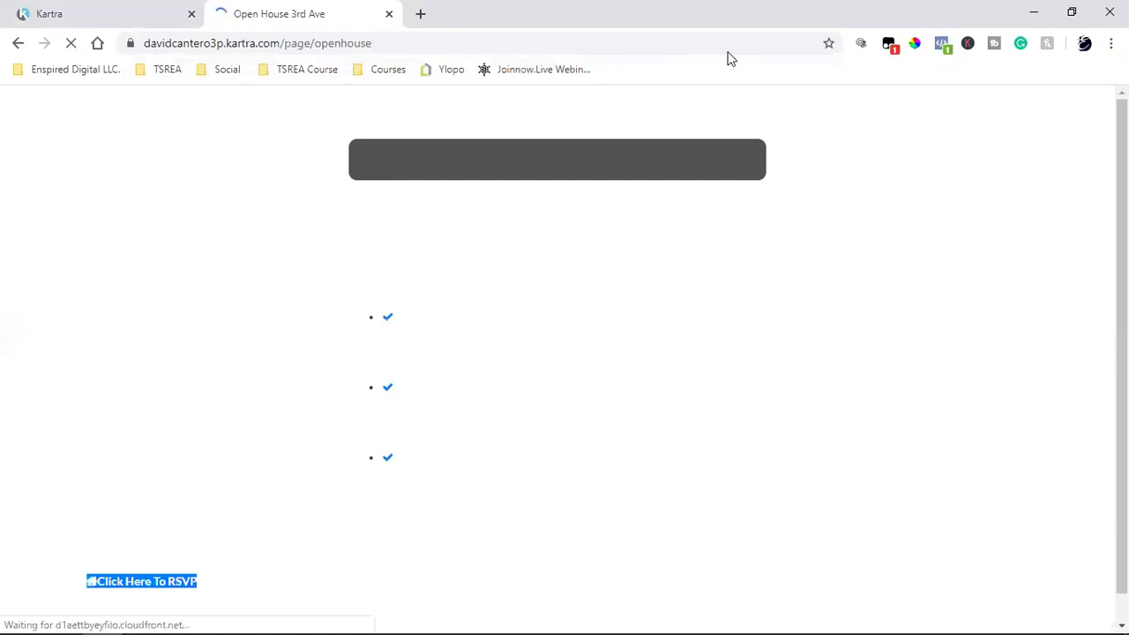
Step: Back in the Kartra tab, close the Publish dialog and exit the editor to the dashboard
scroll(618, 334, "down", 3)
scroll(827, 366, "up", 3)
scroll(827, 365, "down", 3)
scroll(827, 365, "up", 3)
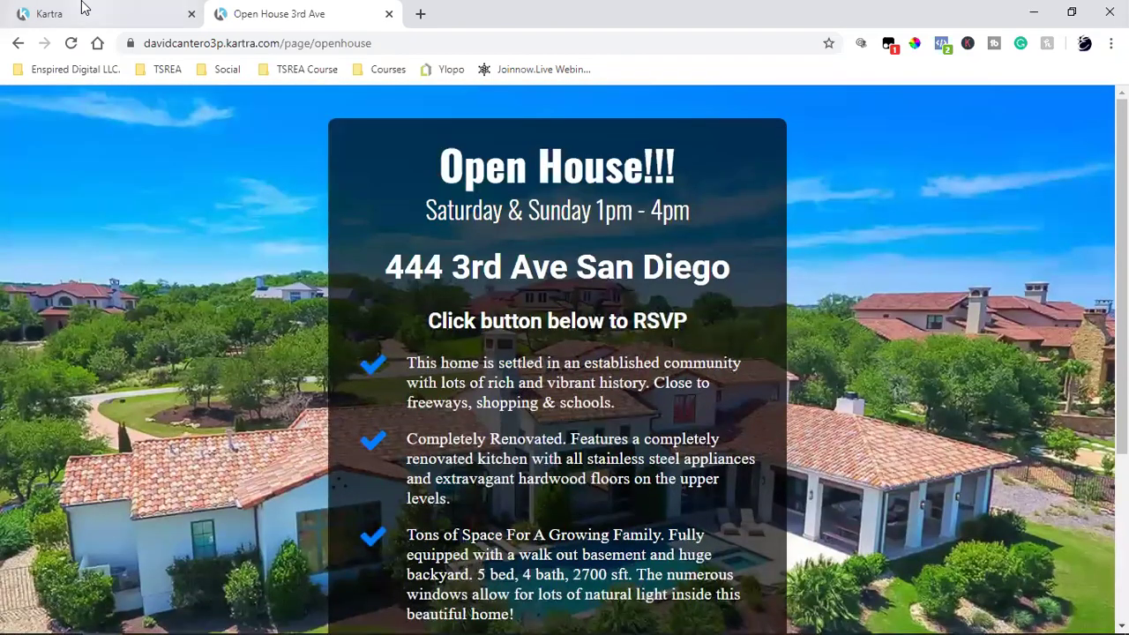
left_click(84, 7)
left_click(857, 159)
left_click(1092, 132)
left_click(998, 307)
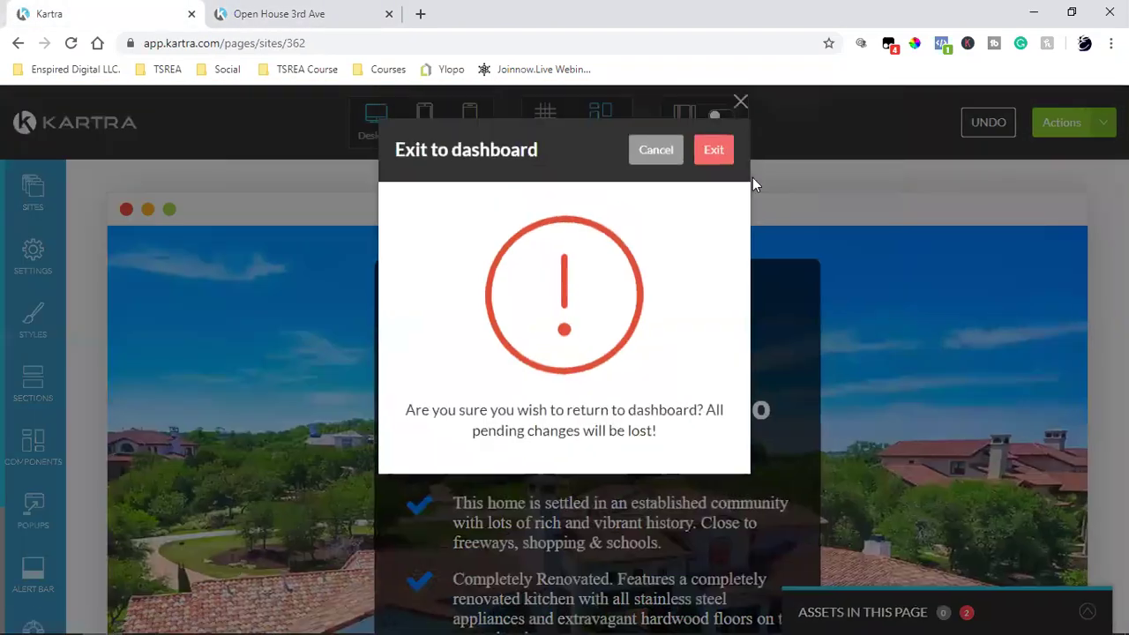
left_click(714, 150)
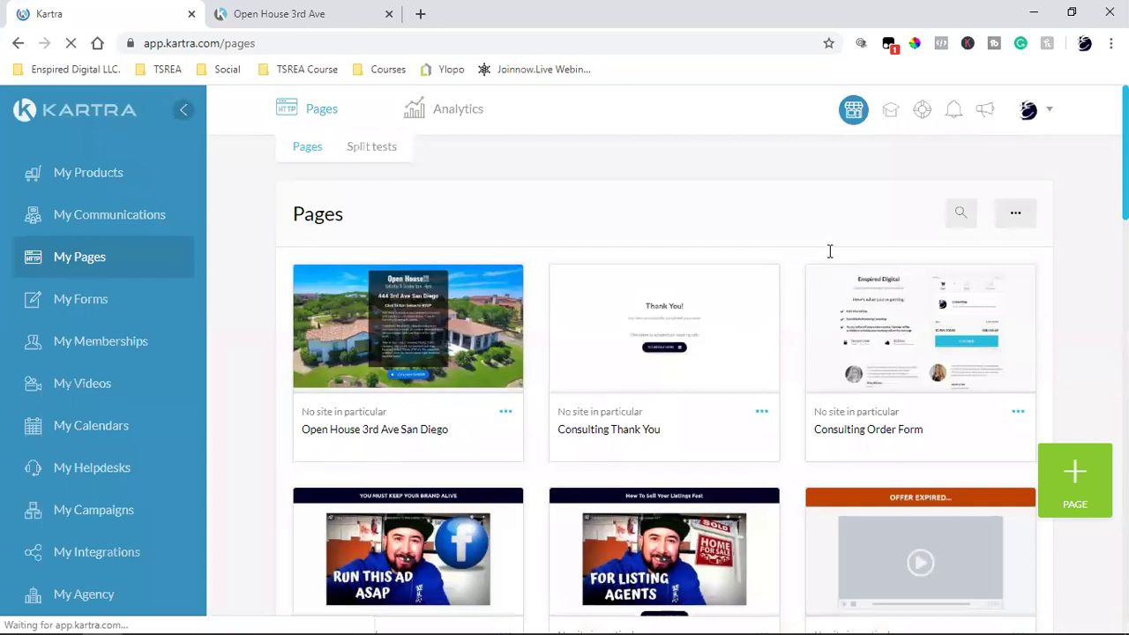
Step: Filter the pages list to the Shared Funnels category
left_click(887, 223)
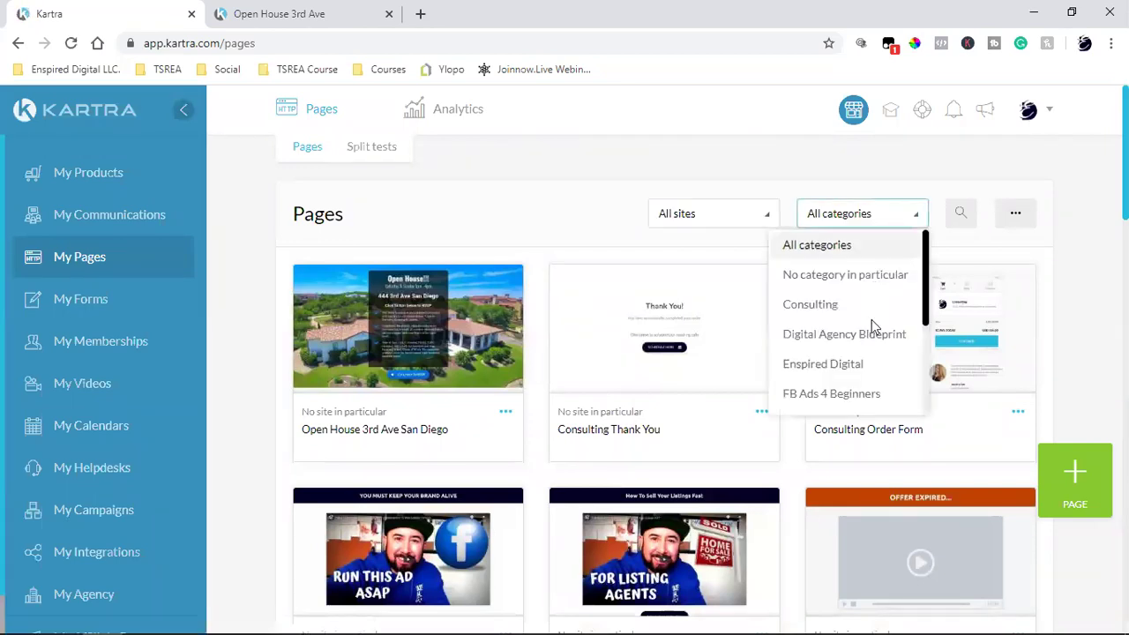
scroll(833, 362, "down", 3)
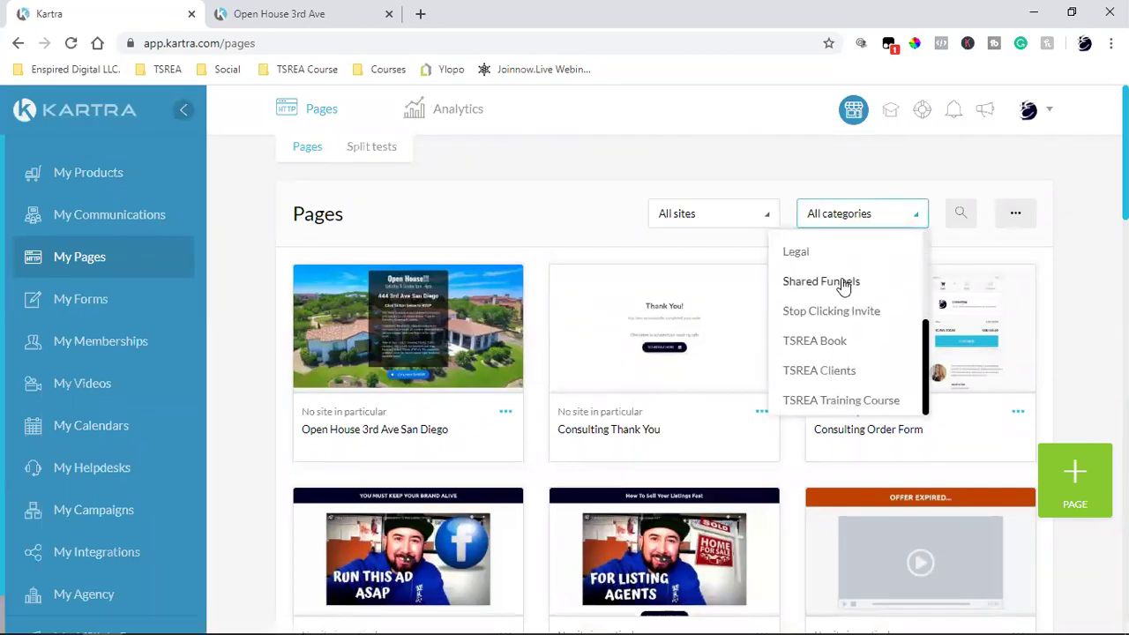
left_click(845, 281)
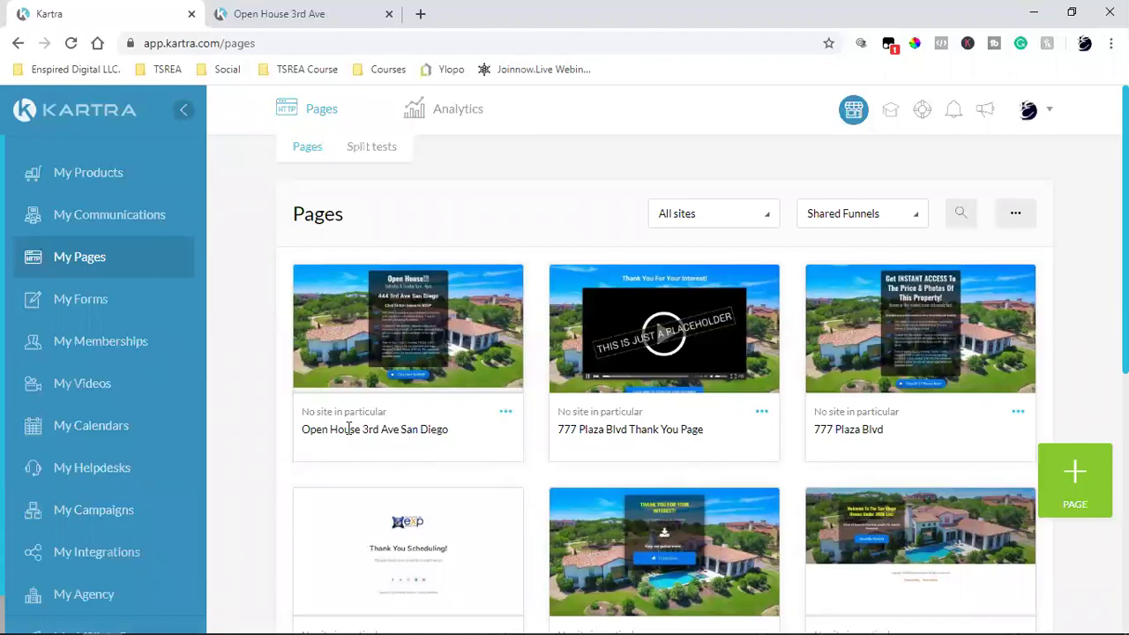
left_click(505, 412)
left_click(575, 402)
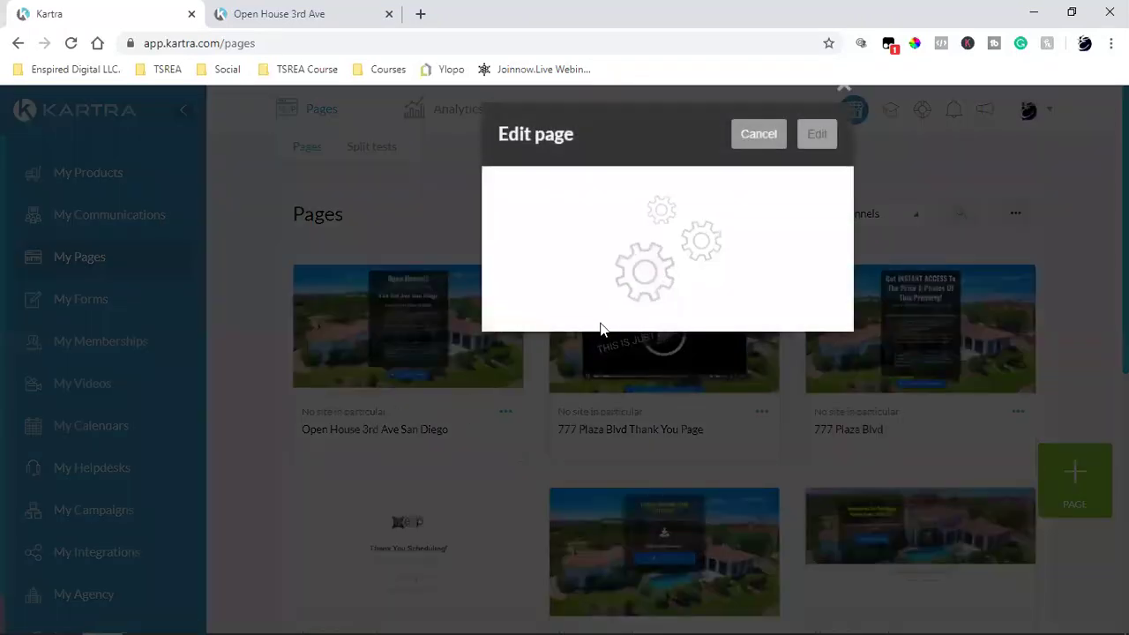
left_click(572, 248)
type("144")
left_click(815, 150)
Step: Reopen the page in the editor, then exit back to the Pages dashboard
left_click(779, 411)
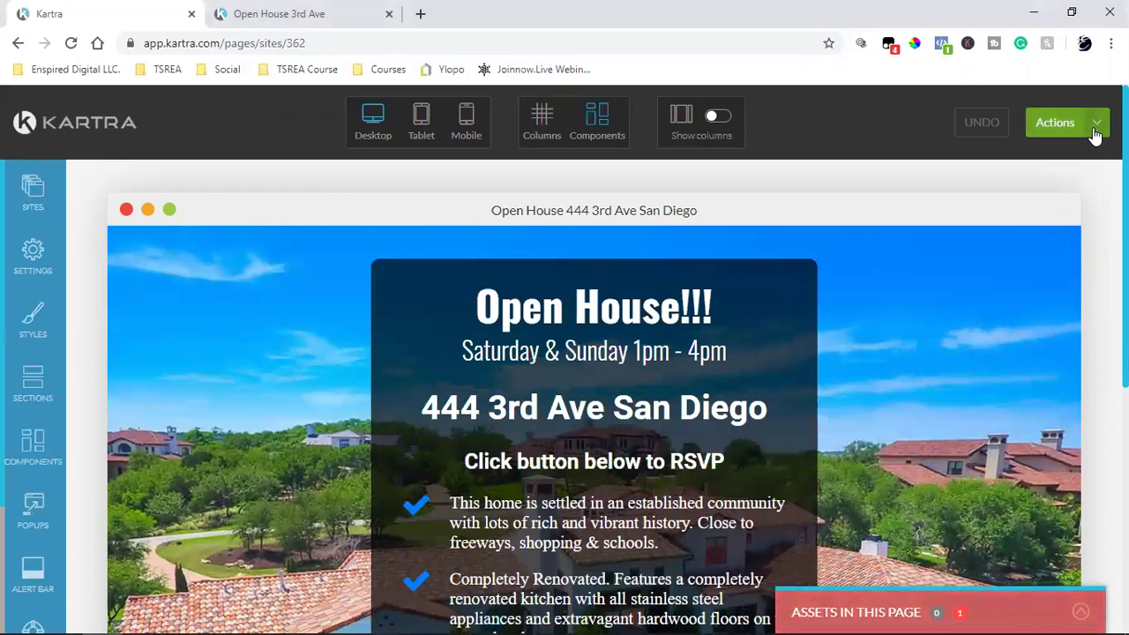
left_click(1094, 134)
left_click(1001, 297)
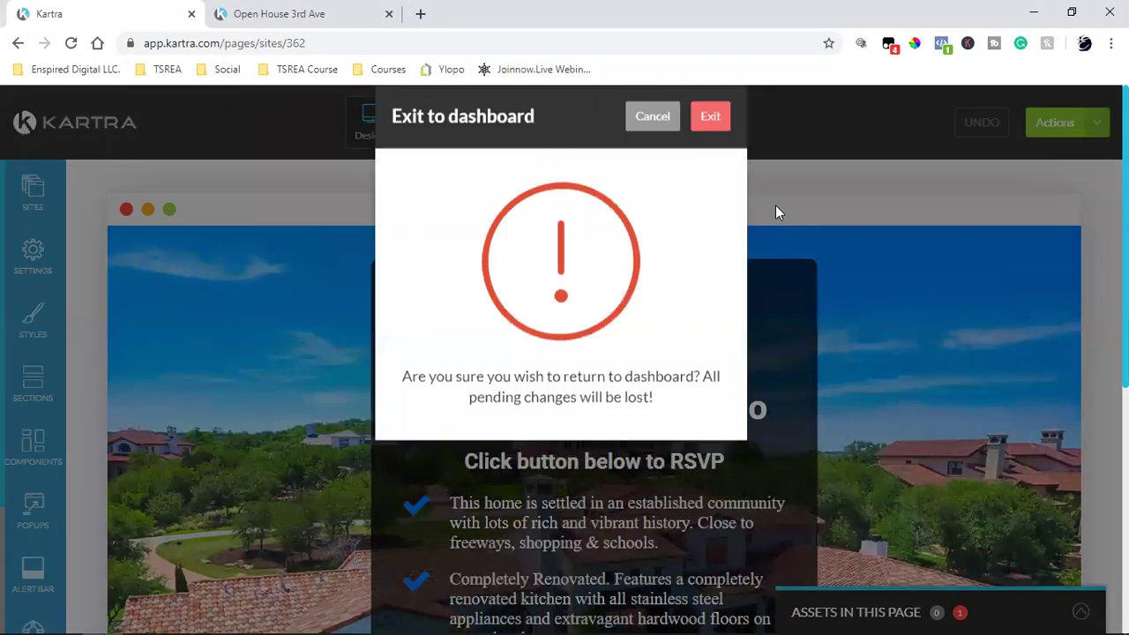
left_click(713, 149)
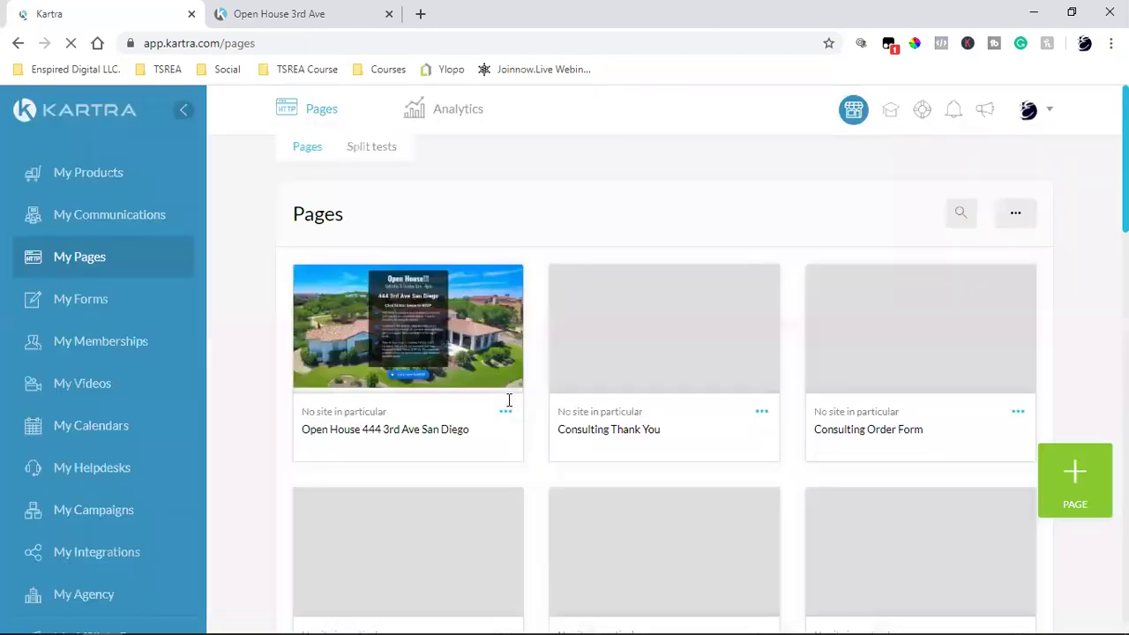
Step: Filter pages to Shared Funnels and copy the Open House page's title
left_click(918, 216)
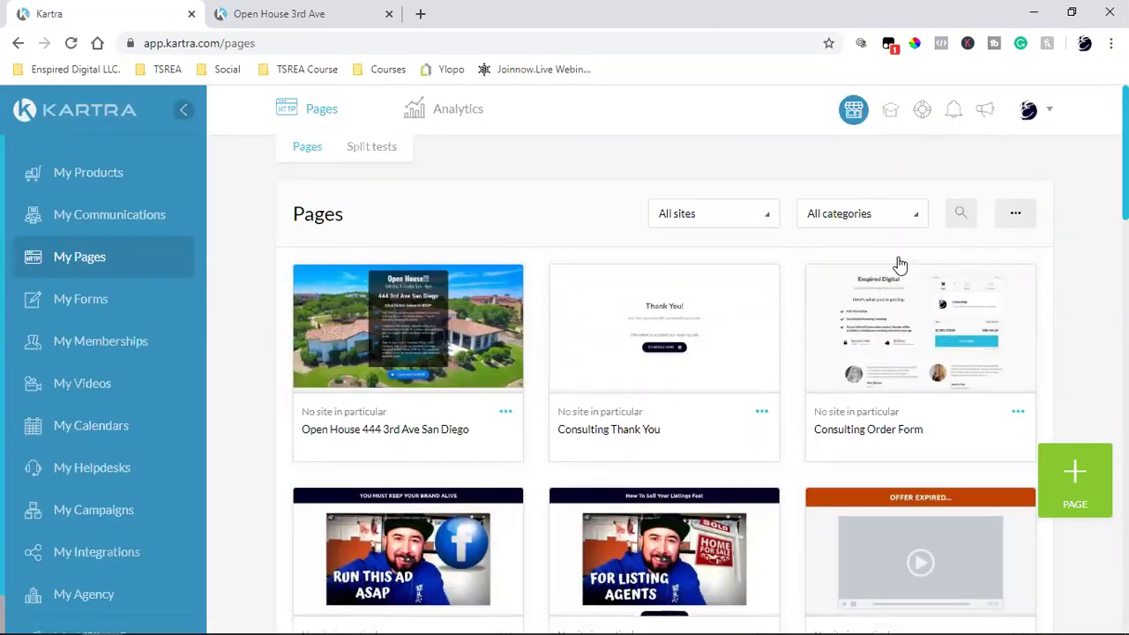
scroll(843, 366, "down", 3)
left_click(847, 292)
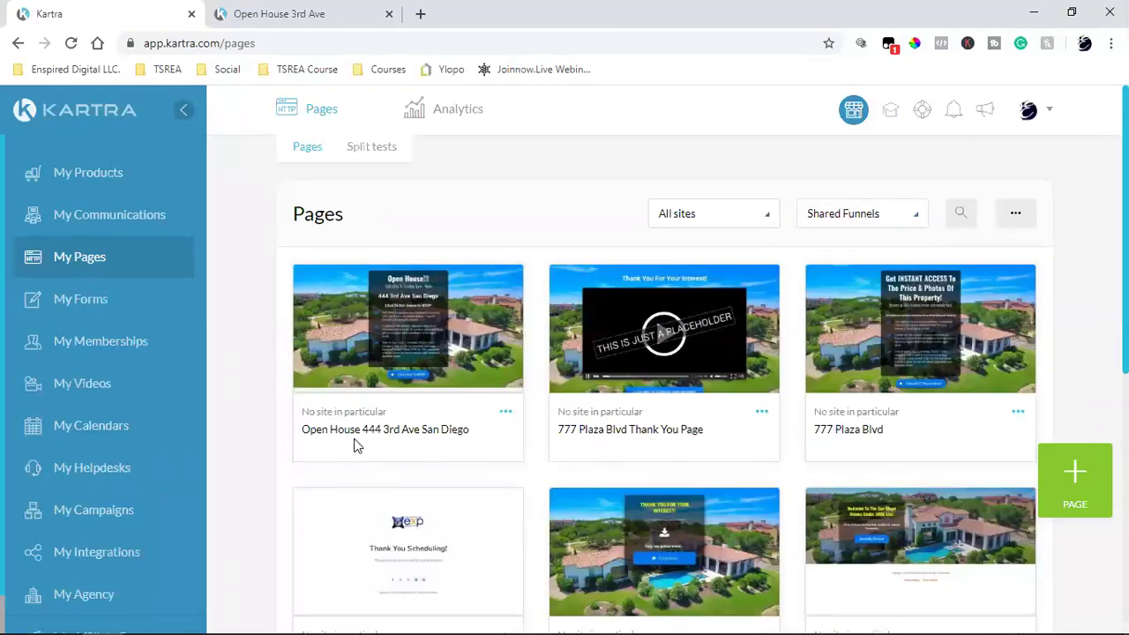
triple_click(357, 432)
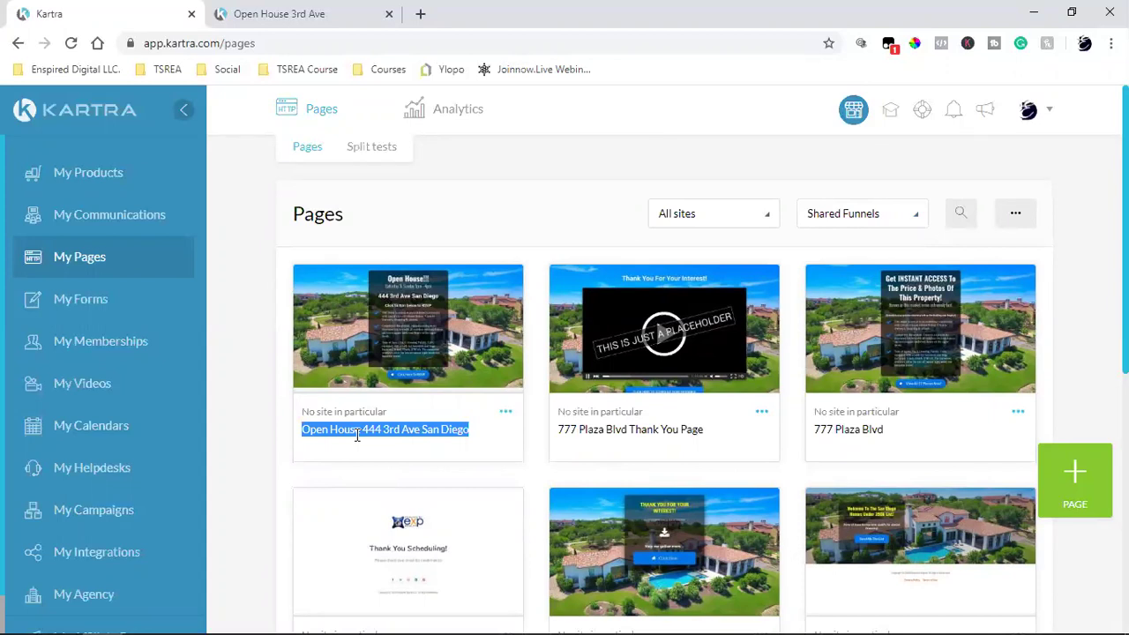
triple_click(627, 428)
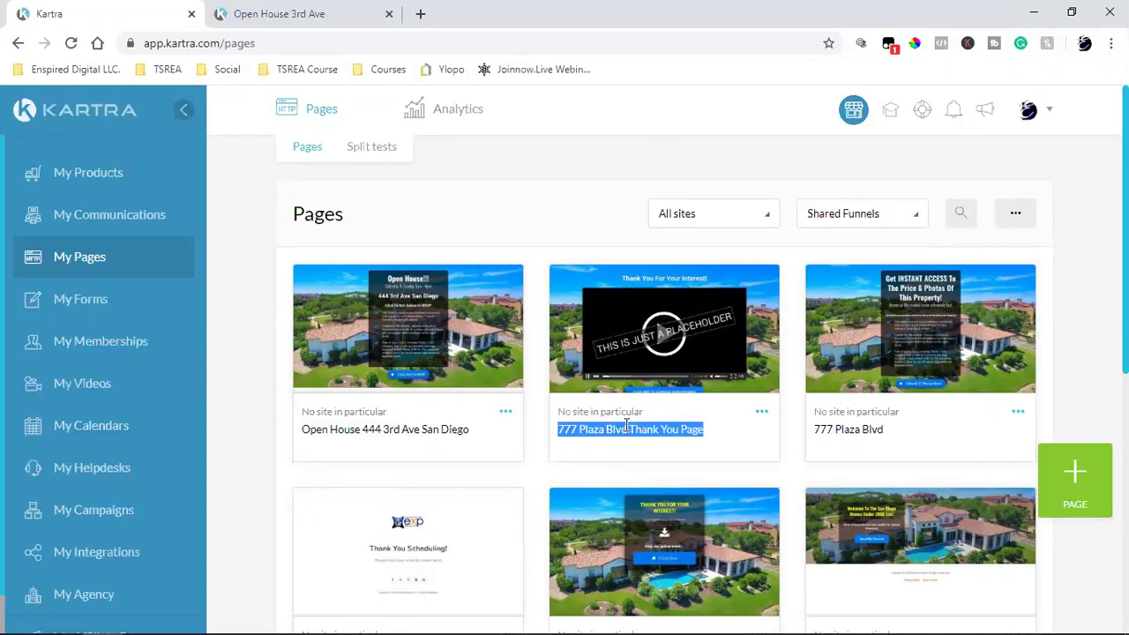
left_click(763, 413)
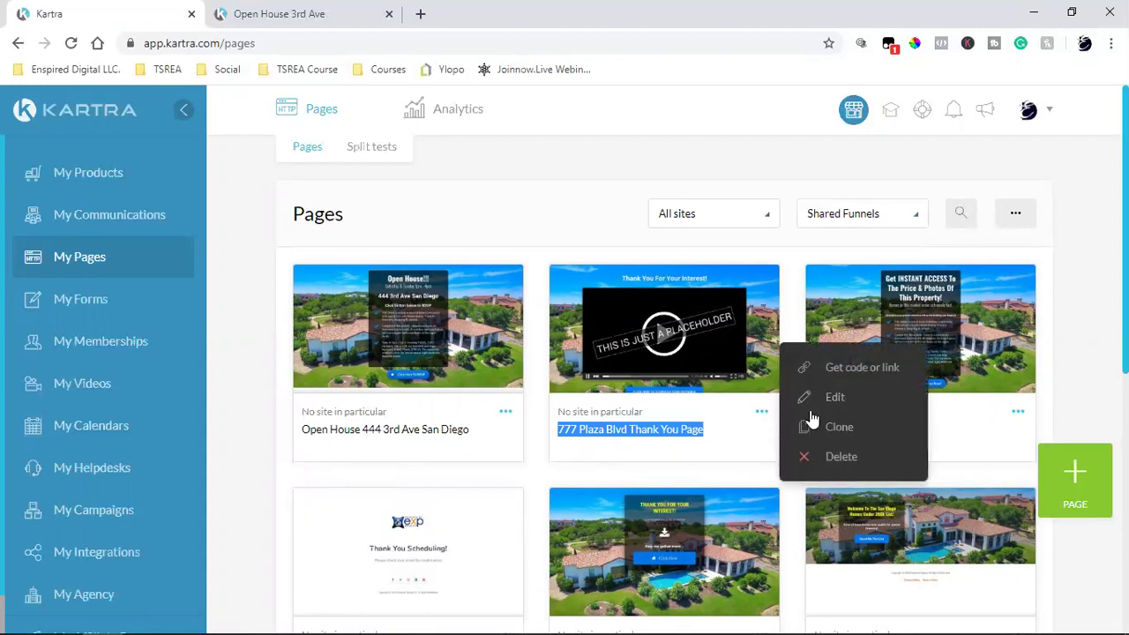
left_click(385, 427)
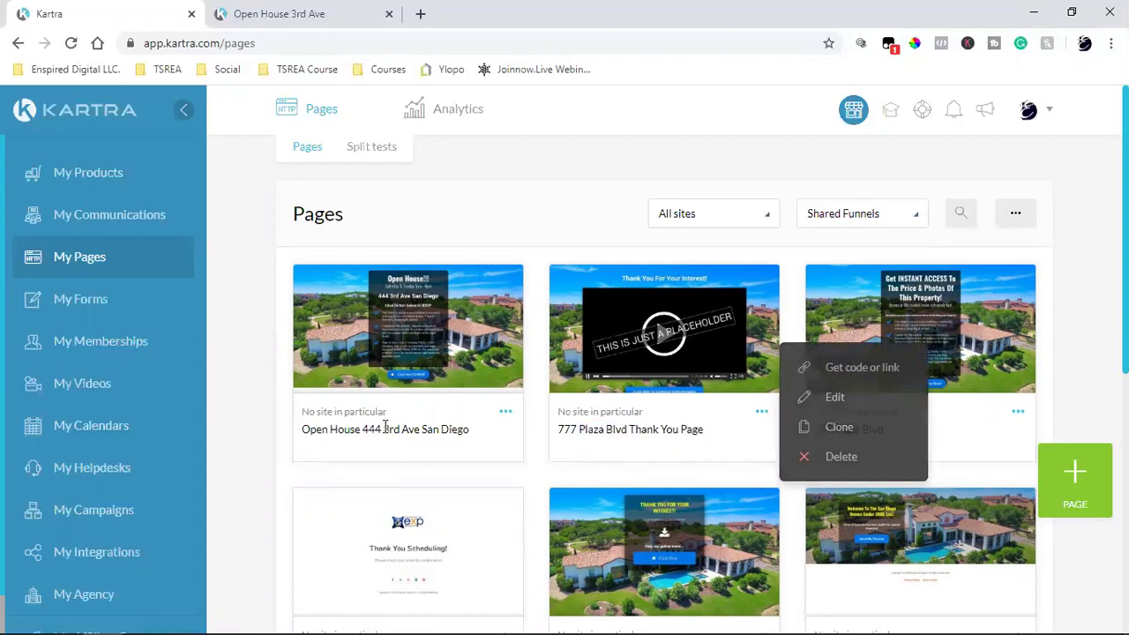
triple_click(385, 427)
right_click(385, 430)
left_click(416, 439)
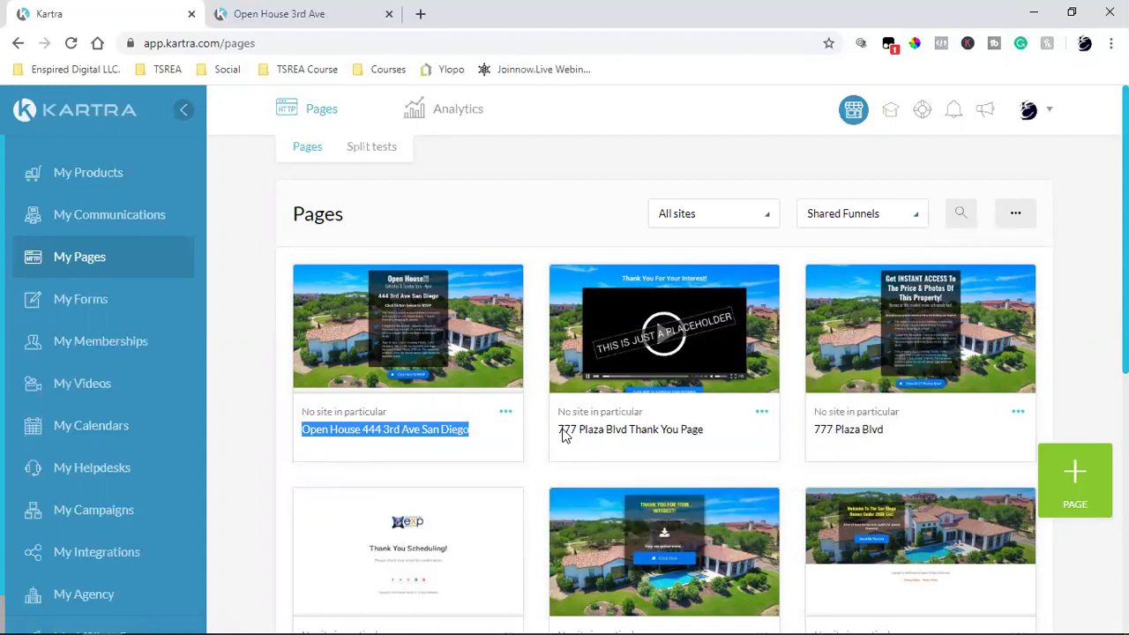
left_click(761, 413)
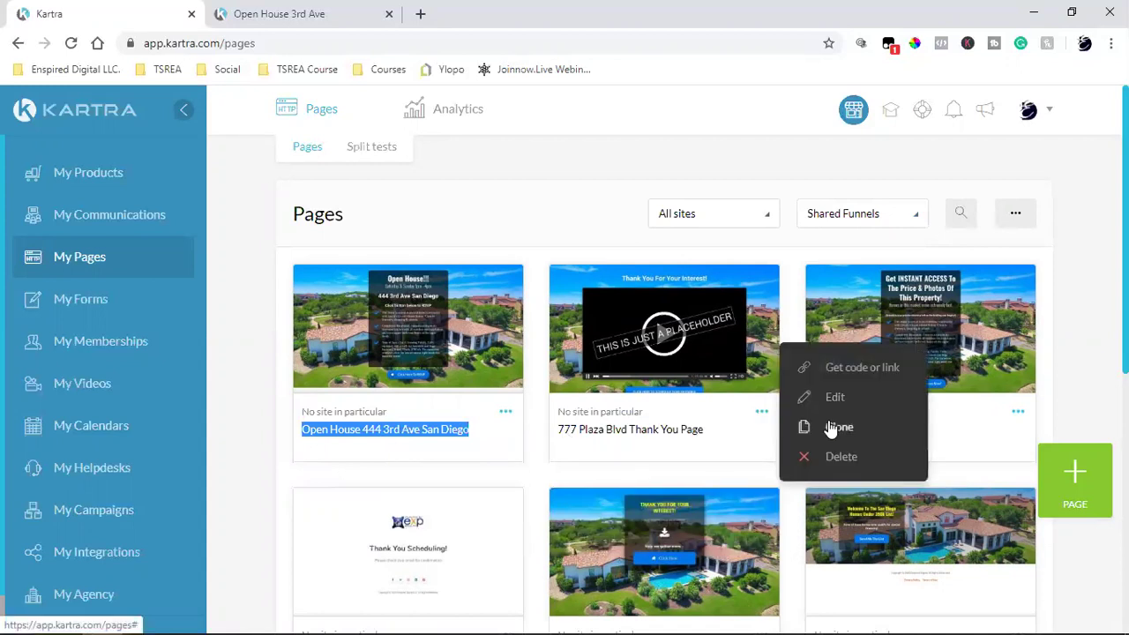
left_click(833, 427)
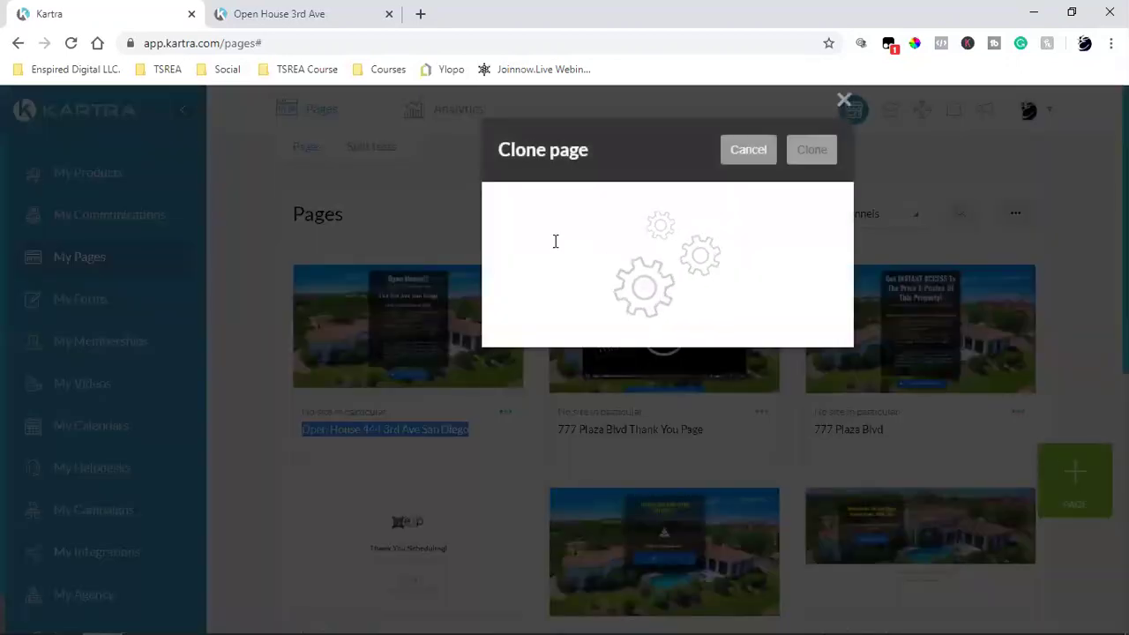
triple_click(553, 245)
key("ctrl+v")
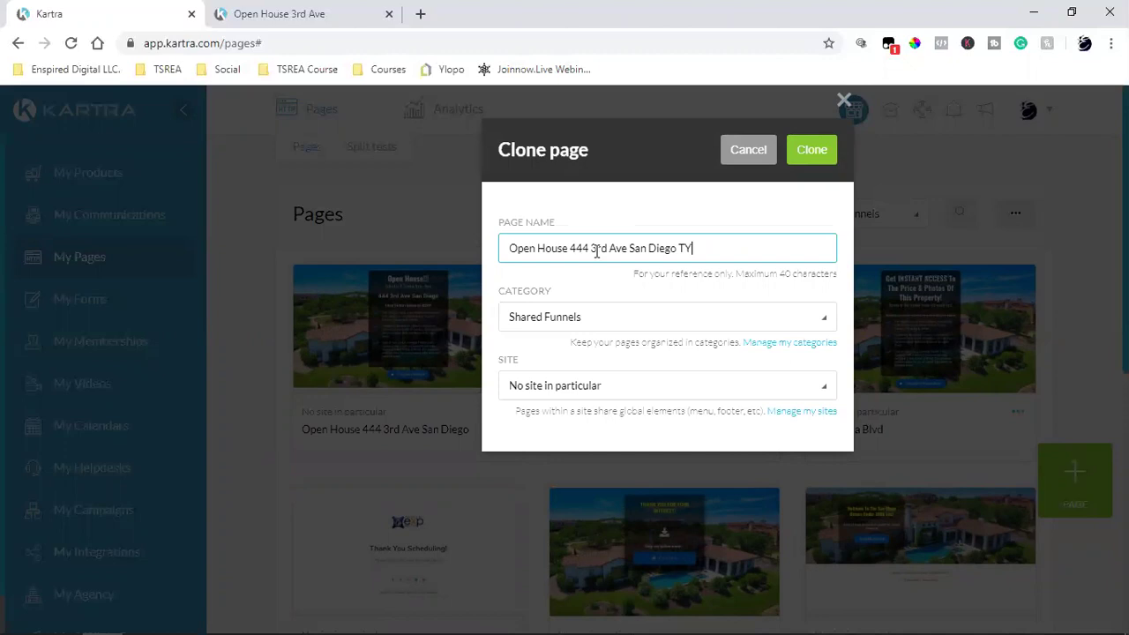
triple_click(588, 252)
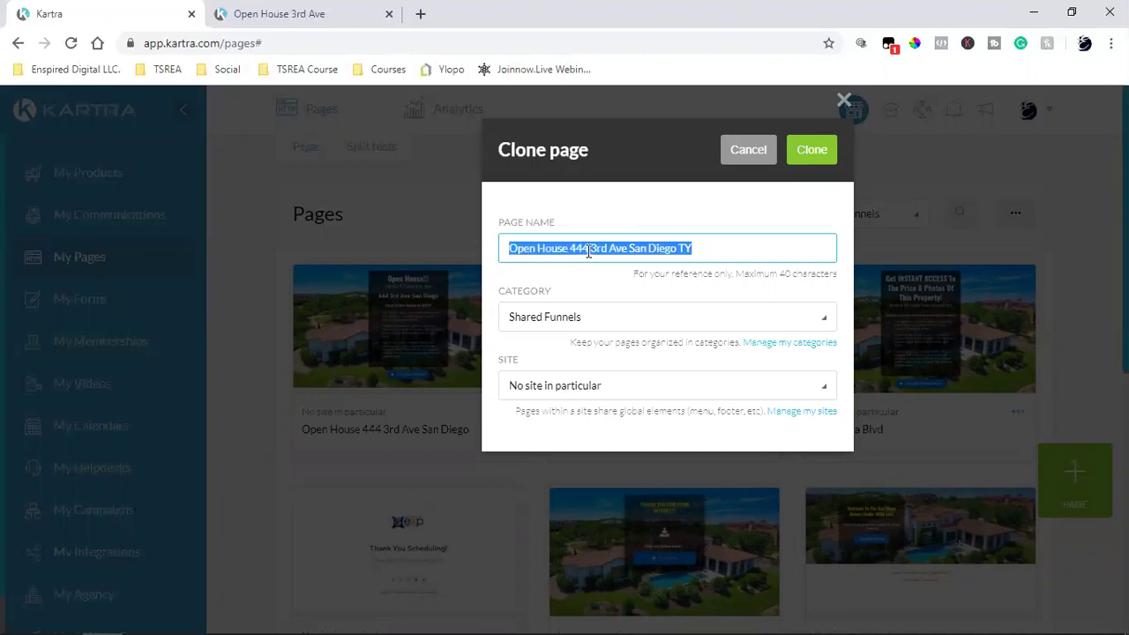
left_click(812, 152)
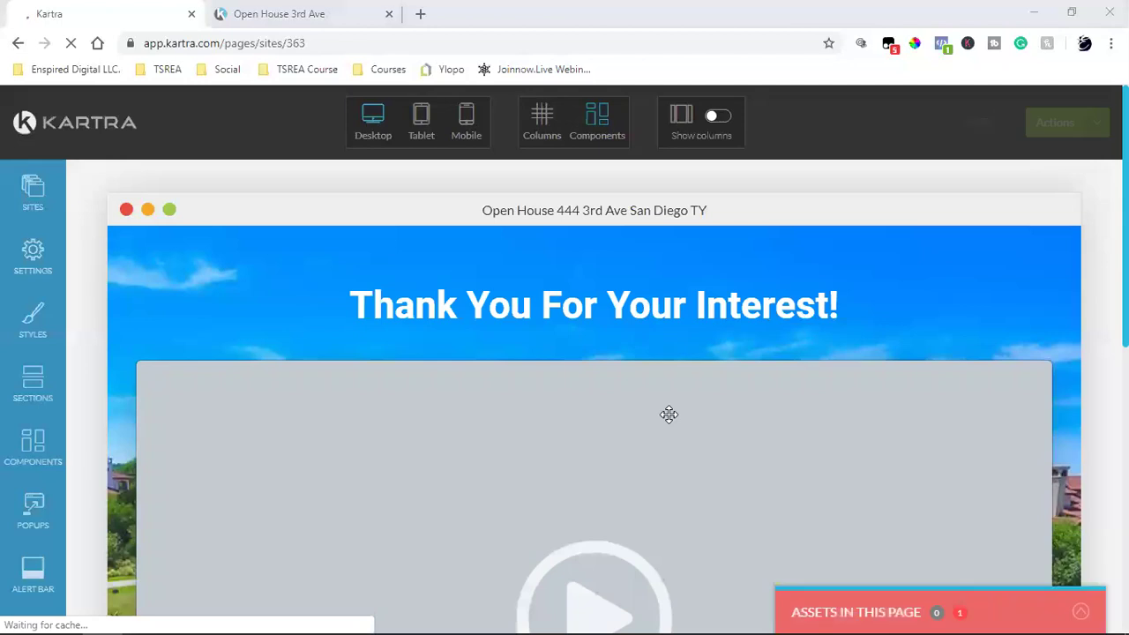
scroll(668, 421, "down", 2)
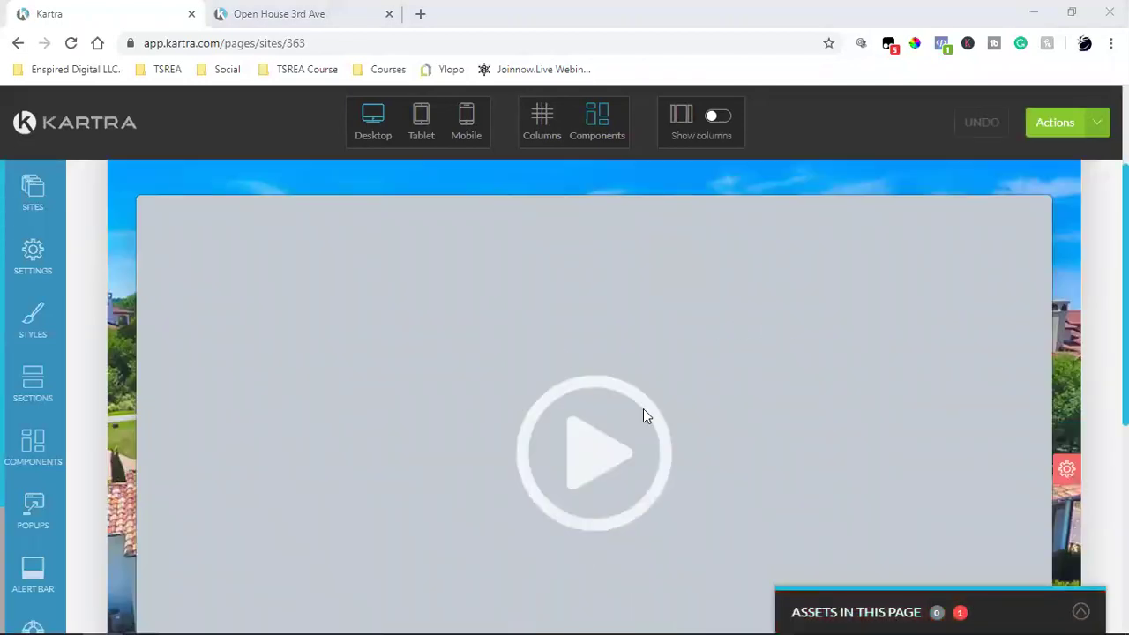
scroll(643, 409, "down", 4)
scroll(643, 338, "up", 2)
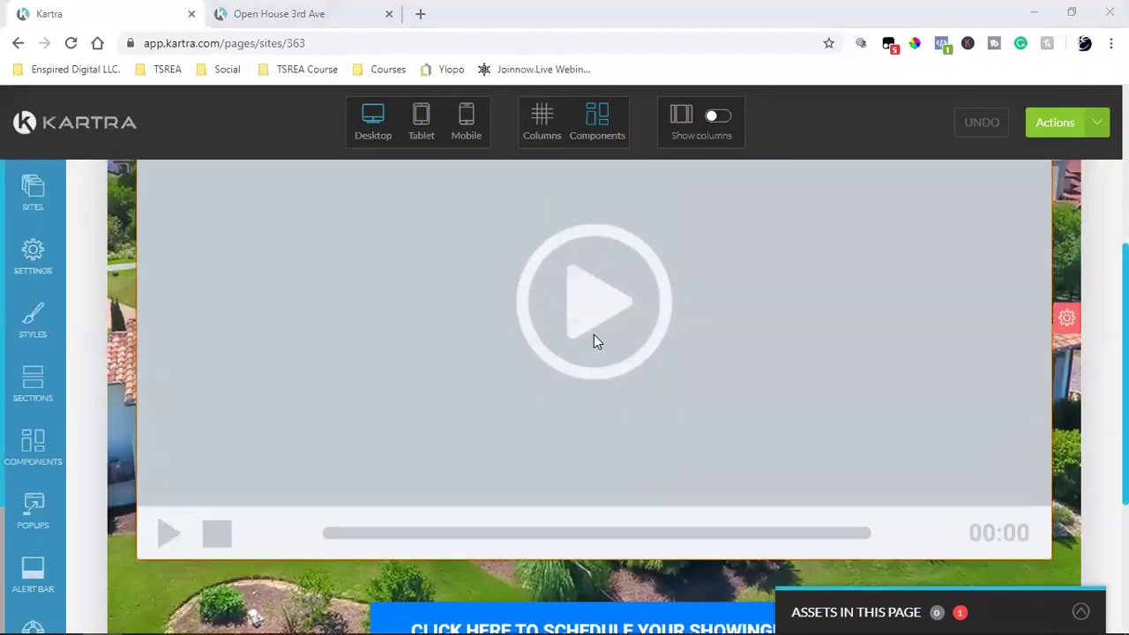
scroll(594, 335, "up", 4)
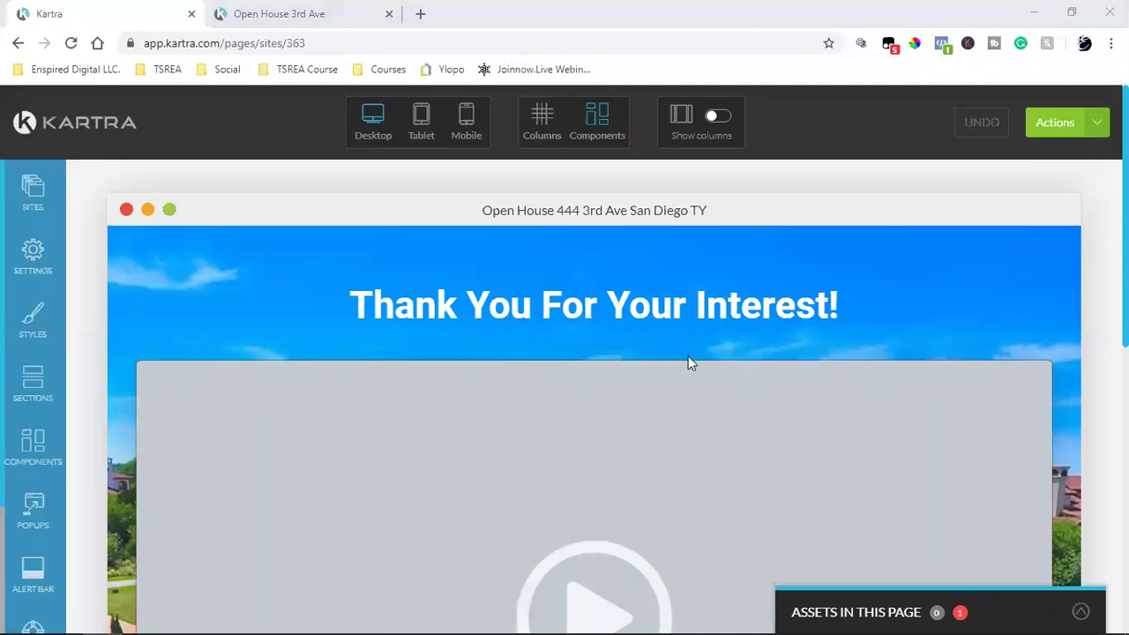
mouse_move(654, 462)
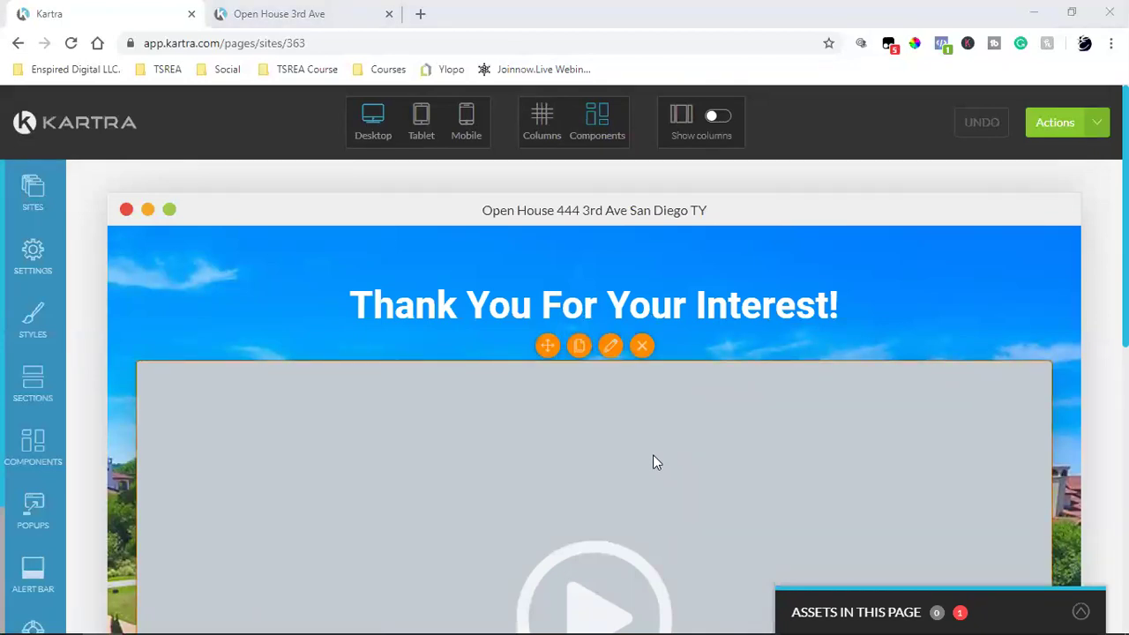
scroll(654, 462, "down", 2)
scroll(654, 462, "up", 2)
left_click(338, 12)
scroll(602, 385, "down", 3)
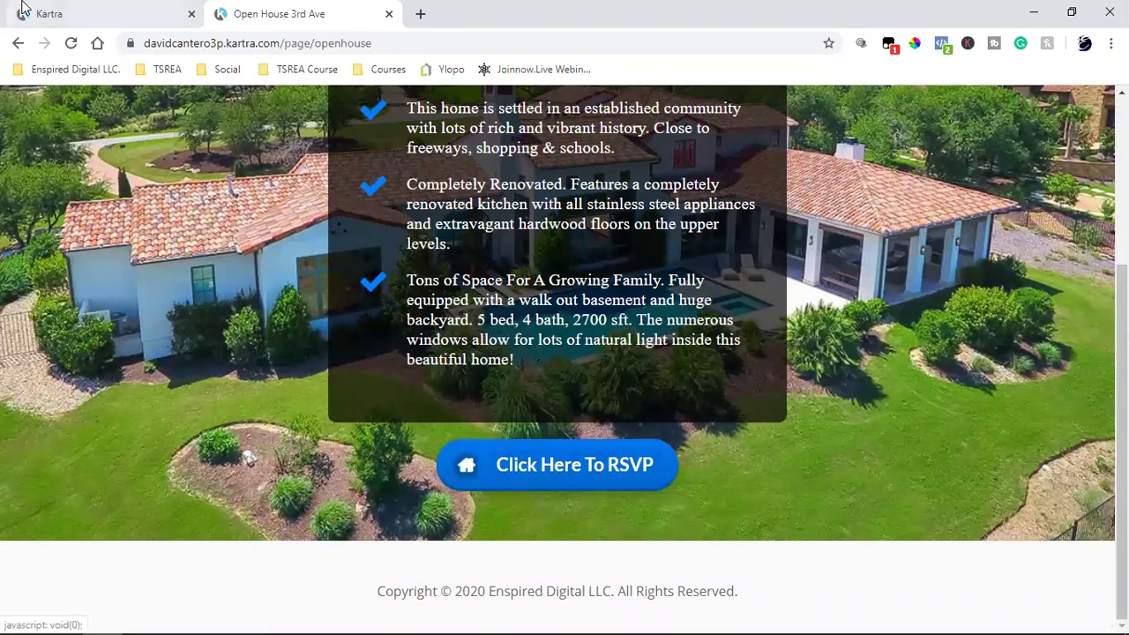
left_click(97, 13)
scroll(500, 345, "down", 4)
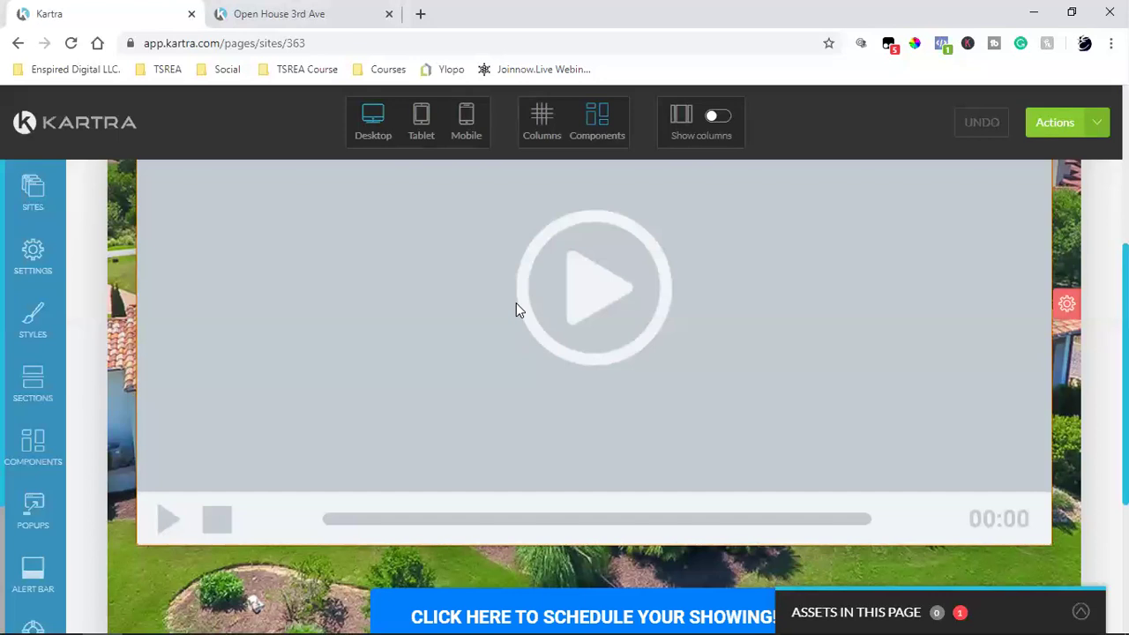
scroll(726, 442, "up", 3)
scroll(717, 443, "down", 5)
scroll(719, 389, "up", 3)
scroll(718, 388, "down", 5)
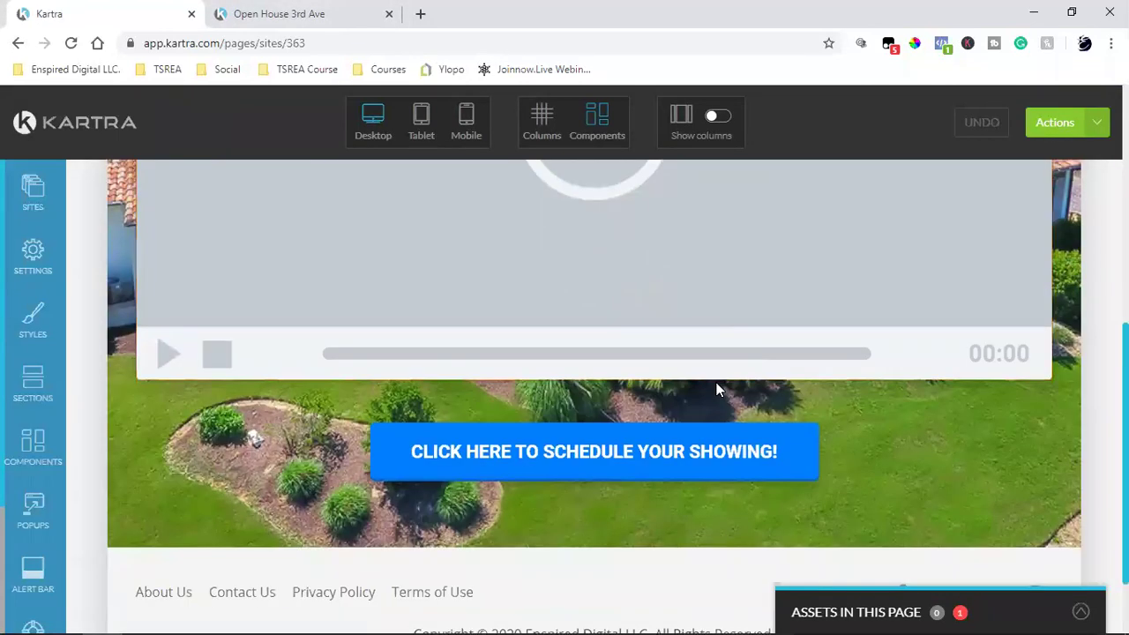
mouse_move(598, 456)
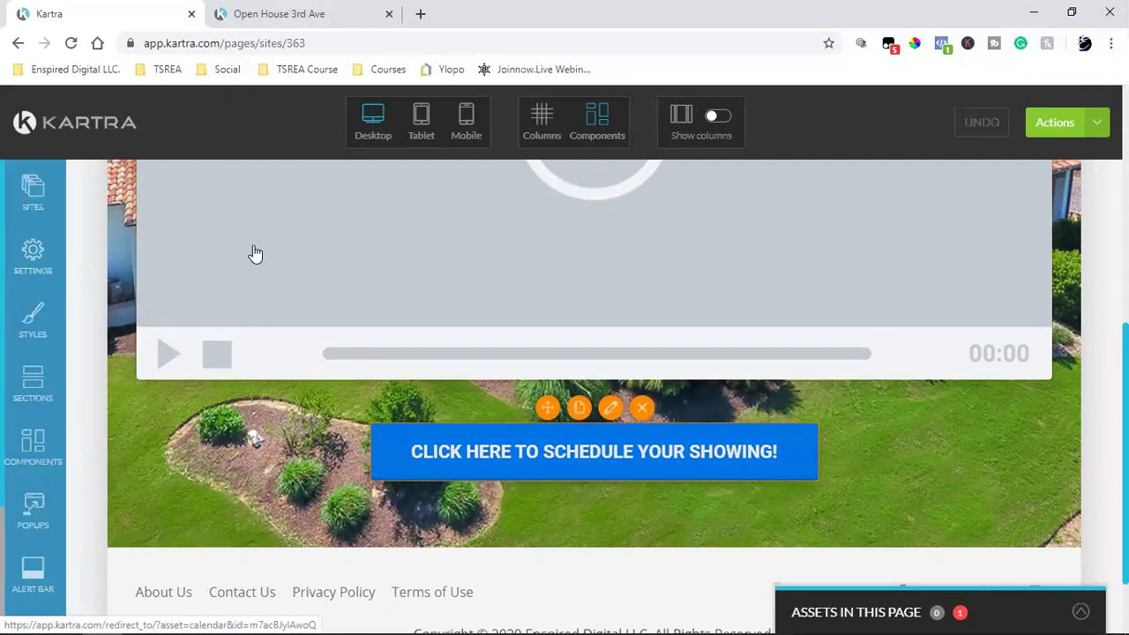
Step: Change the schedule button's label to 'Click Here To Schedule Call Now'
left_click(616, 461)
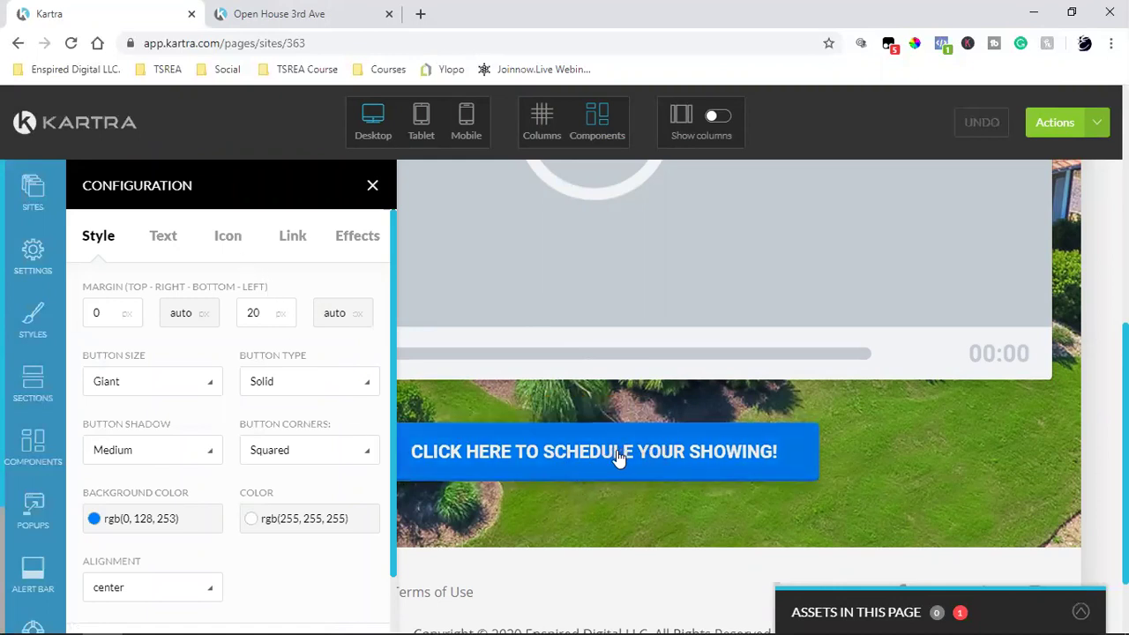
mouse_move(614, 465)
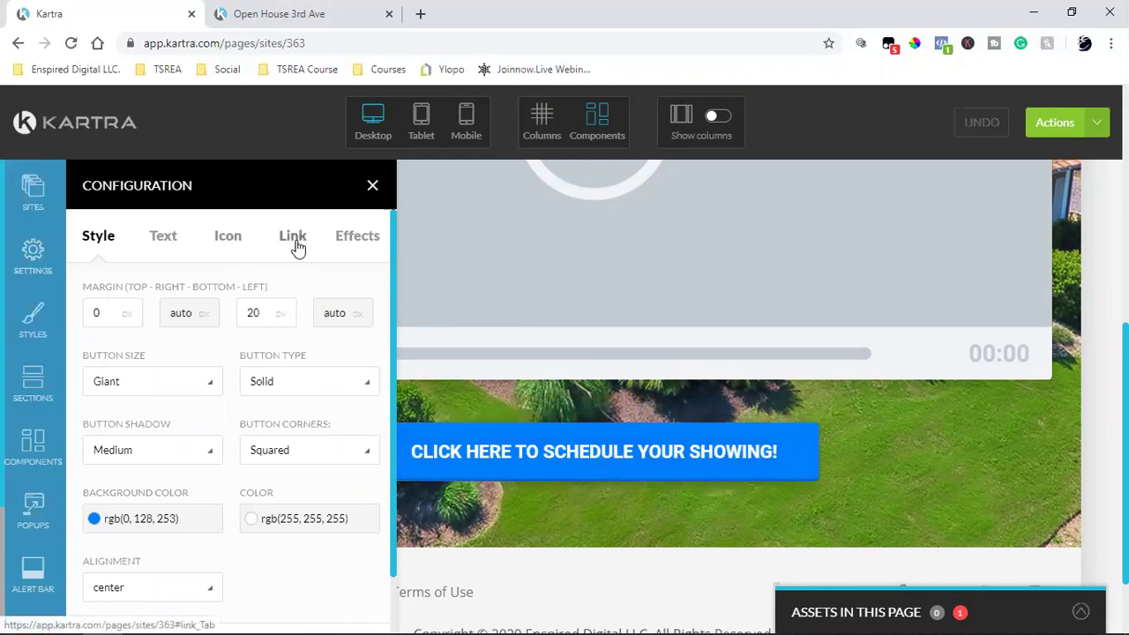
left_click(176, 243)
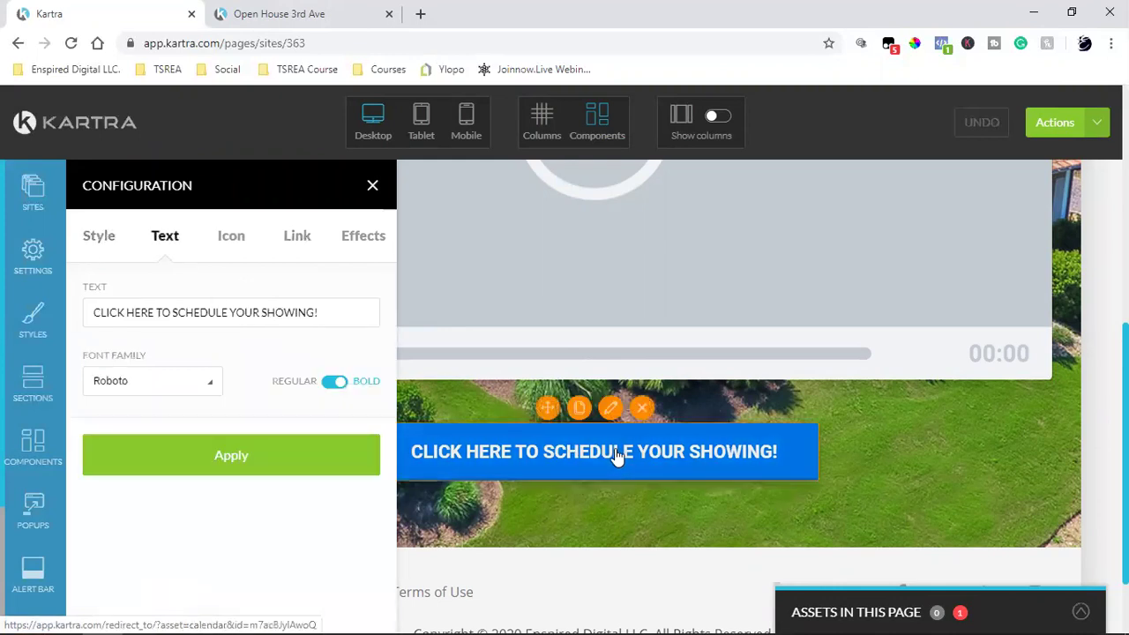
triple_click(218, 326)
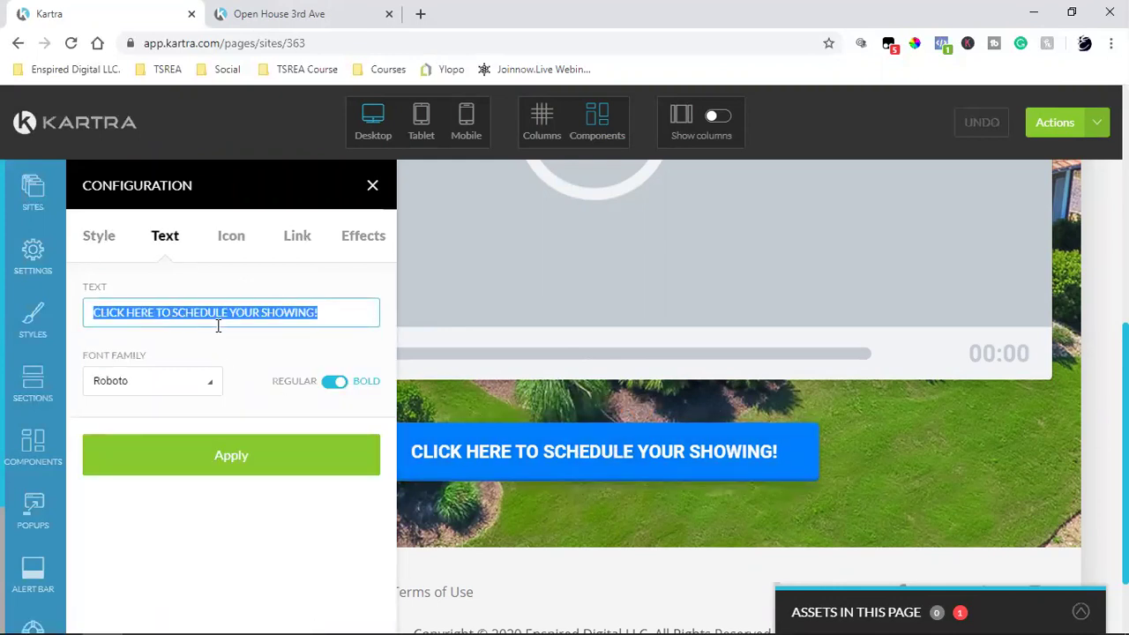
type("Click Here TO")
key("BackSpace")
type("o Sche")
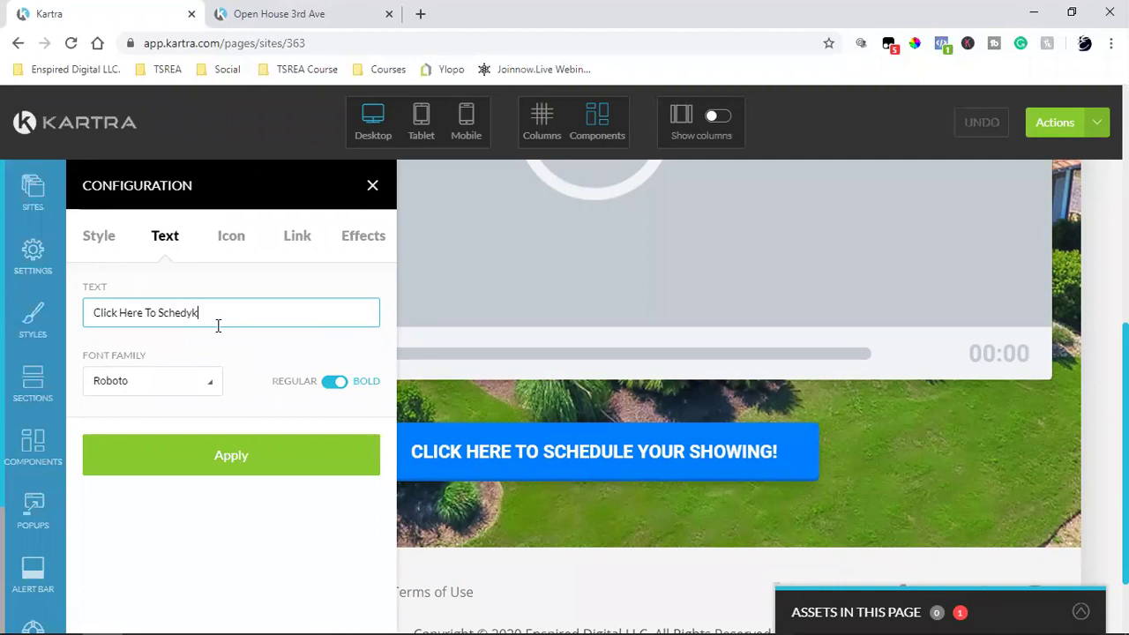
type("dule Call Bow")
left_click(174, 453)
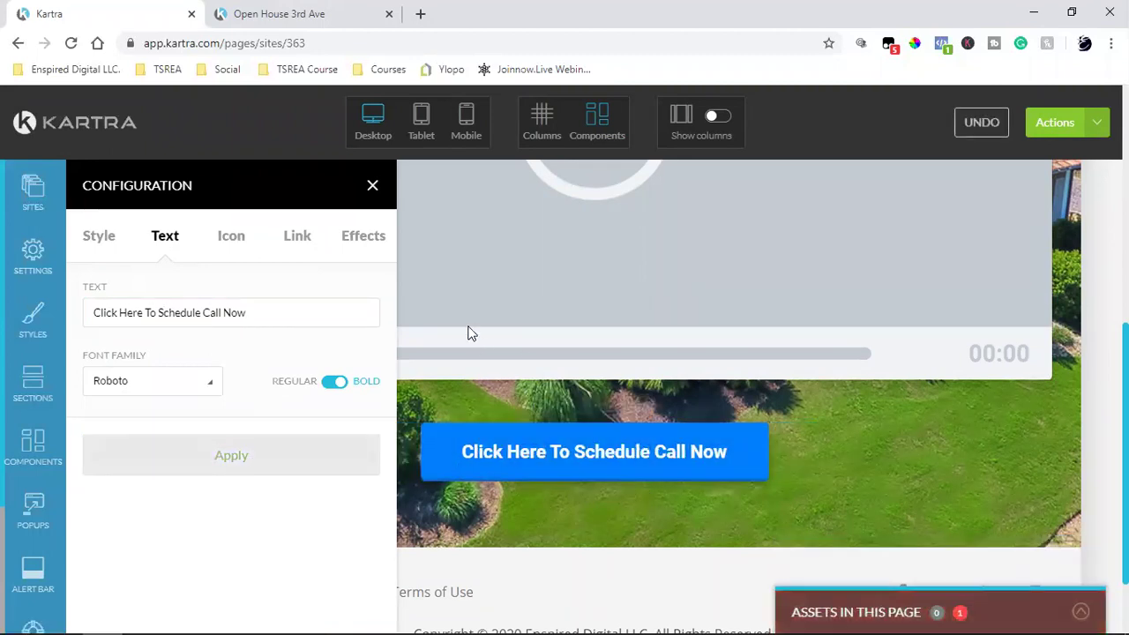
Step: Keep the button linked to the Top Notch Realty Kartra calendar and apply it
left_click(297, 240)
scroll(274, 346, "down", 1)
scroll(274, 346, "down", 3)
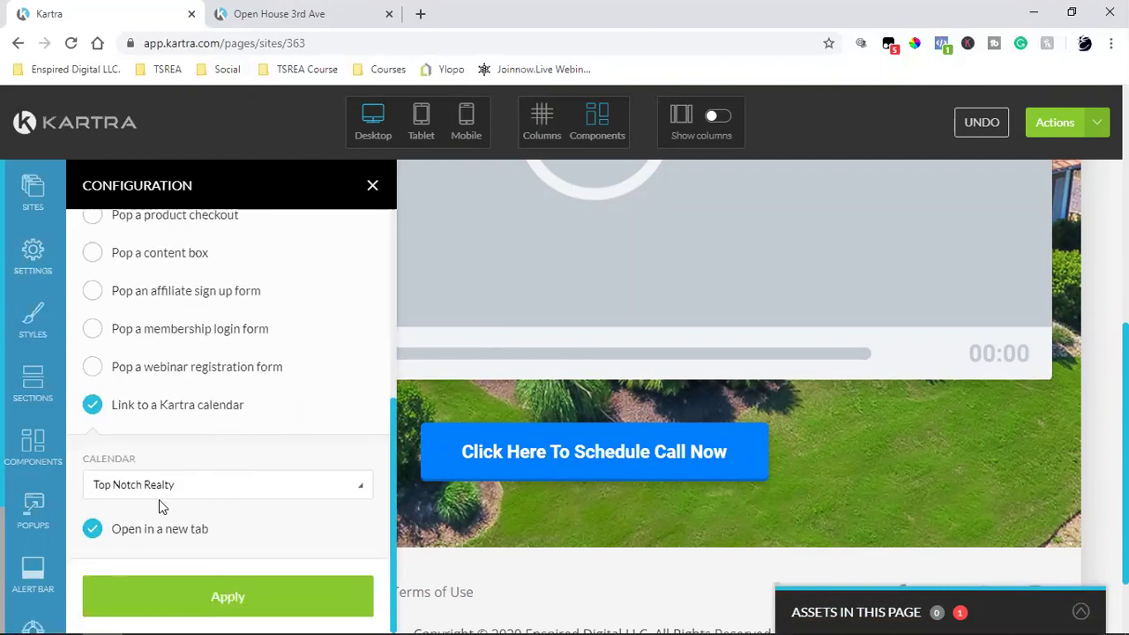
left_click(228, 598)
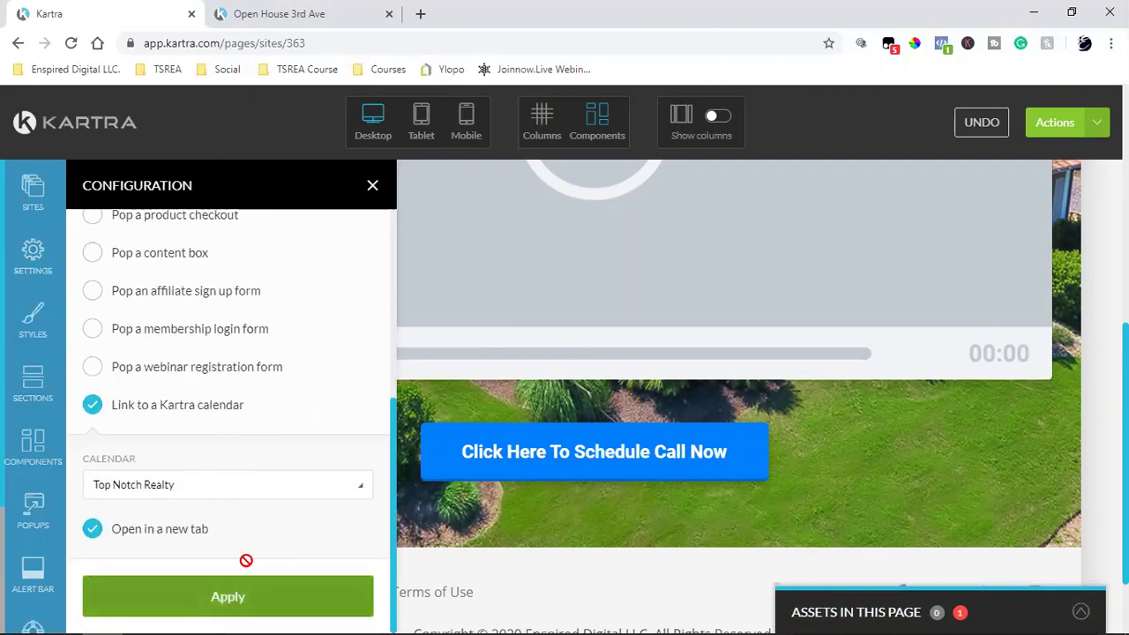
left_click(34, 259)
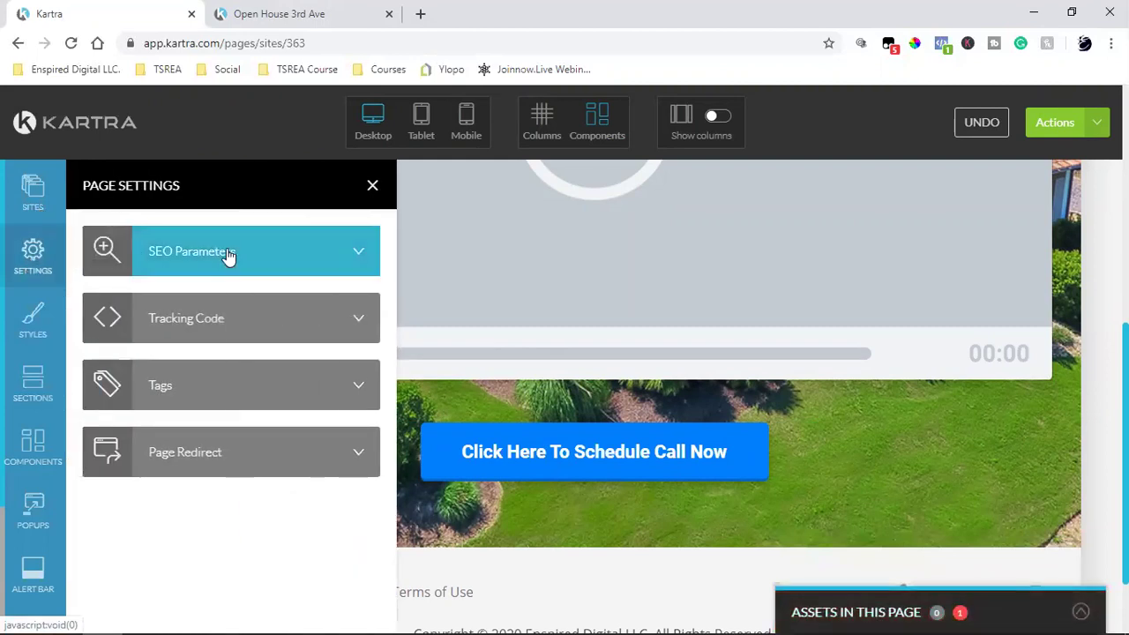
left_click(228, 255)
triple_click(212, 256)
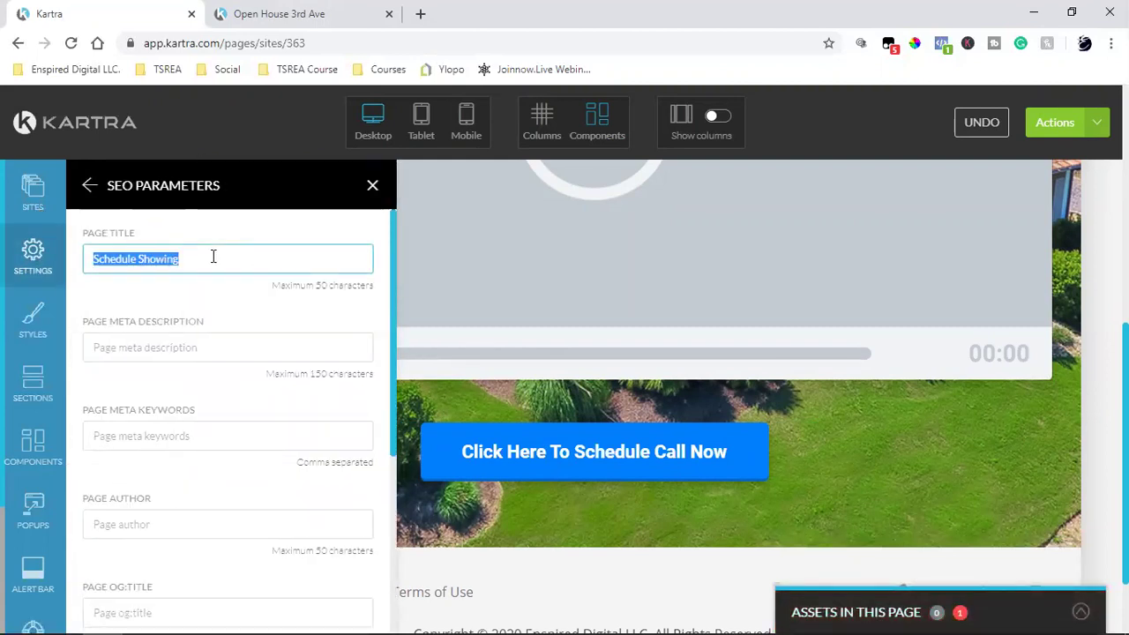
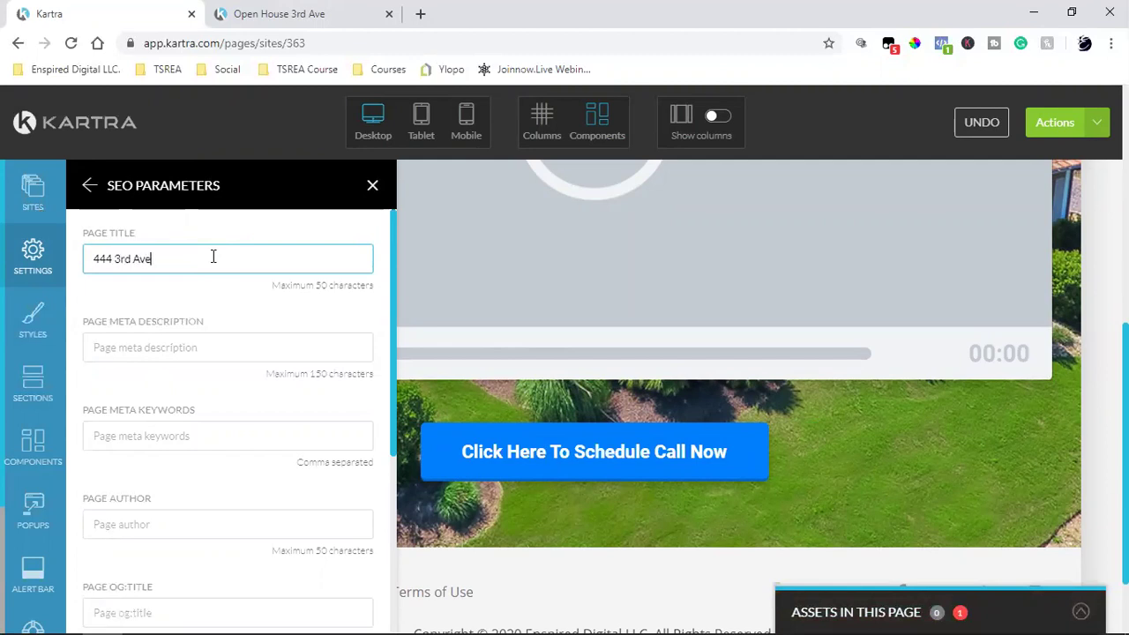
scroll(192, 262, "down", 4)
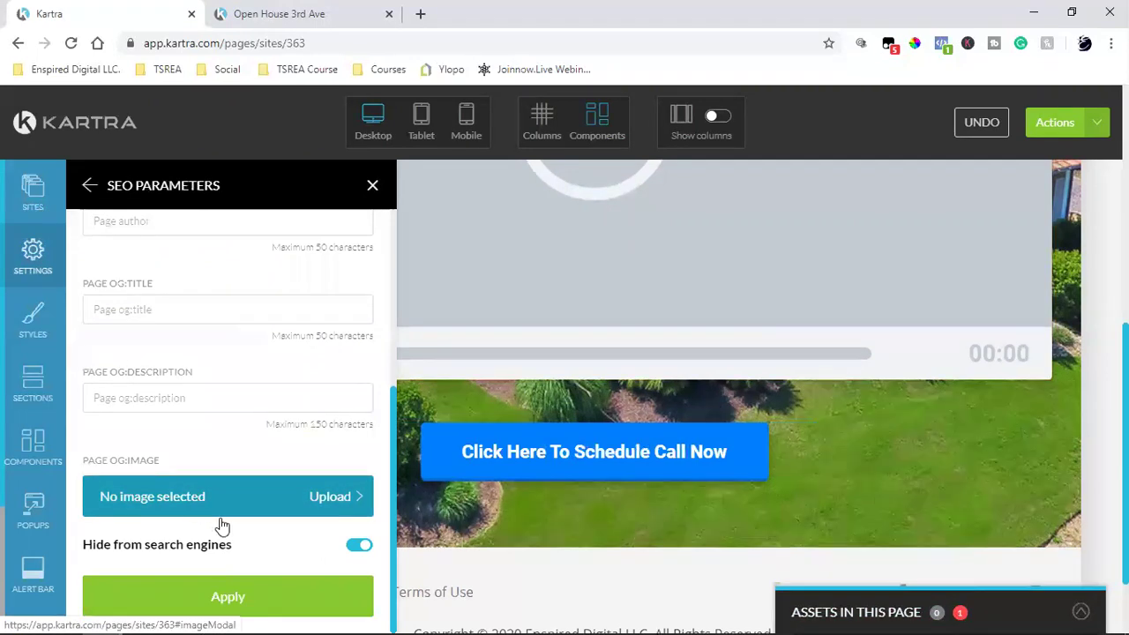
left_click(211, 589)
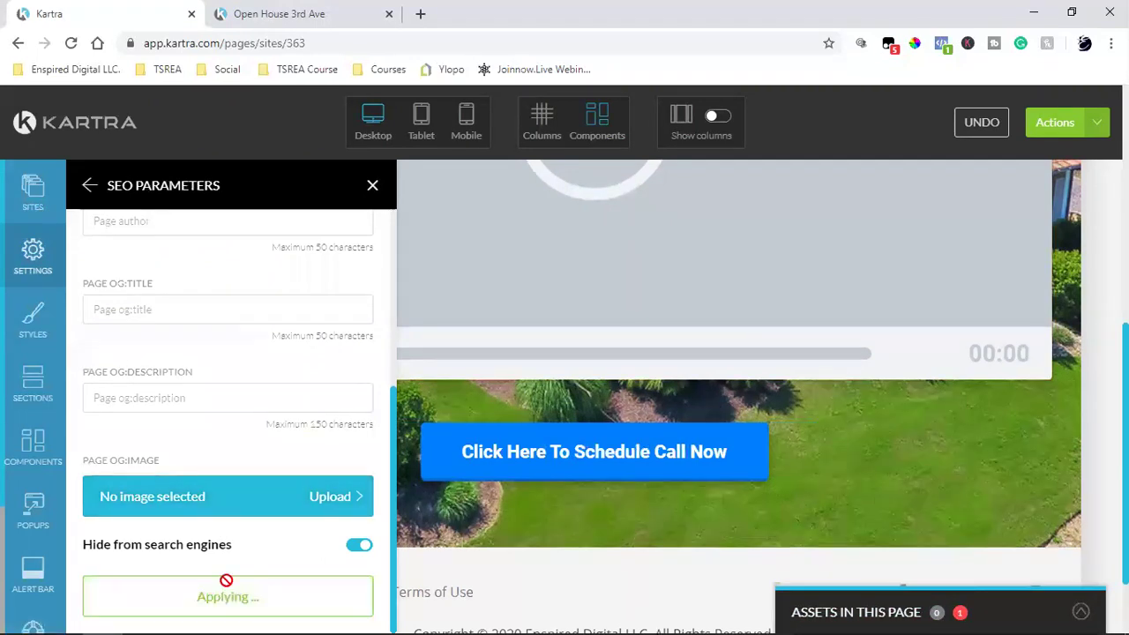
left_click(373, 186)
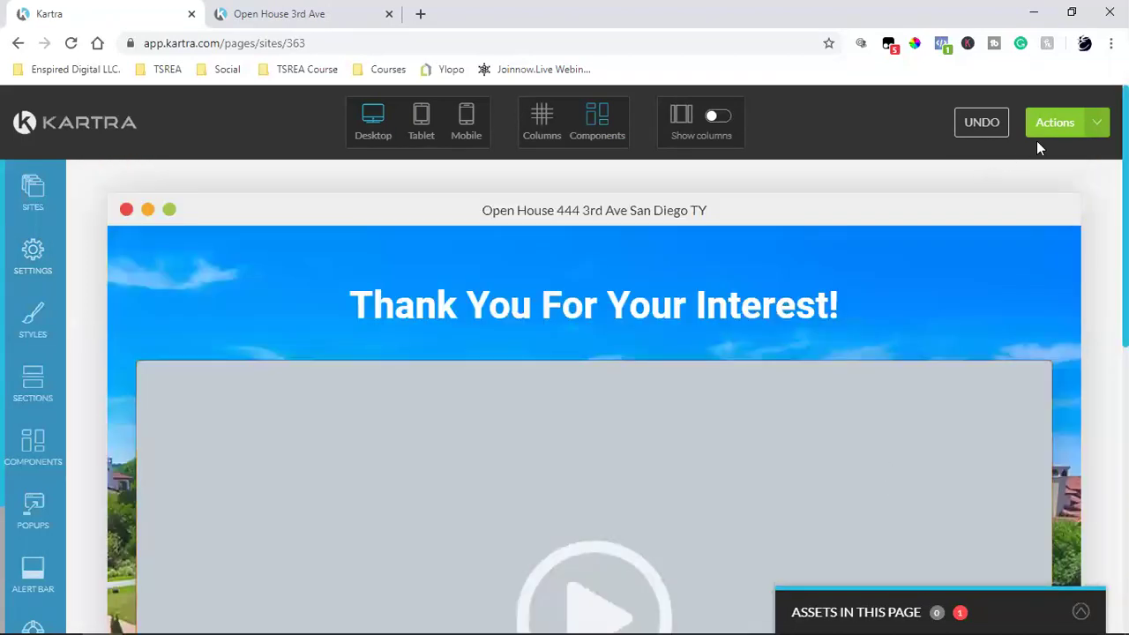
Step: Save the thank-you page and bring up its publishing options
left_click(1092, 124)
left_click(1017, 193)
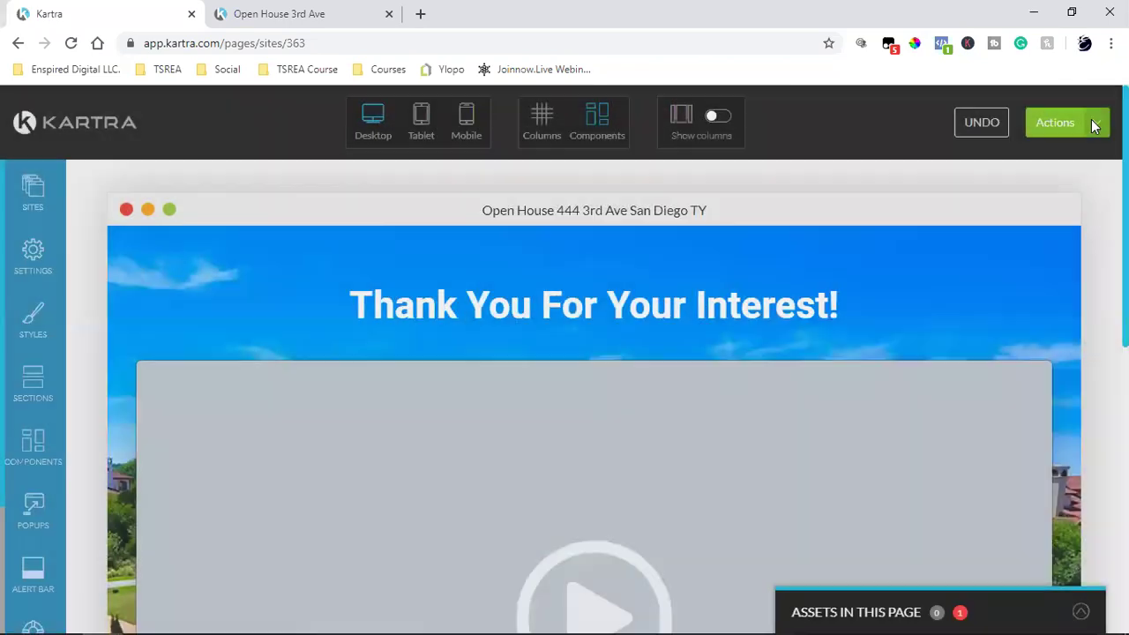
left_click(1068, 123)
left_click(1009, 262)
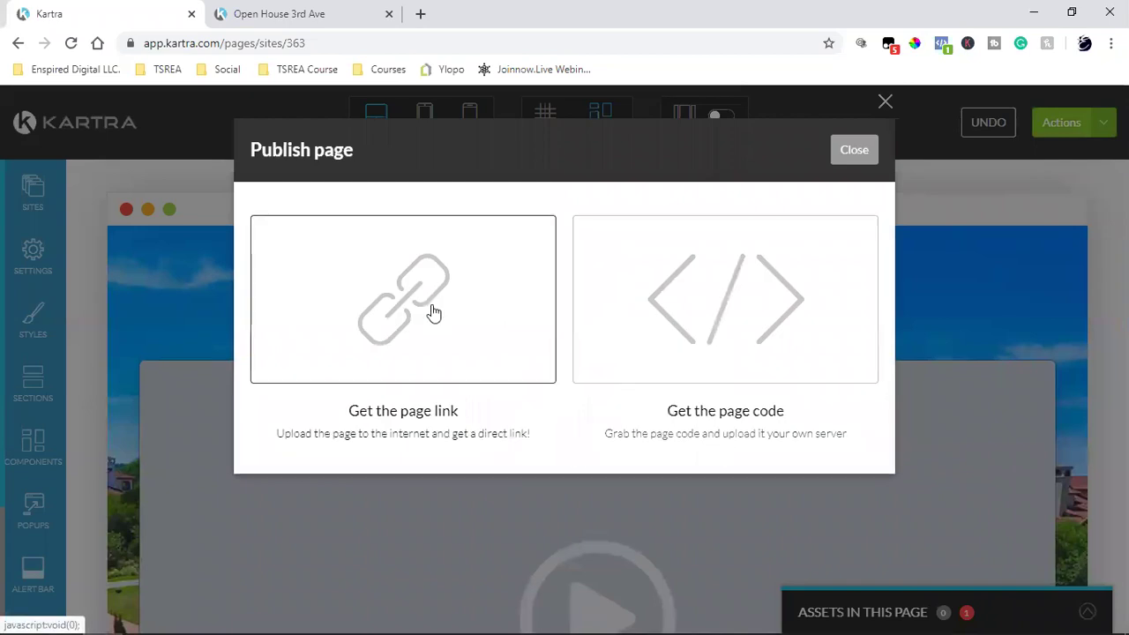
Step: Publish it as a direct link ending in 3rdavethankyou and close the dialog
left_click(433, 313)
left_click(864, 529)
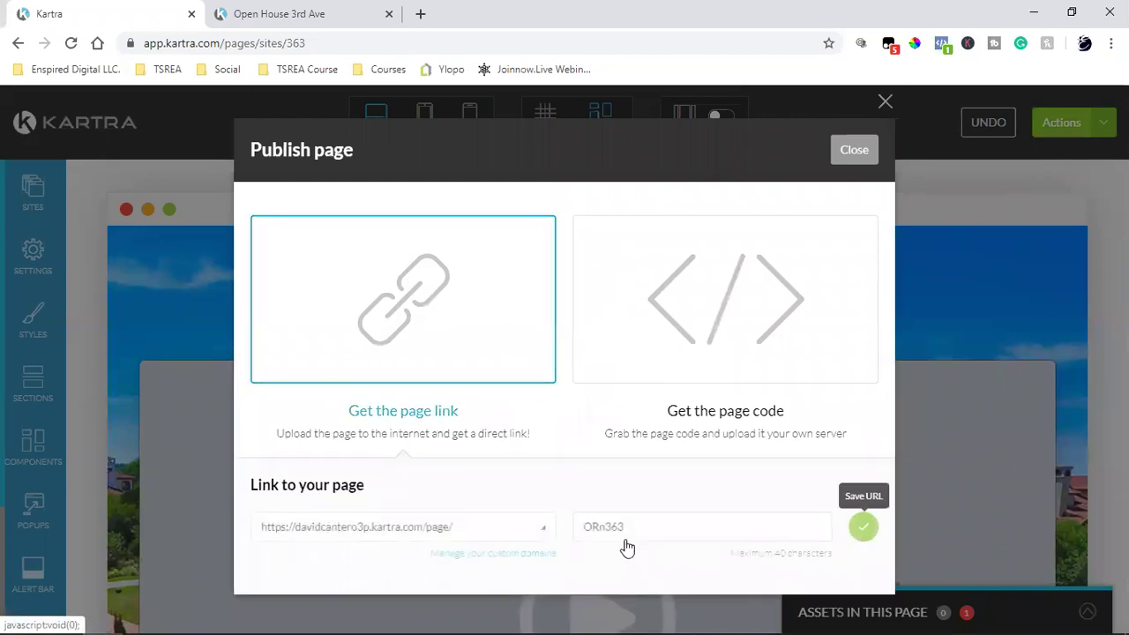
double_click(668, 526)
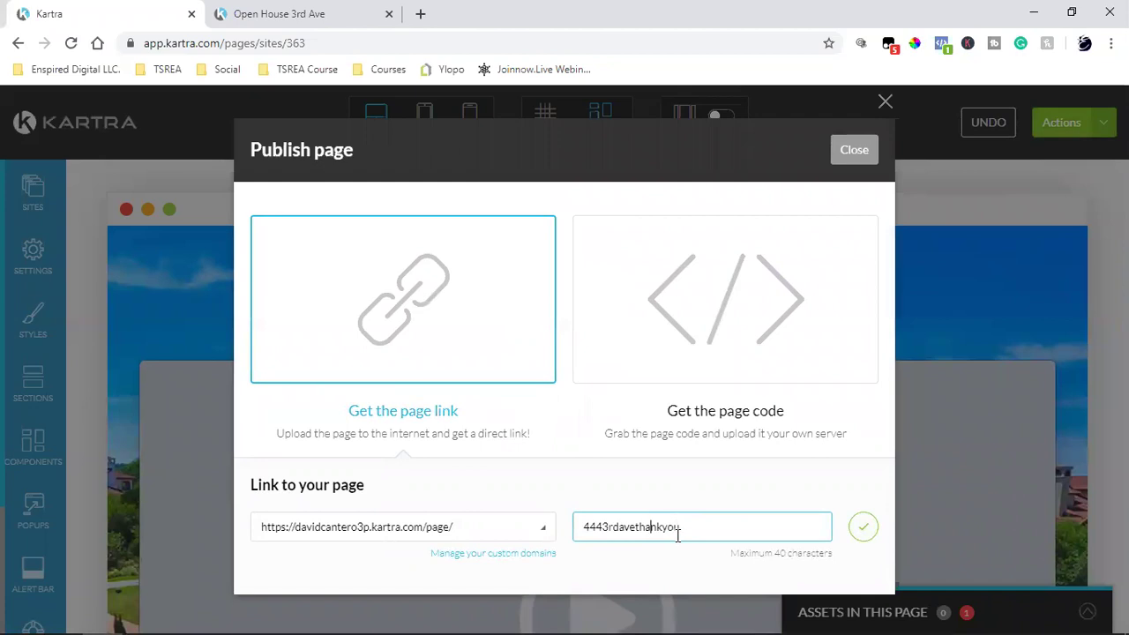
left_click(607, 527)
key("BackSpace")
key("BackSpace")
key("BackSpace")
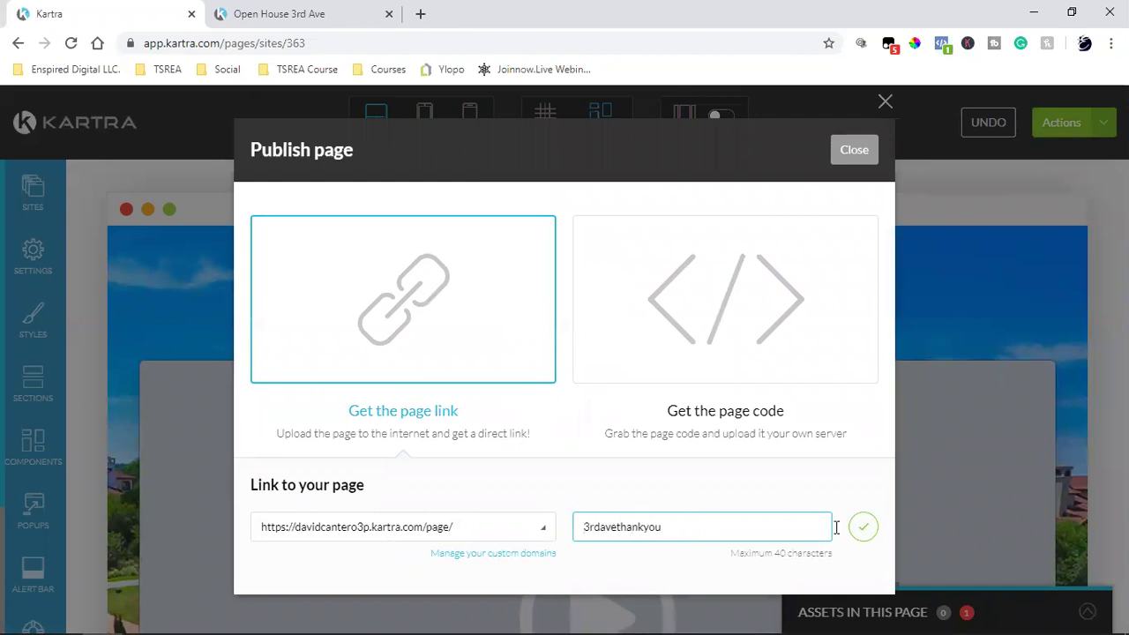
left_click(863, 527)
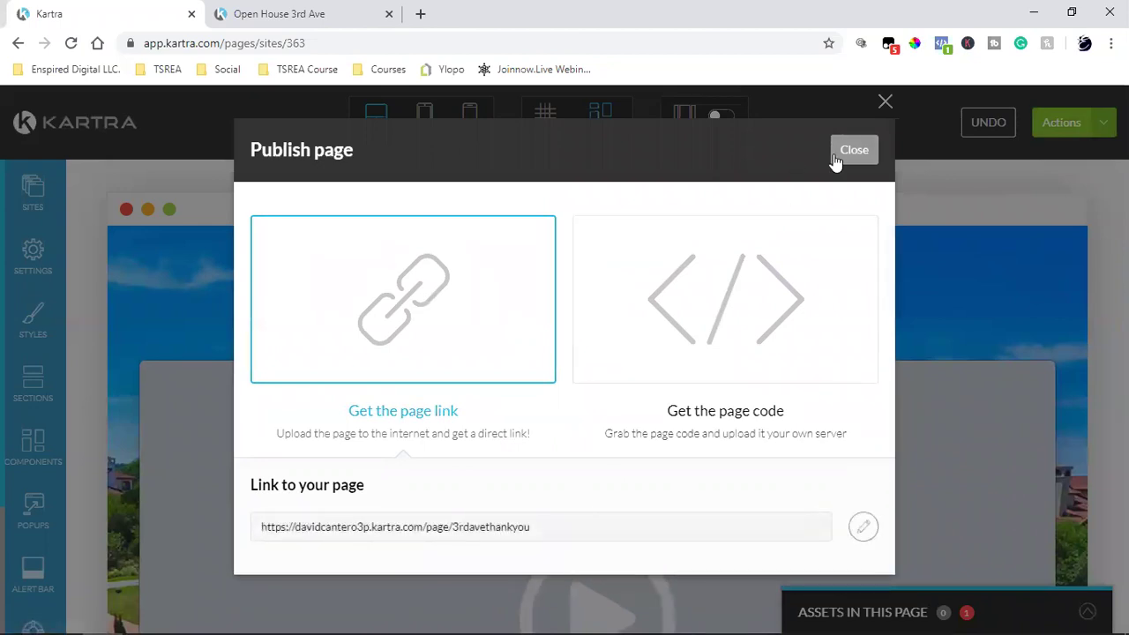
left_click(837, 157)
left_click(1059, 122)
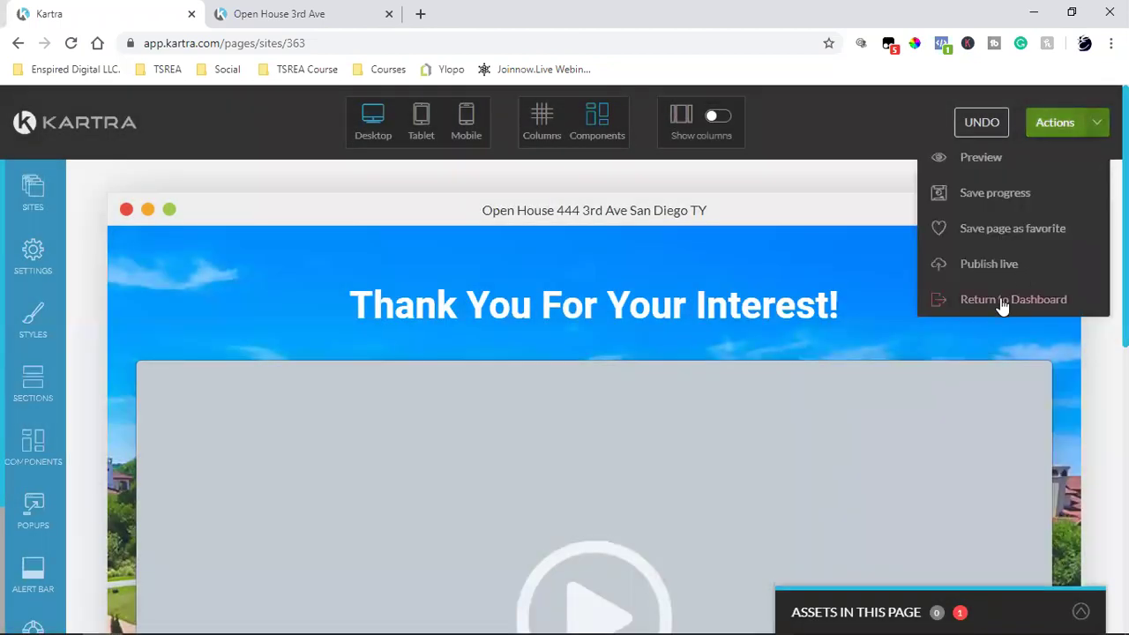
left_click(1000, 299)
left_click(713, 147)
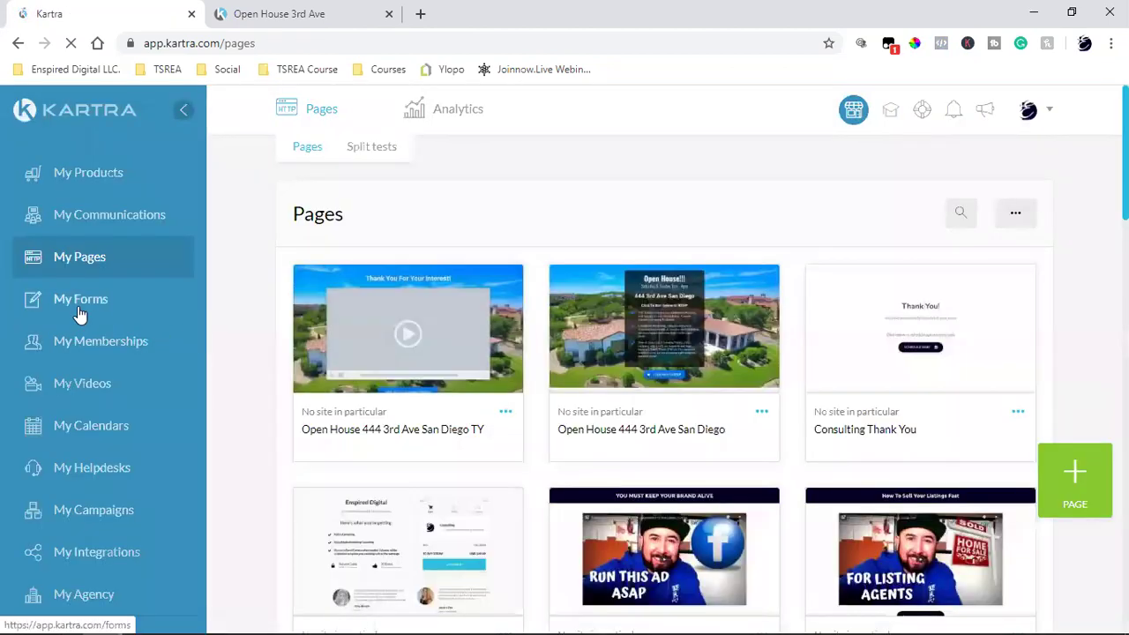
left_click(79, 313)
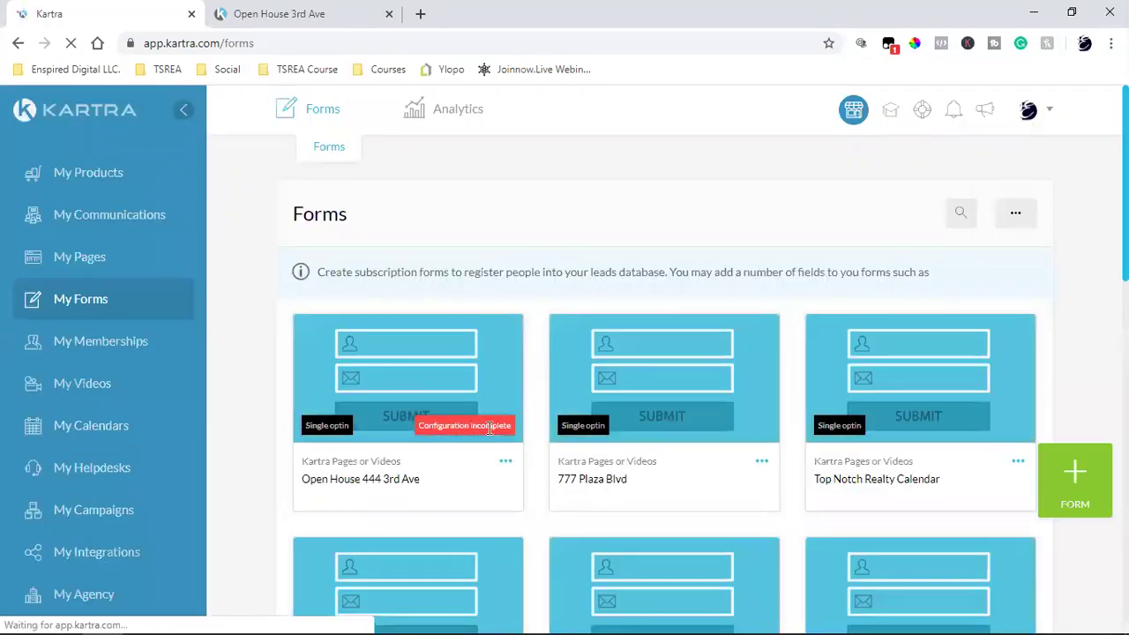
left_click(507, 464)
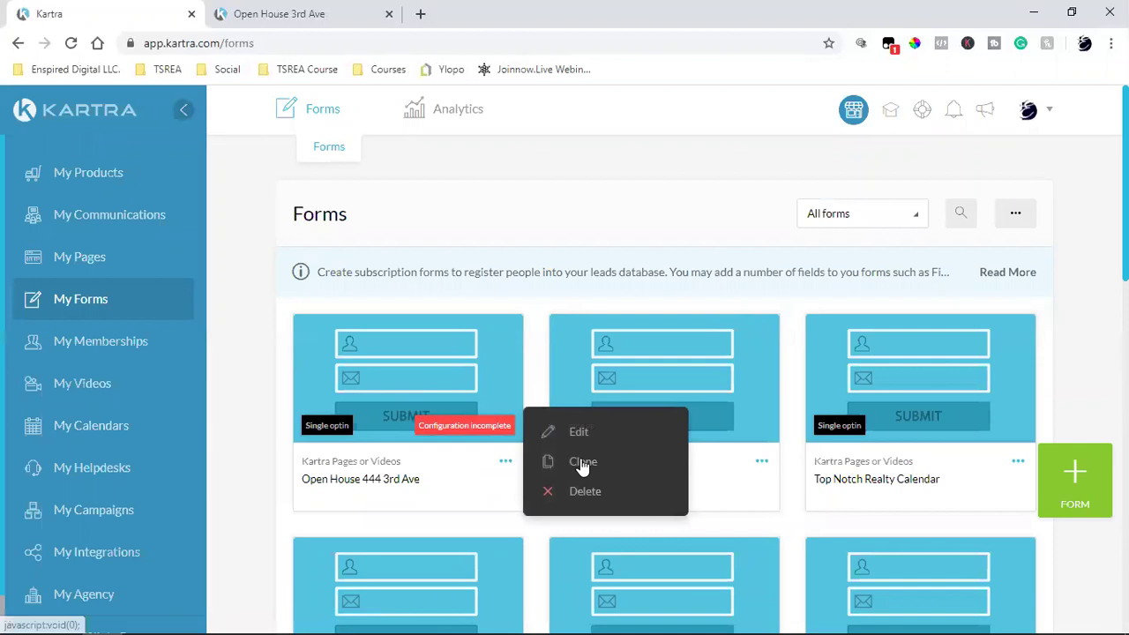
left_click(588, 437)
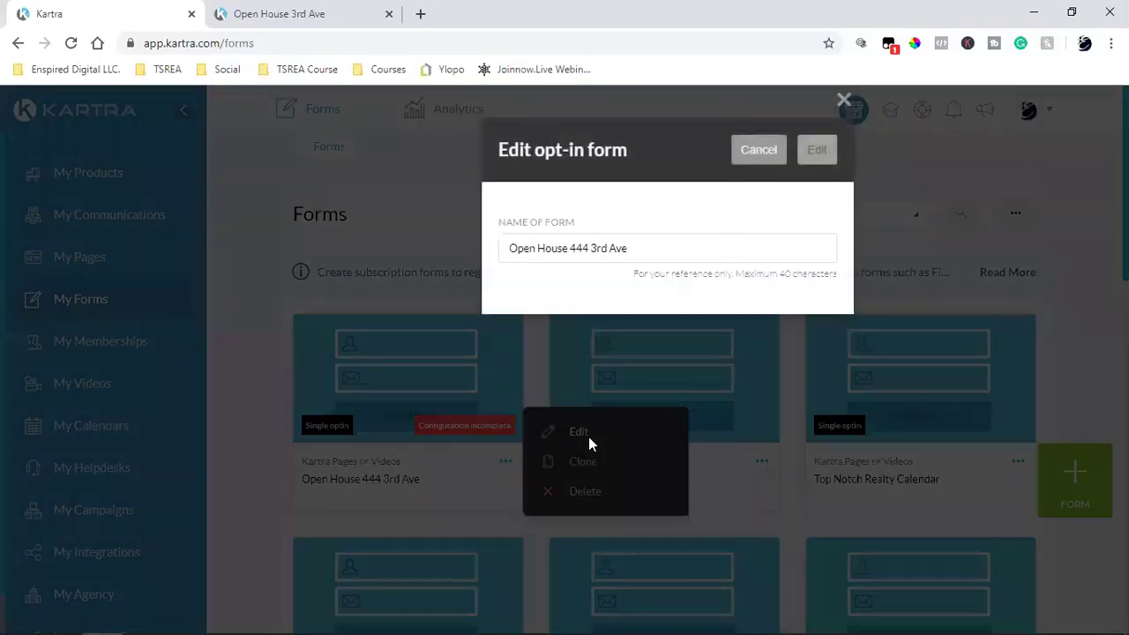
left_click(816, 168)
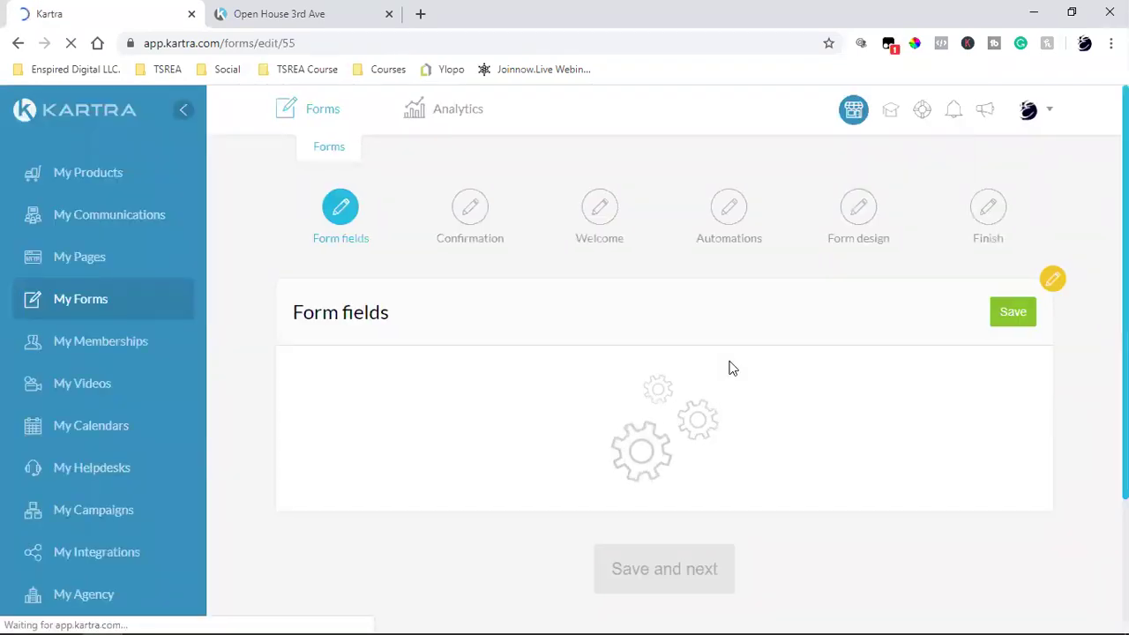
Step: Check the live RSVP page, then save the form fields with just First name and Email
left_click(315, 11)
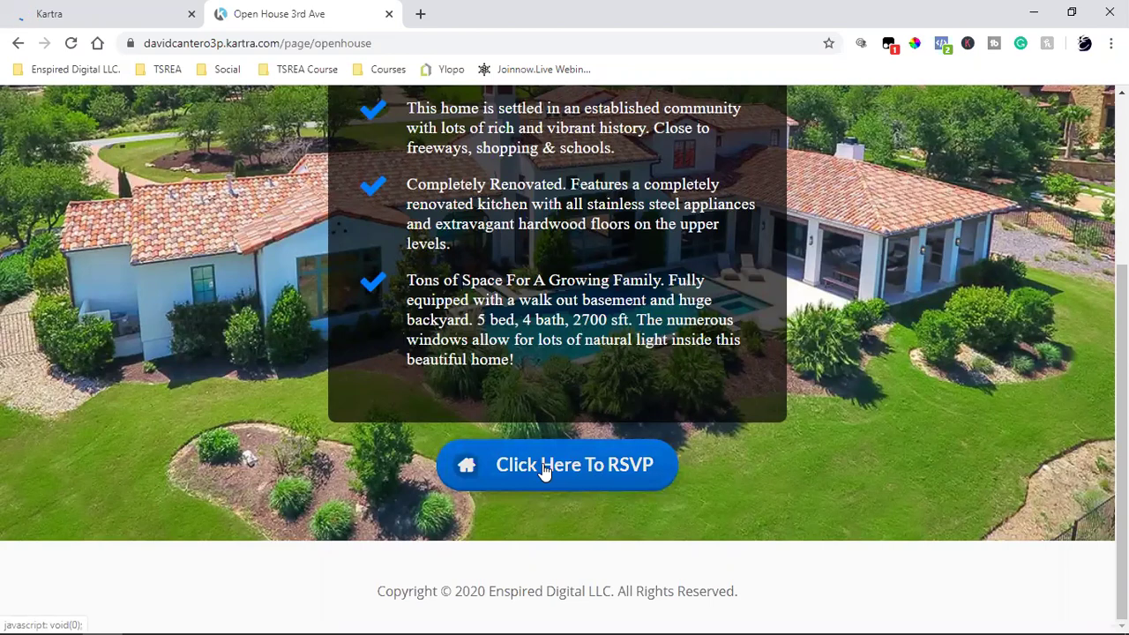
left_click(124, 8)
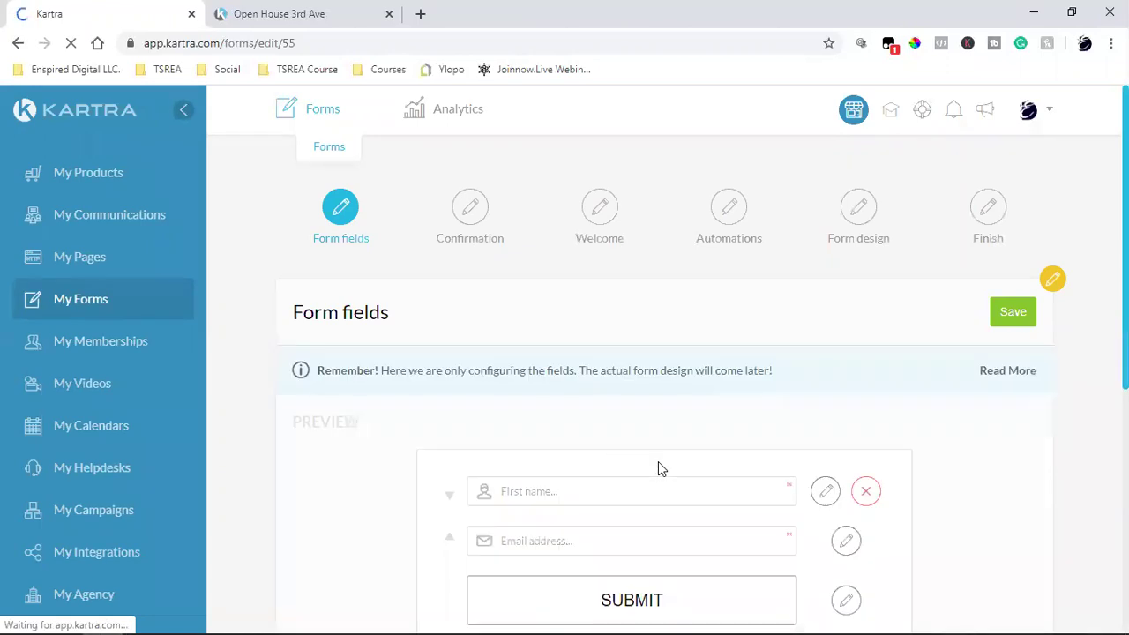
scroll(659, 462, "down", 2)
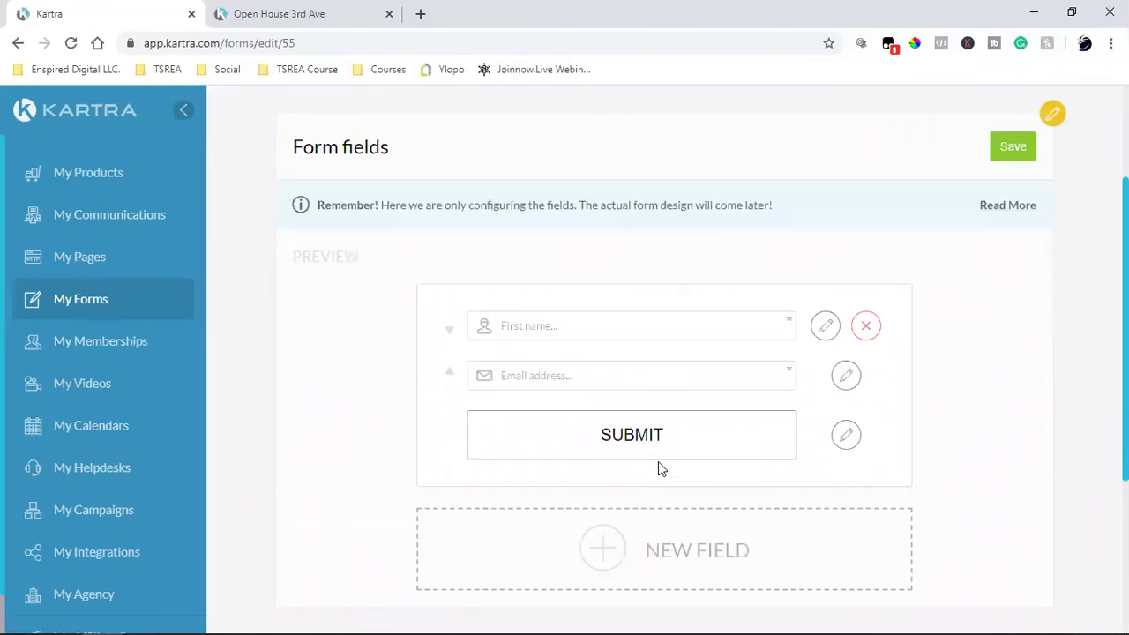
left_click(320, 13)
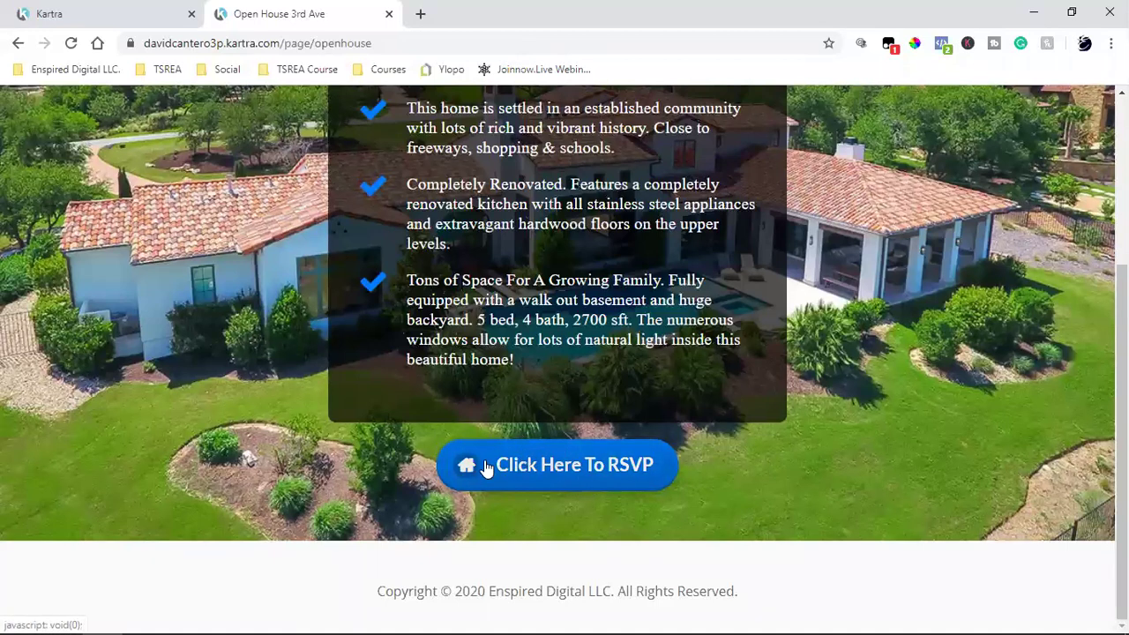
left_click(156, 15)
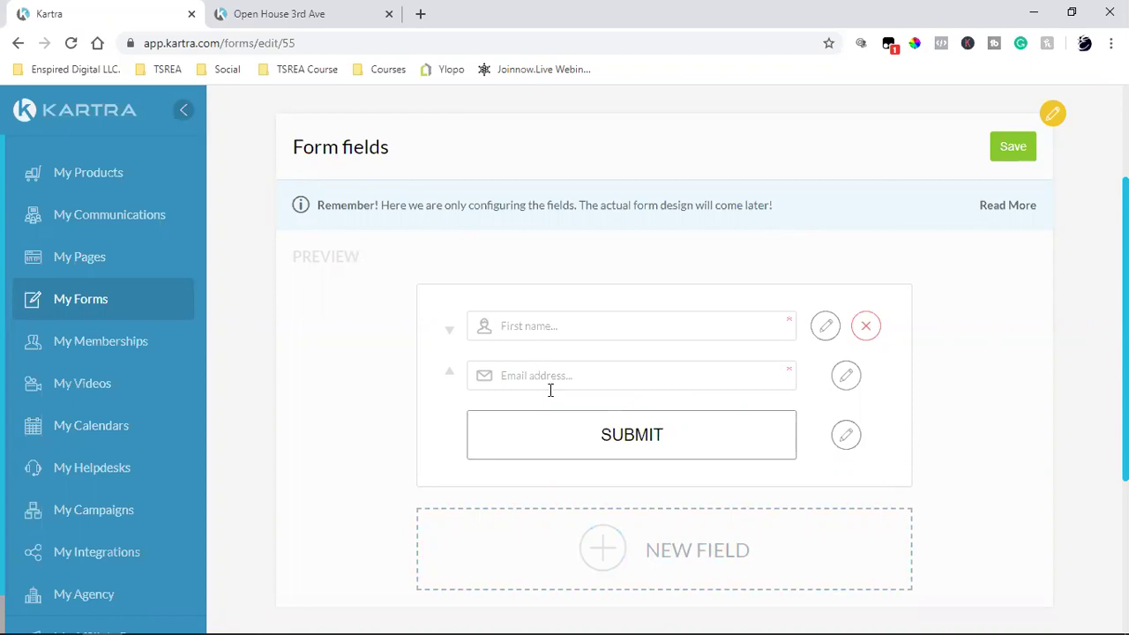
left_click(1028, 158)
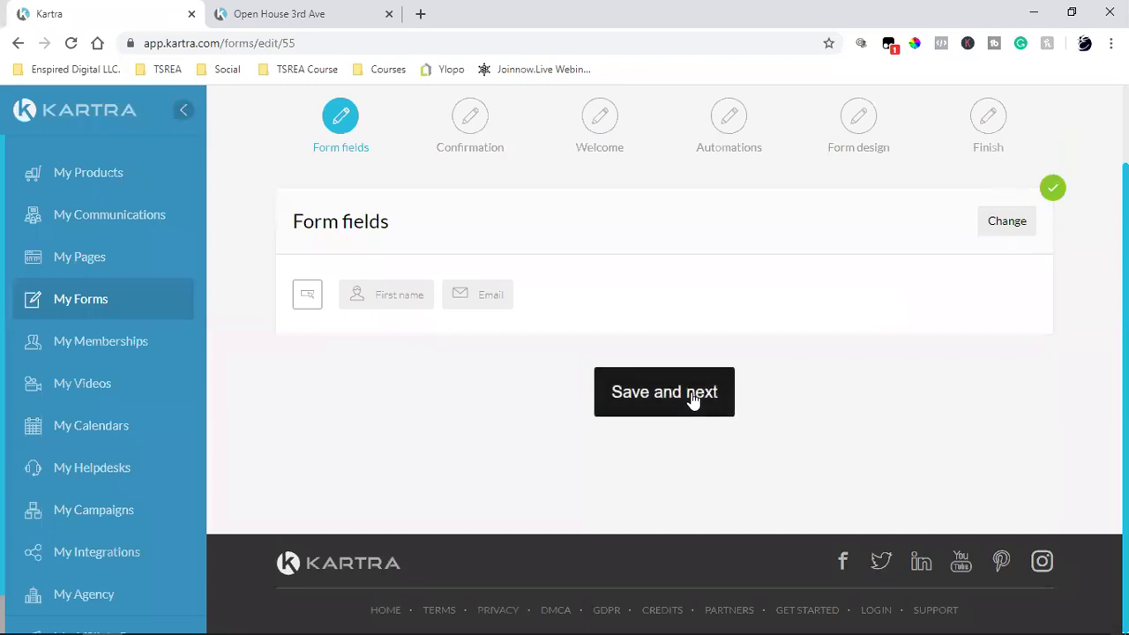
Step: Save the fields, move to the opt-in step, and review the Success page section
left_click(694, 399)
scroll(695, 400, "up", 2)
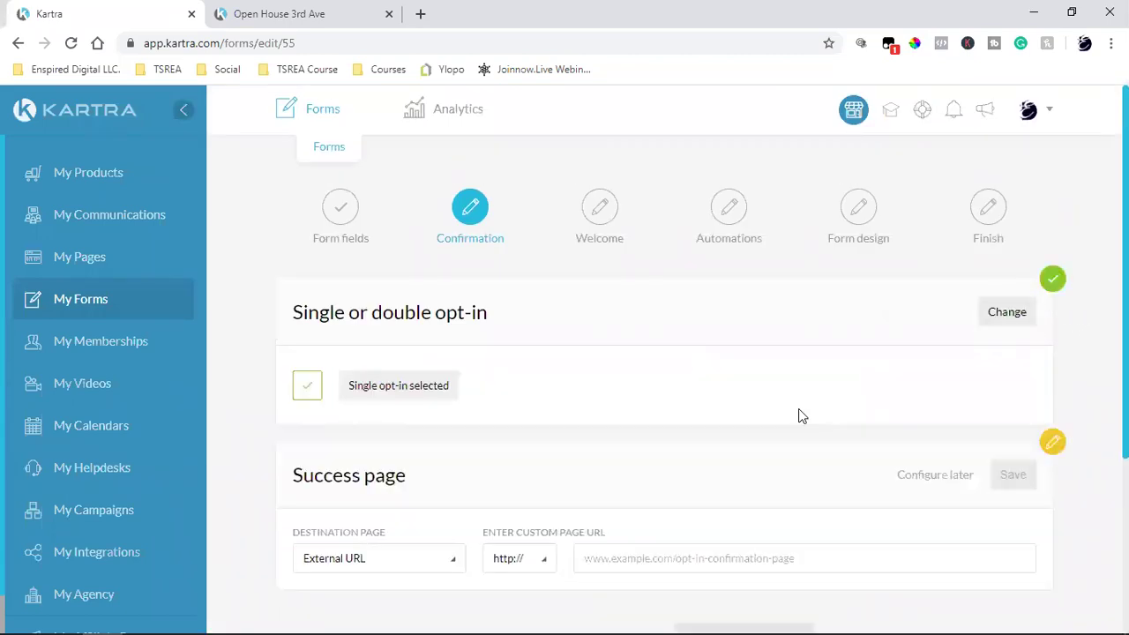
scroll(799, 415, "down", 2)
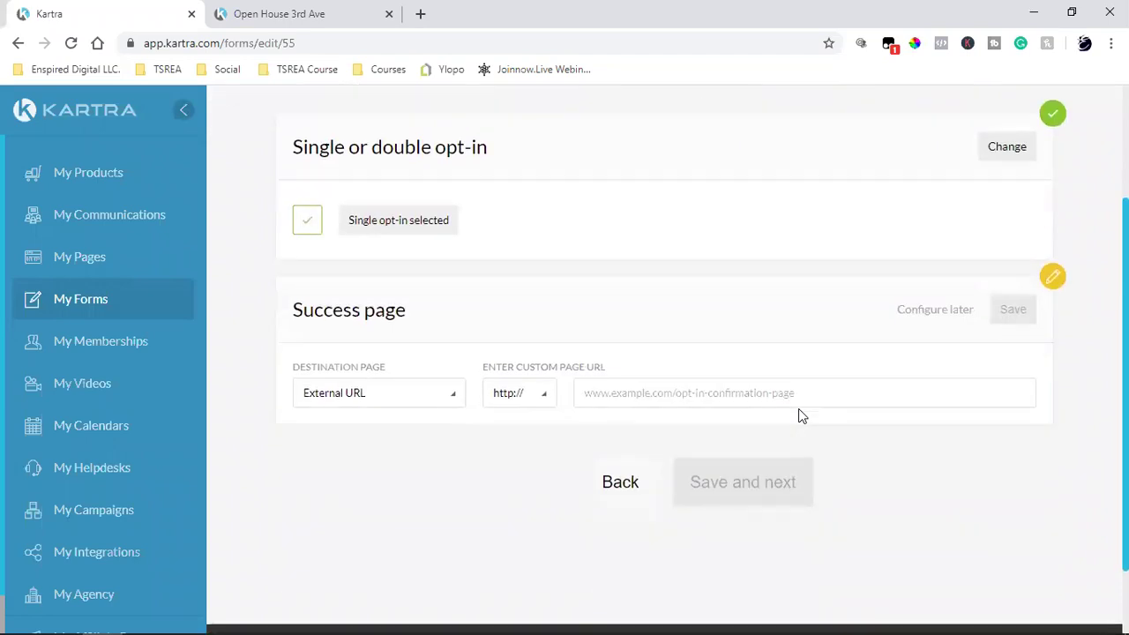
scroll(798, 415, "up", 2)
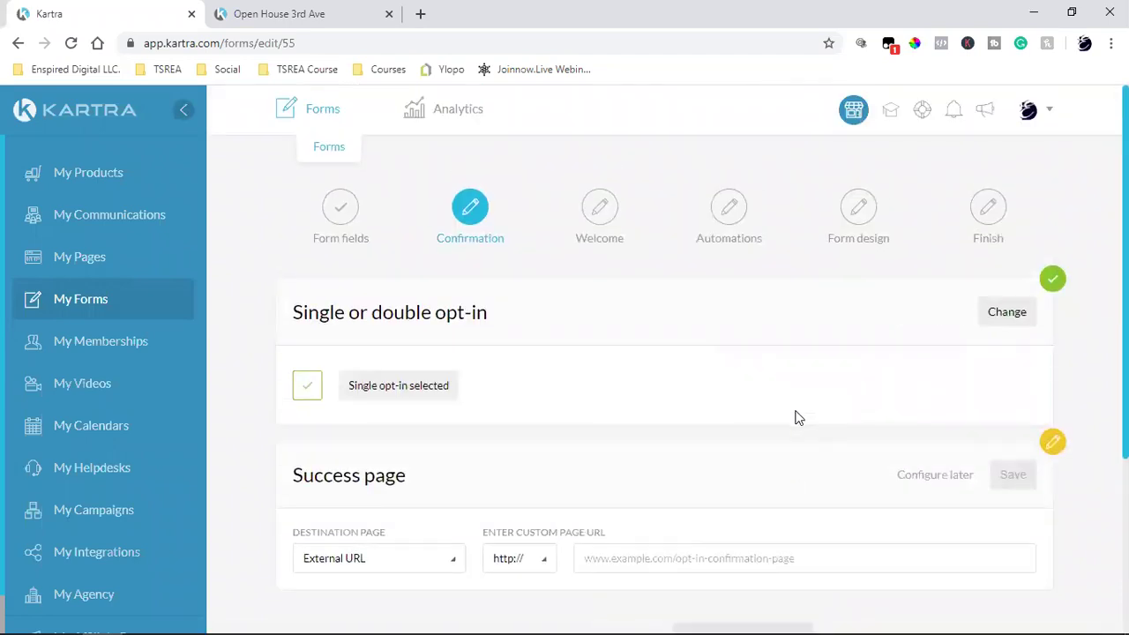
scroll(358, 304, "down", 2)
triple_click(331, 309)
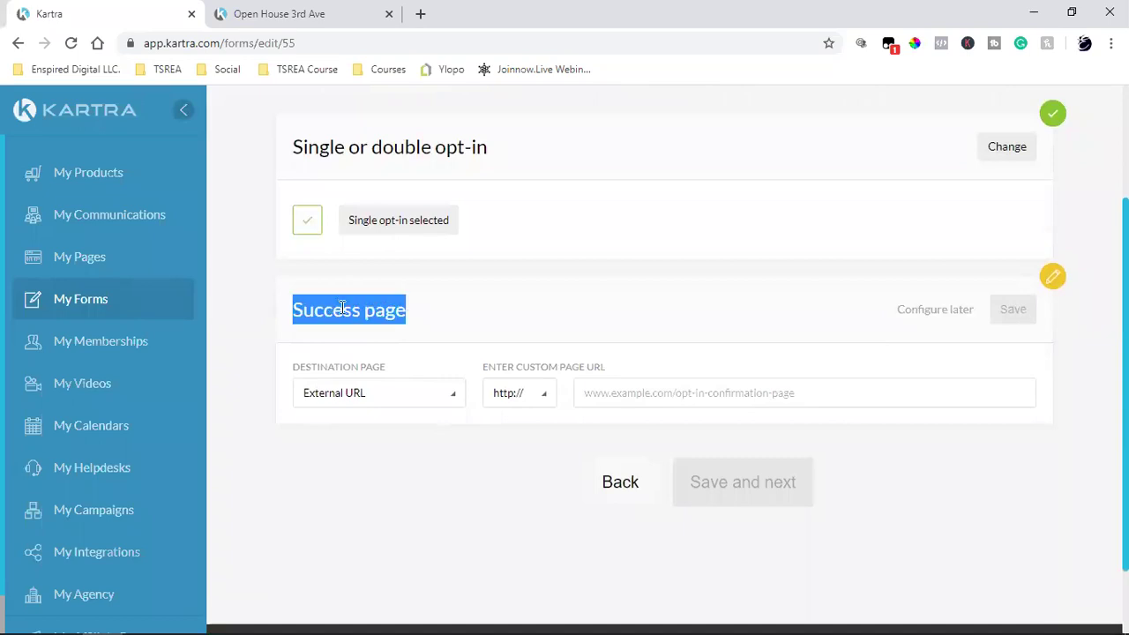
scroll(454, 319, "up", 2)
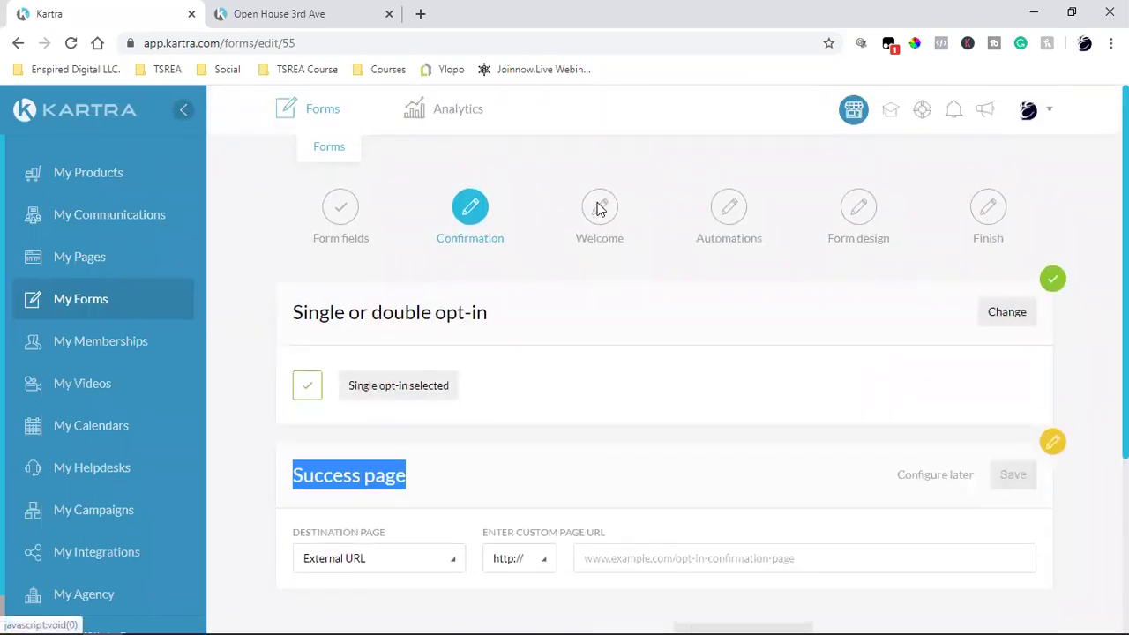
scroll(617, 374, "down", 2)
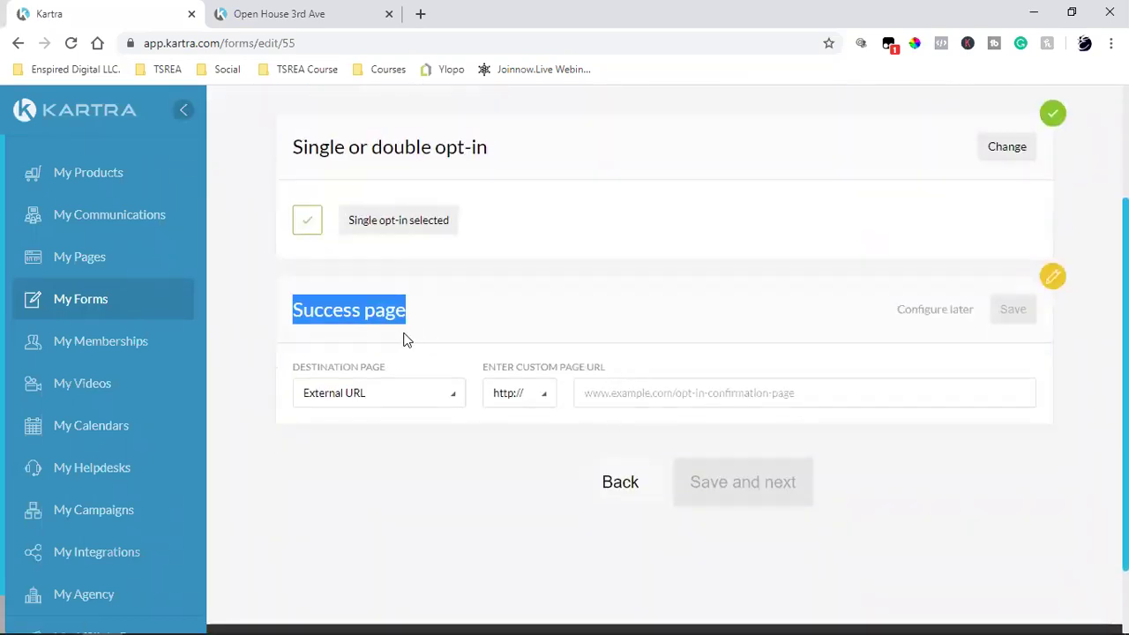
left_click(363, 319)
triple_click(363, 320)
left_click(363, 319)
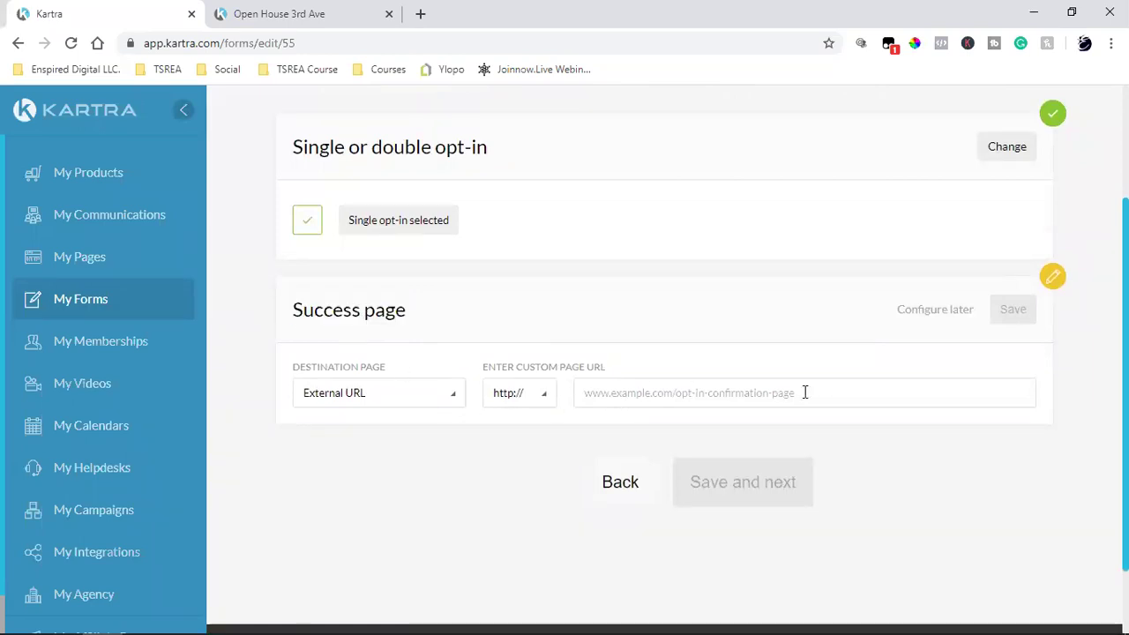
Step: Set Destination Page to Kartra pages, with Site left as No site in particular
left_click(370, 402)
left_click(353, 466)
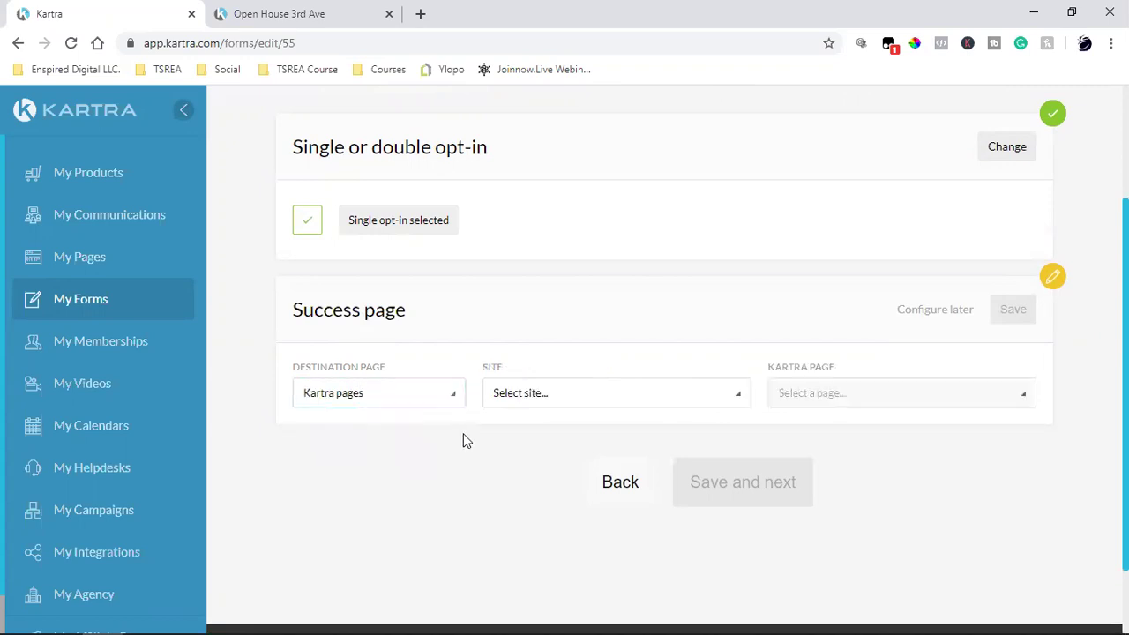
left_click(559, 398)
left_click(540, 455)
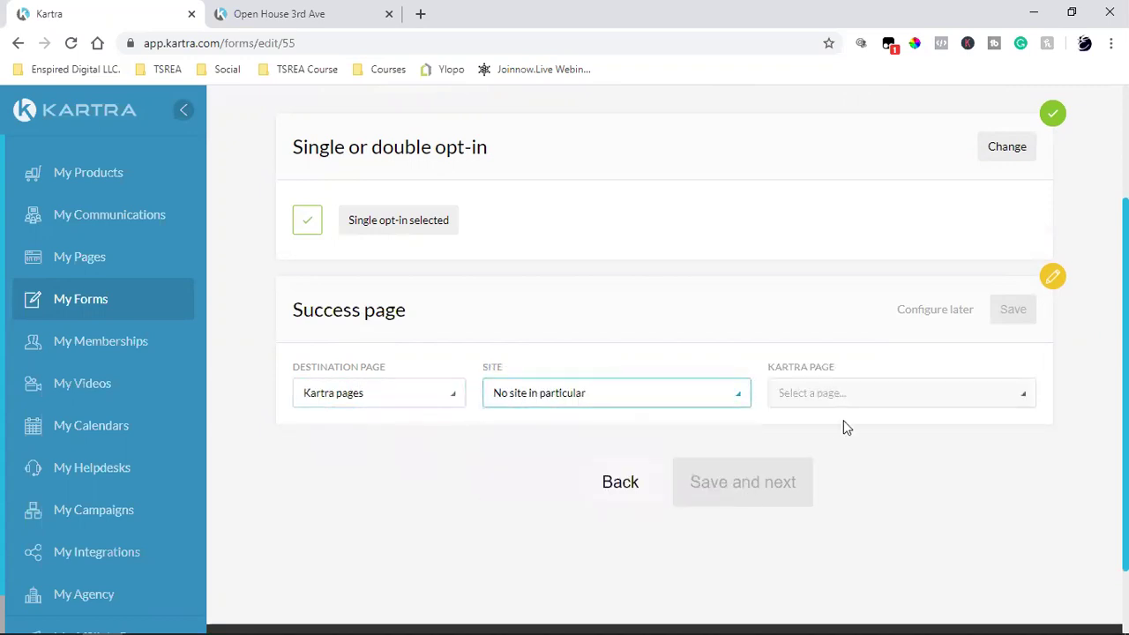
left_click(900, 402)
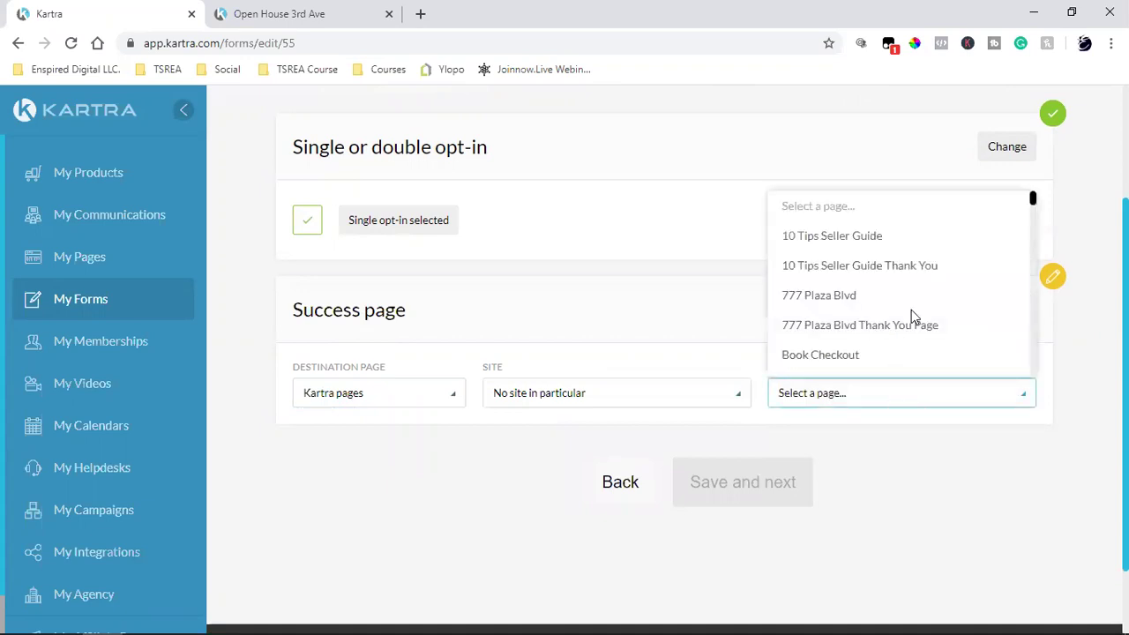
scroll(1037, 200, "down", 2)
left_click_drag(1037, 211, 1037, 362)
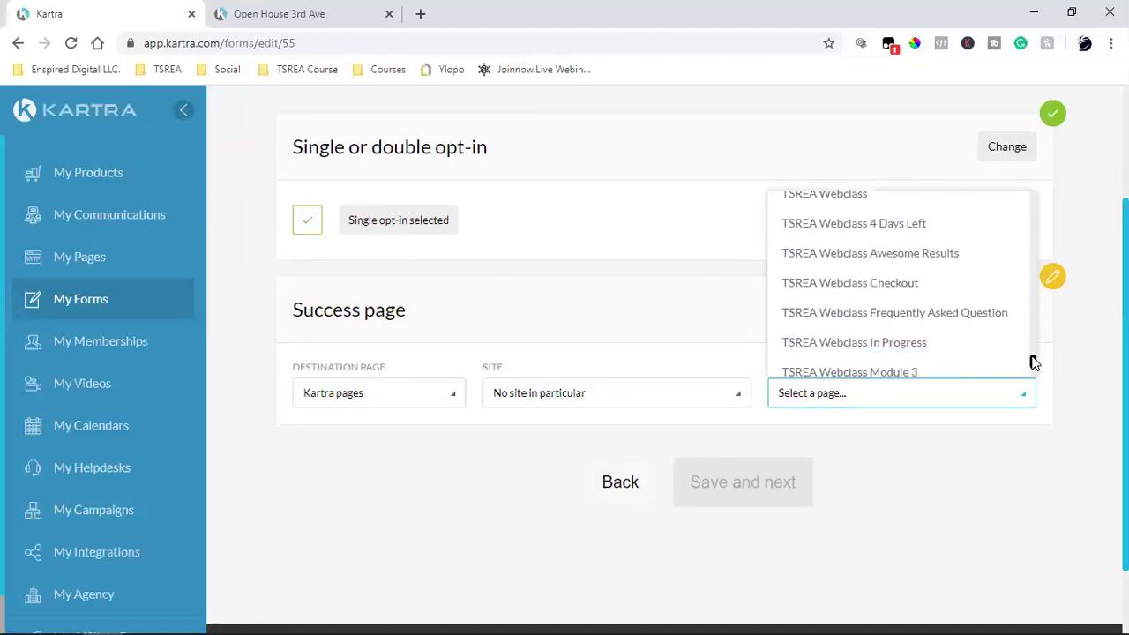
scroll(1014, 353, "down", 2)
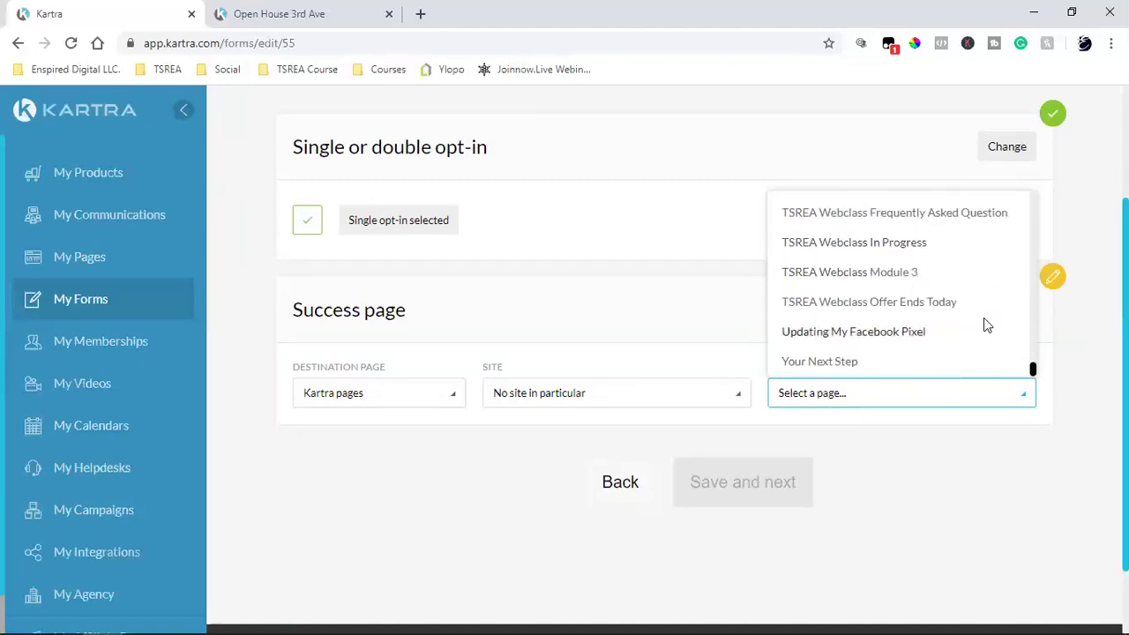
left_click_drag(1034, 370, 1029, 192)
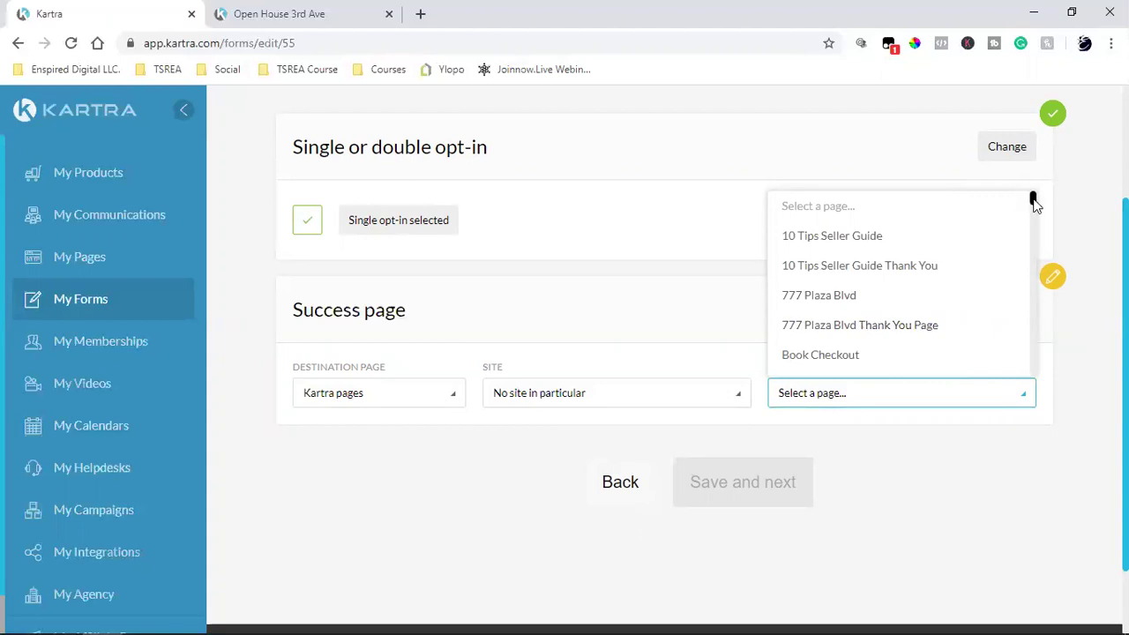
left_click_drag(1035, 202, 1036, 208)
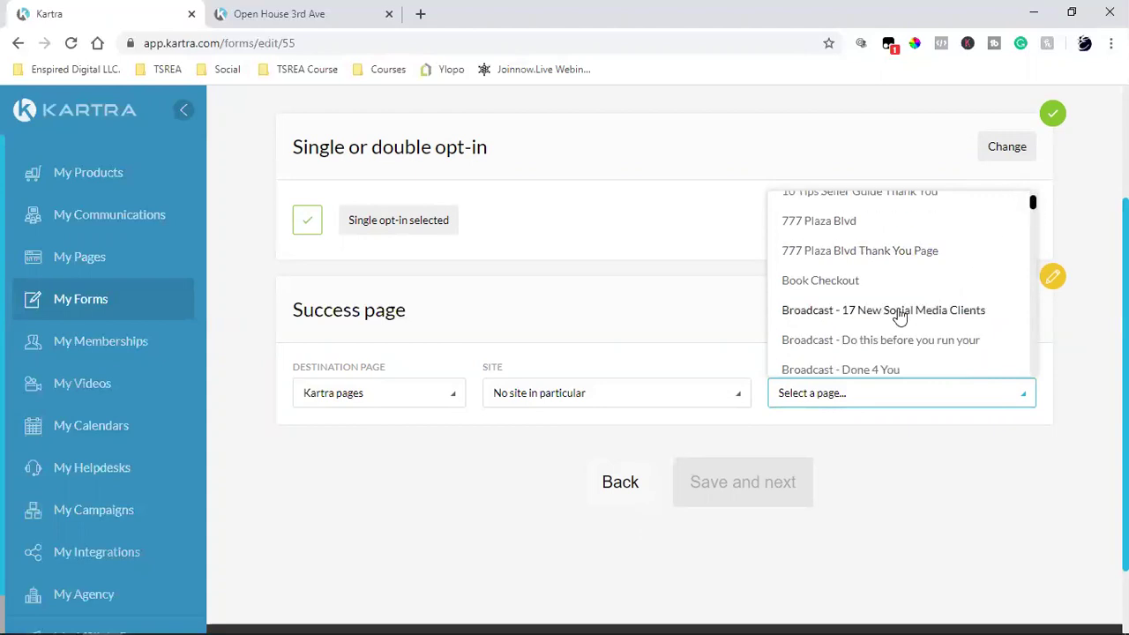
scroll(910, 311, "down", 2)
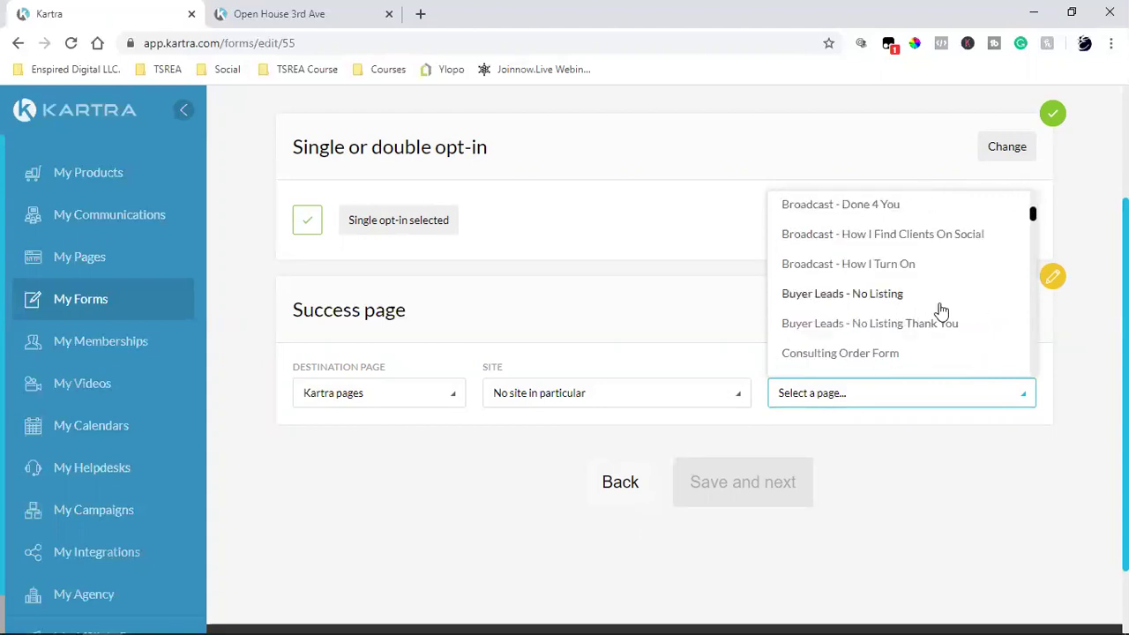
scroll(941, 310, "down", 2)
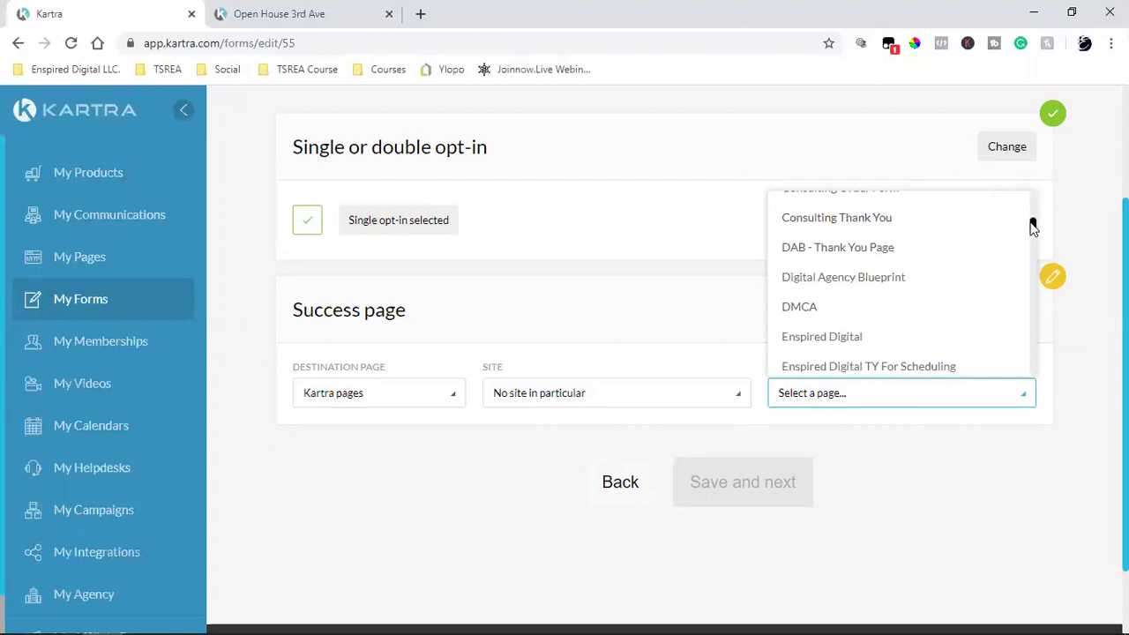
left_click_drag(1033, 227, 1035, 238)
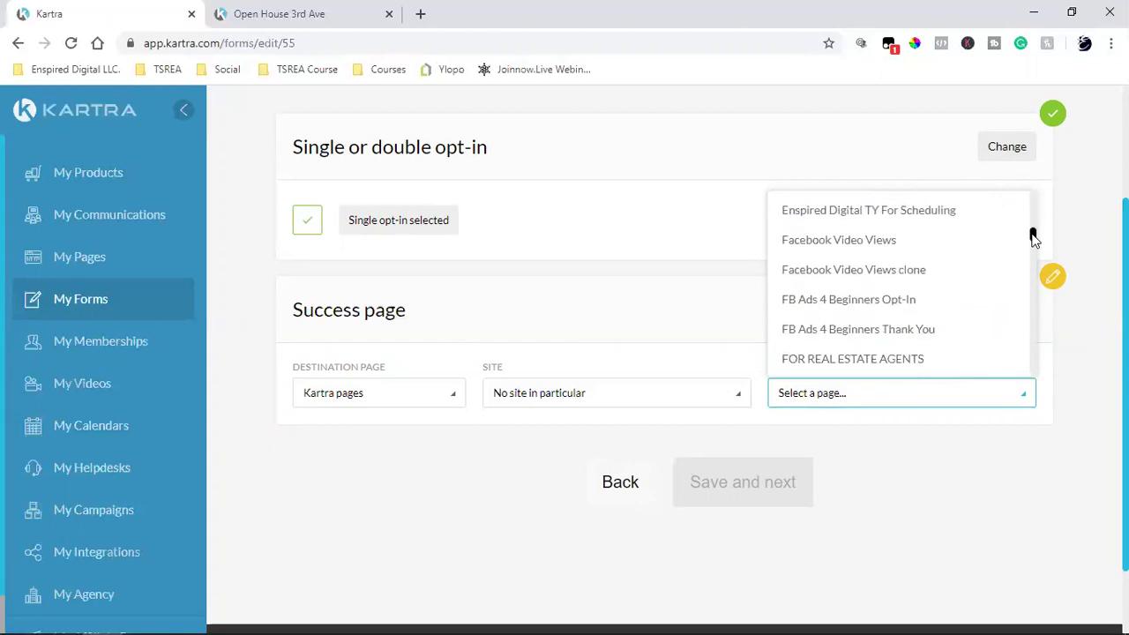
scroll(1034, 238, "down", 1)
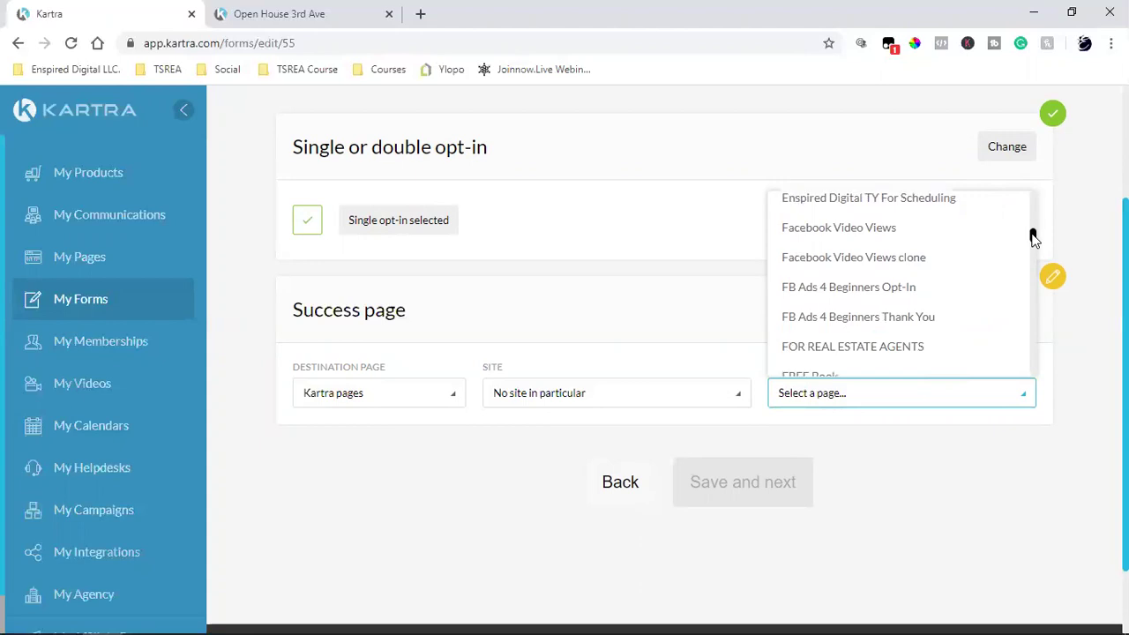
scroll(1034, 238, "down", 1)
left_click_drag(1034, 238, 1034, 247)
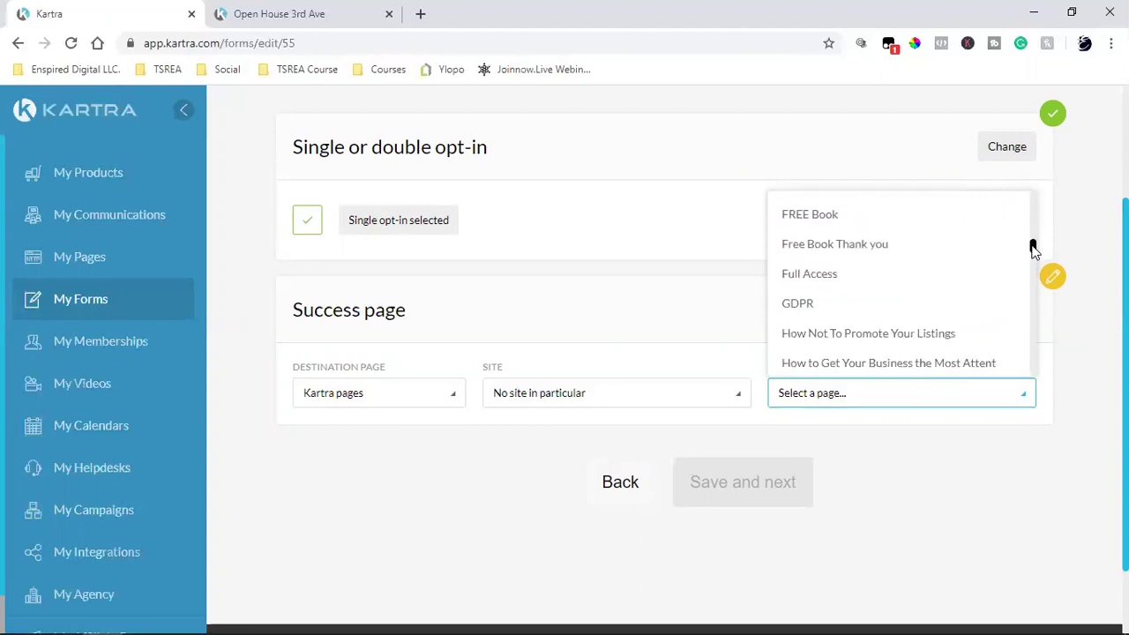
left_click_drag(1034, 248, 1034, 257)
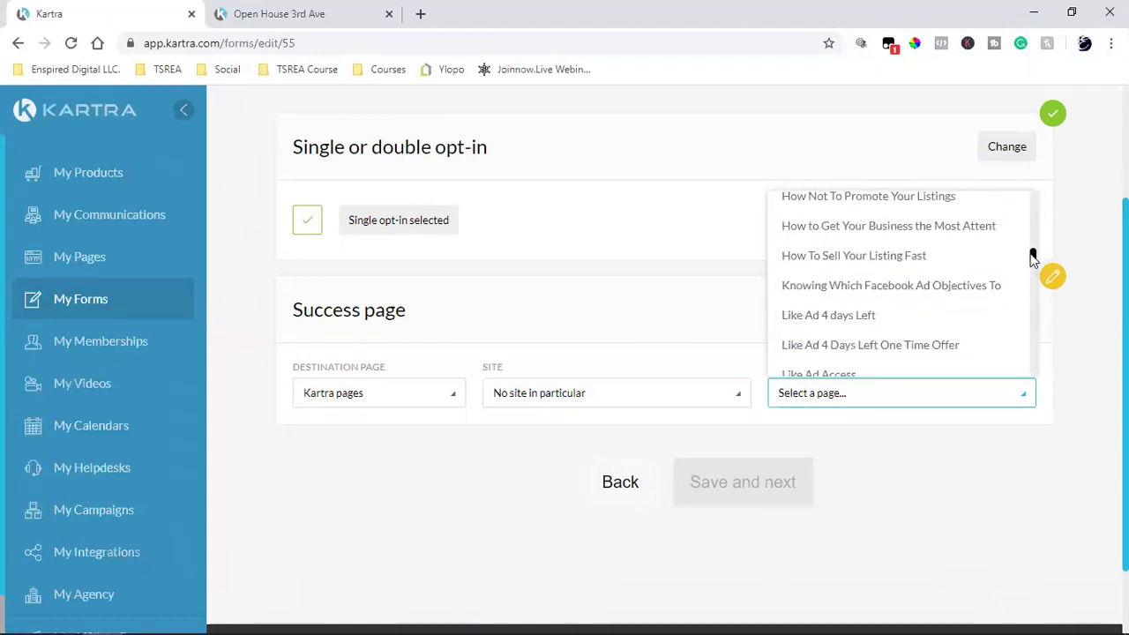
left_click_drag(1035, 258, 1030, 279)
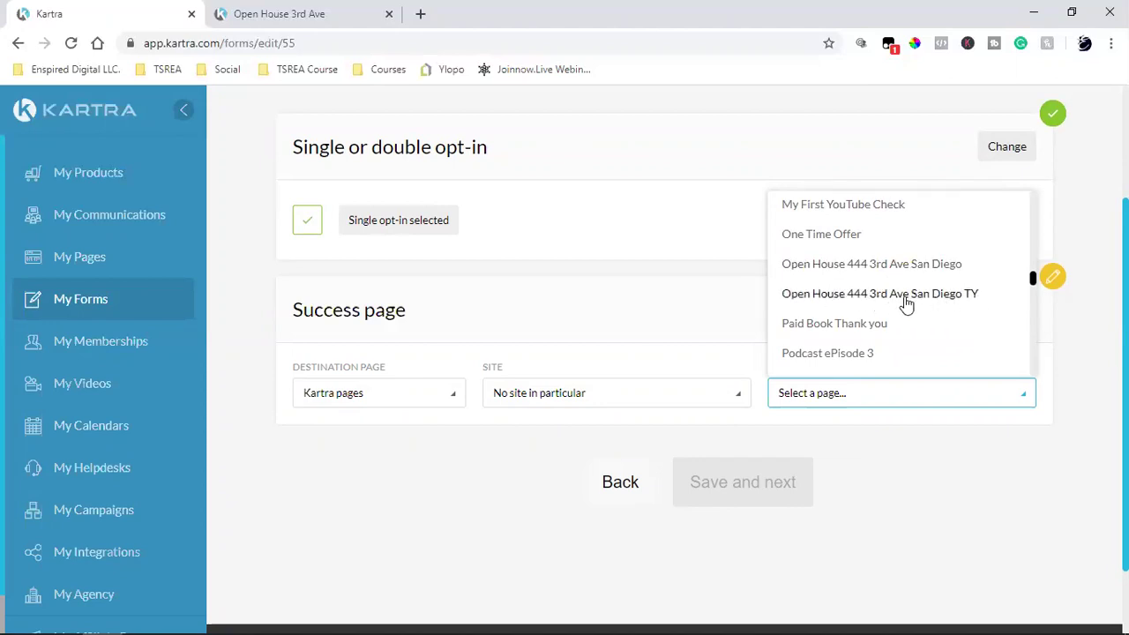
left_click(914, 294)
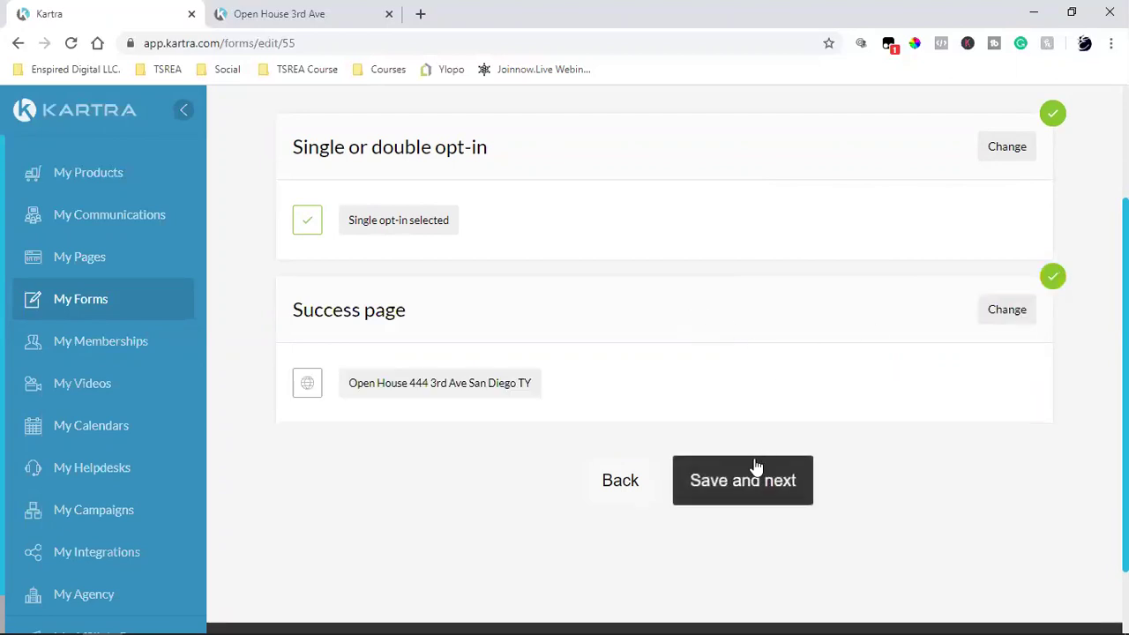
Step: Continue to the welcome step and enable a welcome email, keeping the default gateway and sender
left_click(740, 471)
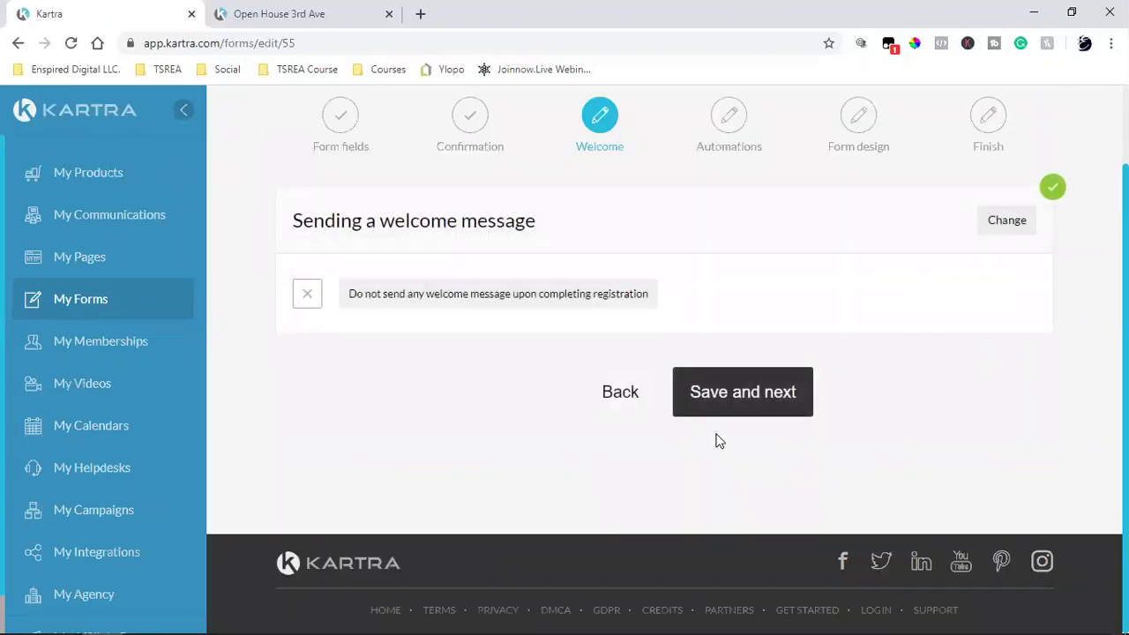
left_click(1007, 221)
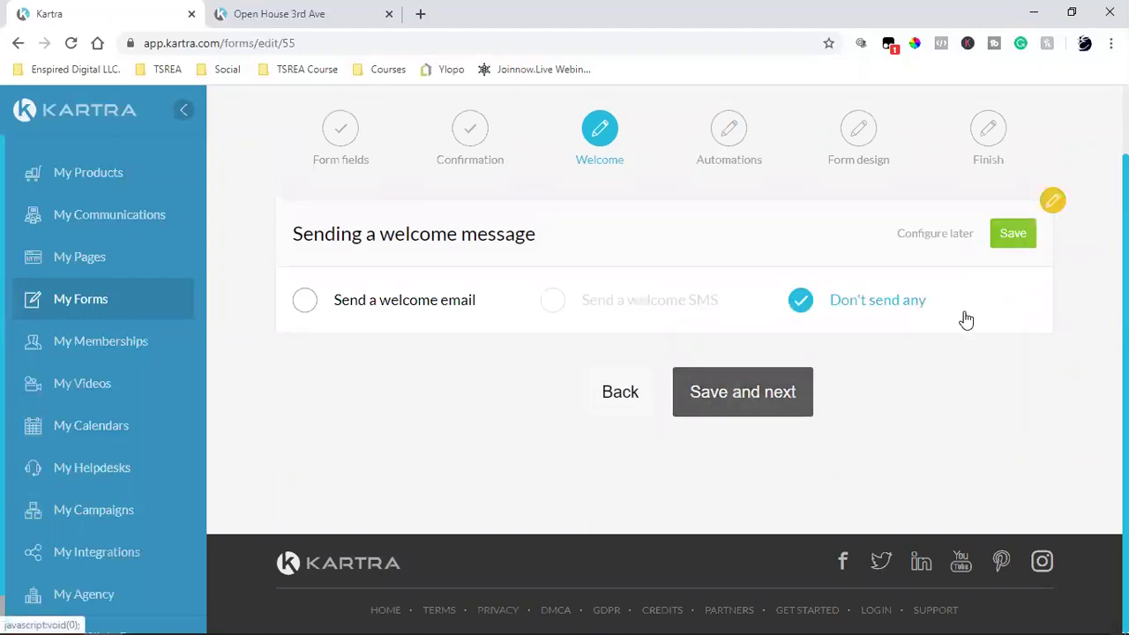
left_click(311, 304)
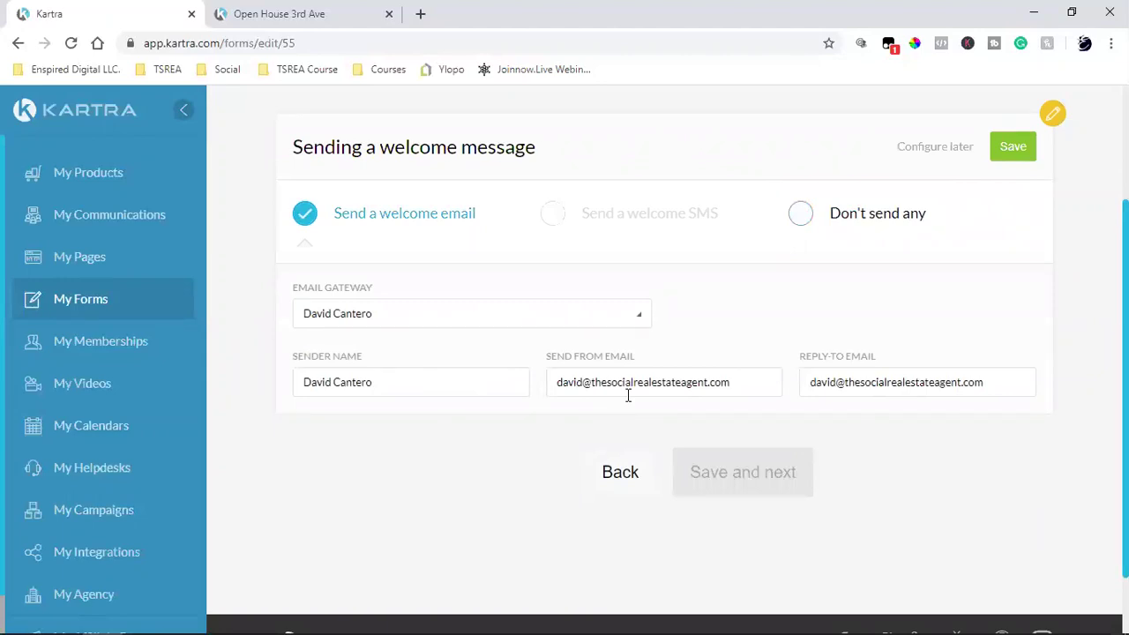
triple_click(678, 385)
double_click(679, 385)
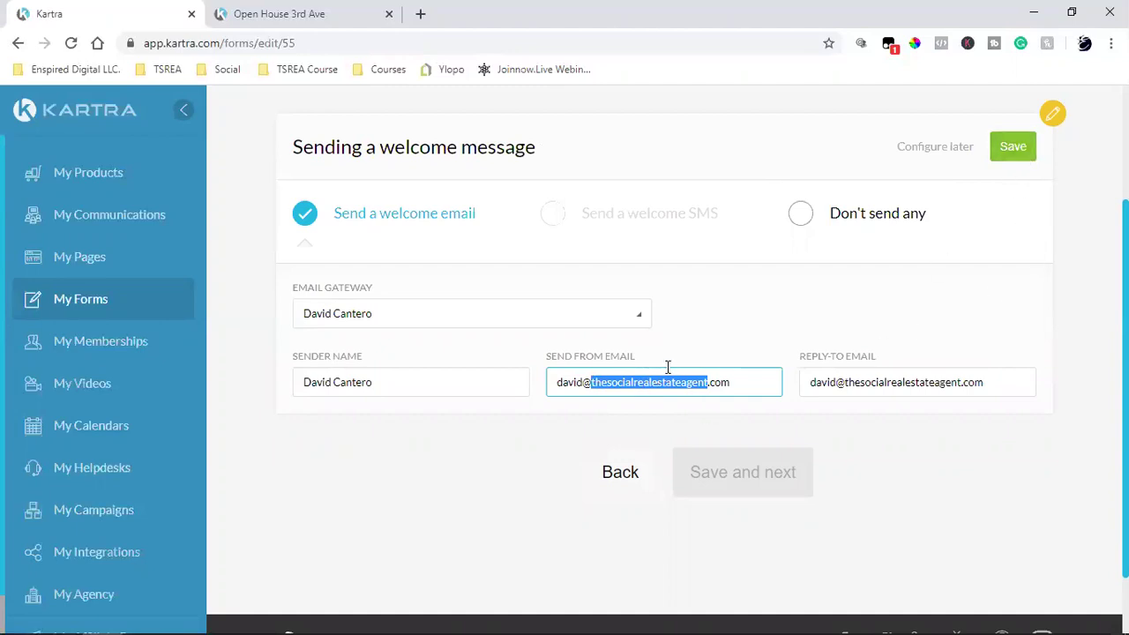
left_click(1011, 146)
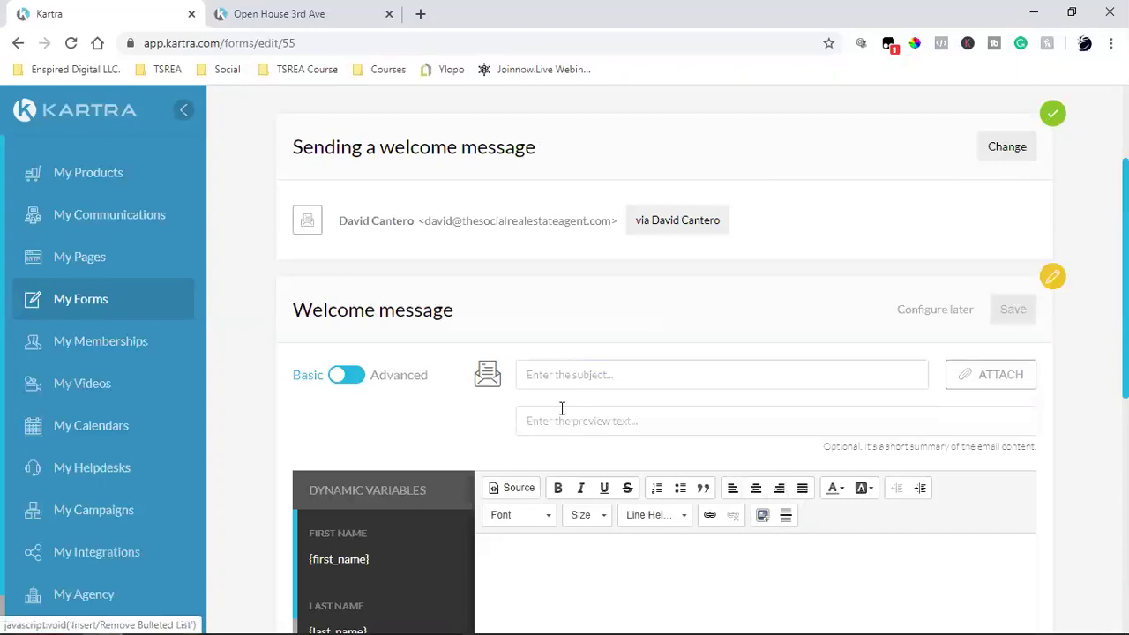
Step: Copy the {first_name} variable from the basic welcome message
double_click(352, 557)
right_click(352, 560)
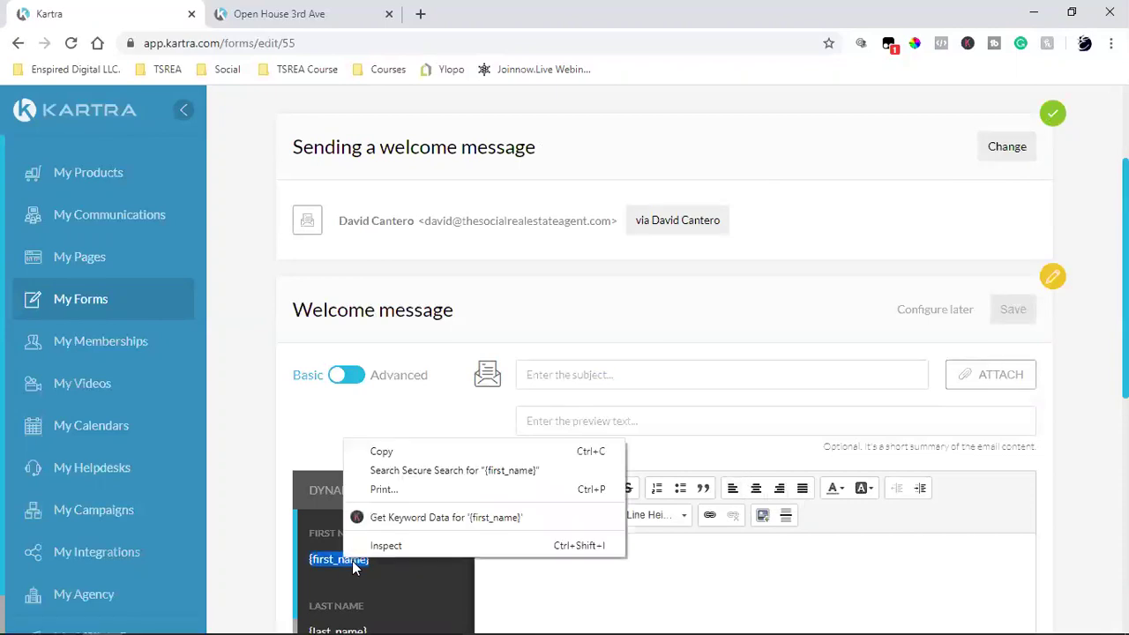
left_click(405, 452)
scroll(415, 433, "down", 2)
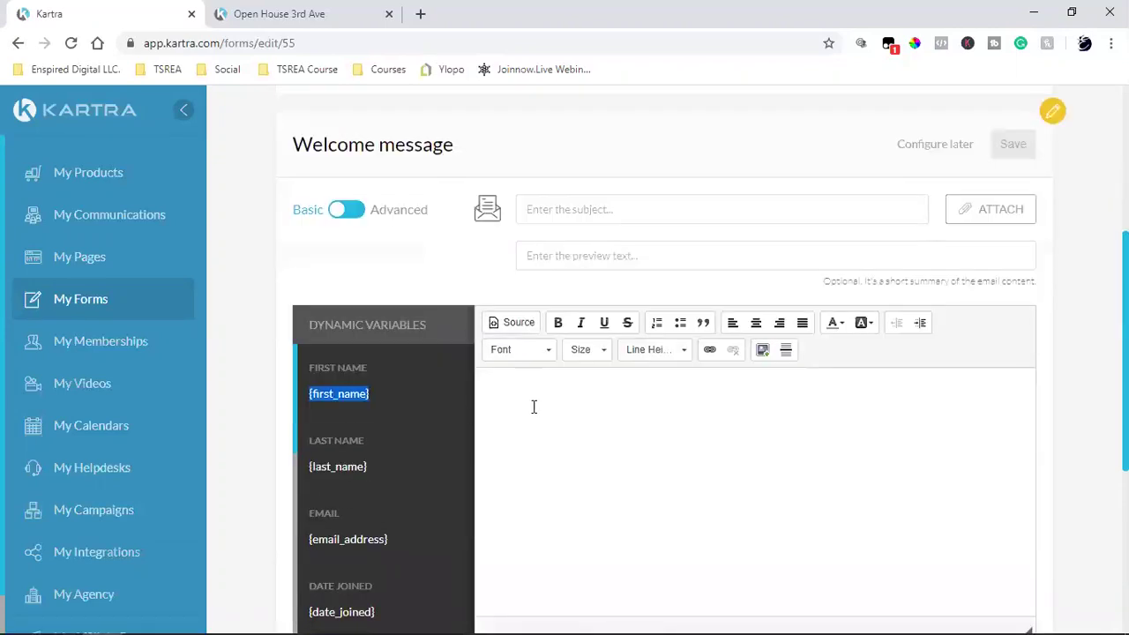
scroll(418, 277, "up", 2)
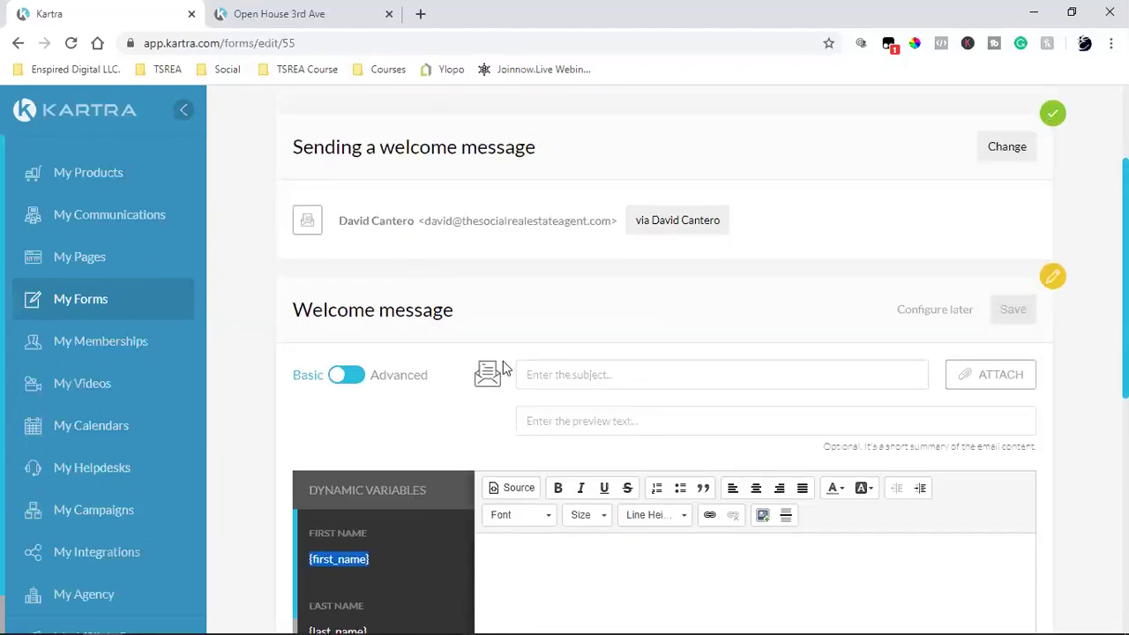
scroll(503, 369, "down", 2)
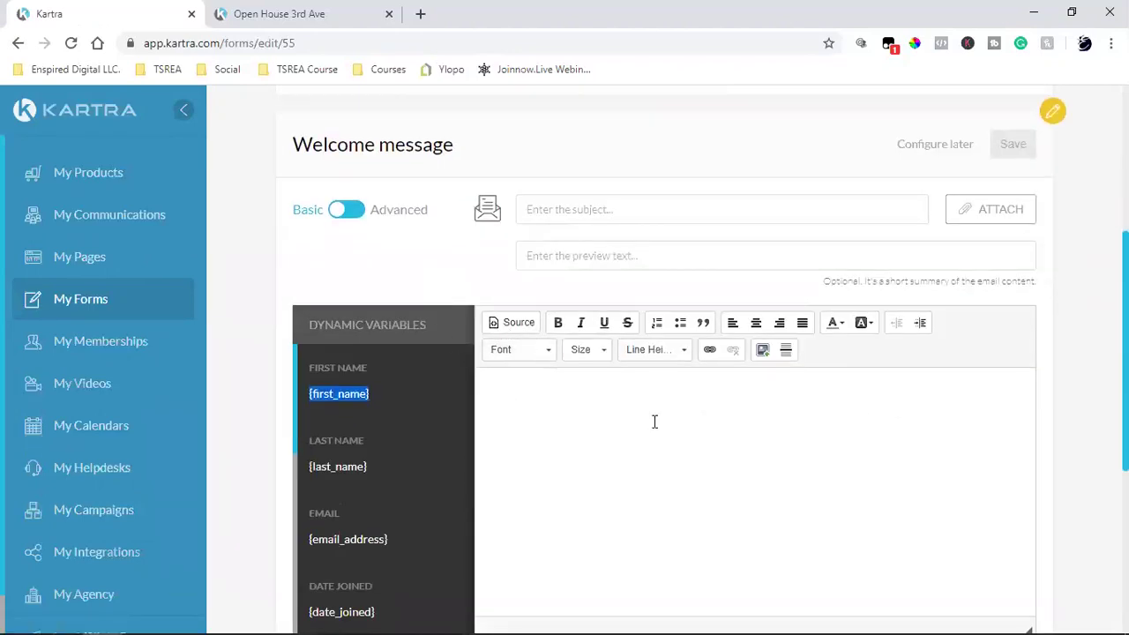
Step: Switch to the advanced designer and load the blue Consectetur Adipiscing full template into the email
left_click(365, 218)
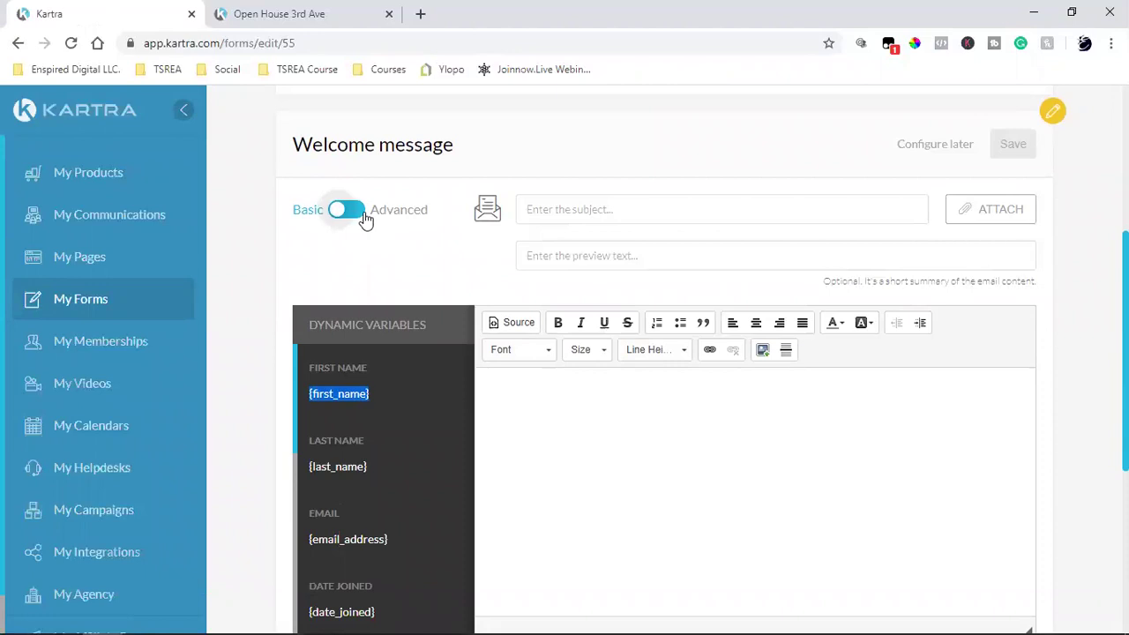
left_click(371, 372)
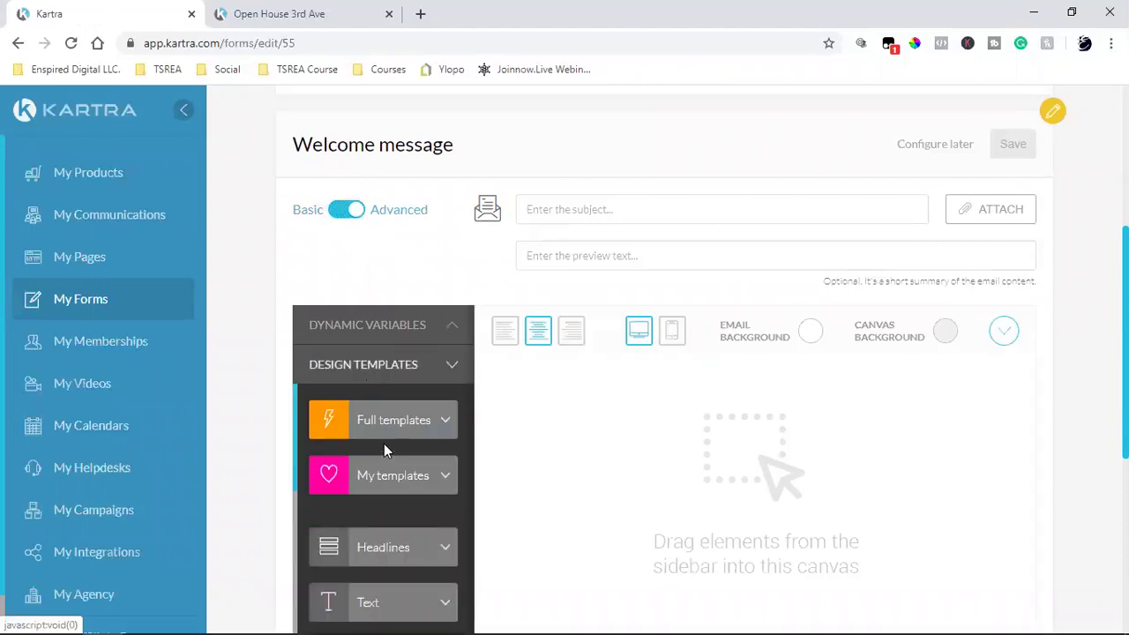
left_click(360, 432)
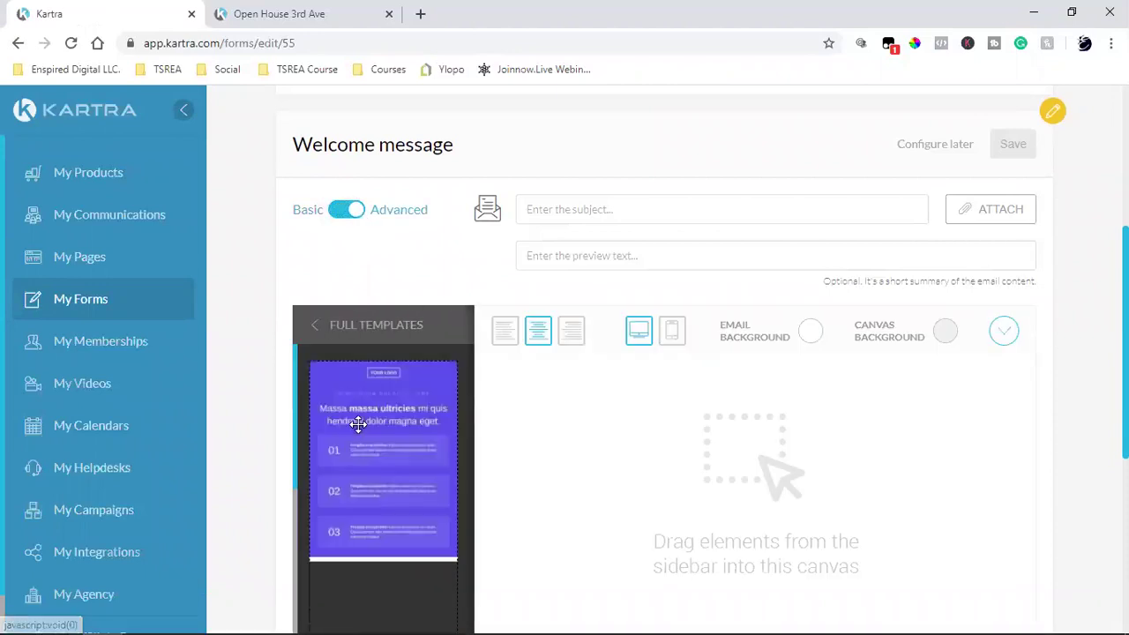
scroll(318, 445, "down", 2)
scroll(375, 342, "down", 8)
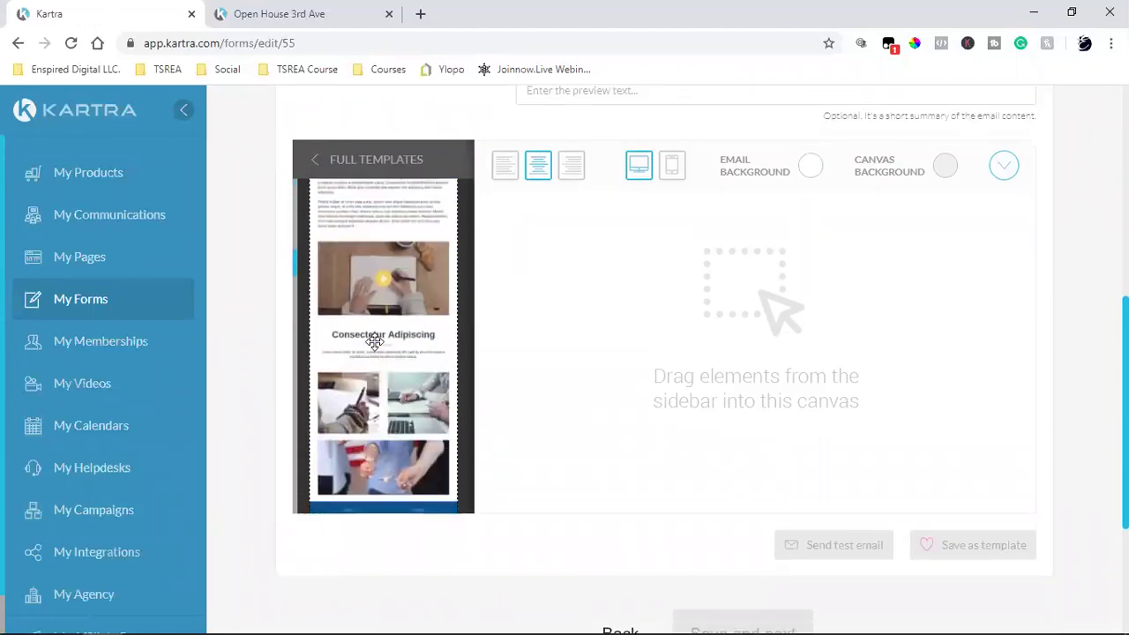
scroll(375, 342, "up", 3)
left_click_drag(360, 353, 716, 237)
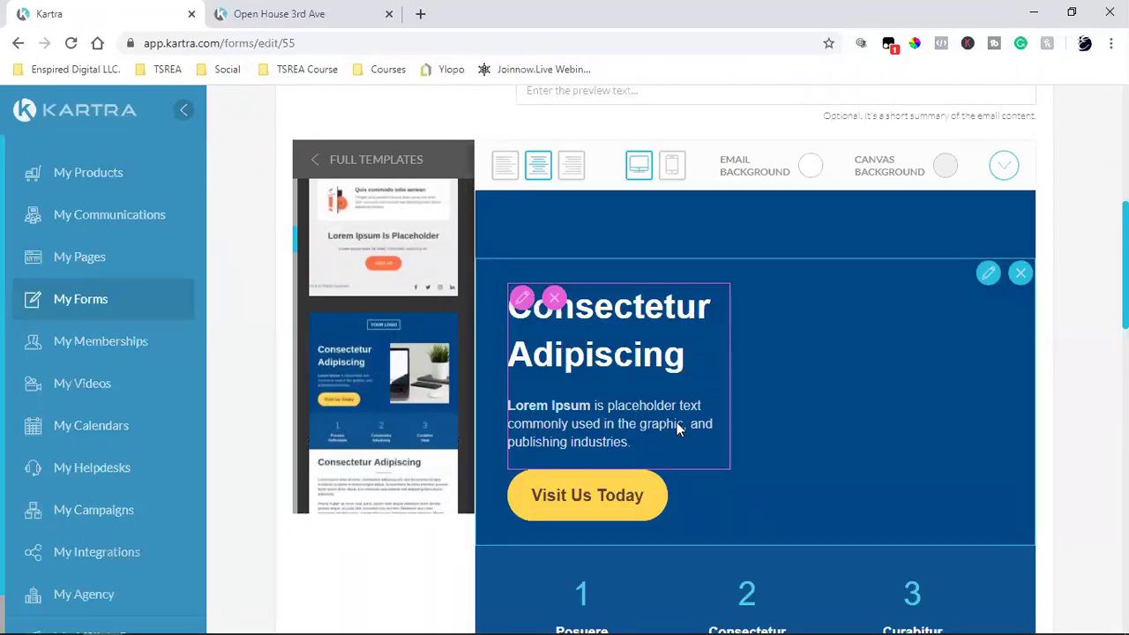
scroll(893, 304, "down", 4)
scroll(900, 298, "up", 2)
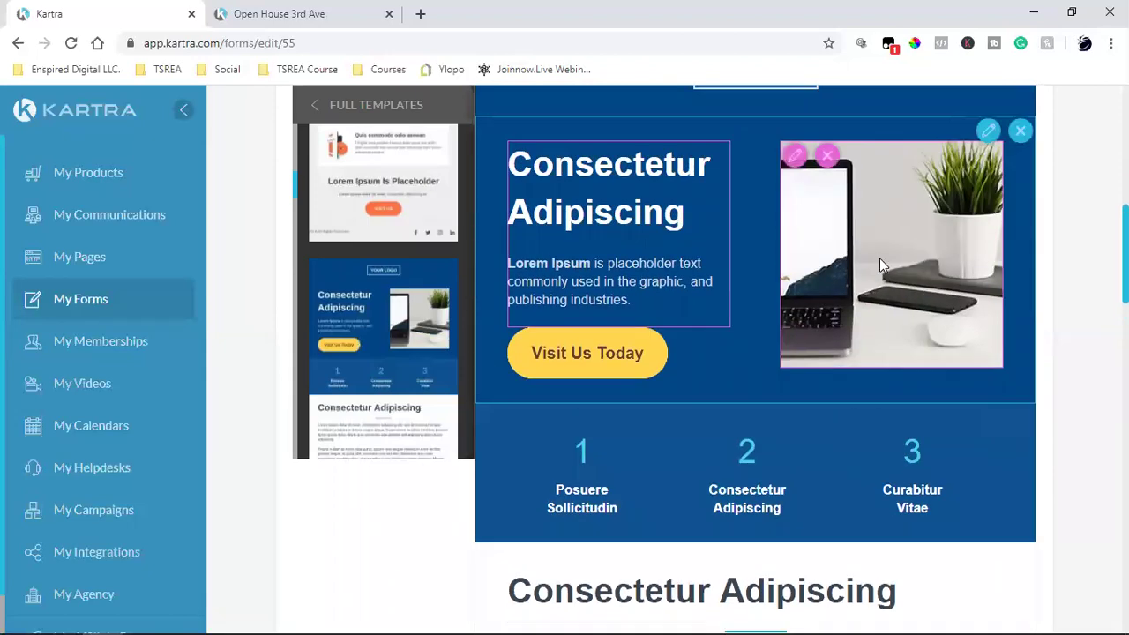
scroll(864, 310, "down", 4)
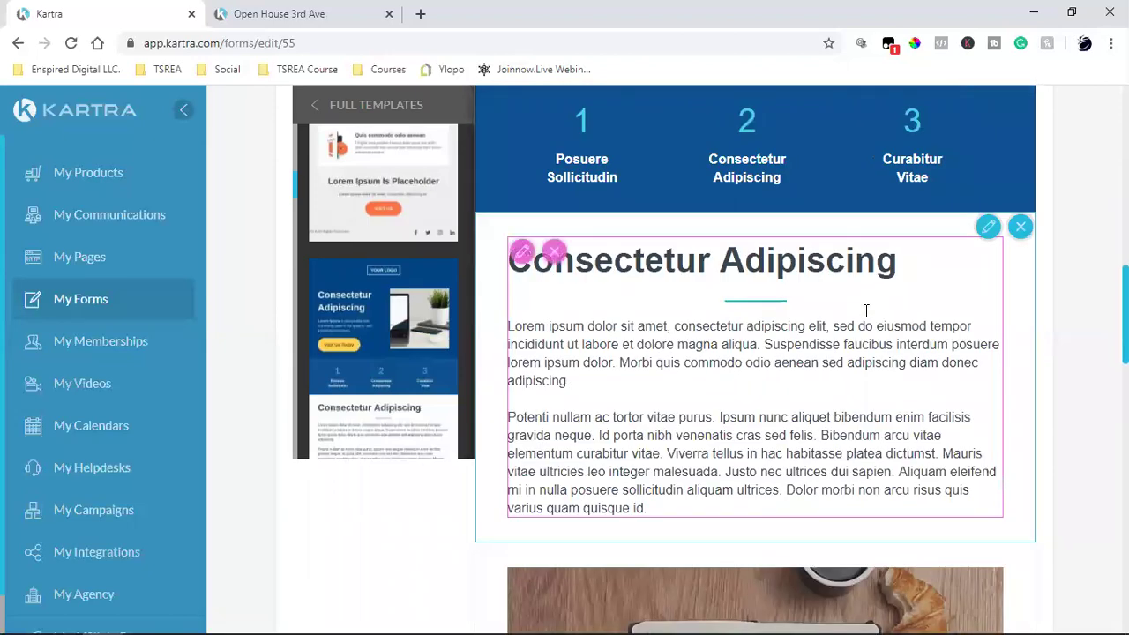
scroll(935, 380, "down", 6)
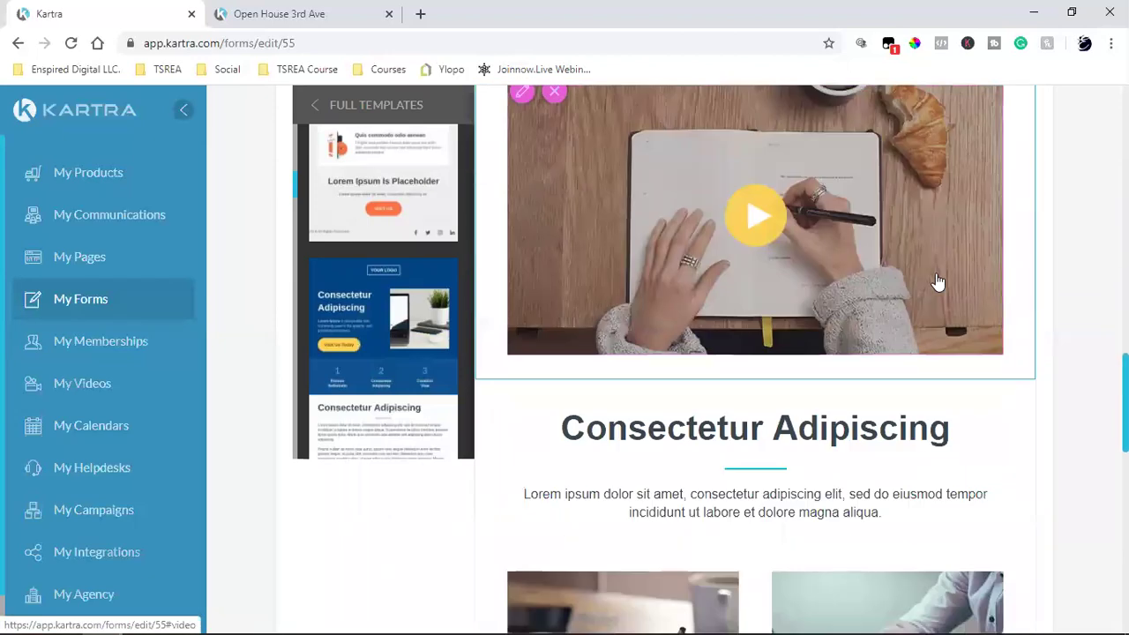
scroll(951, 423, "down", 10)
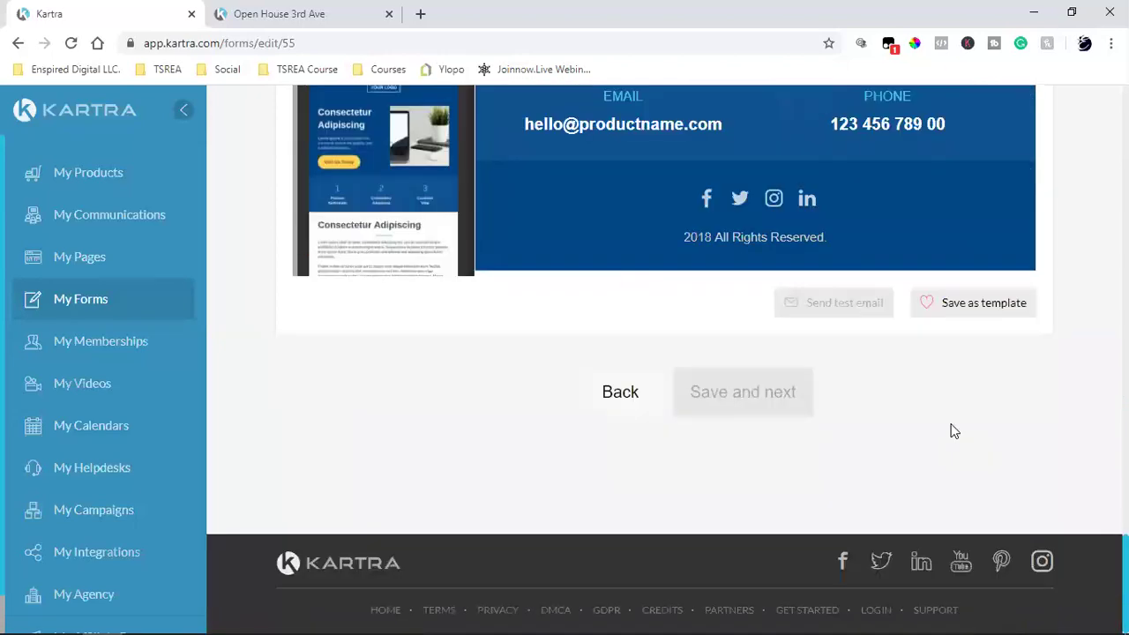
scroll(951, 432, "up", 2)
mouse_move(691, 376)
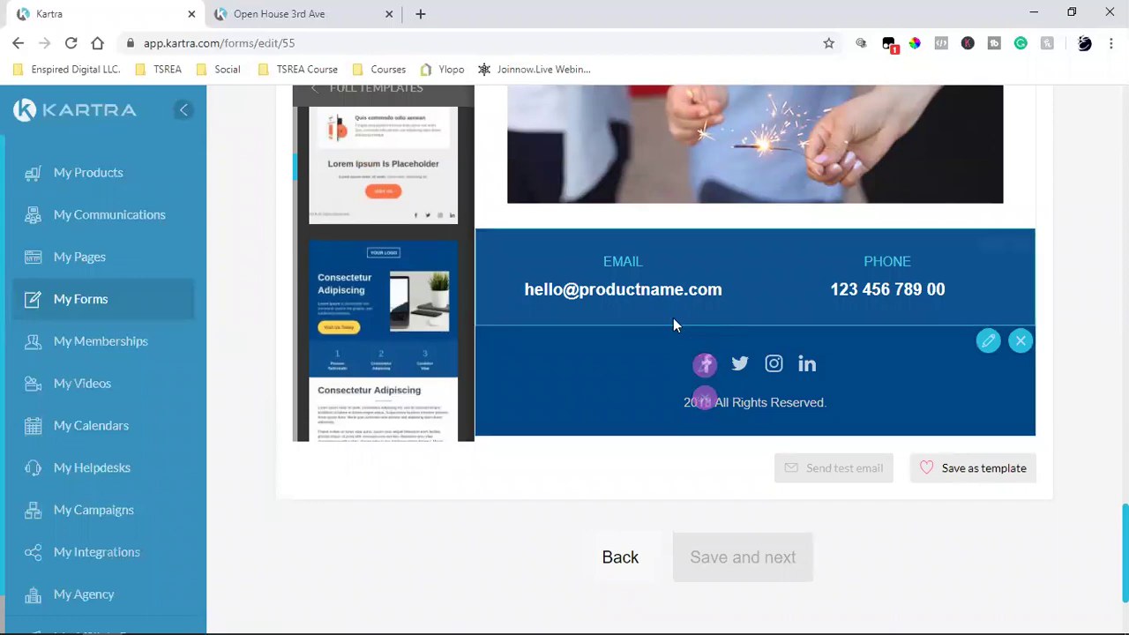
scroll(893, 445, "up", 8)
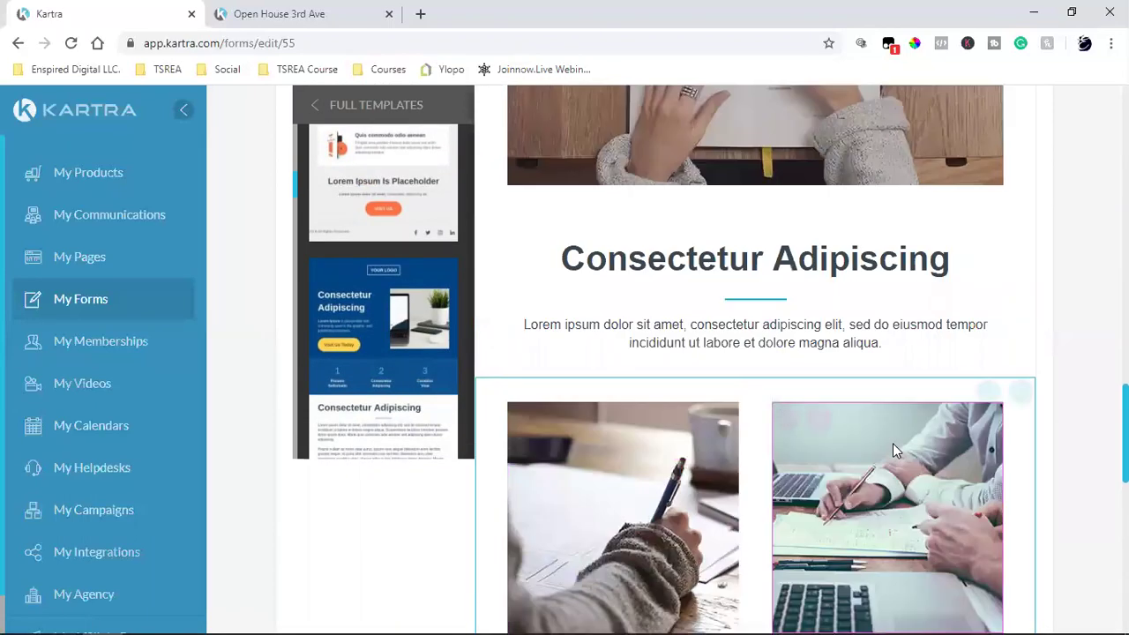
scroll(893, 450, "up", 10)
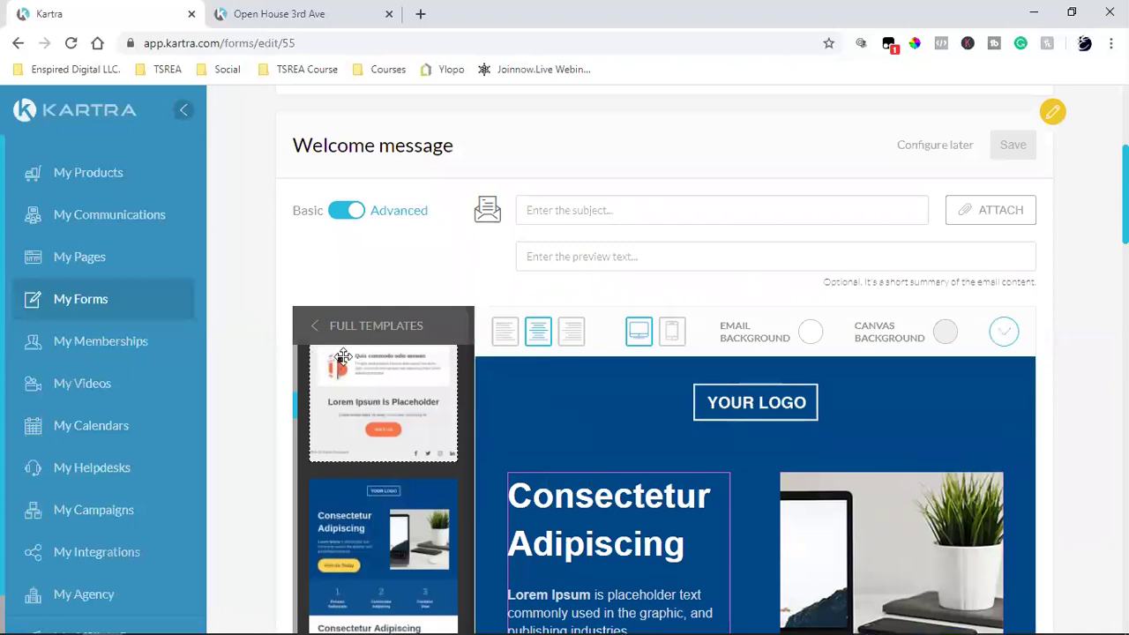
scroll(411, 434, "down", 10)
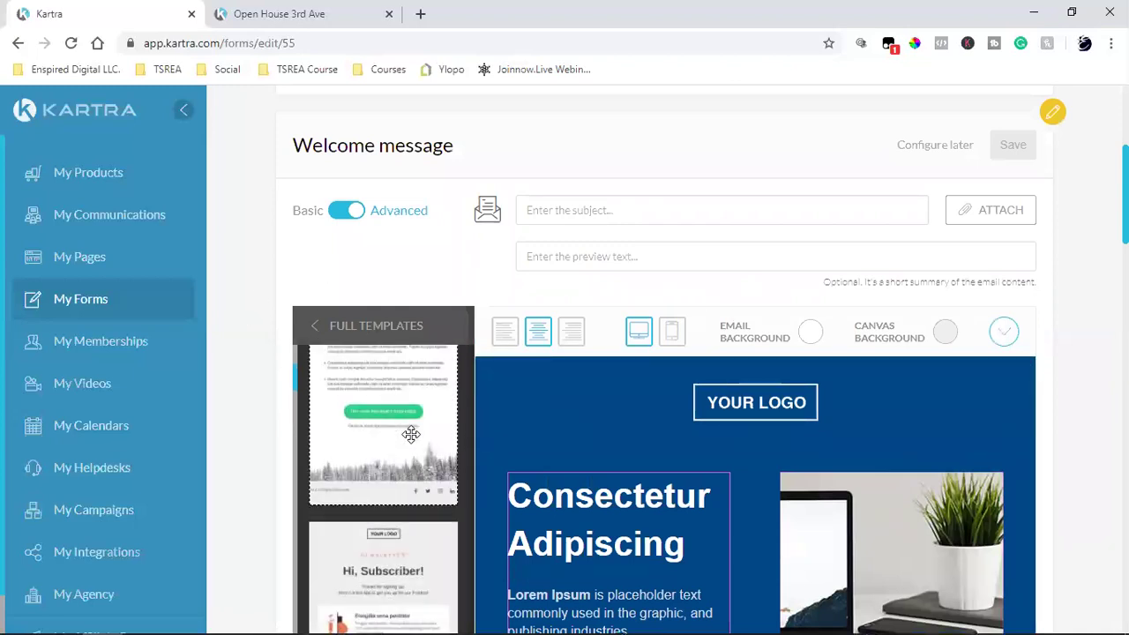
left_click(316, 328)
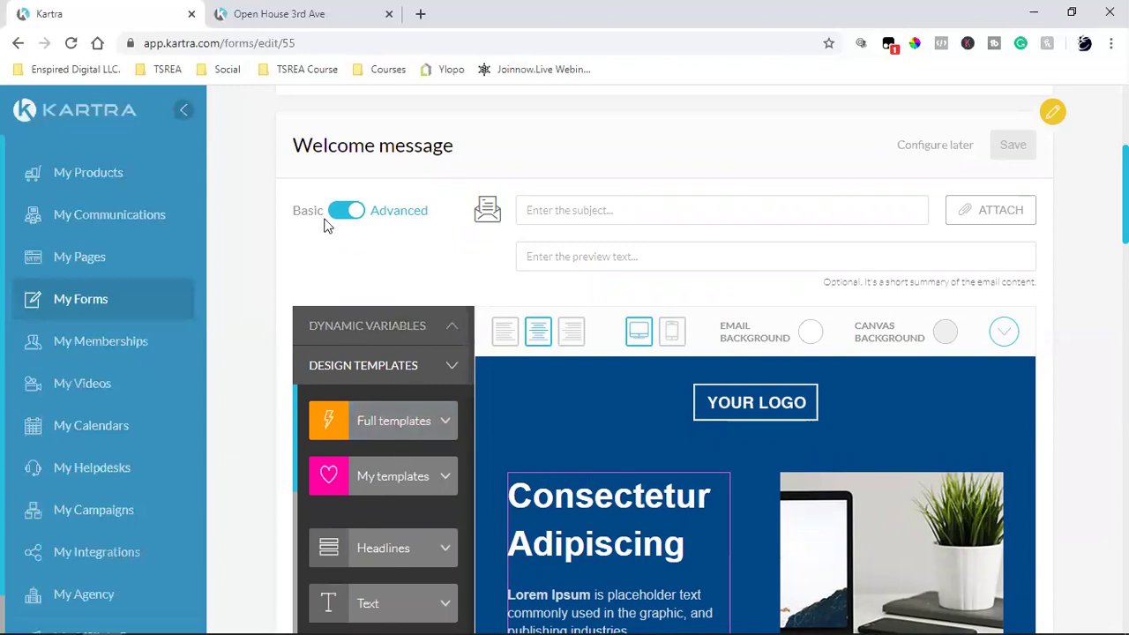
Step: Set the email subject to 'Thank you {first_name} for your interest'
left_click(336, 220)
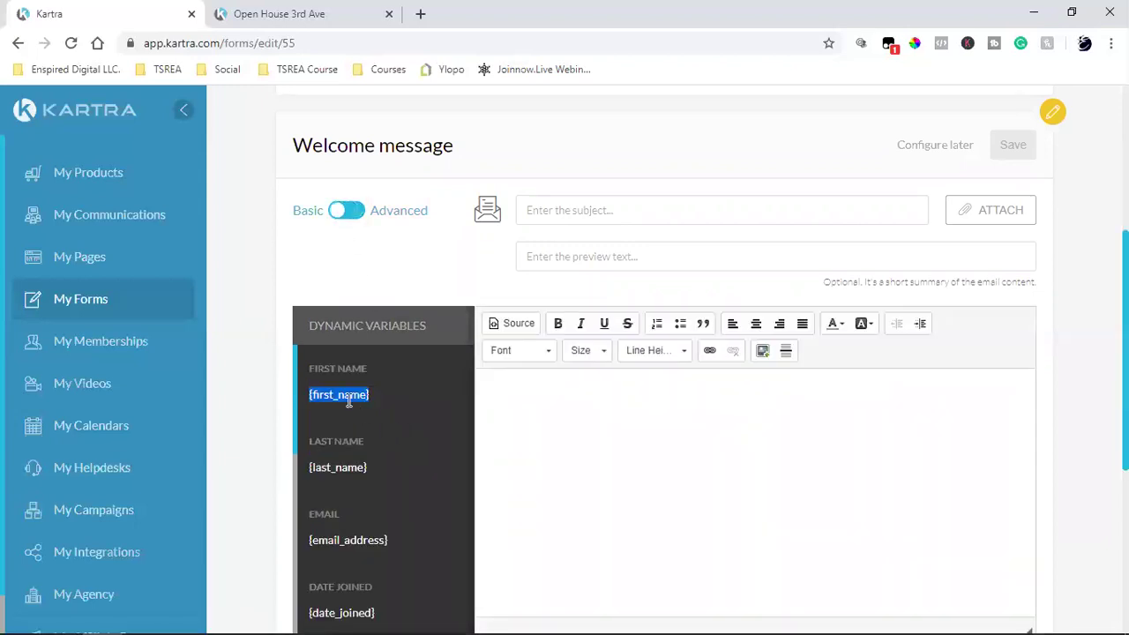
right_click(350, 397)
left_click(369, 414)
key("space")
left_click(570, 201)
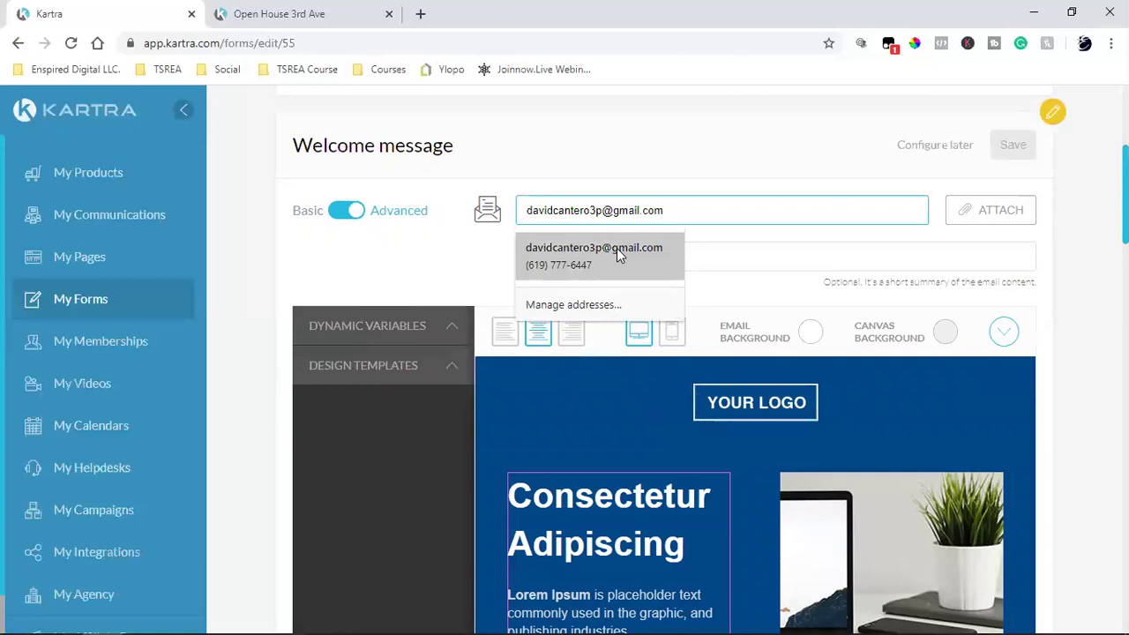
key("ctrl+v")
key("Left")
key("Left")
key("Left")
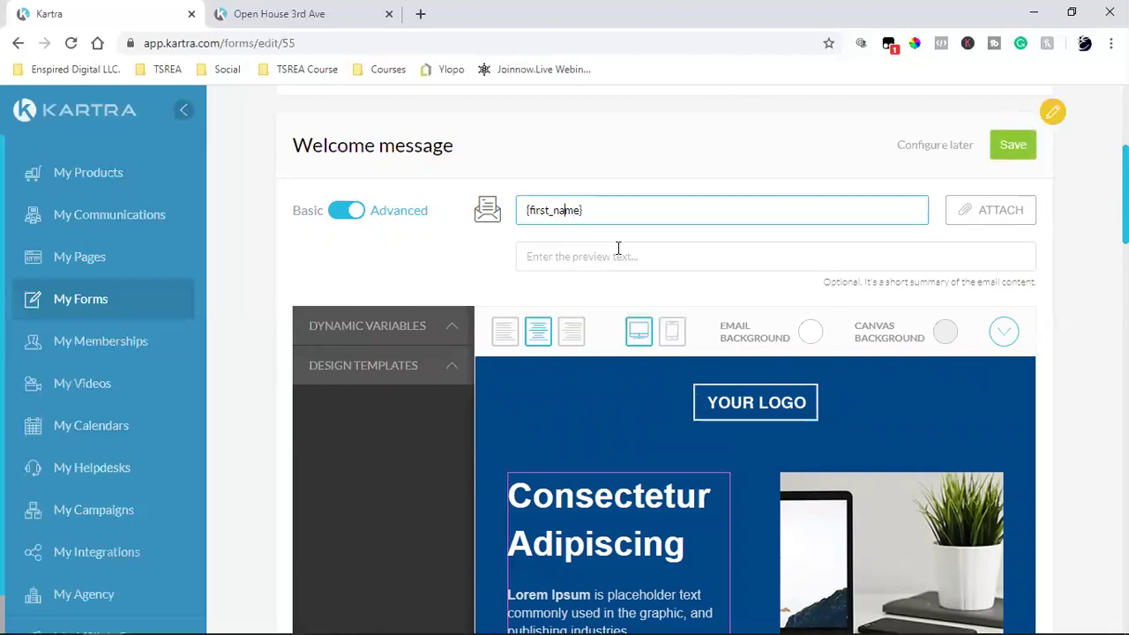
type("Thank you")
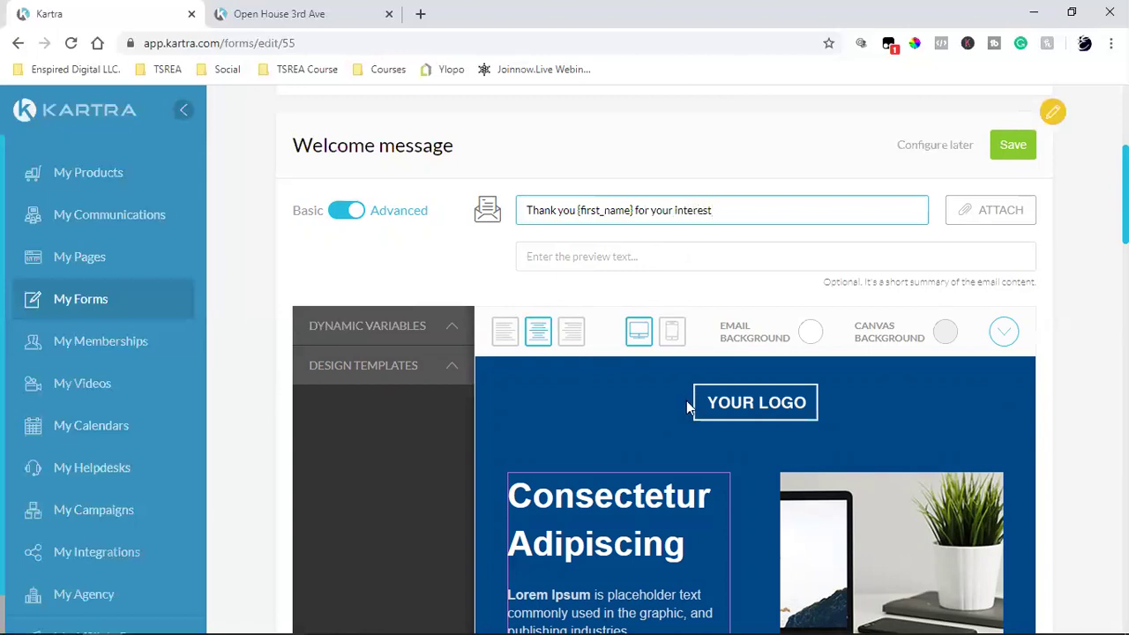
Step: Delete the numbered 1 2 3 section and the Visit Us Today button
scroll(762, 405, "down", 4)
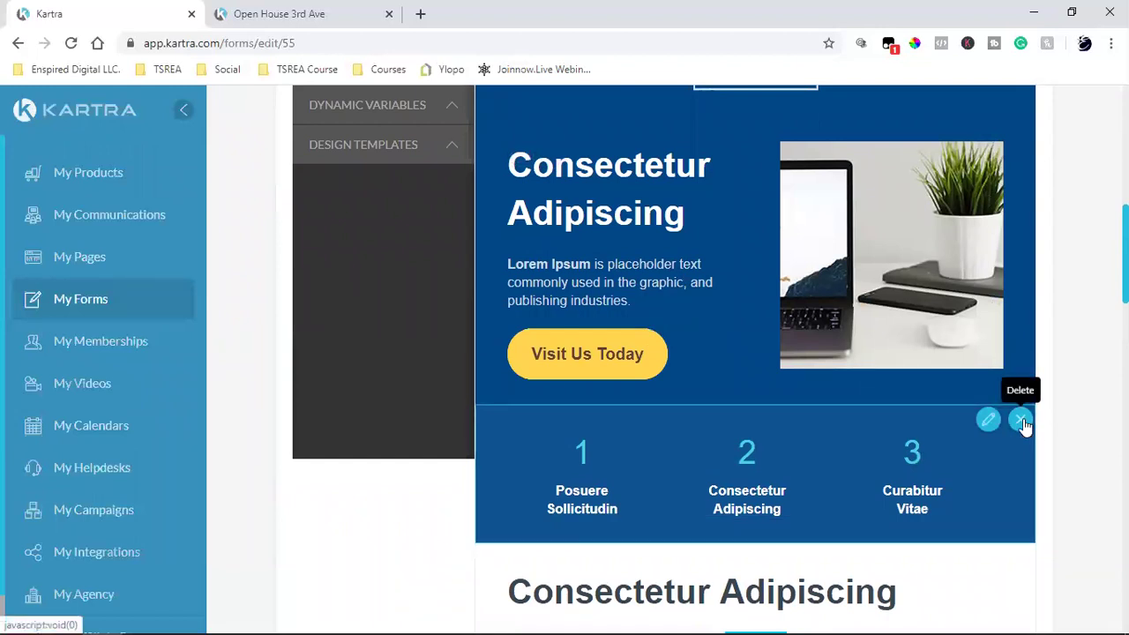
left_click(1021, 421)
scroll(864, 389, "up", 2)
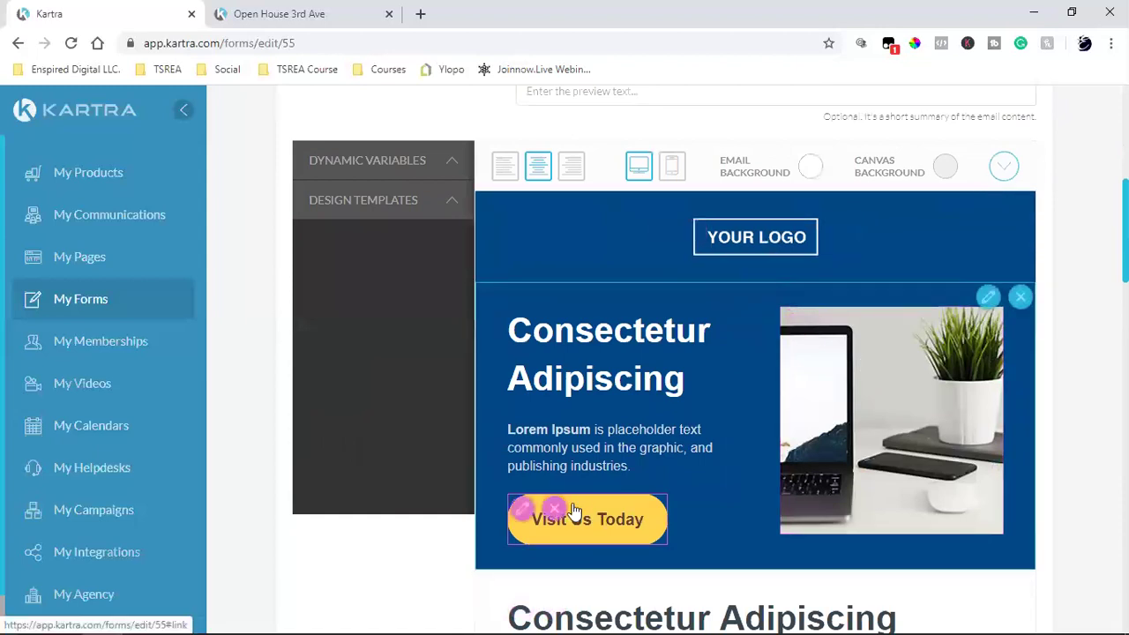
left_click(553, 509)
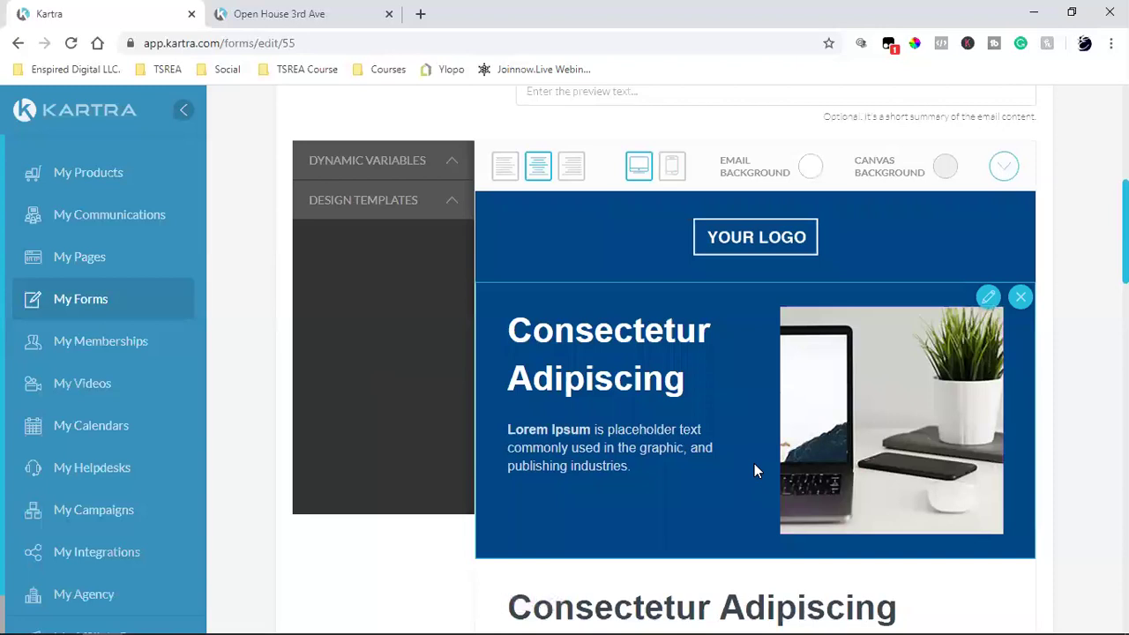
Step: Retitle the hero 'Open House' with bold 'Saturday & Sunday 1pm - 4pm' beneath it
mouse_move(609, 357)
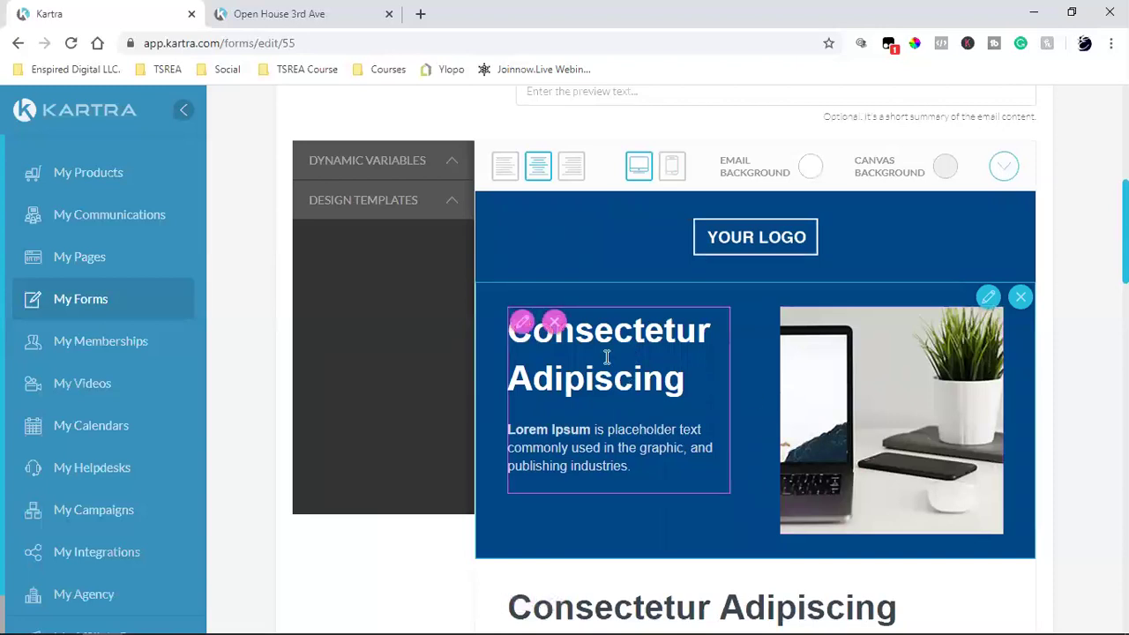
left_click(530, 323)
left_click_drag(694, 383, 494, 345)
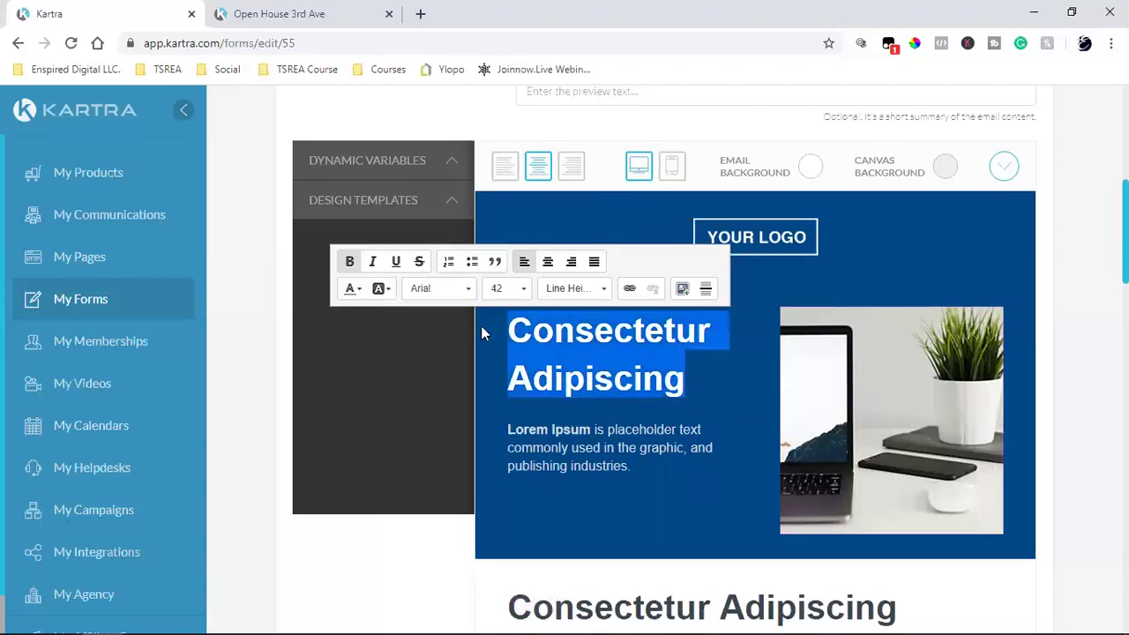
type("Open Hou")
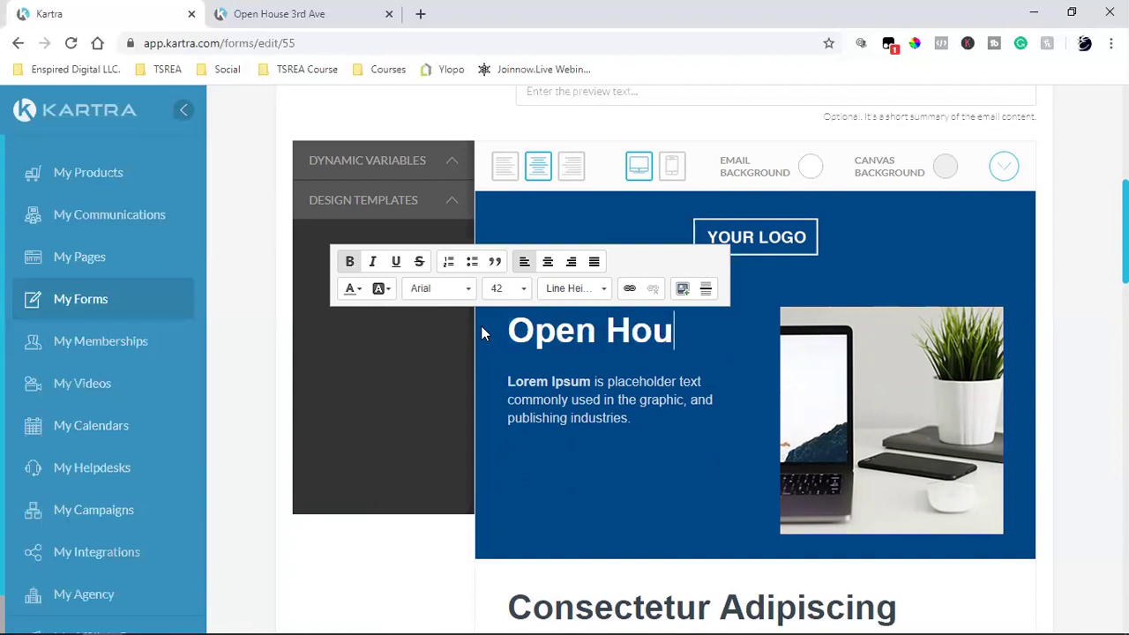
type("se")
left_click(572, 404)
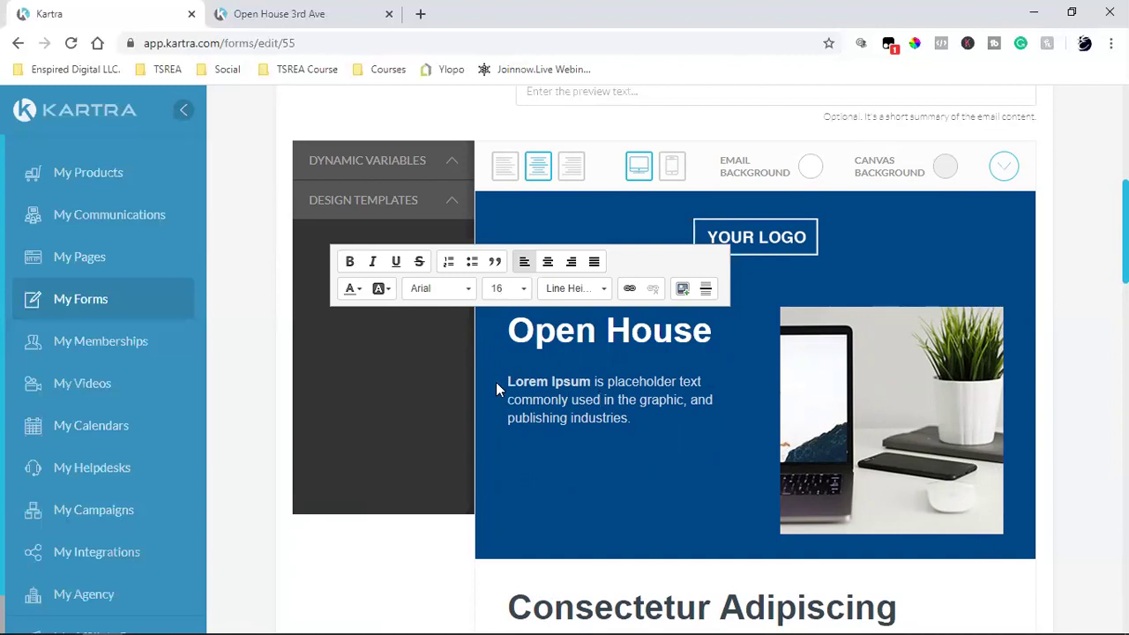
left_click_drag(505, 381, 668, 424)
type("L")
key("BackSpace")
key("ctrl+b")
type("Sa")
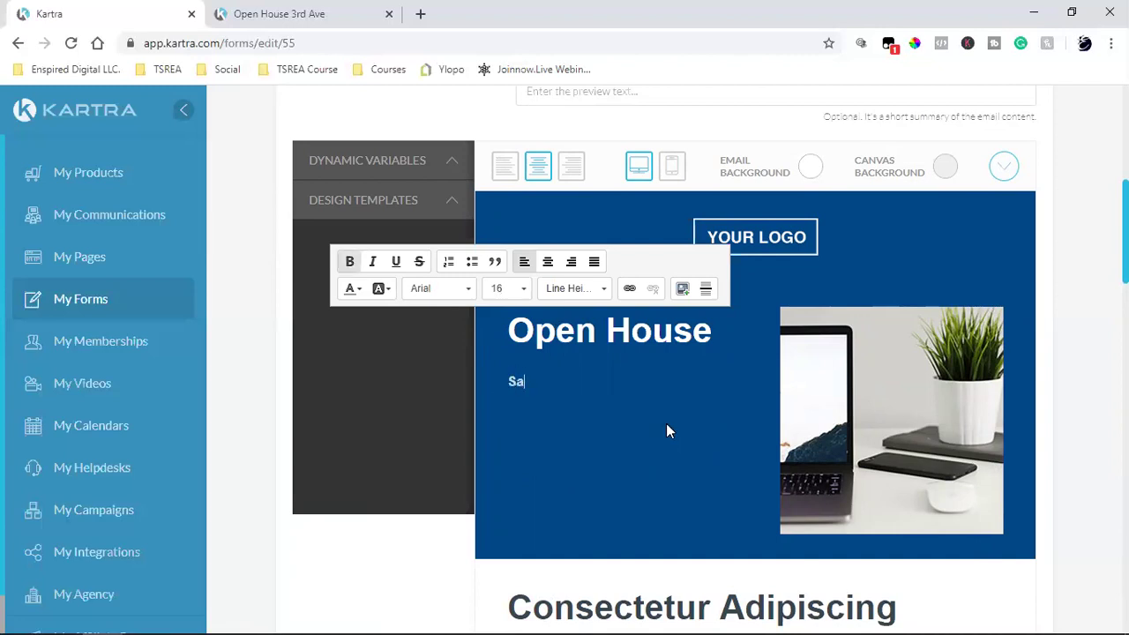
type("turday & Sunday 1pm - 4pm")
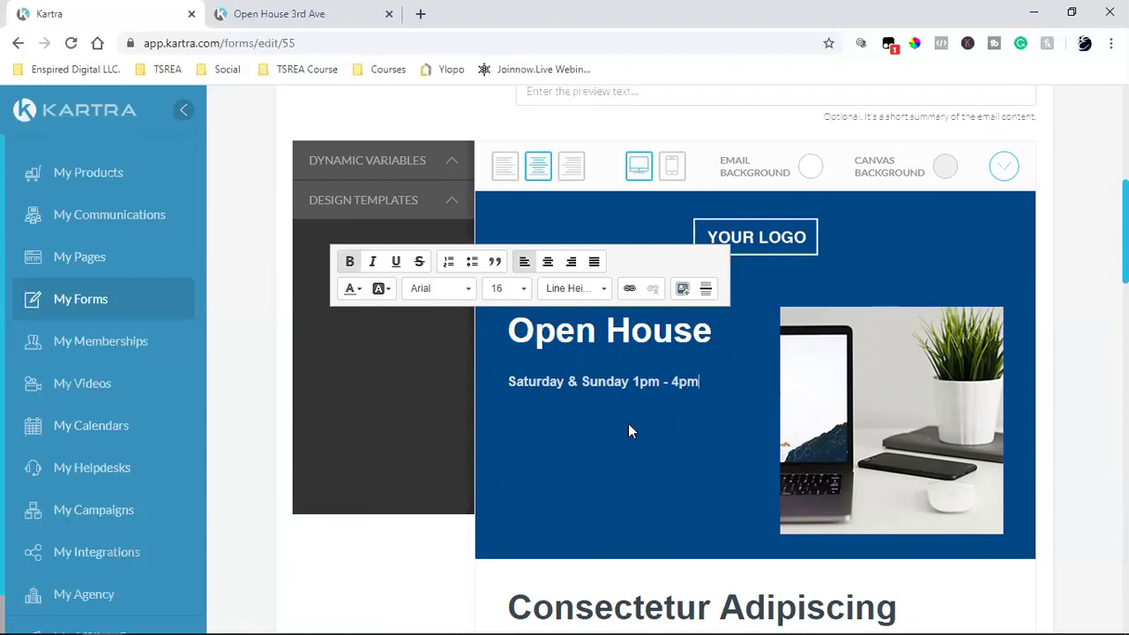
scroll(697, 428, "down", 2)
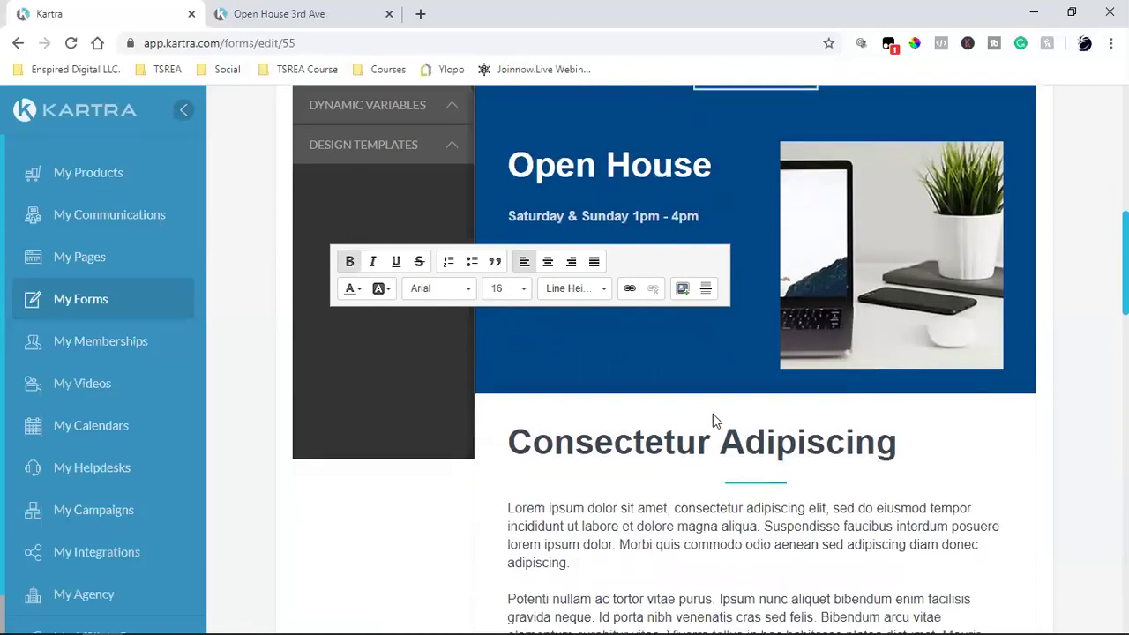
scroll(762, 533, "down", 6)
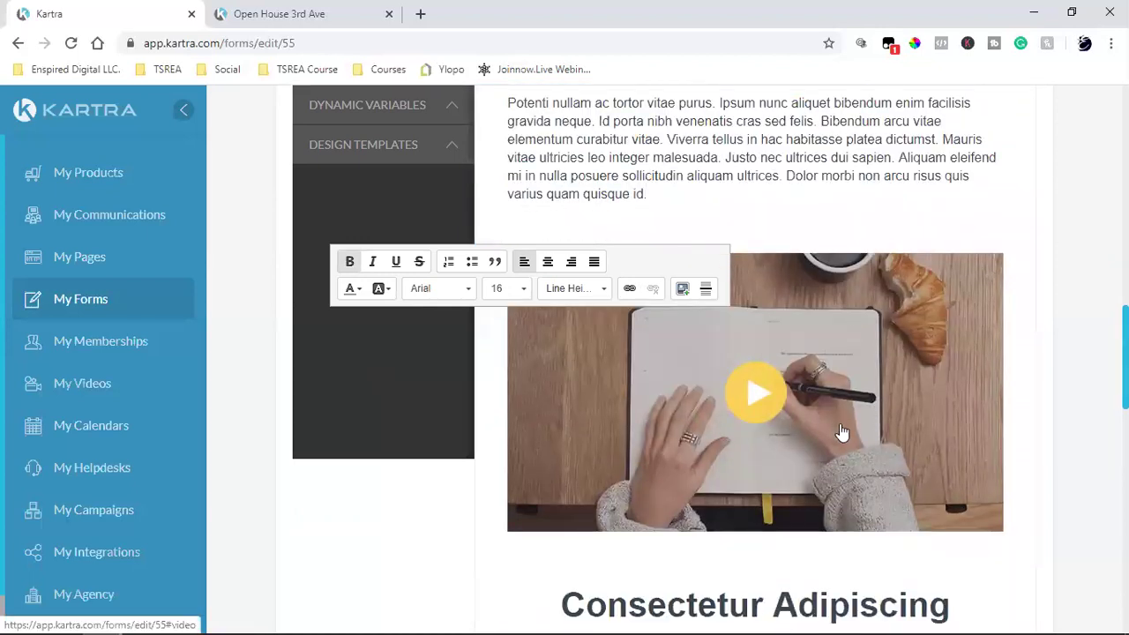
scroll(843, 403, "down", 5)
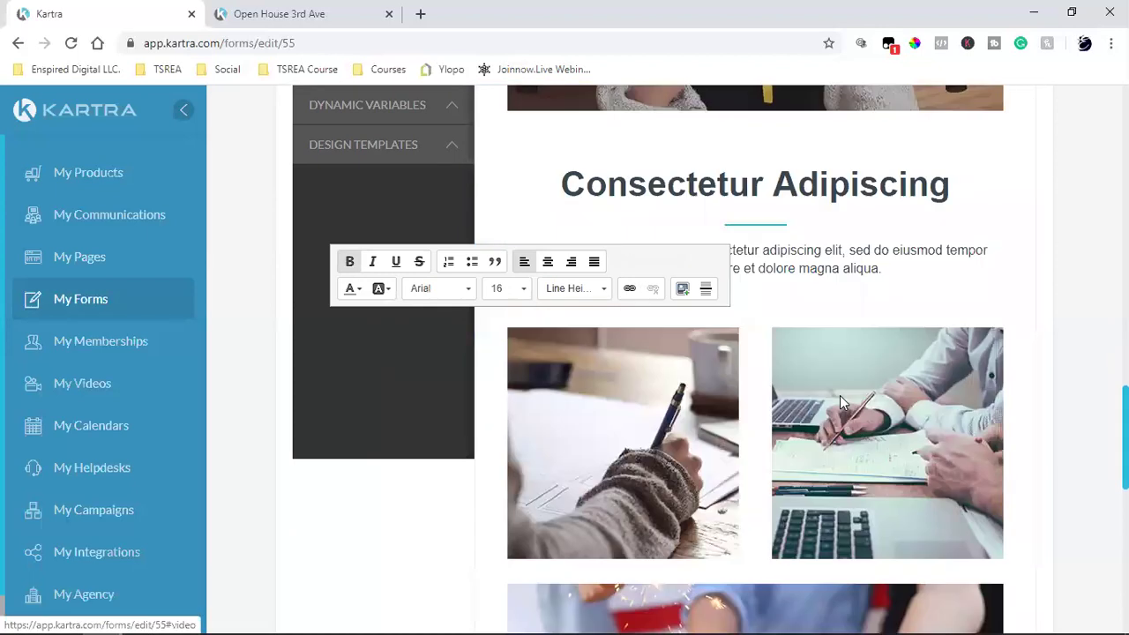
scroll(840, 395, "up", 15)
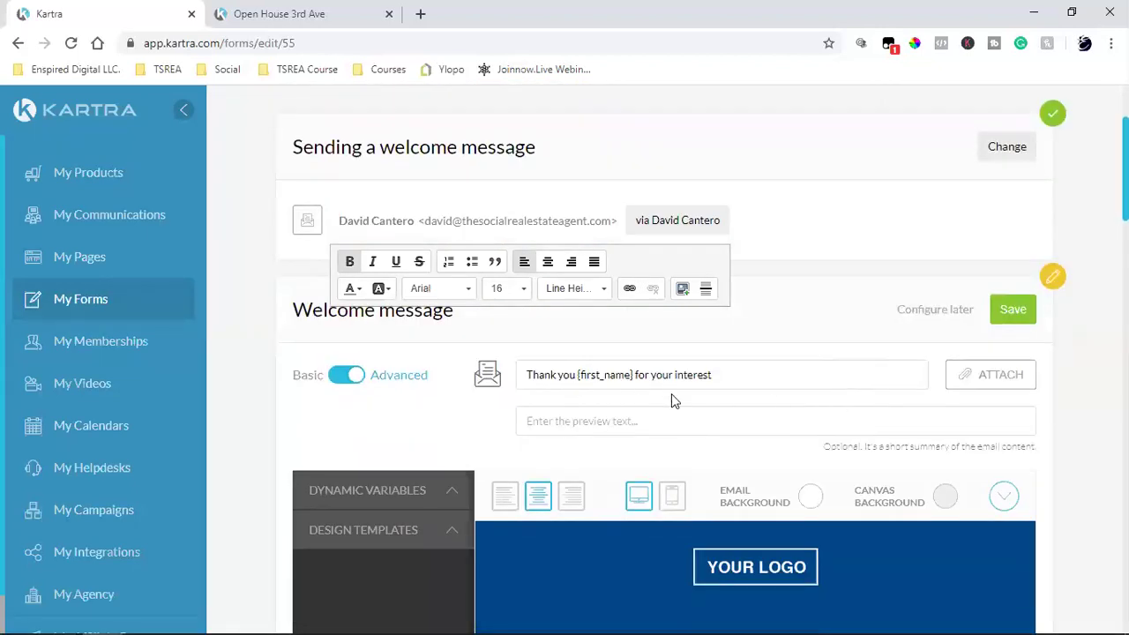
Step: Save the welcome email, turn on 'Yes, subscribe to list', and start a new list
left_click(1012, 321)
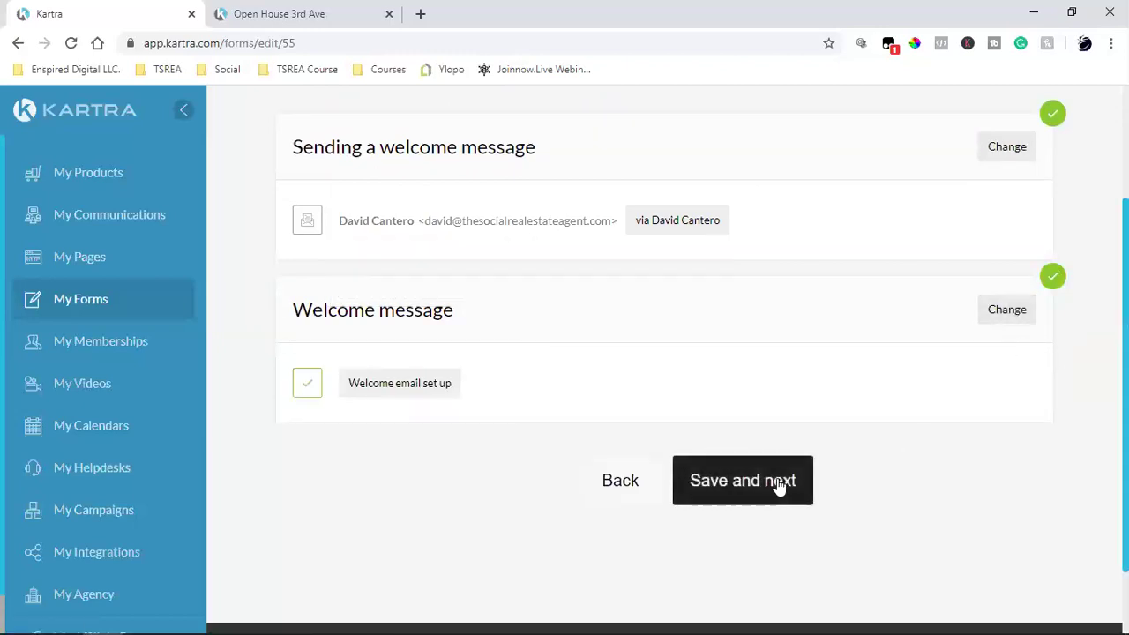
left_click(779, 485)
scroll(569, 335, "up", 2)
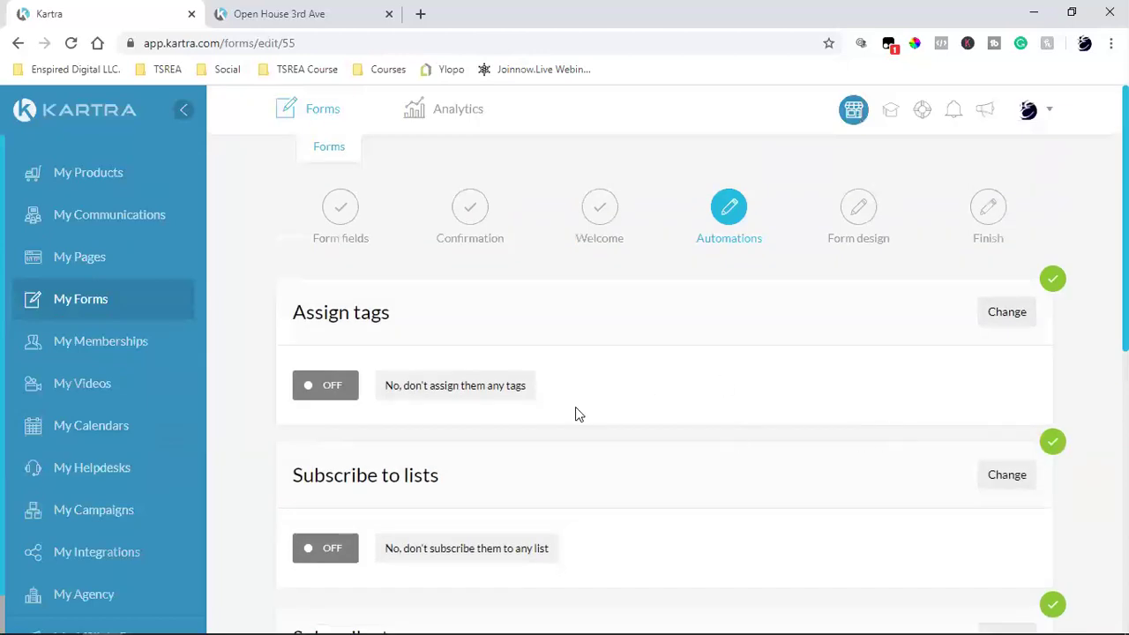
scroll(335, 363, "down", 2)
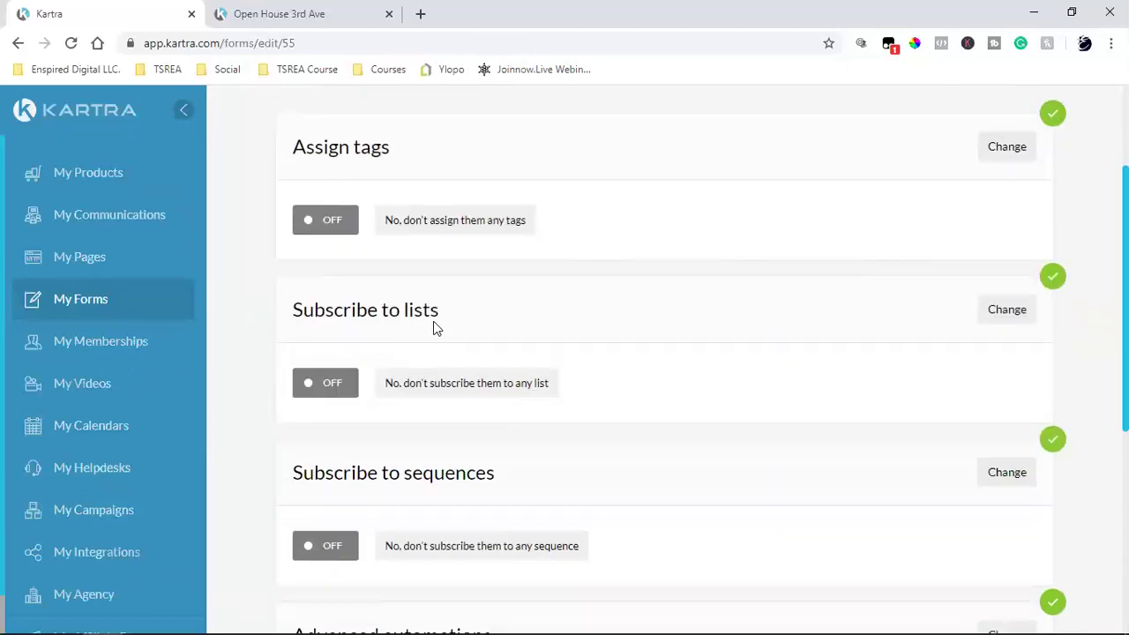
left_click(1008, 318)
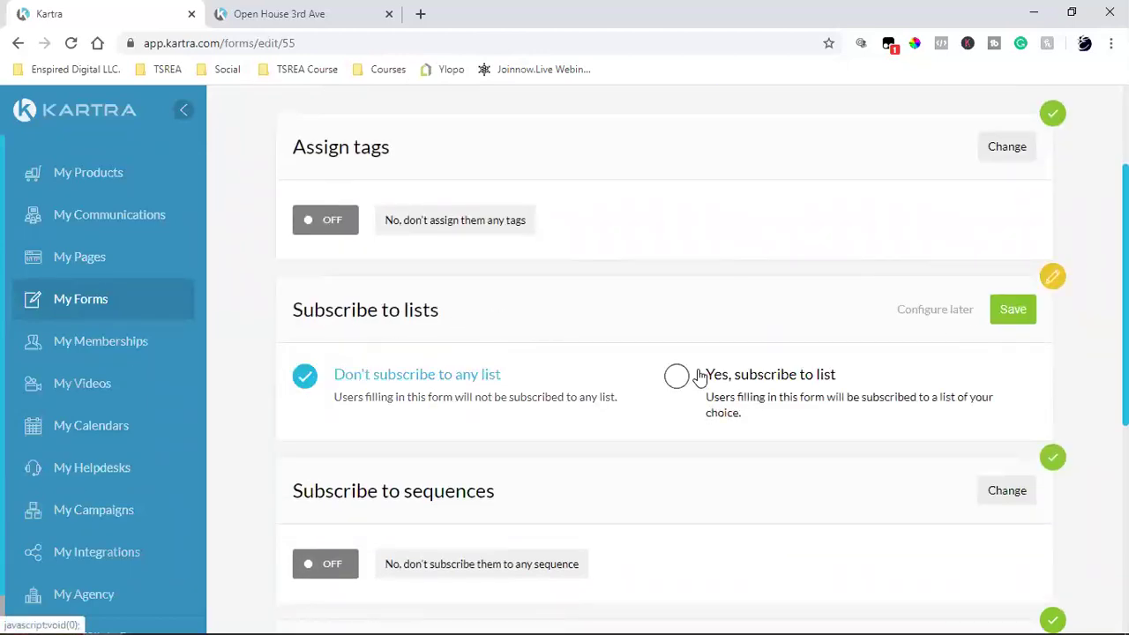
left_click(869, 394)
scroll(435, 396, "down", 2)
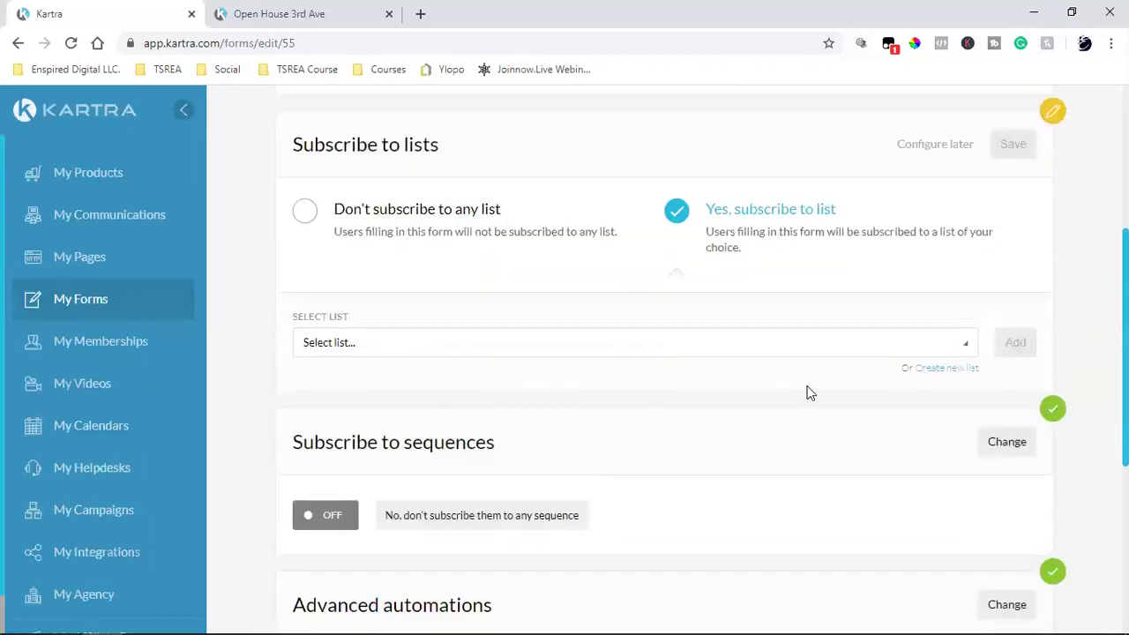
left_click(949, 371)
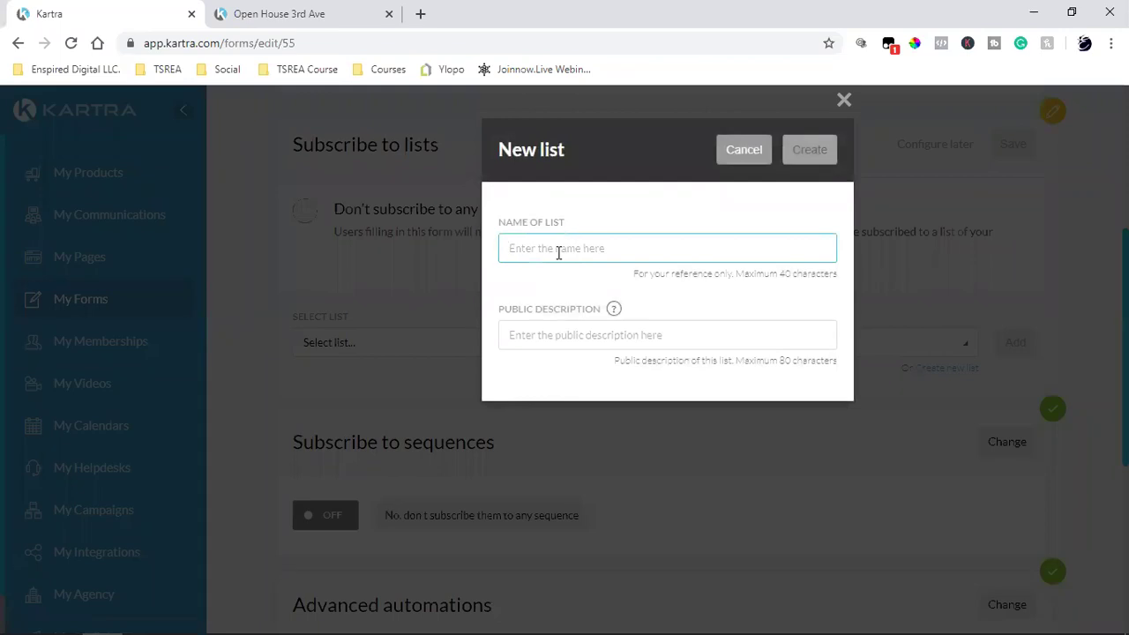
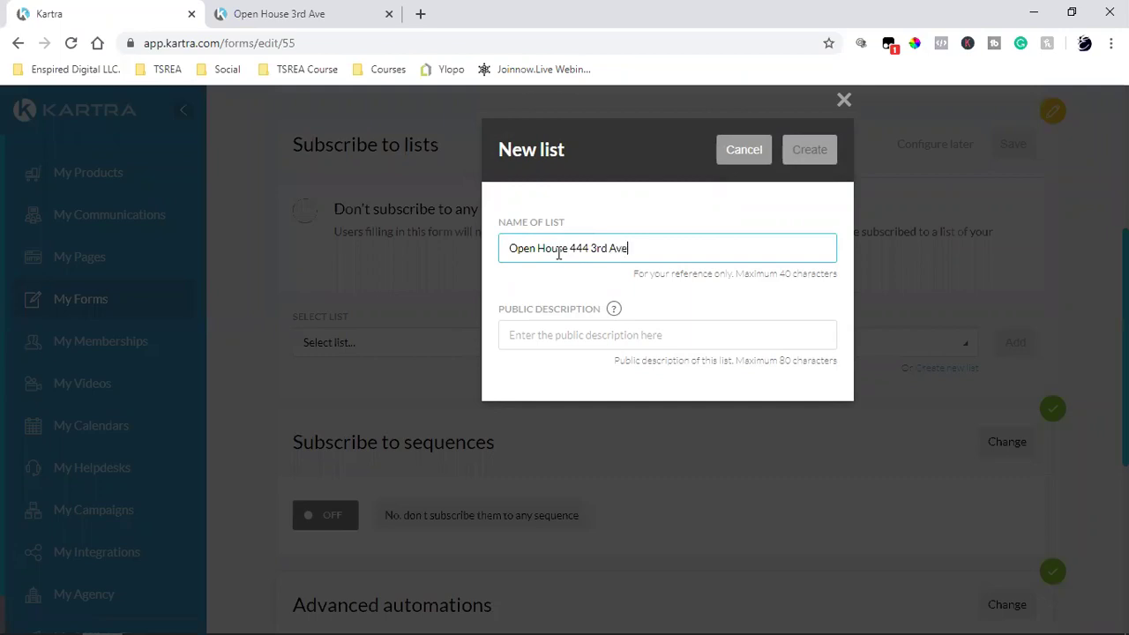
left_click(543, 334)
type("Tahnk you")
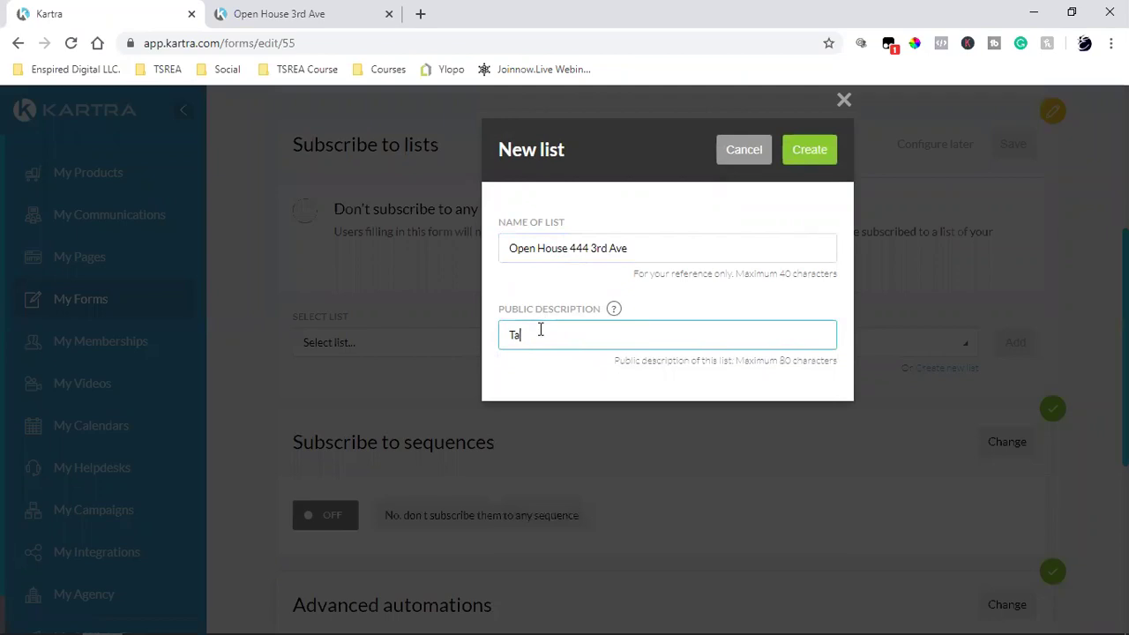
key("BackSpace")
type("hank you for")
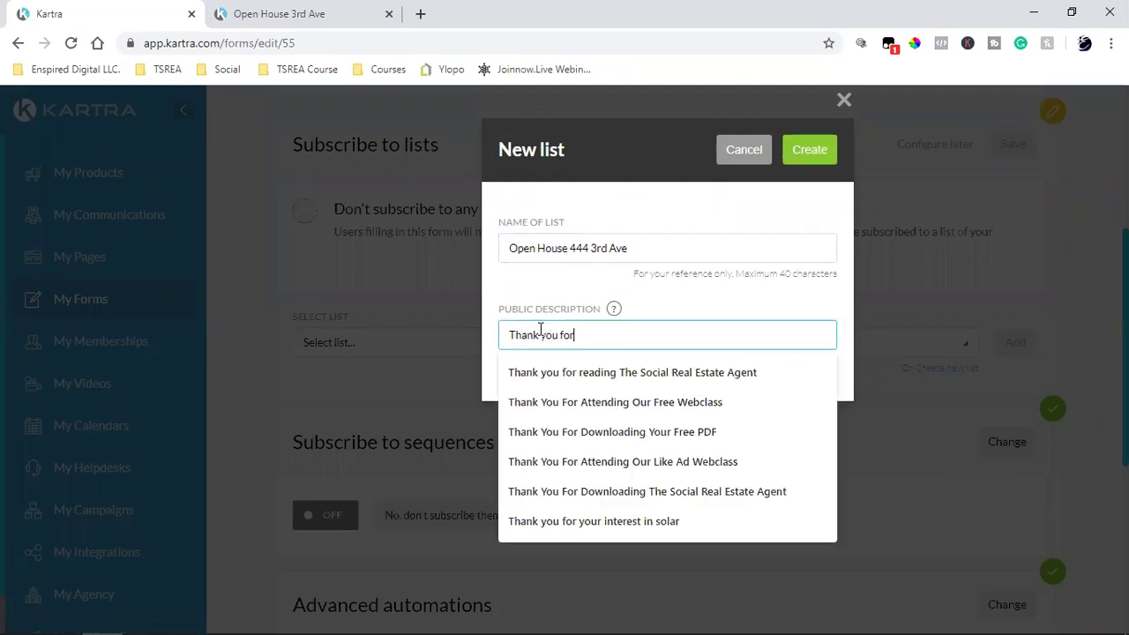
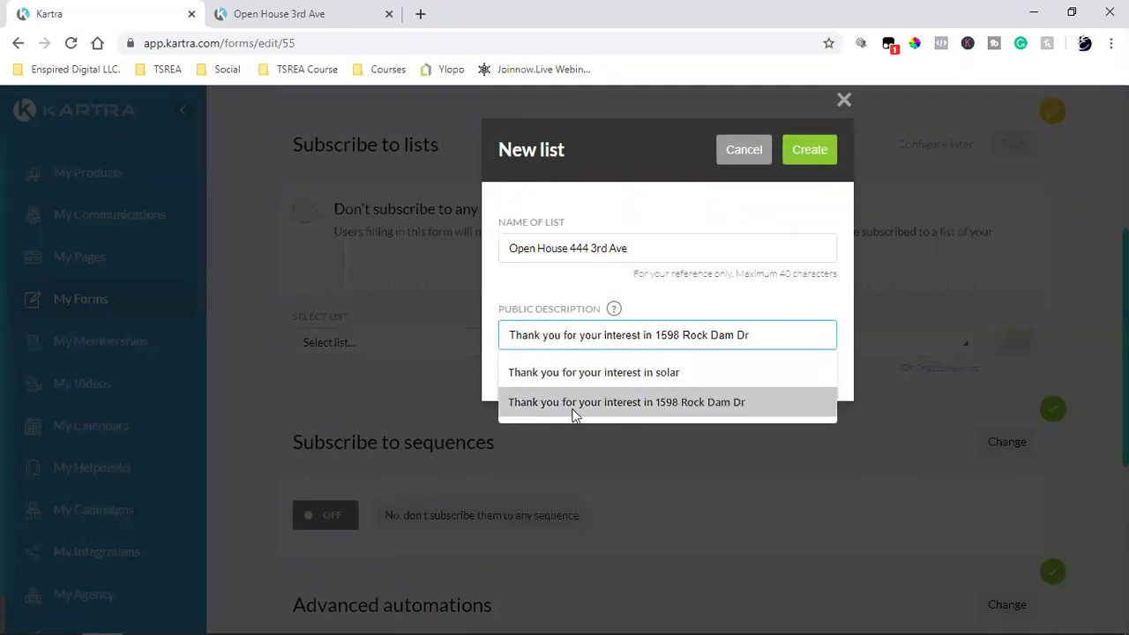
left_click(574, 404)
key("BackSpace")
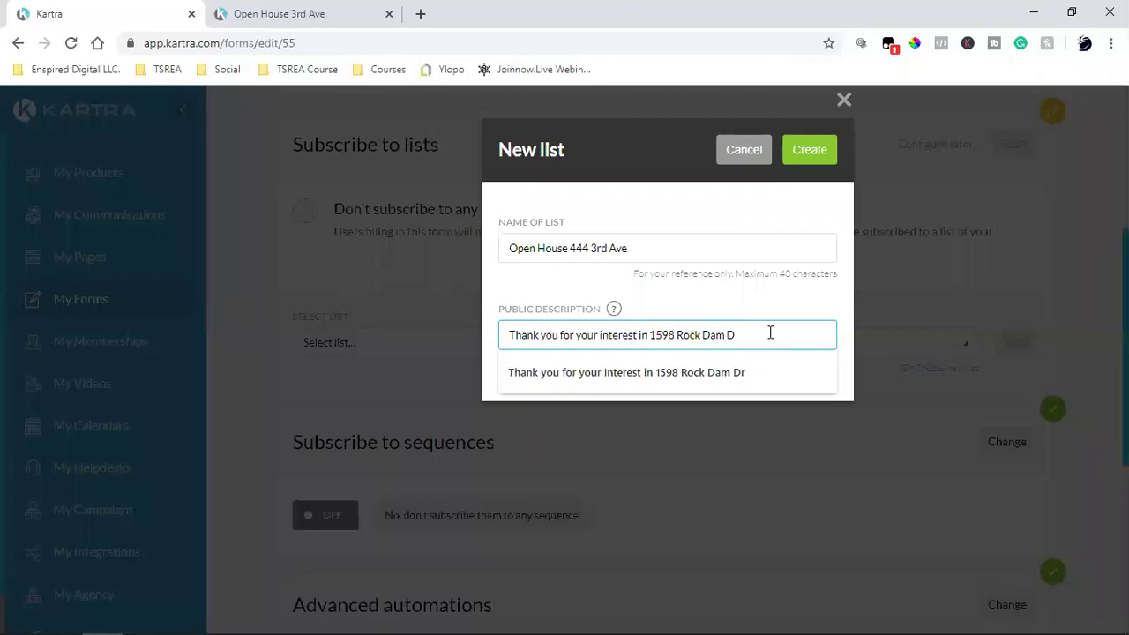
key("BackSpace")
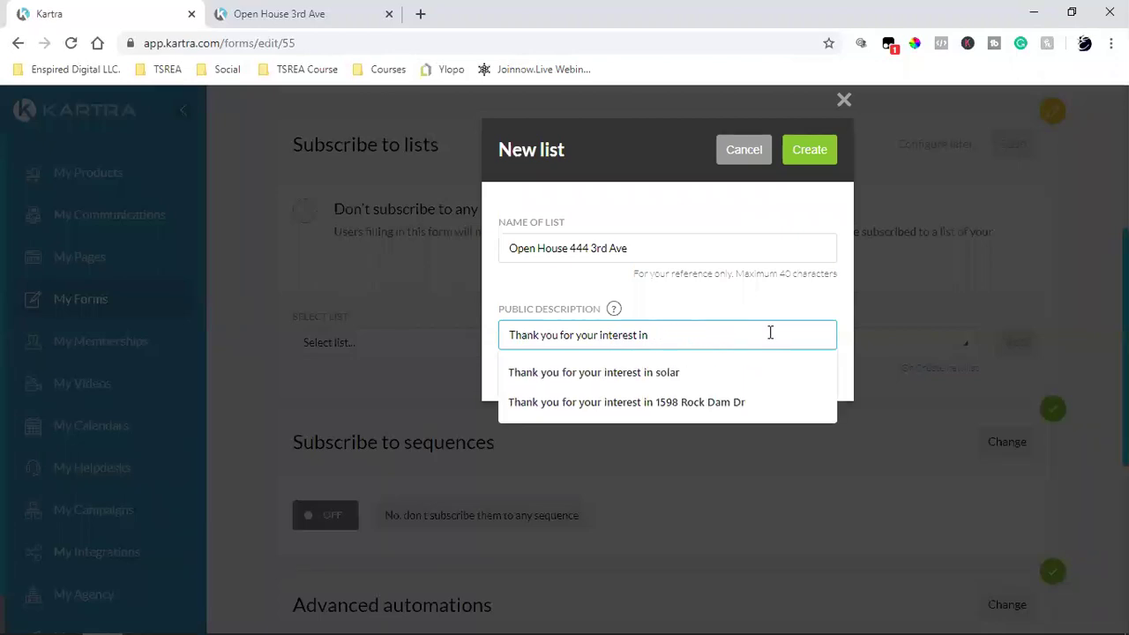
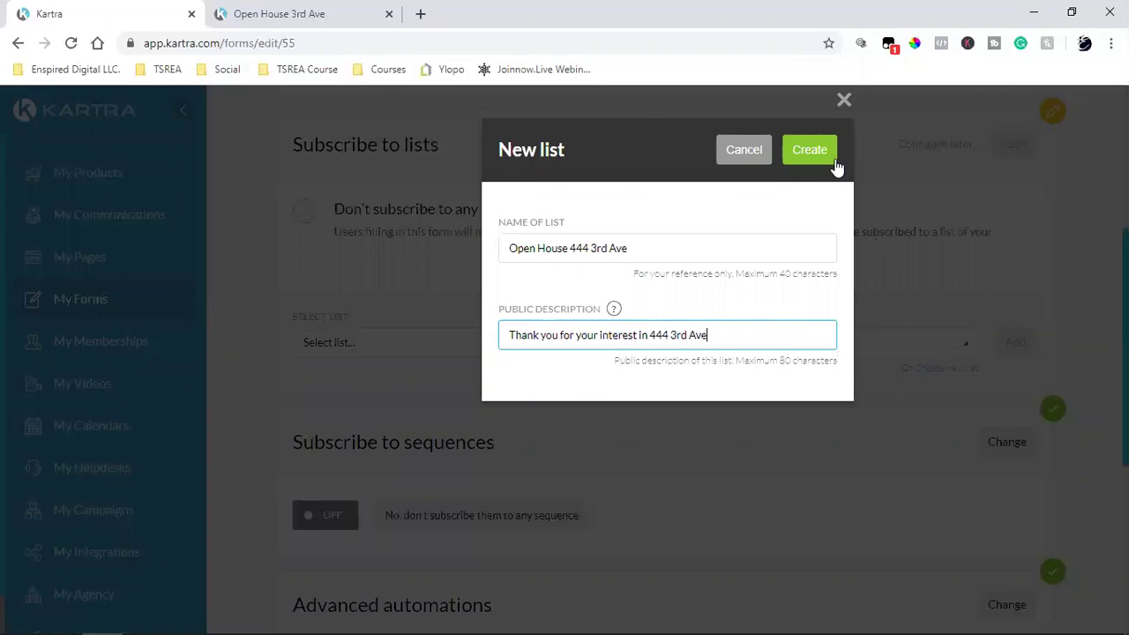
left_click(833, 160)
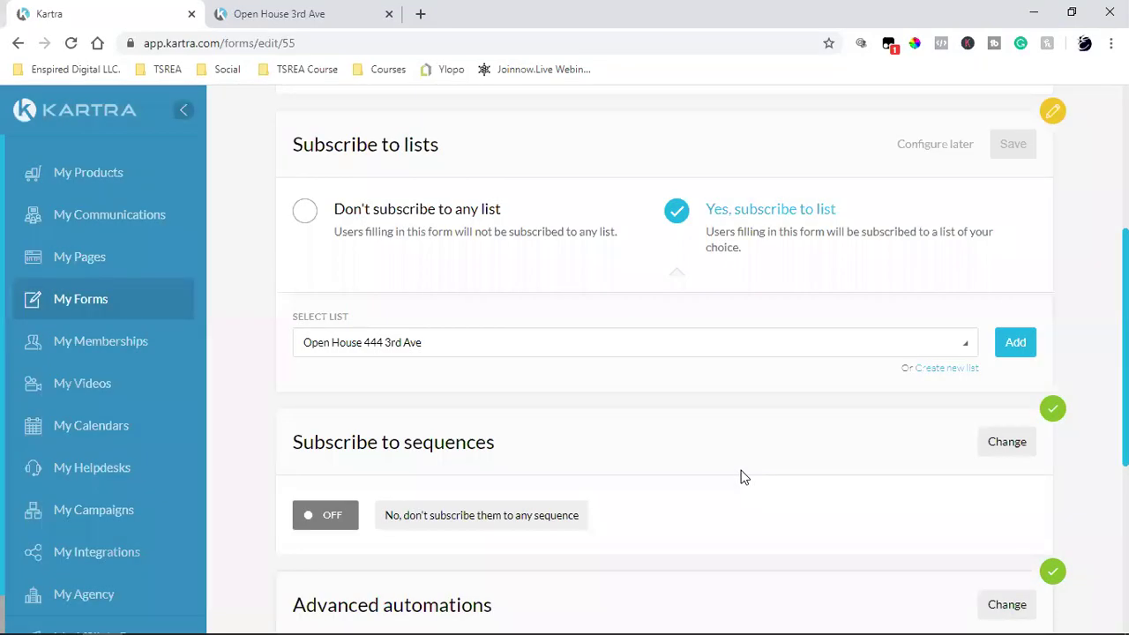
left_click(1017, 344)
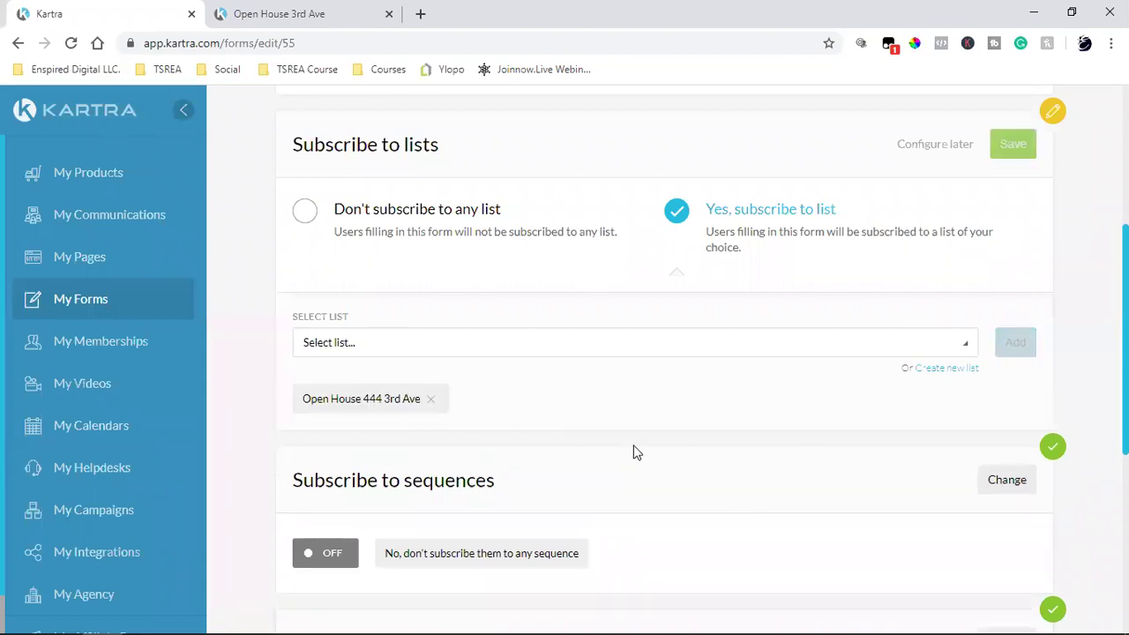
left_click(1026, 153)
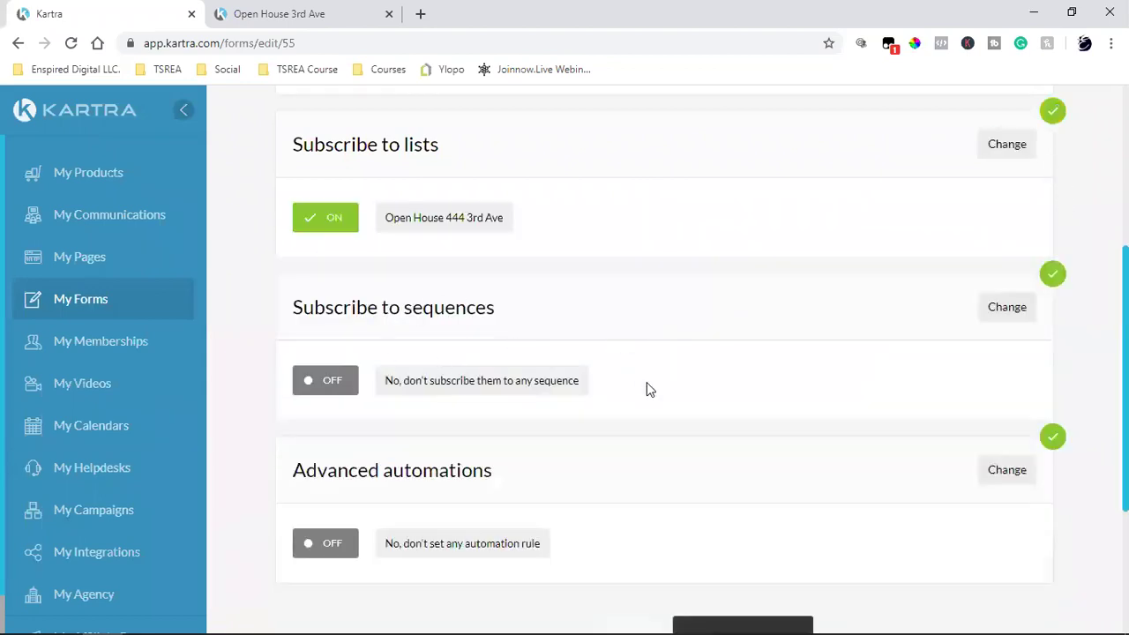
scroll(647, 389, "down", 2)
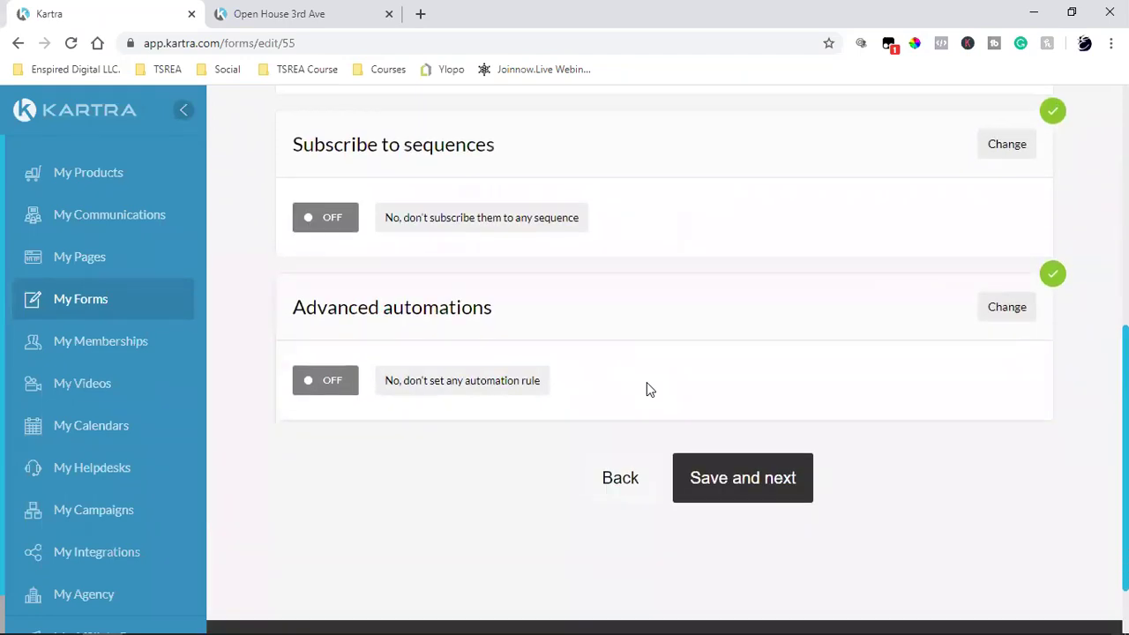
left_click(774, 494)
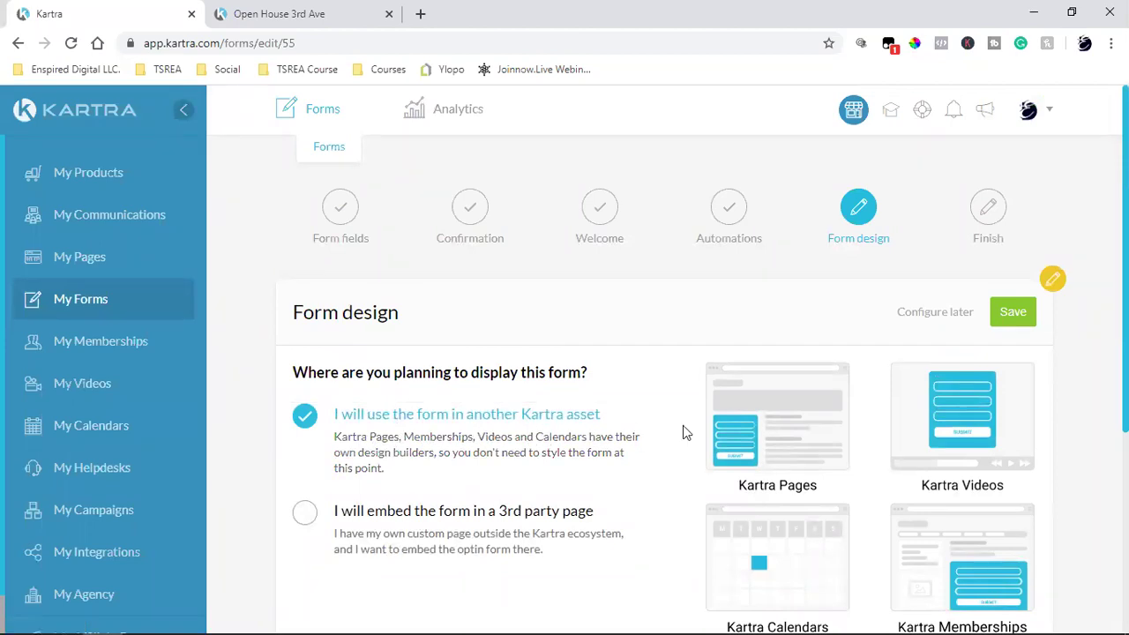
Step: Keep the form for use in other Kartra assets, finish it, and return to My Forms
scroll(683, 428, "down", 2)
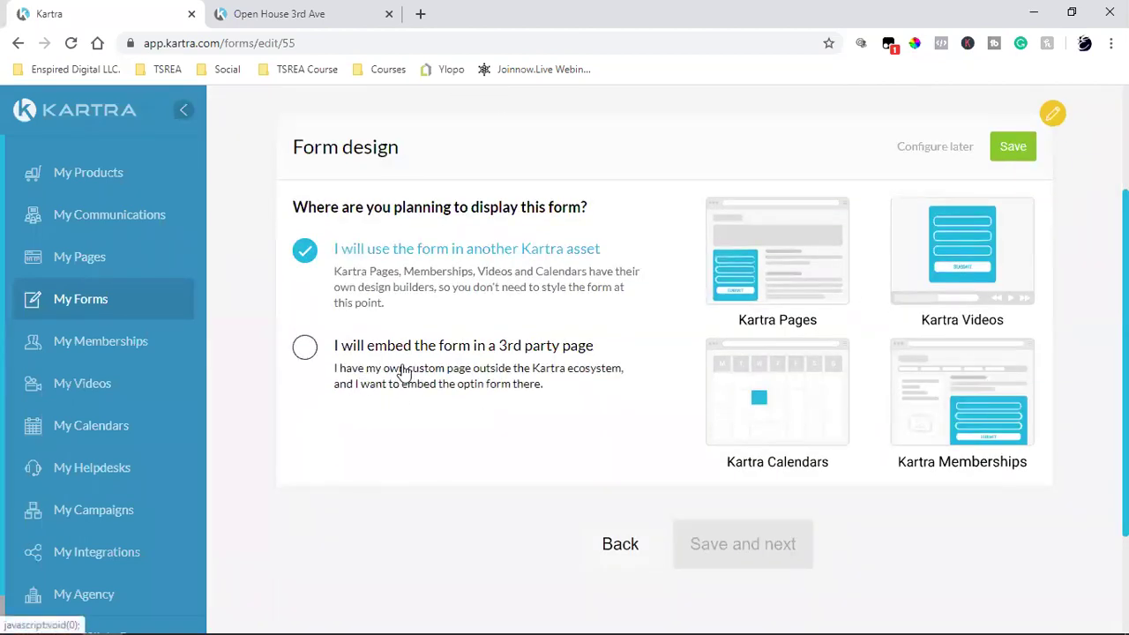
left_click(1012, 147)
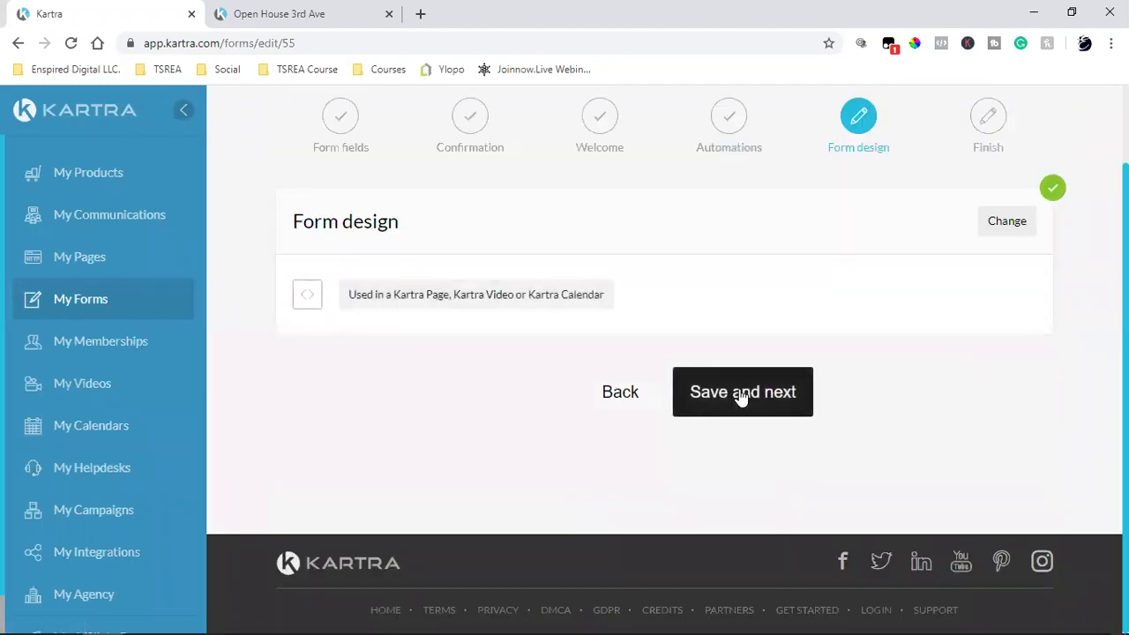
left_click(739, 394)
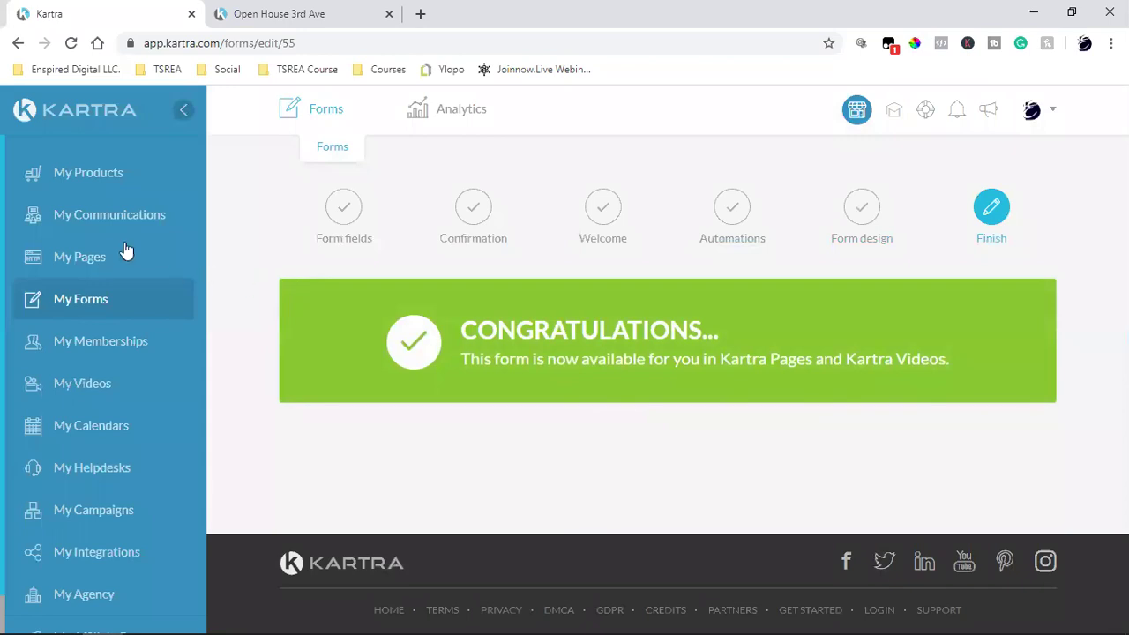
left_click(76, 256)
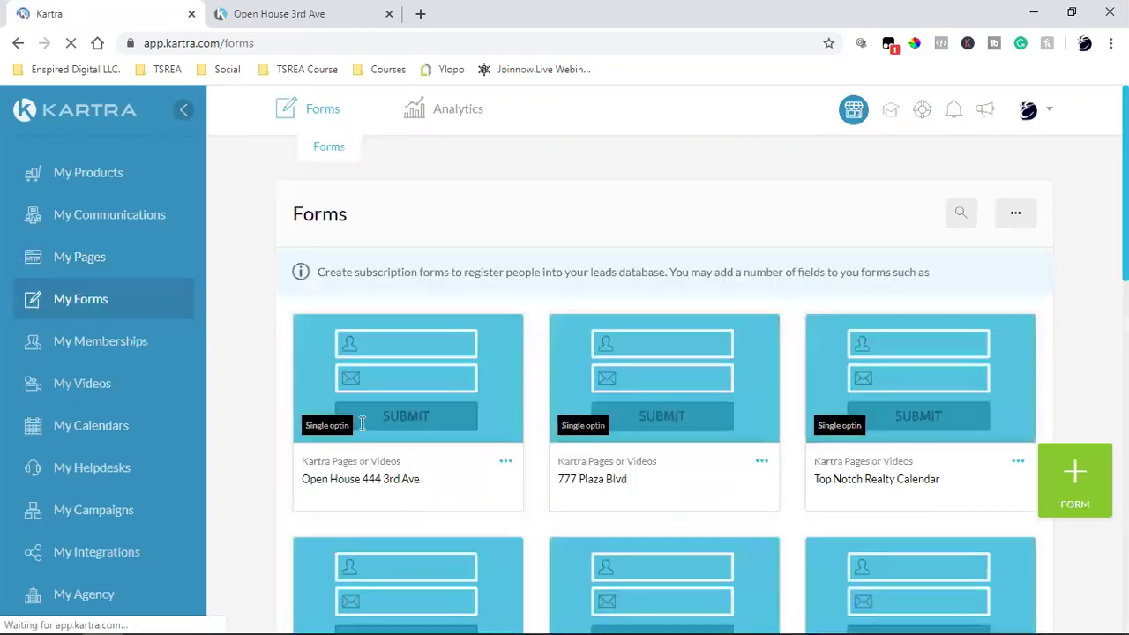
triple_click(359, 476)
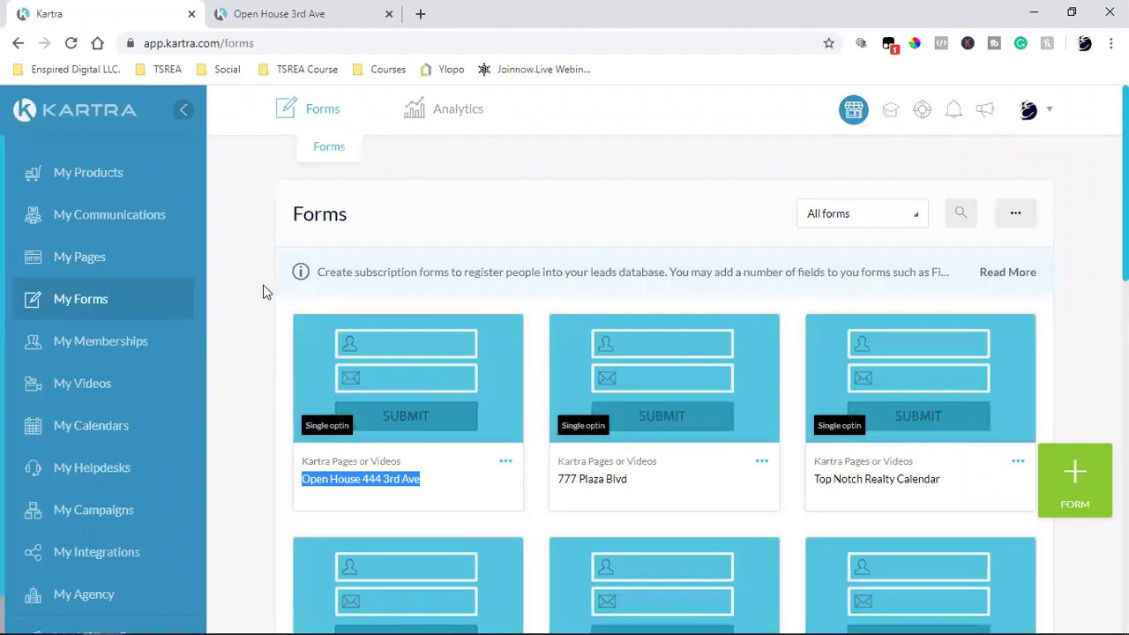
left_click(60, 265)
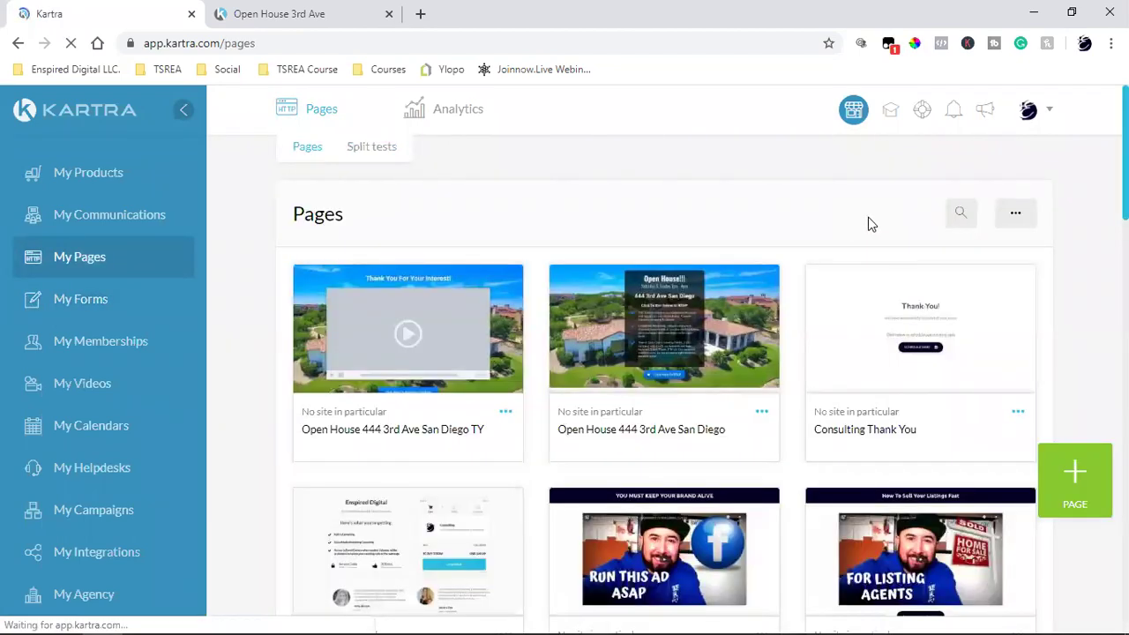
left_click(882, 215)
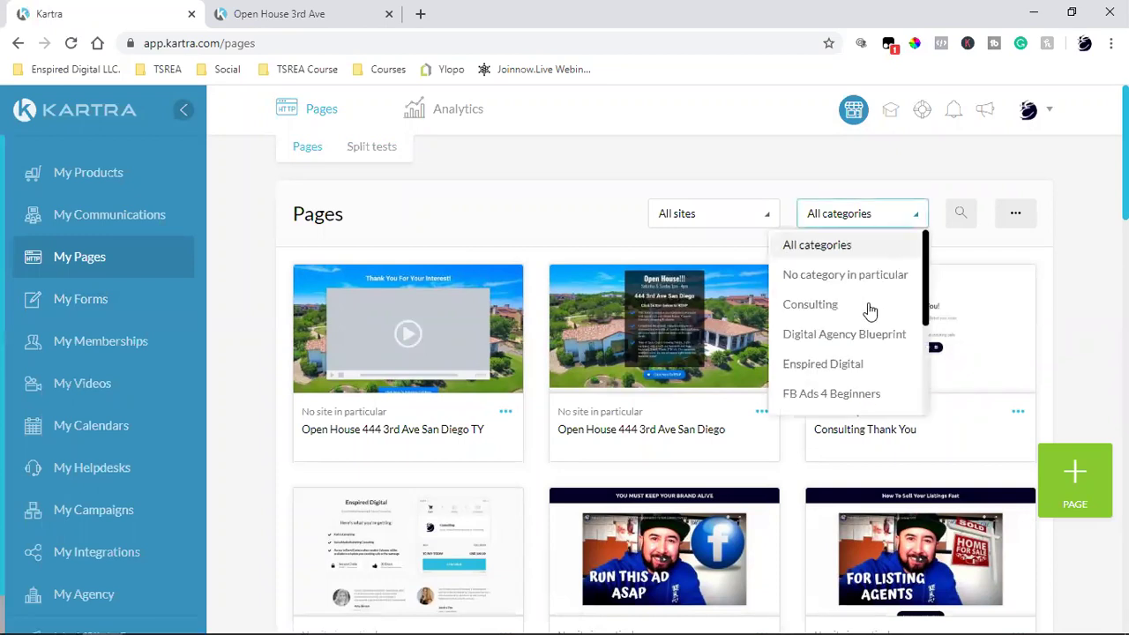
scroll(854, 351, "down", 3)
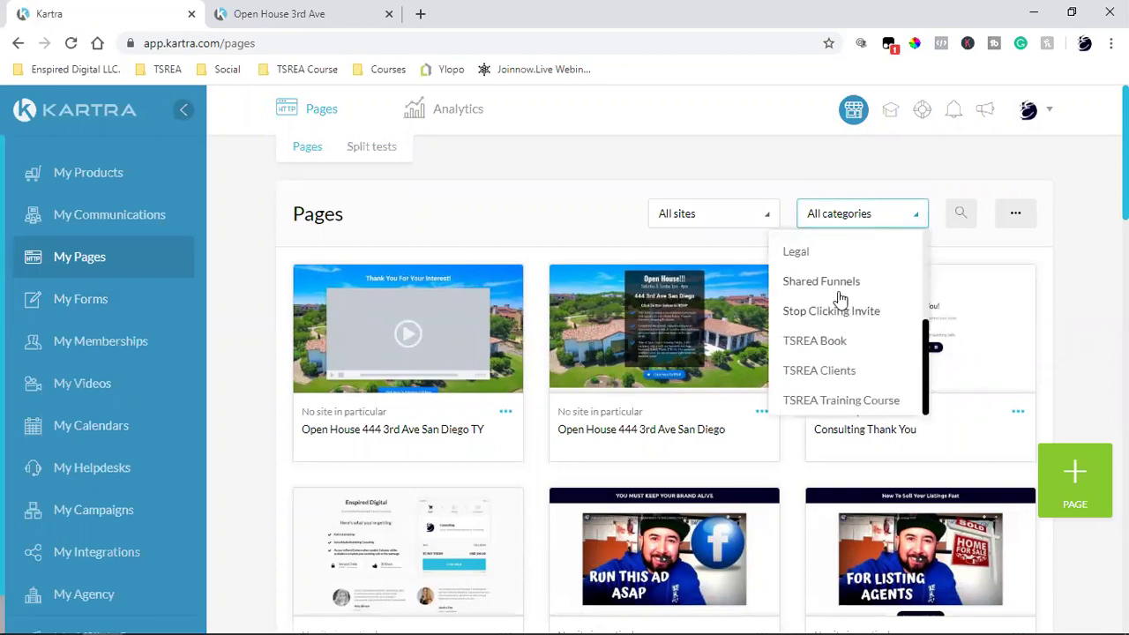
left_click(821, 281)
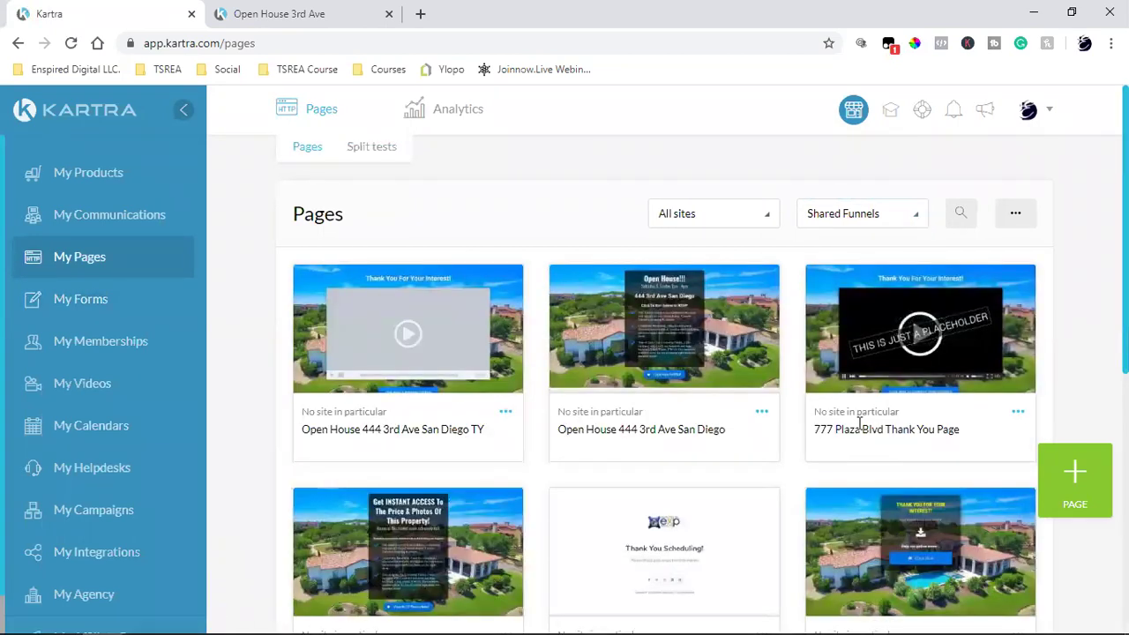
left_click(764, 414)
left_click(855, 403)
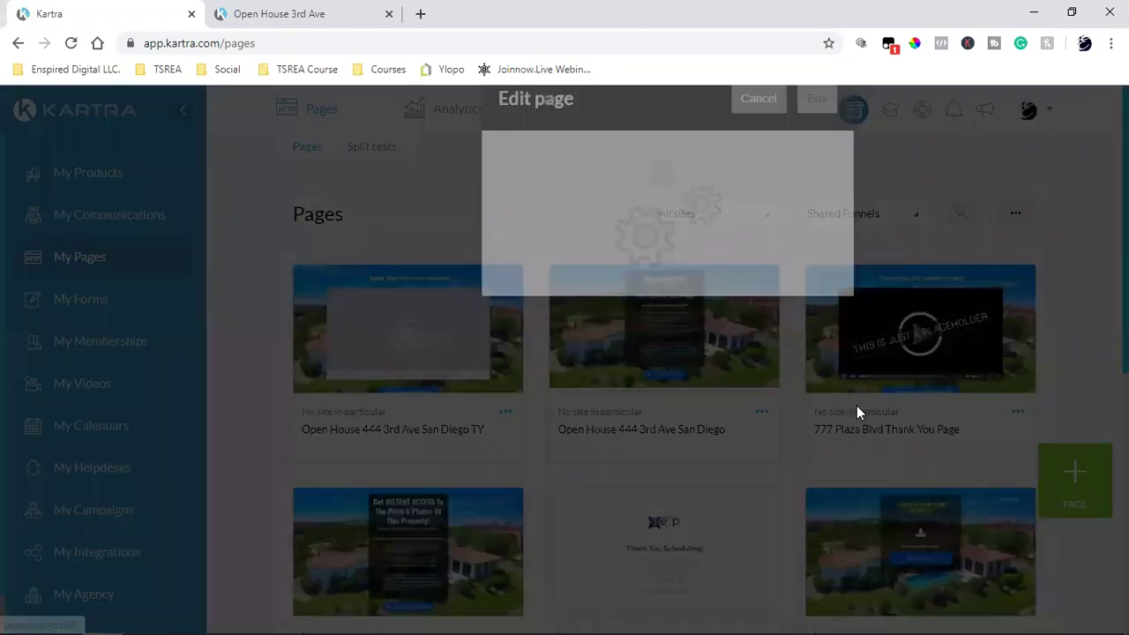
left_click(817, 150)
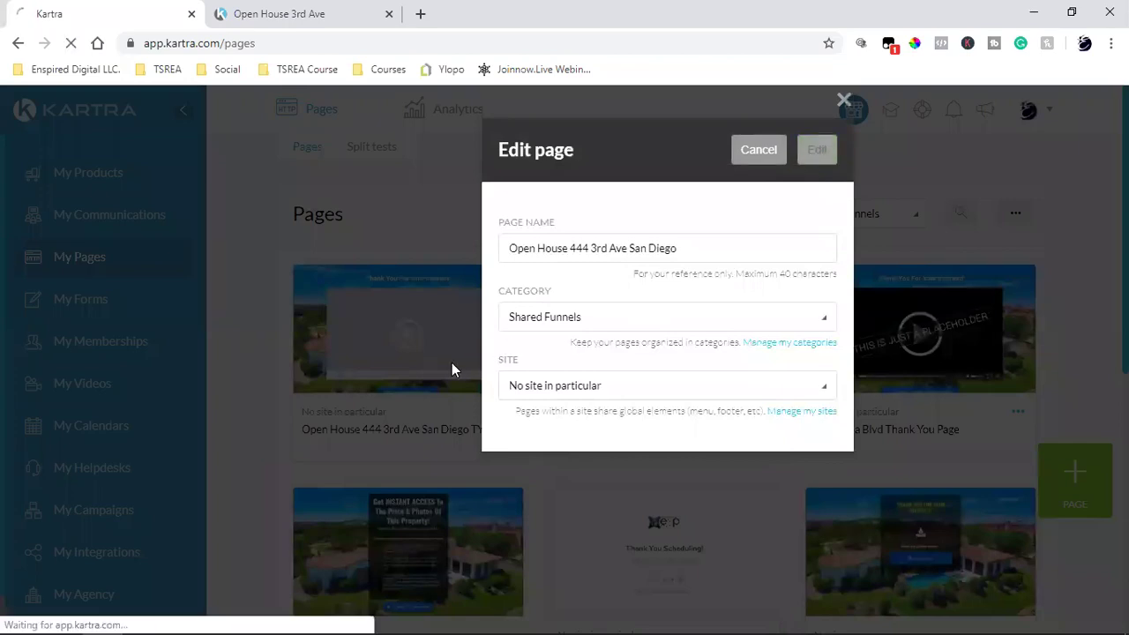
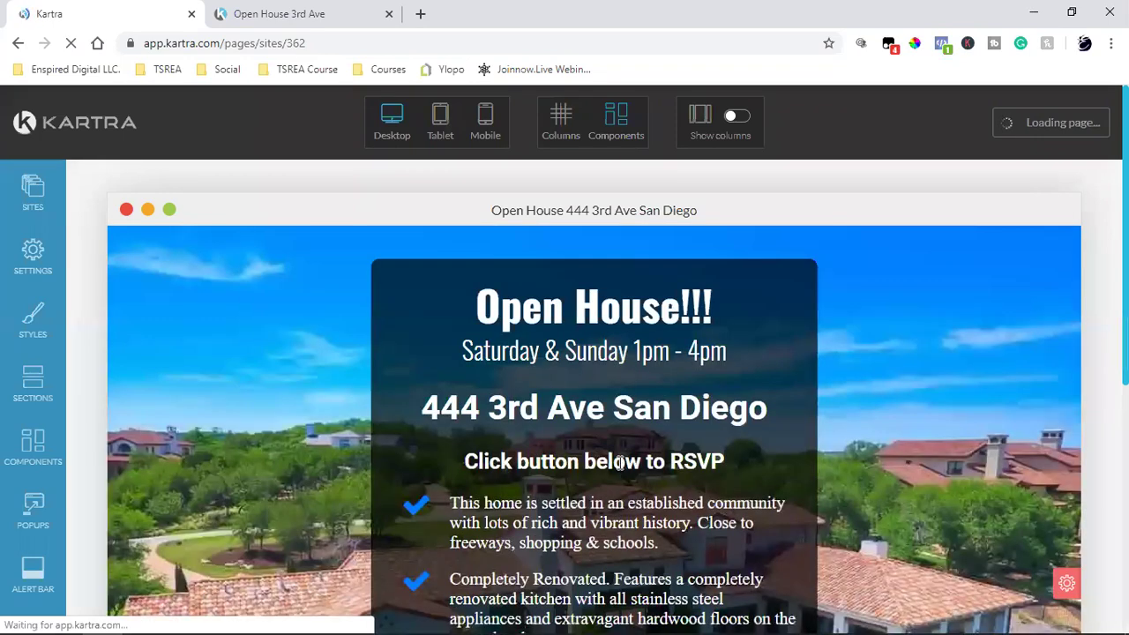
scroll(621, 465, "down", 5)
mouse_move(592, 421)
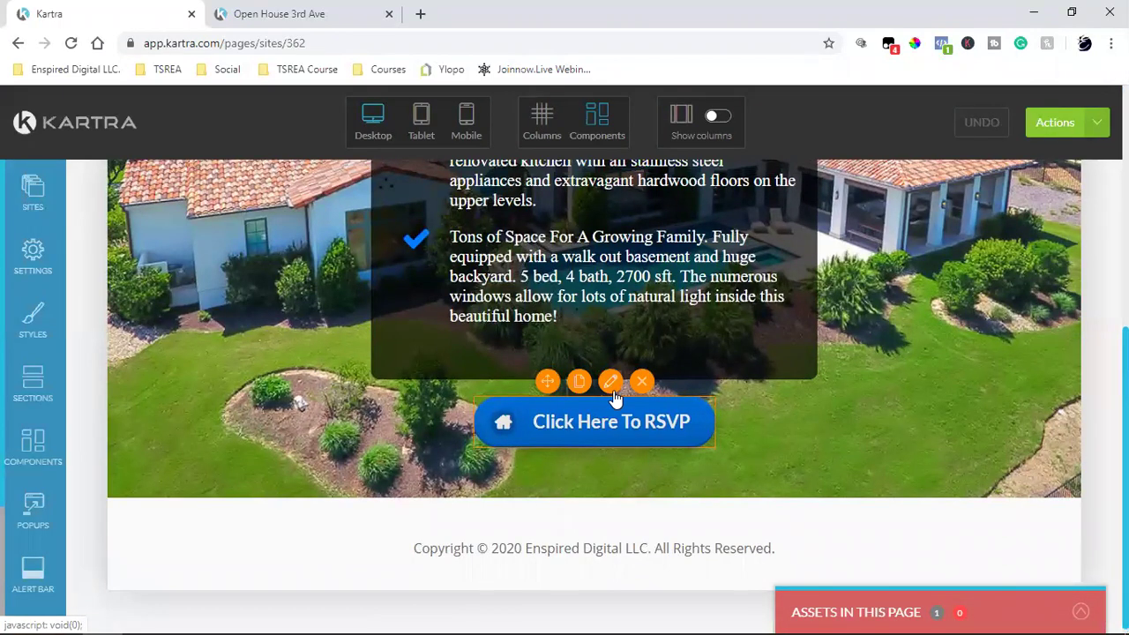
left_click(612, 383)
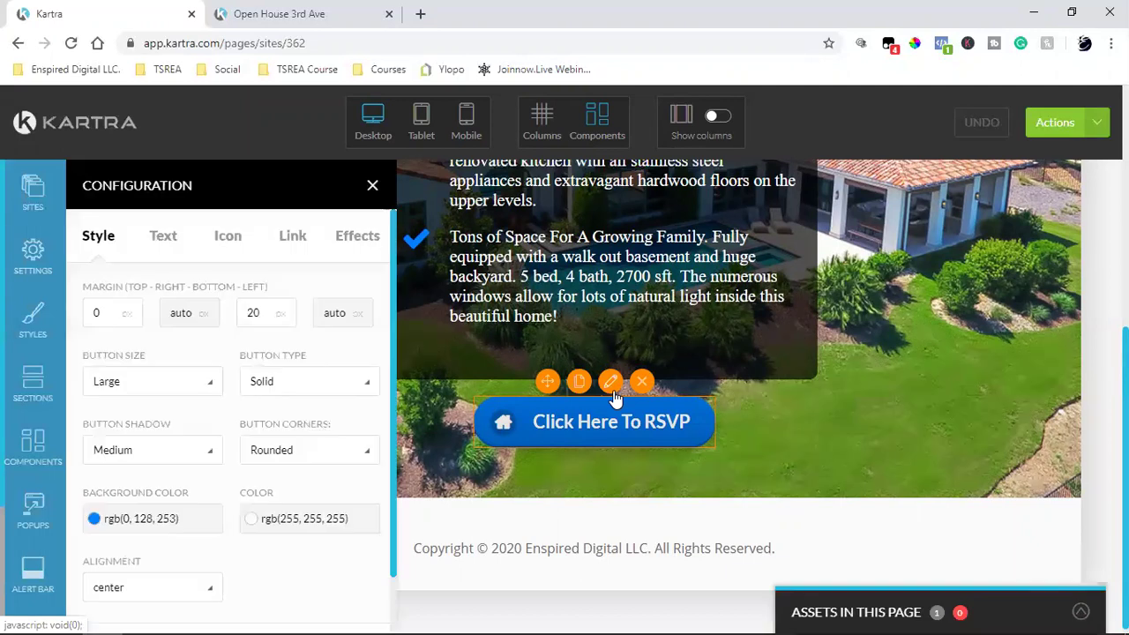
left_click(292, 235)
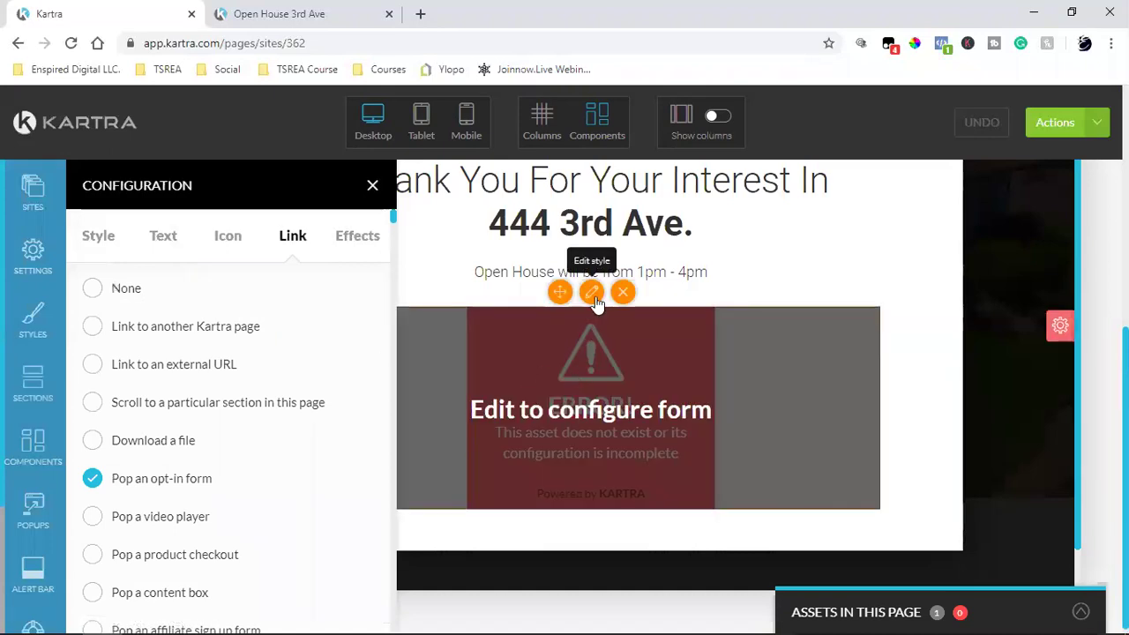
left_click(592, 294)
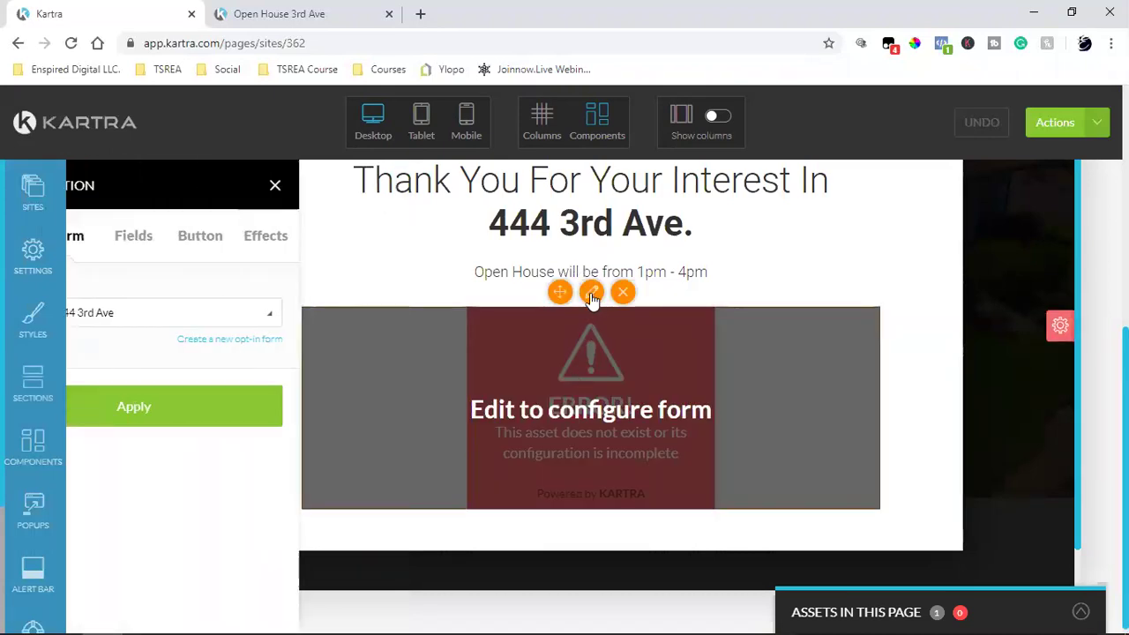
left_click(201, 405)
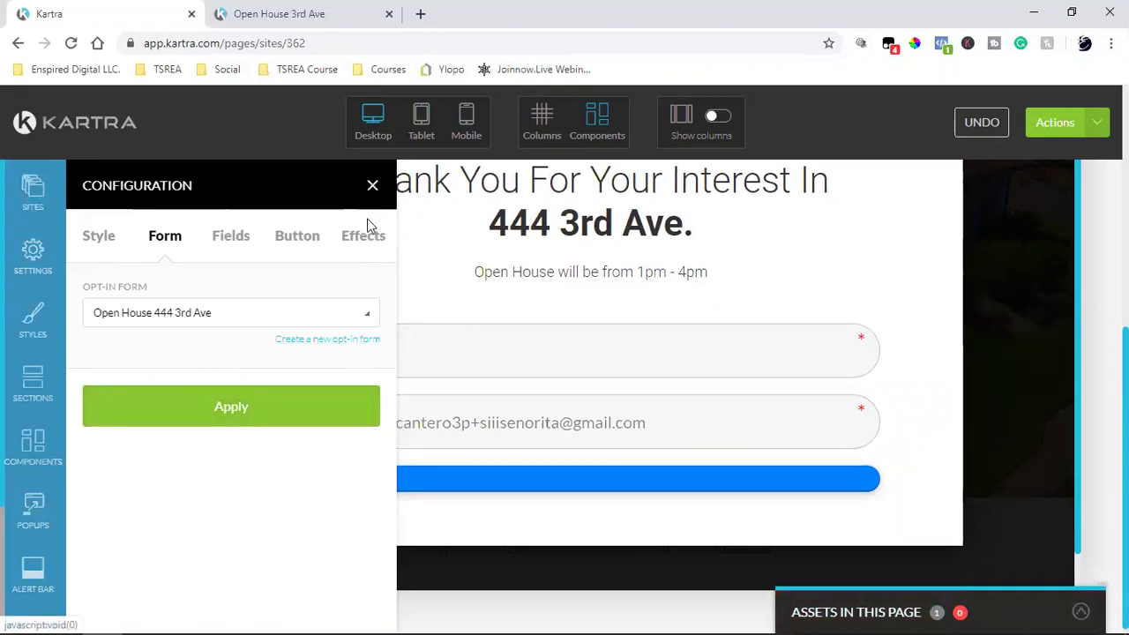
Step: Change the form's submit button text to 'Click here to RSVP' and close the configuration
left_click(297, 237)
left_click(112, 313)
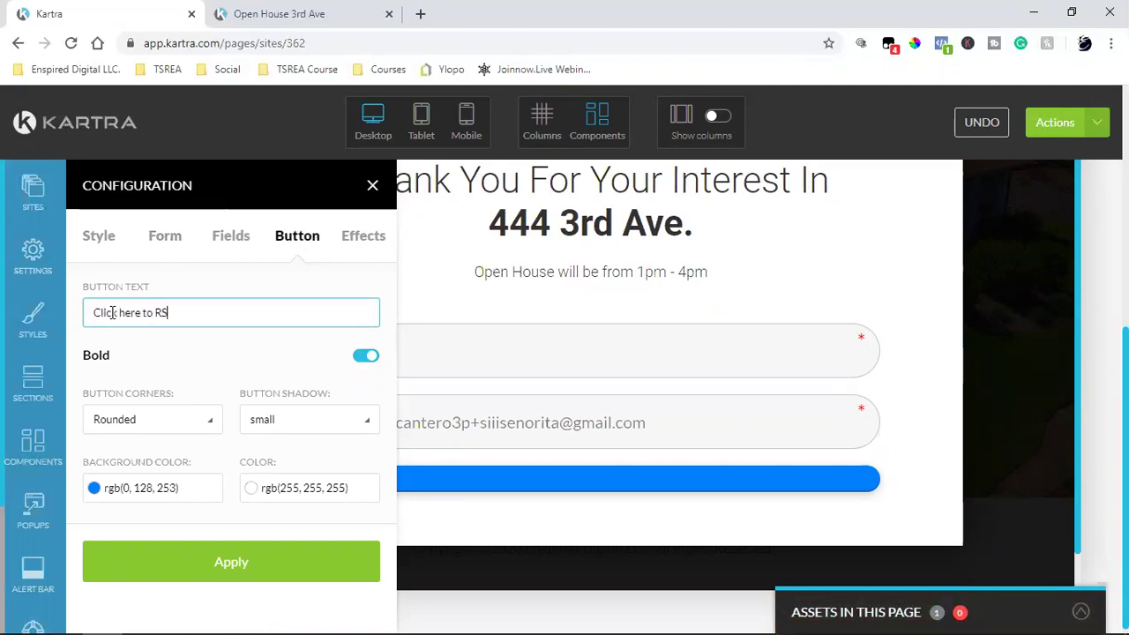
left_click(234, 569)
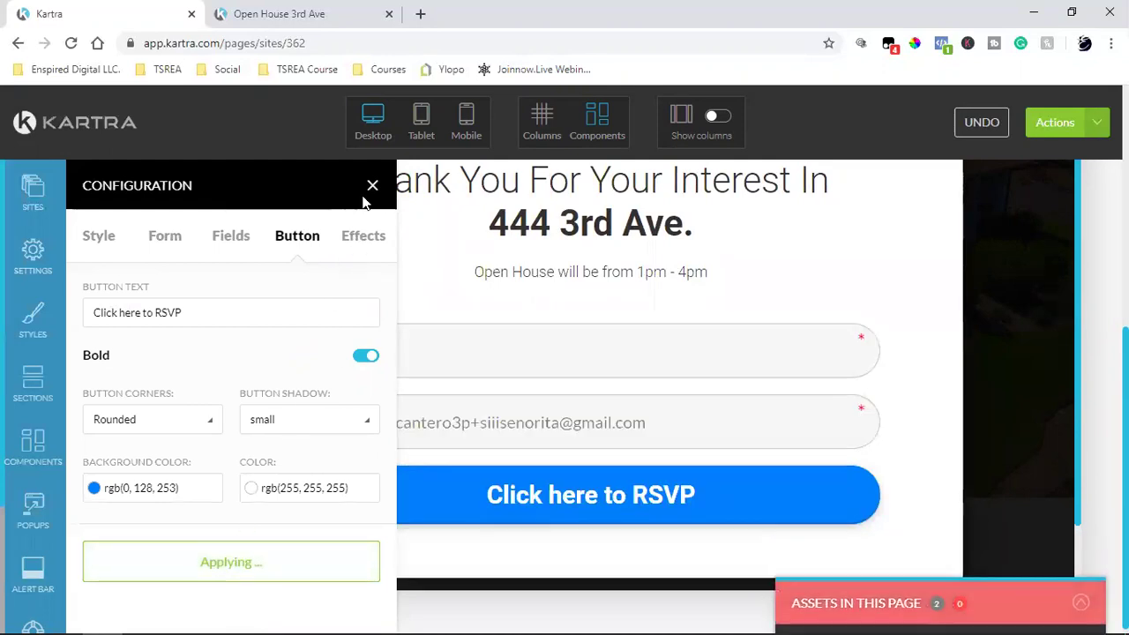
left_click(371, 185)
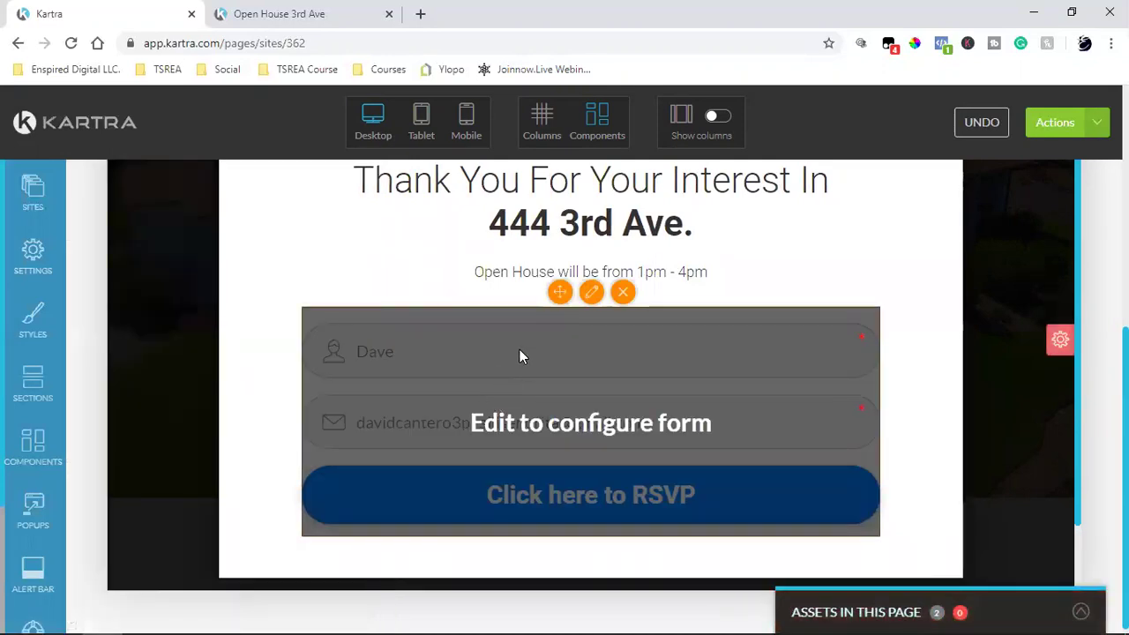
Step: Finish the RSVP popup edit, then save the open house page and publish it live
scroll(946, 405, "up", 2)
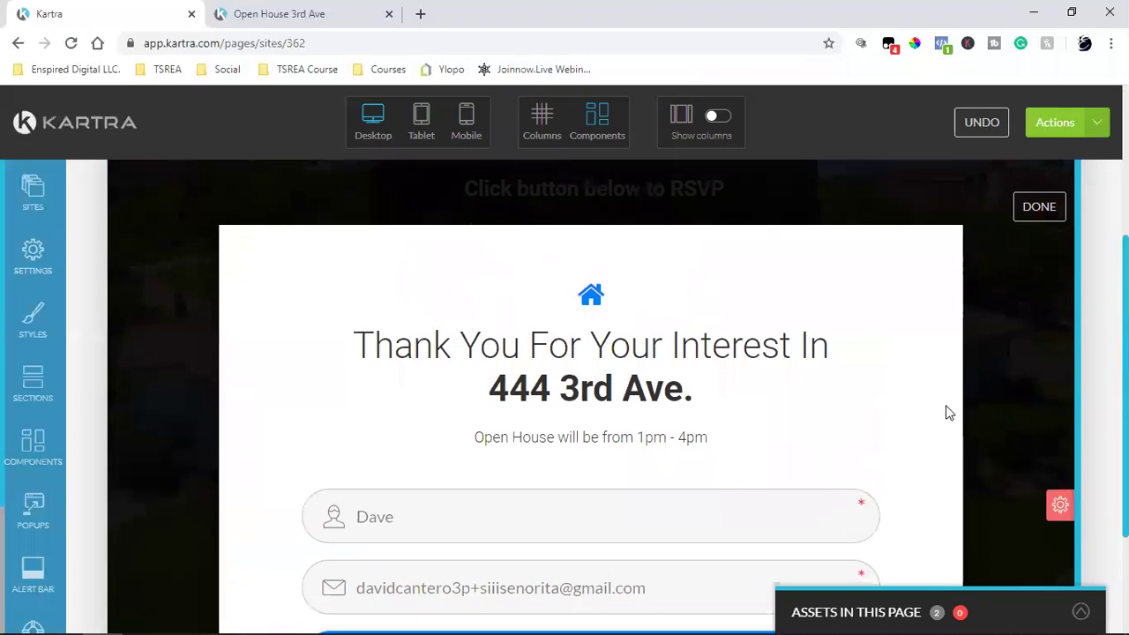
left_click(1041, 211)
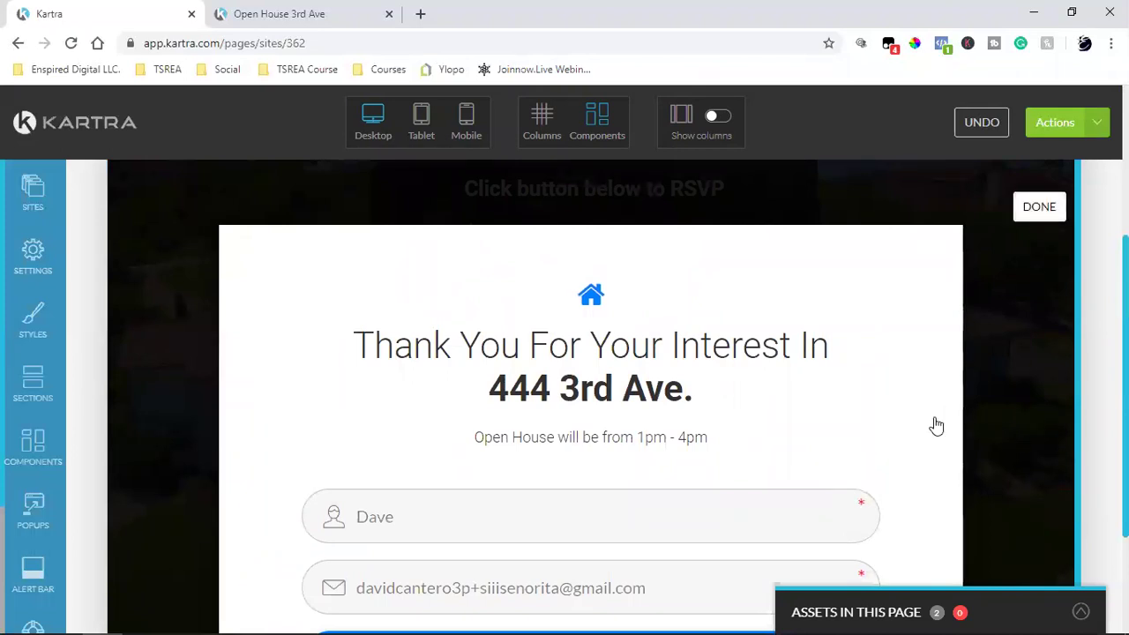
left_click(1096, 122)
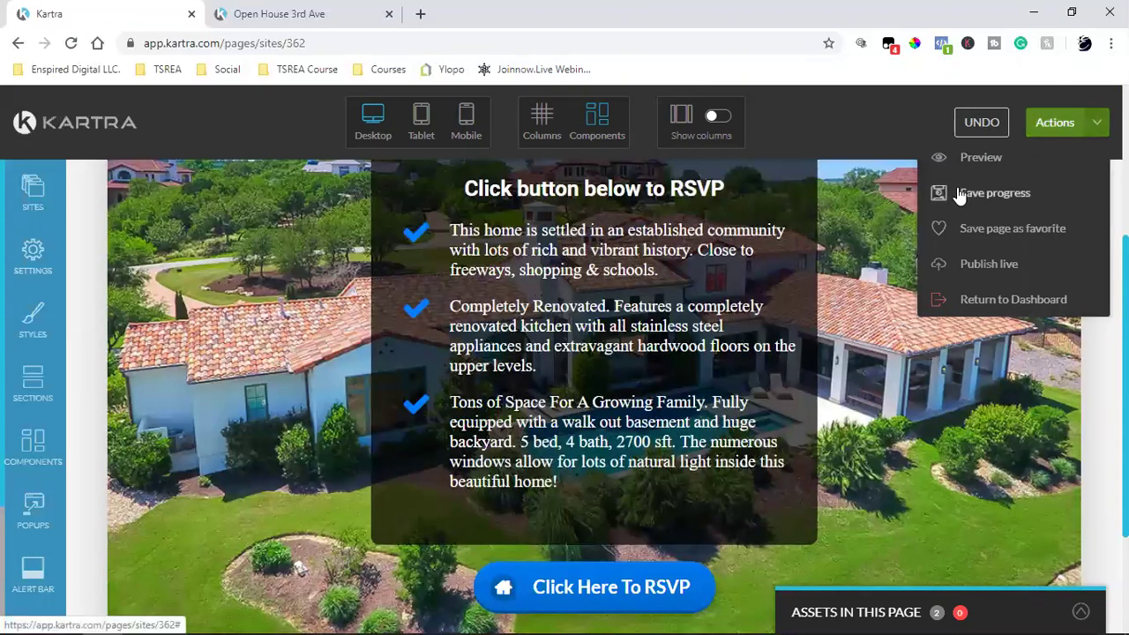
left_click(959, 195)
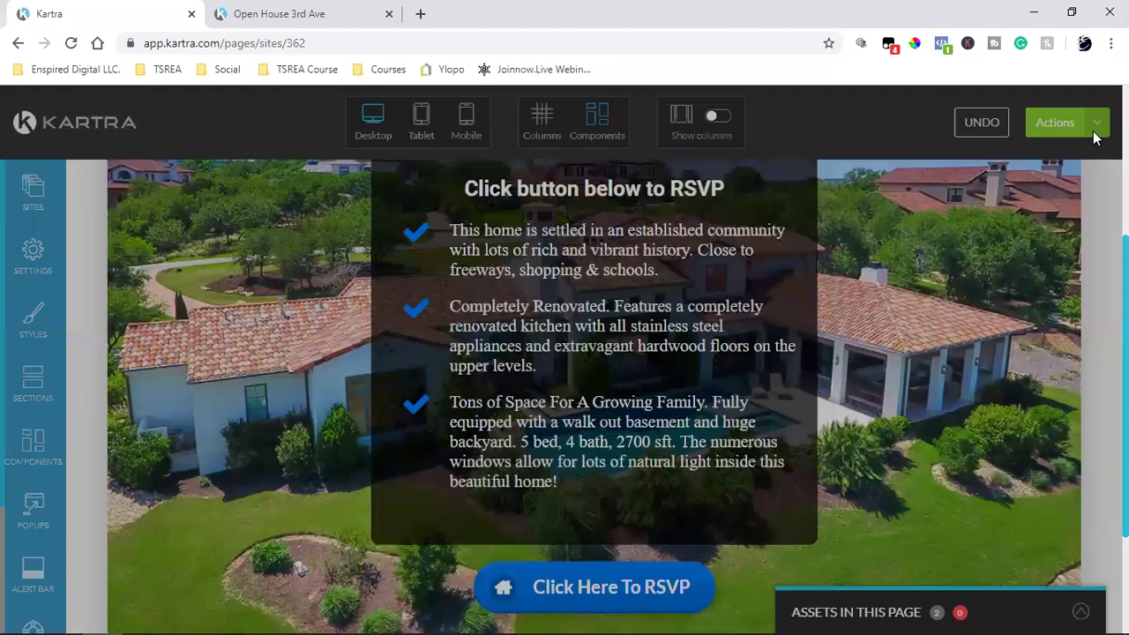
left_click(1061, 123)
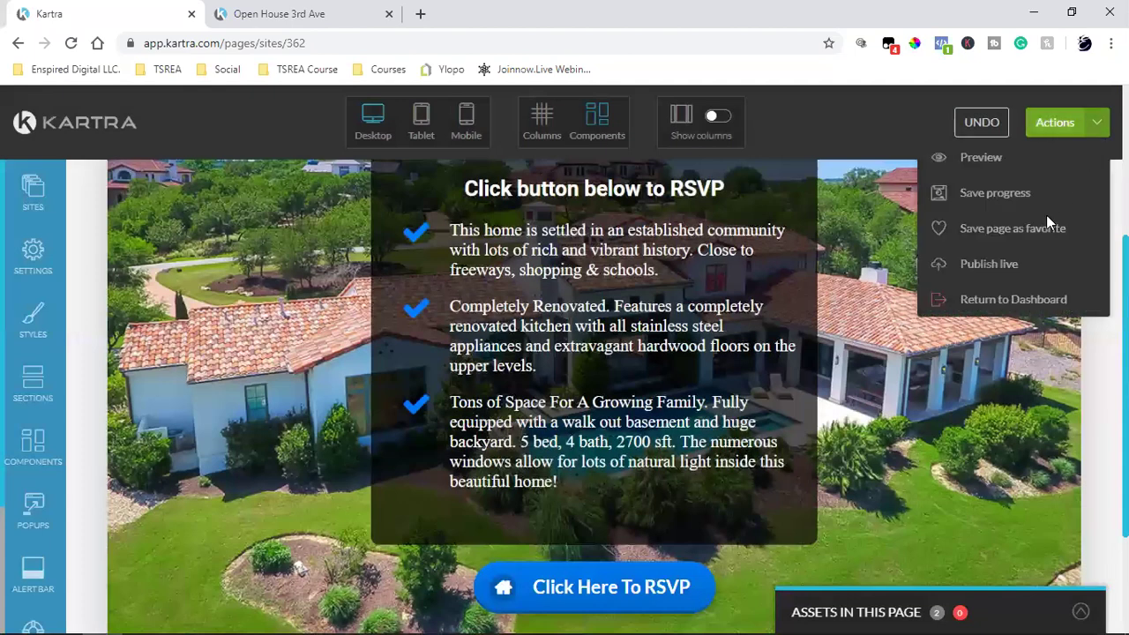
left_click(1001, 270)
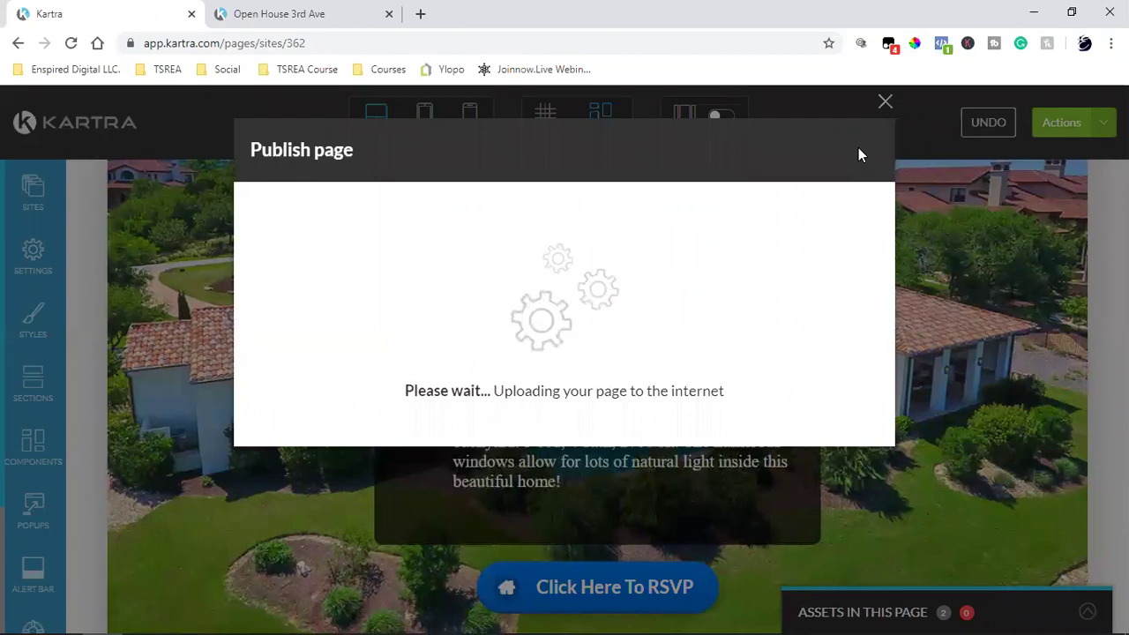
left_click(856, 152)
Step: Exit the page editor and return to the Kartra dashboard
left_click(1094, 122)
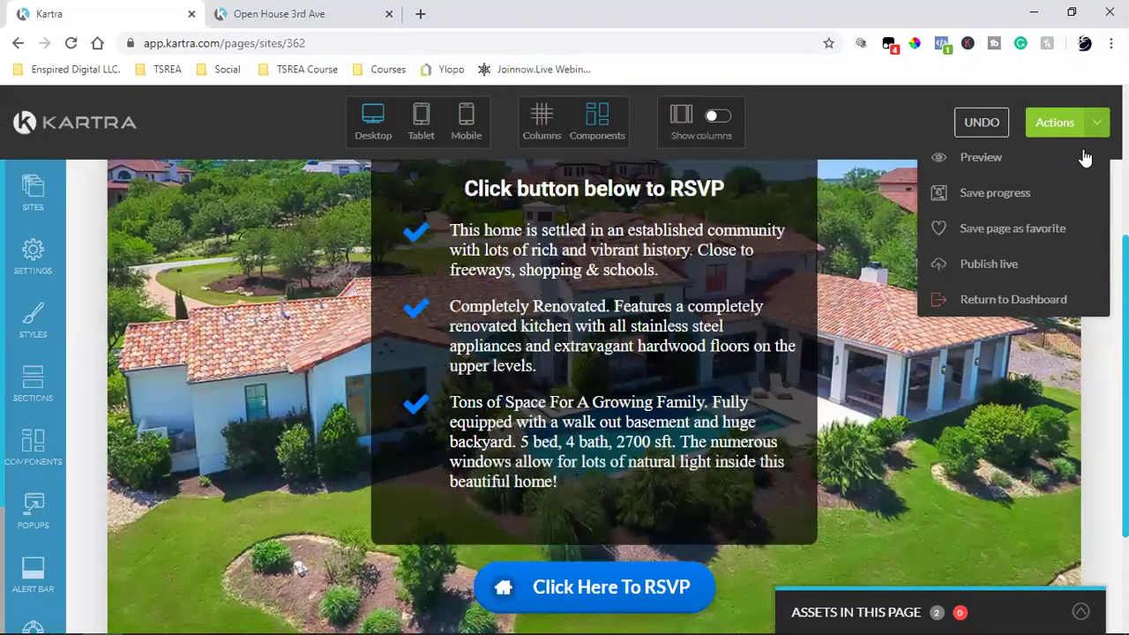
left_click(1034, 296)
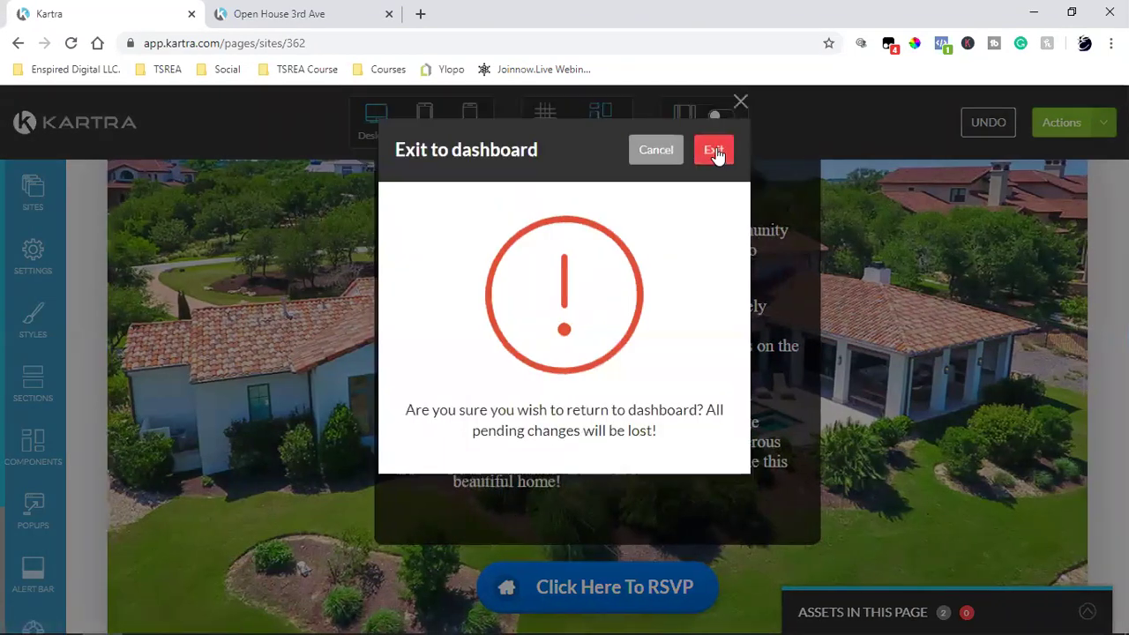
left_click(714, 150)
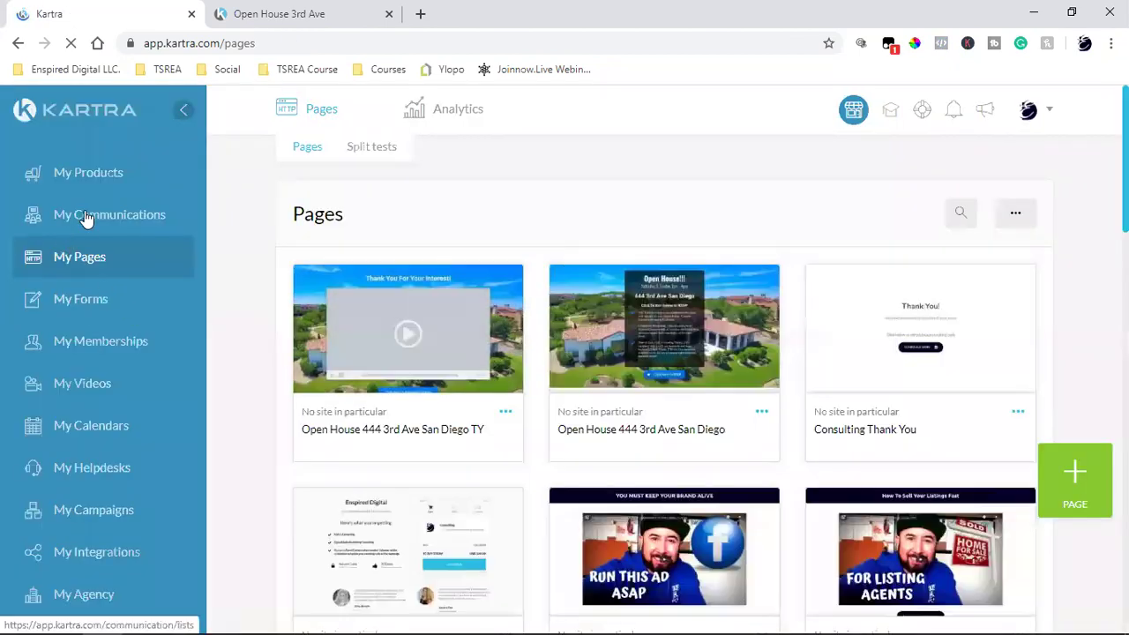
left_click(86, 217)
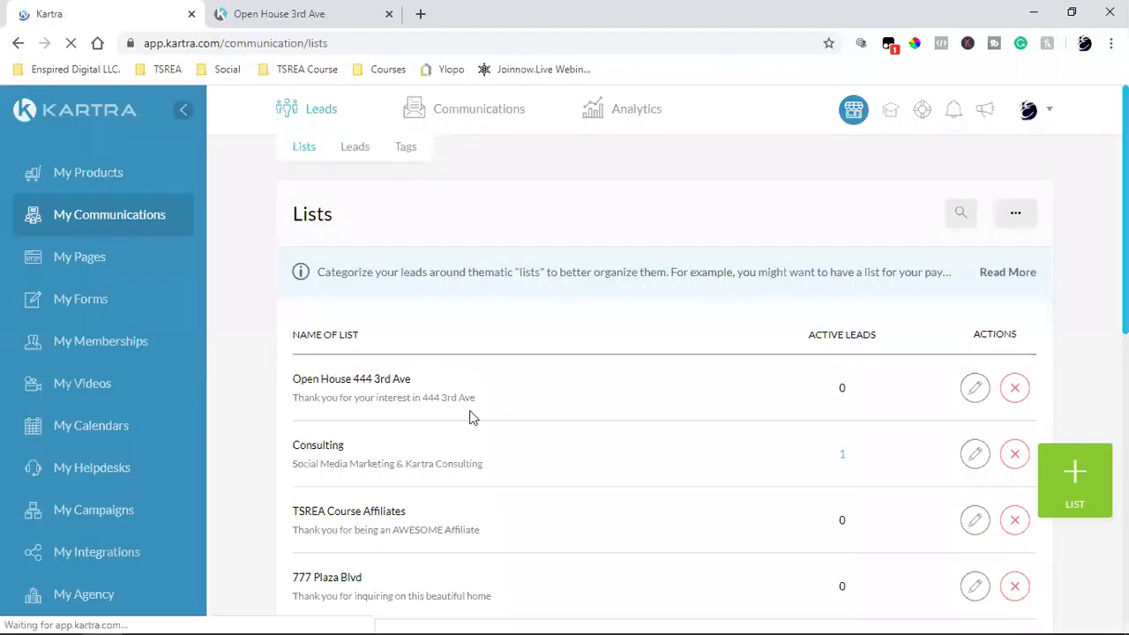
triple_click(350, 381)
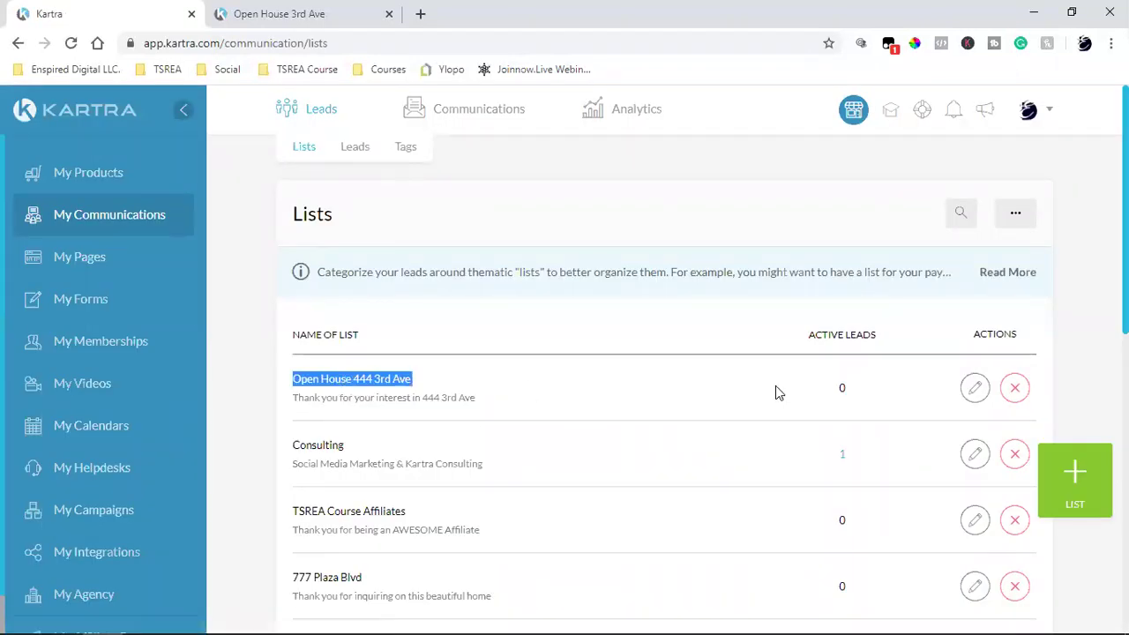
left_click(844, 389)
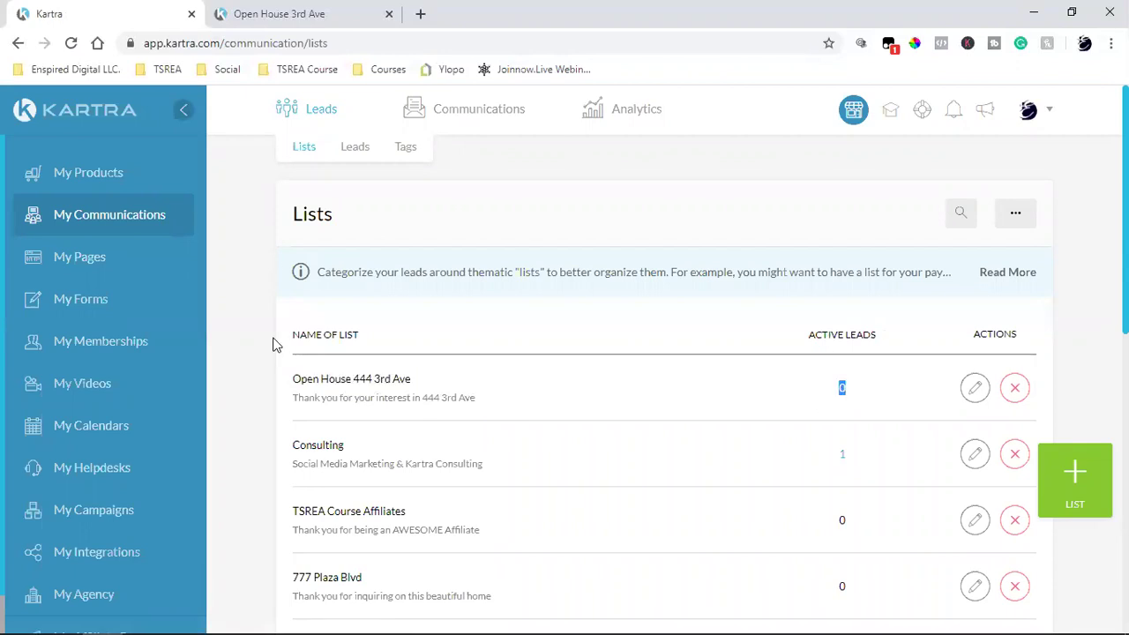
left_click(264, 13)
Step: Reload the live page, submit a test RSVP with a corrected email, and view the thank-you page
left_click(74, 44)
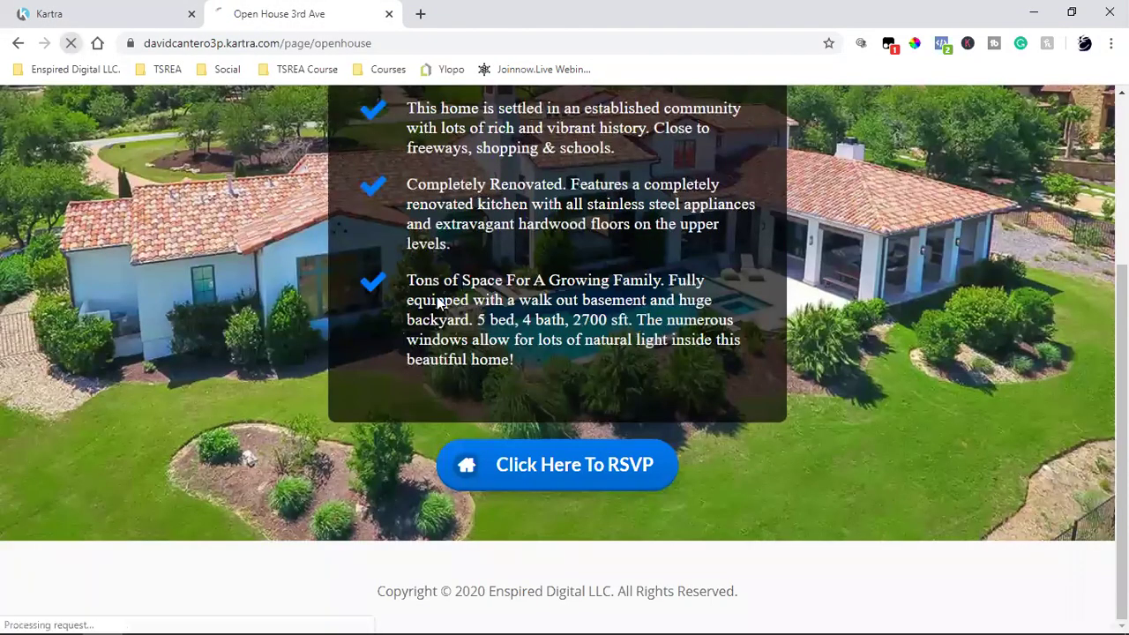
scroll(914, 411, "down", 3)
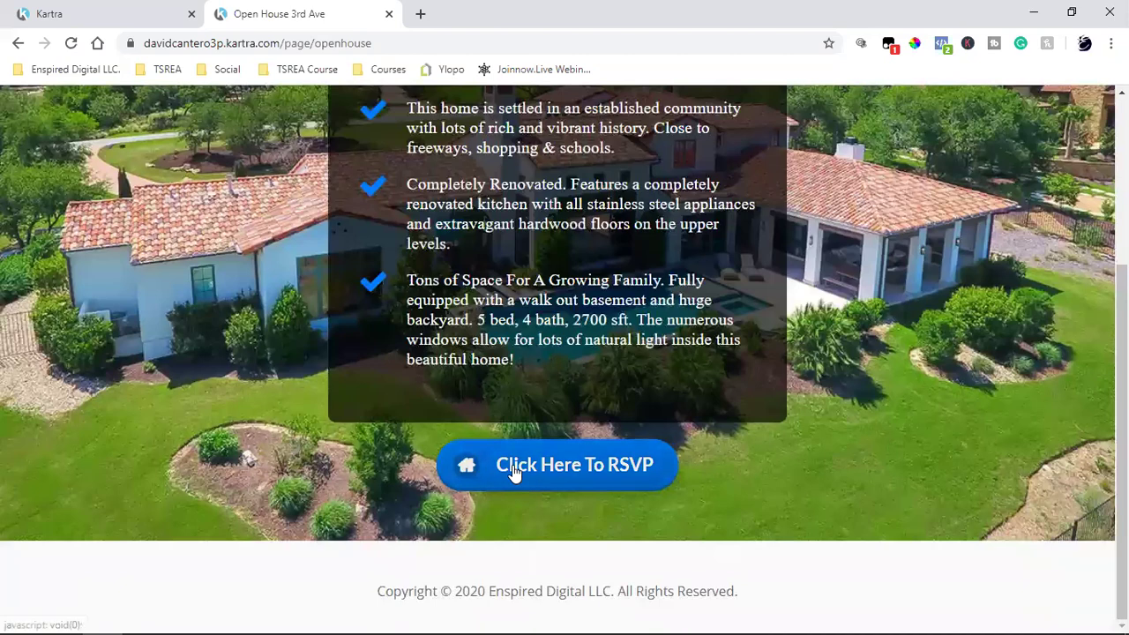
left_click(512, 472)
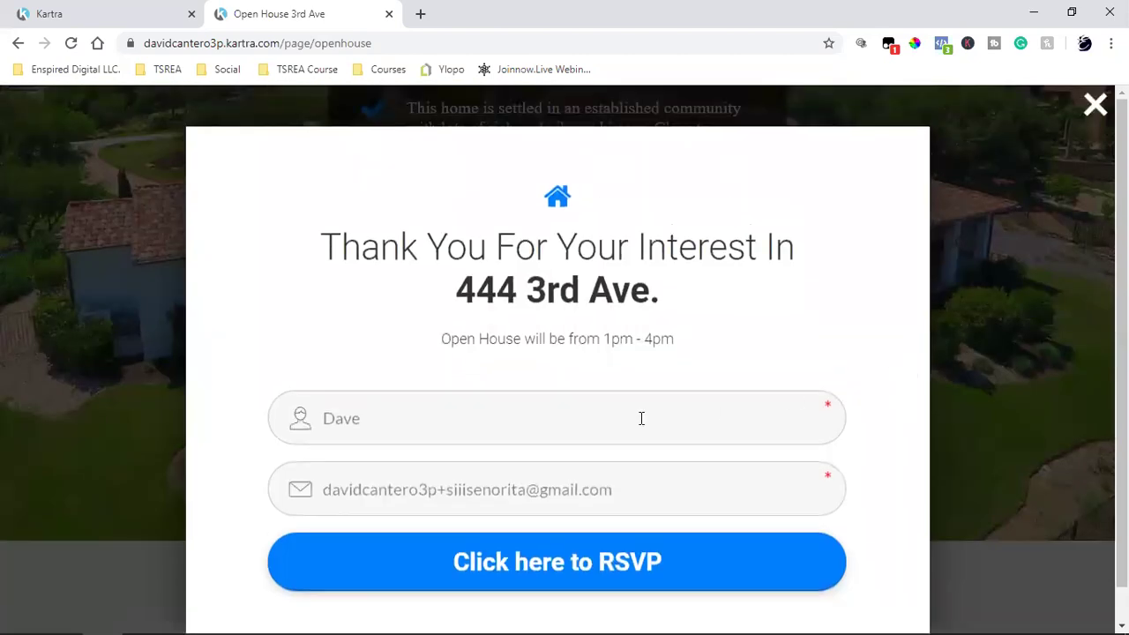
key("BackSpace")
key("BackSpace")
key("BackSpace")
key("BackSpace")
key("BackSpace")
key("BackSpace")
key("BackSpace")
key("BackSpace")
key("BackSpace")
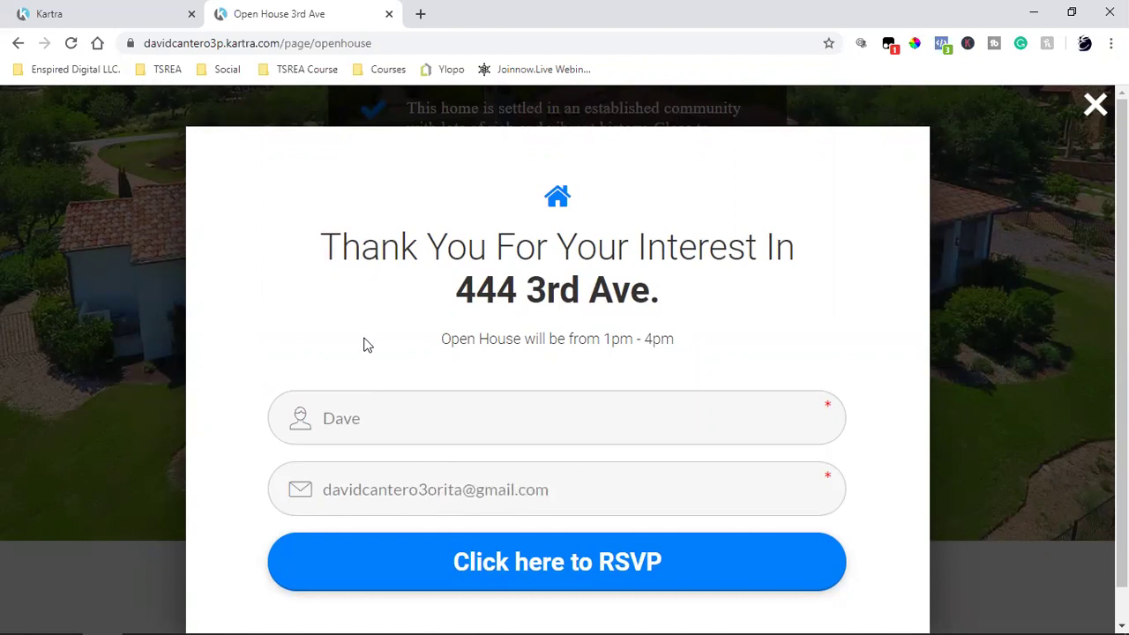
left_click(560, 566)
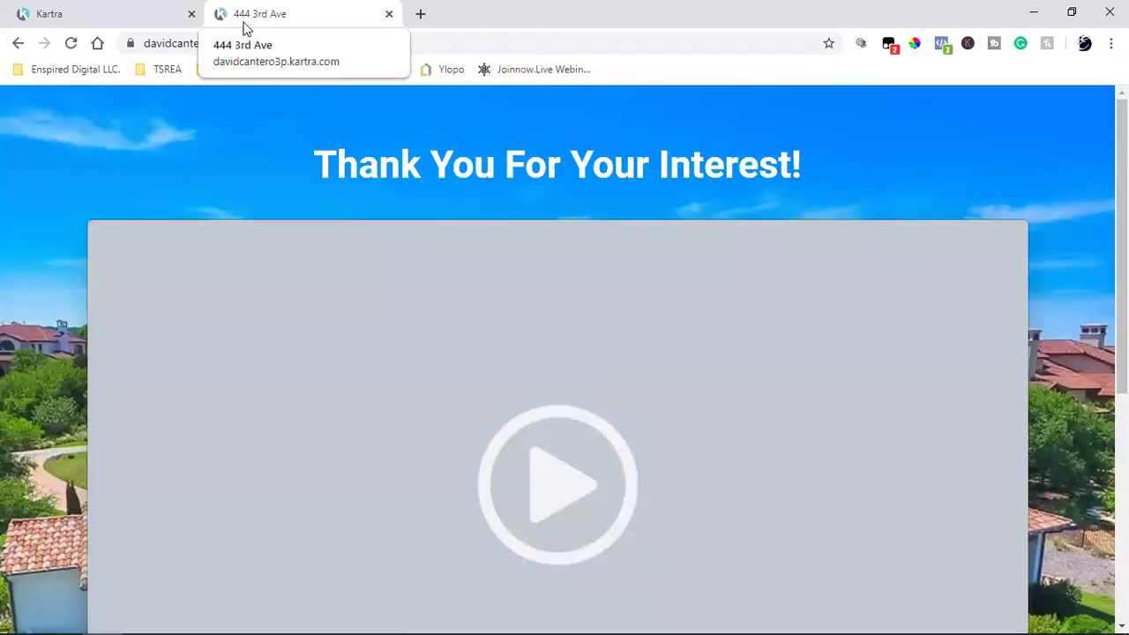
scroll(564, 265, "down", 5)
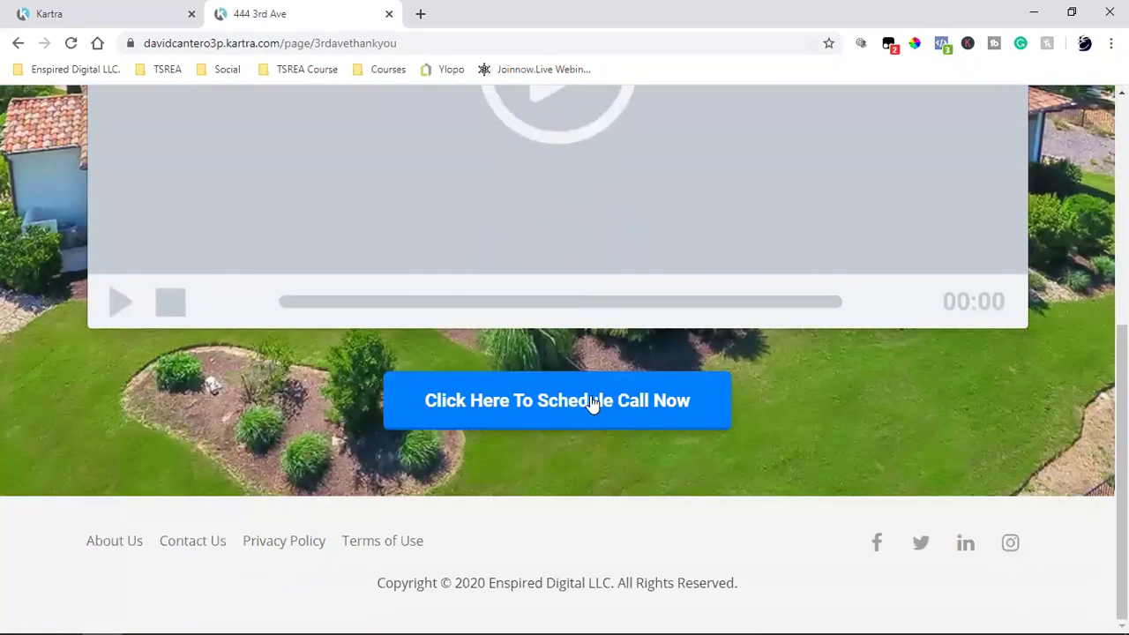
scroll(621, 412, "up", 5)
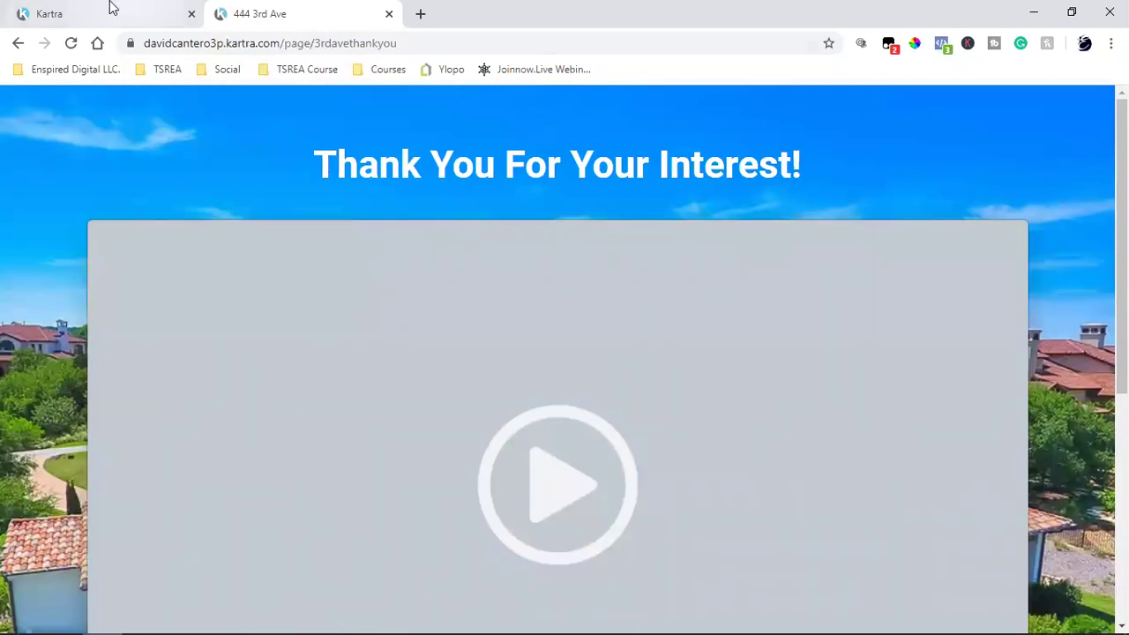
left_click(109, 8)
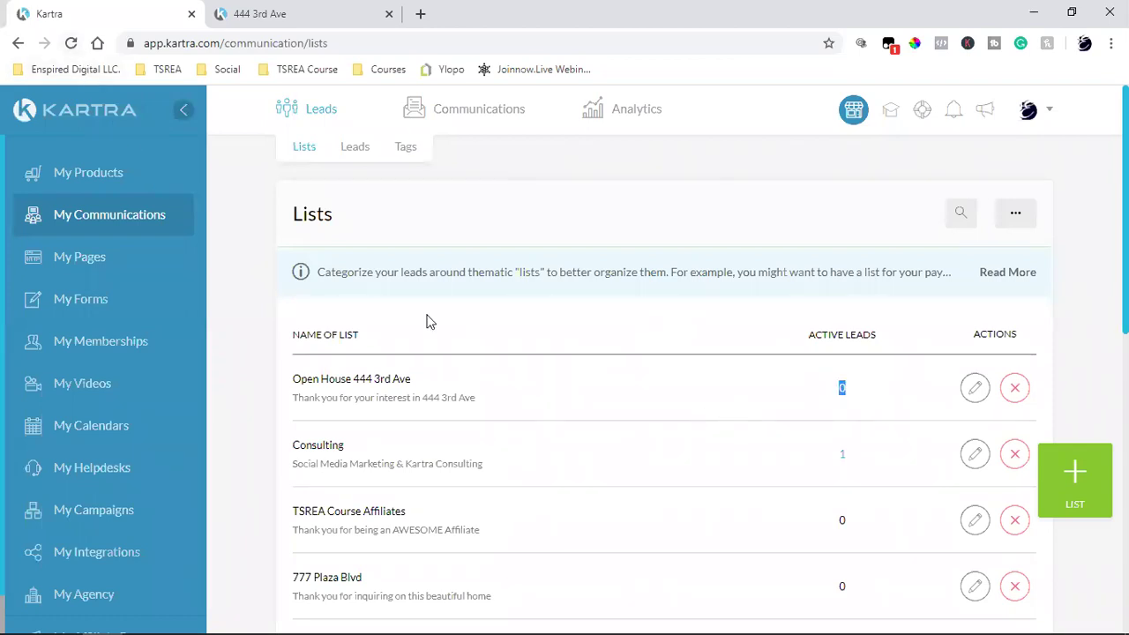
Step: Refresh the lists and view the Open House list's leads, checking the test lead's list and tag counts
left_click(70, 43)
left_click(844, 393)
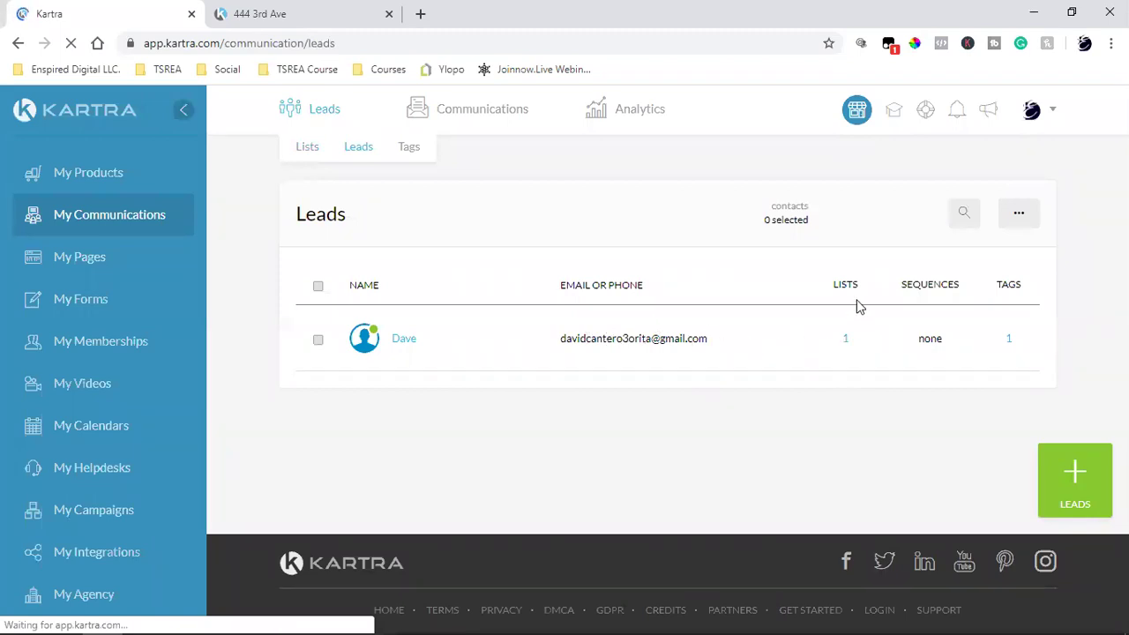
mouse_move(843, 338)
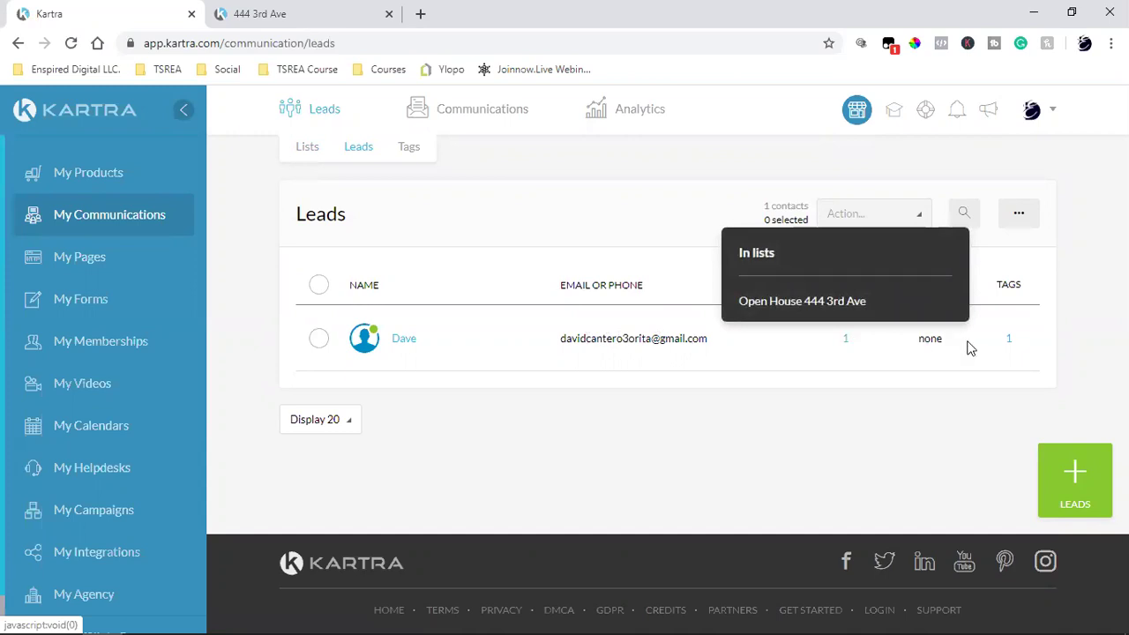
mouse_move(1011, 344)
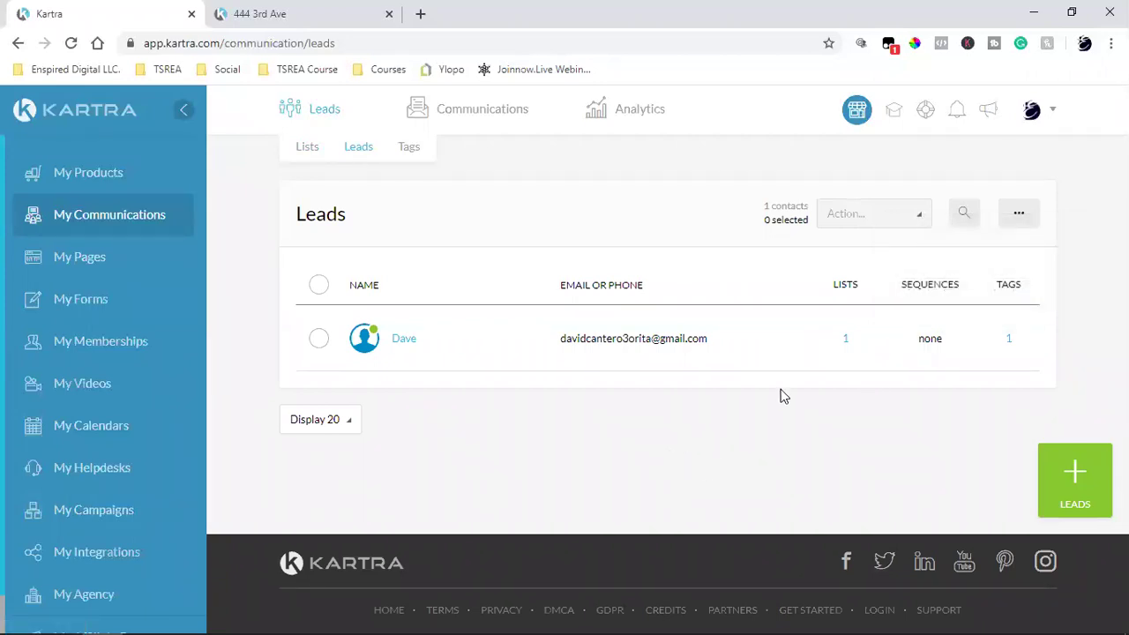
Step: In the test lead's profile, delete the TSREA Finished Webclass tag and save
left_click(407, 339)
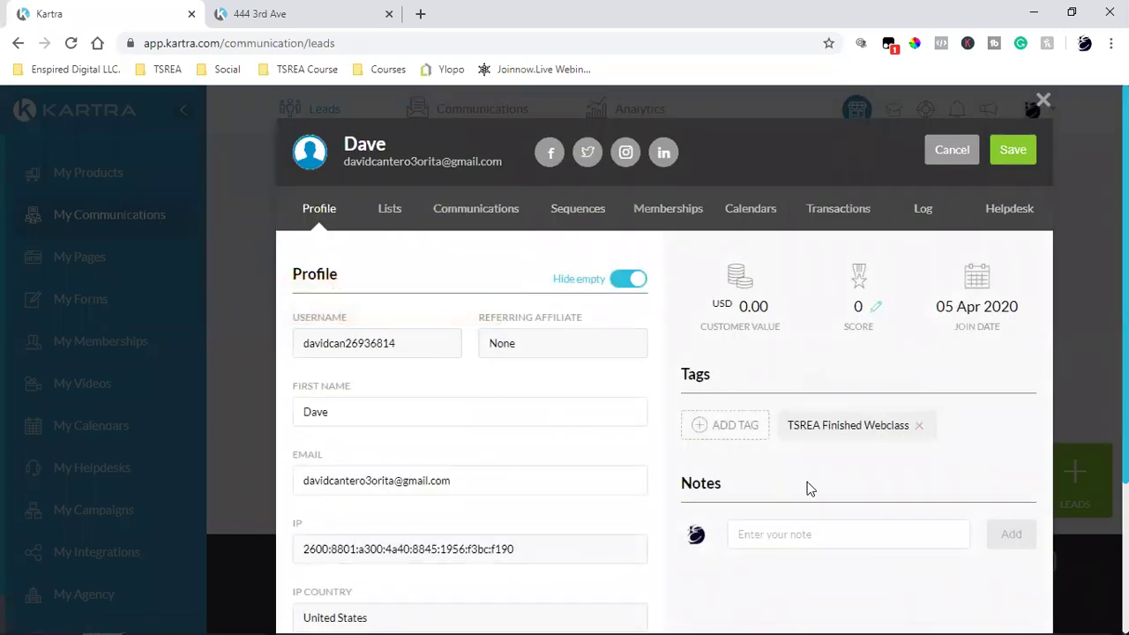
left_click(918, 429)
left_click(1016, 155)
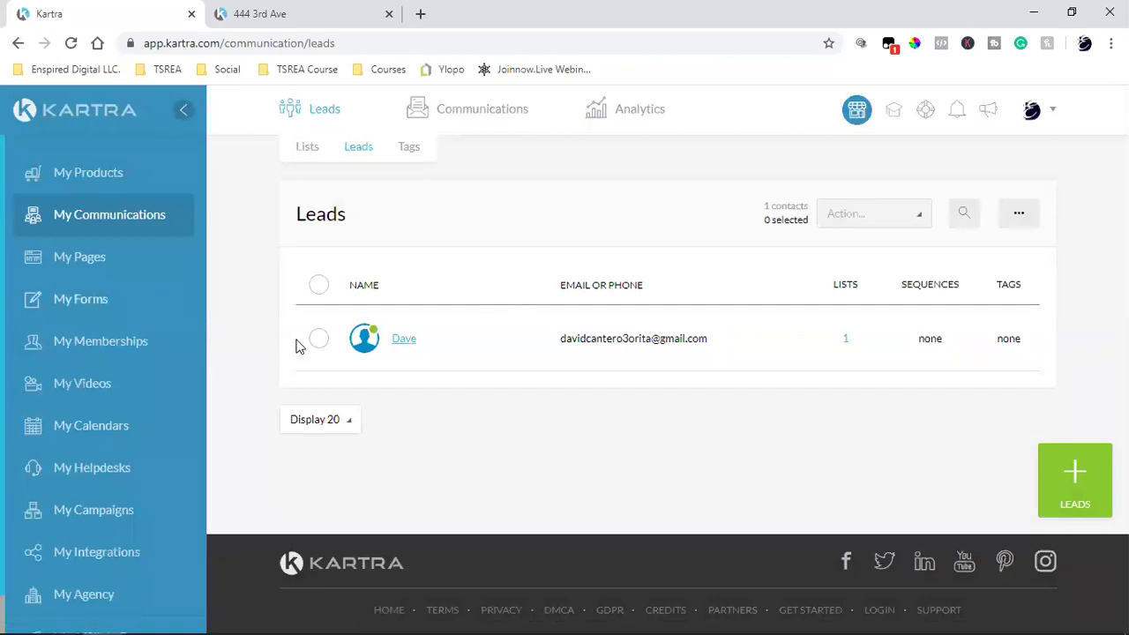
left_click(77, 293)
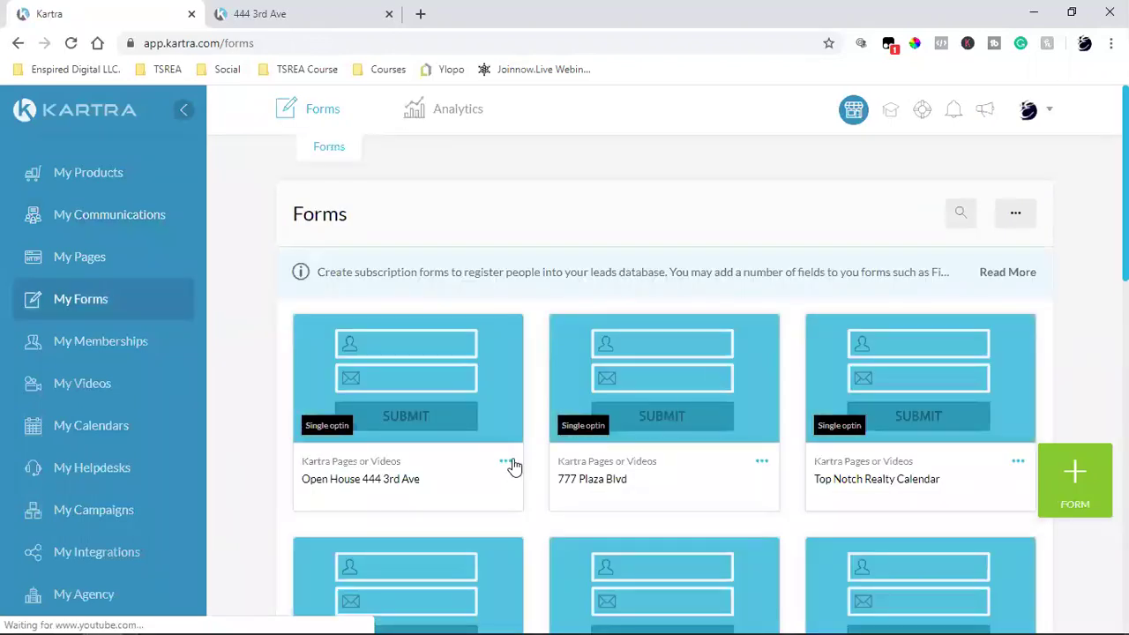
left_click(506, 461)
left_click(583, 446)
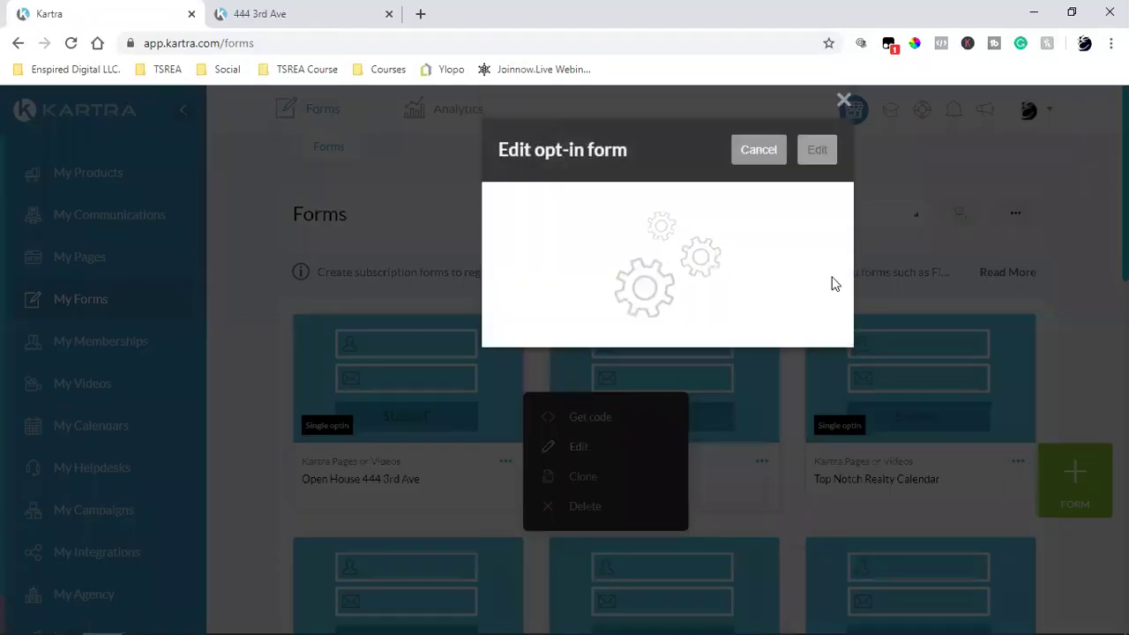
left_click(820, 156)
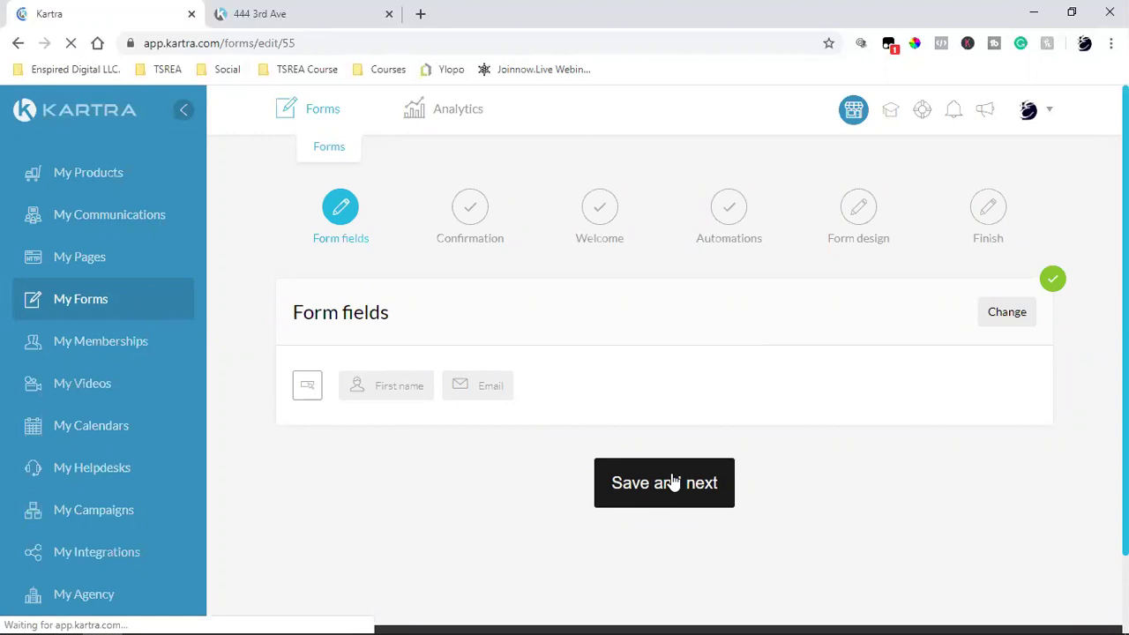
Step: Keep the existing fields and welcome settings, advancing to the automations step
left_click(673, 483)
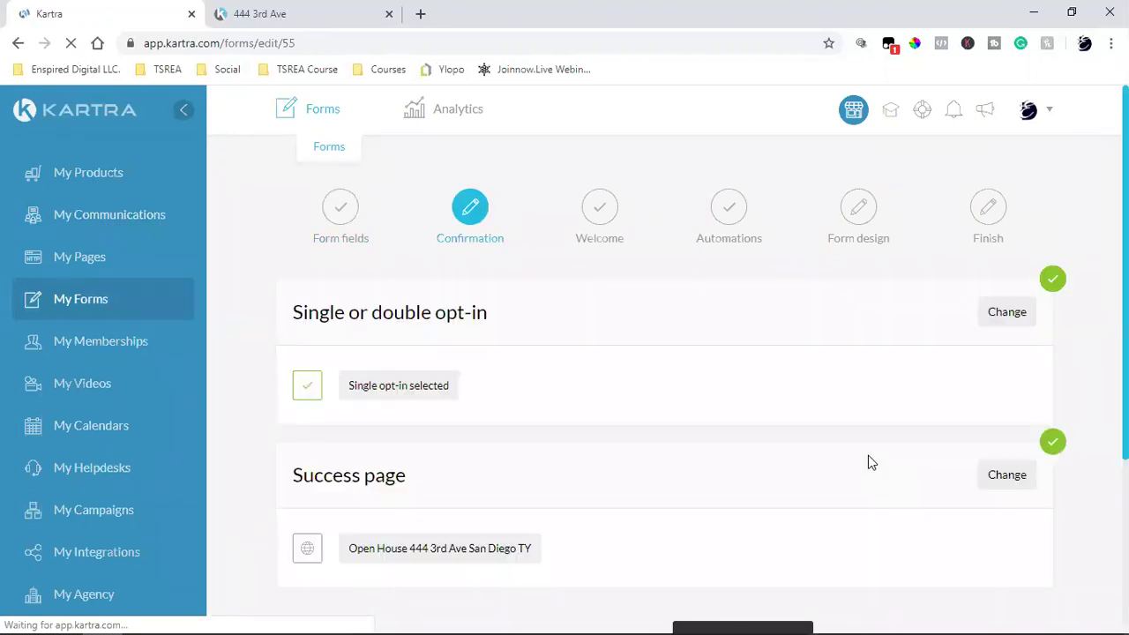
scroll(807, 454, "down", 3)
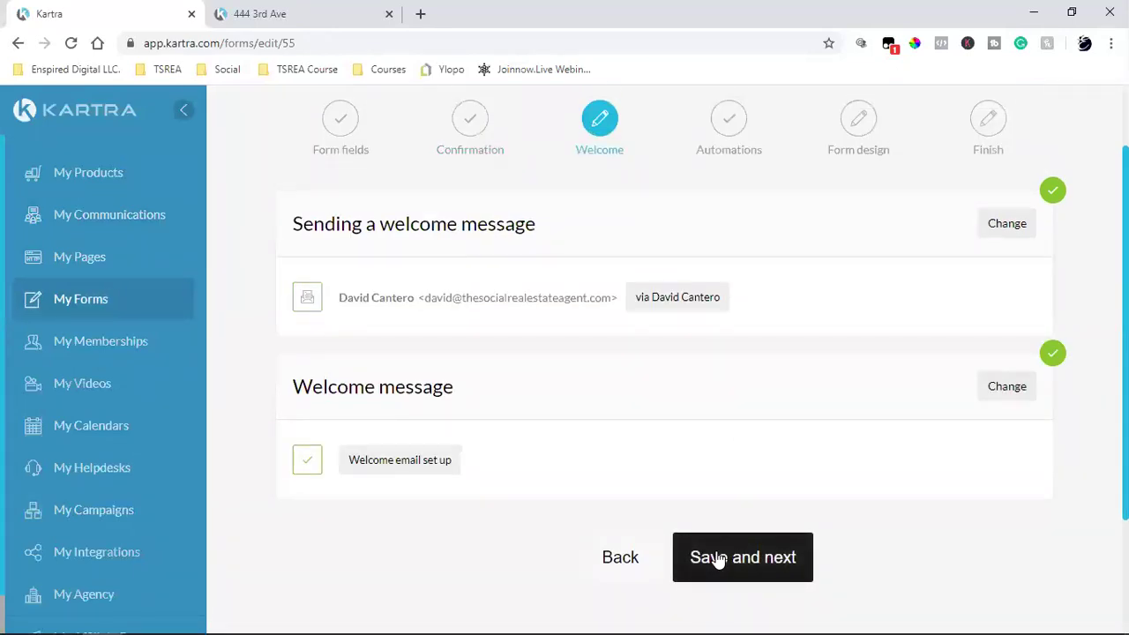
left_click(719, 560)
scroll(719, 558, "down", 4)
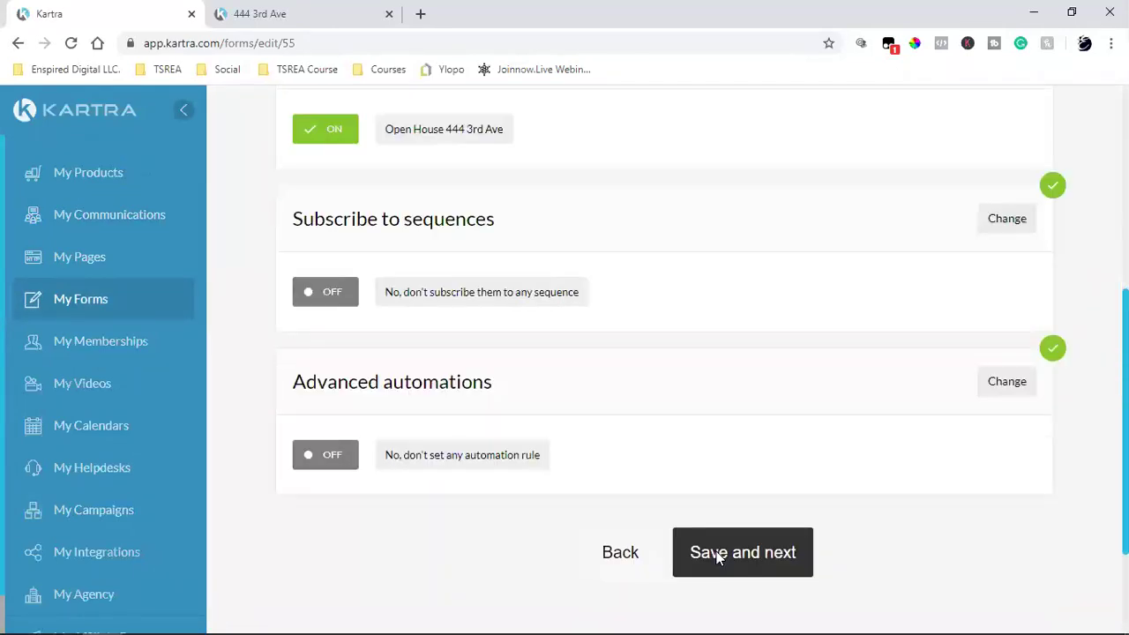
left_click(611, 564)
left_click(808, 408)
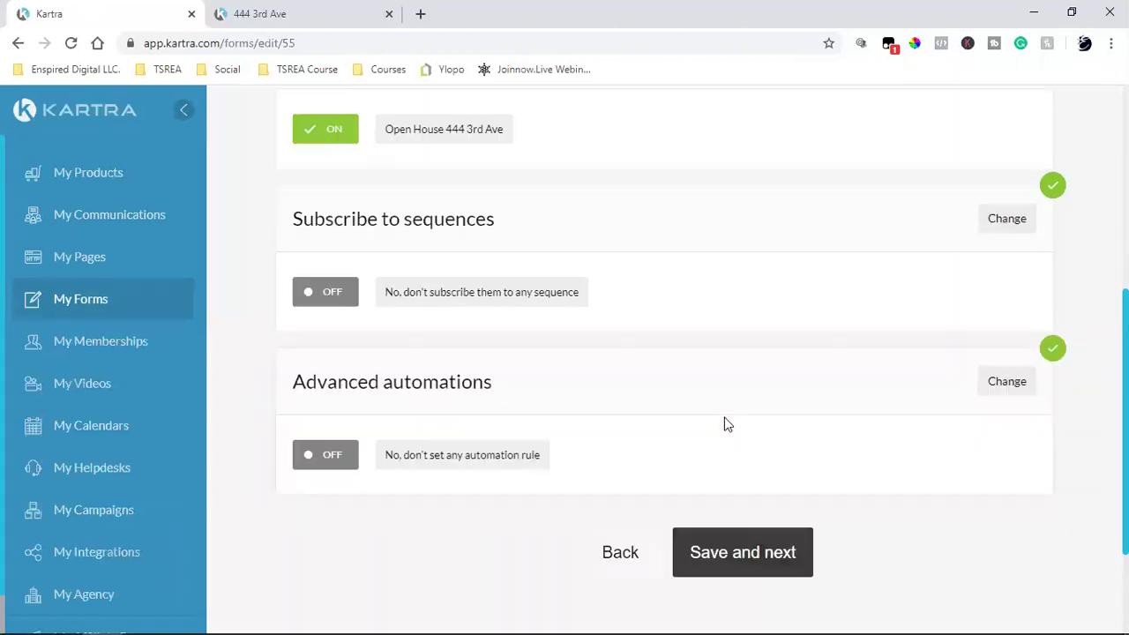
scroll(726, 425, "up", 5)
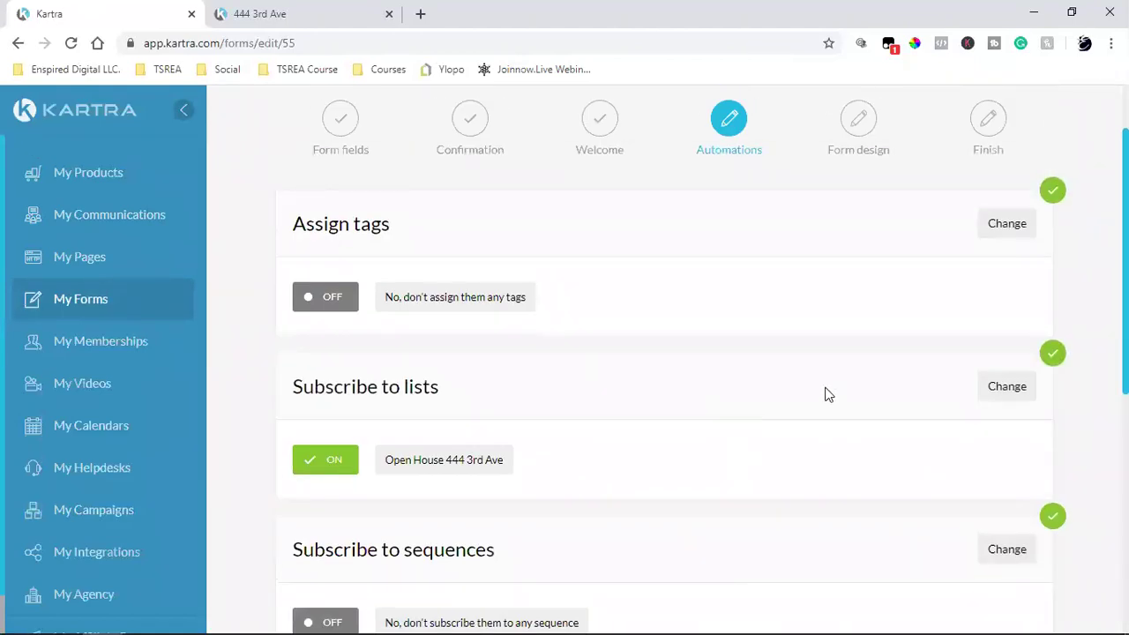
Step: Set tag assignment to Don't assign, save, and finish the form setup
left_click(985, 225)
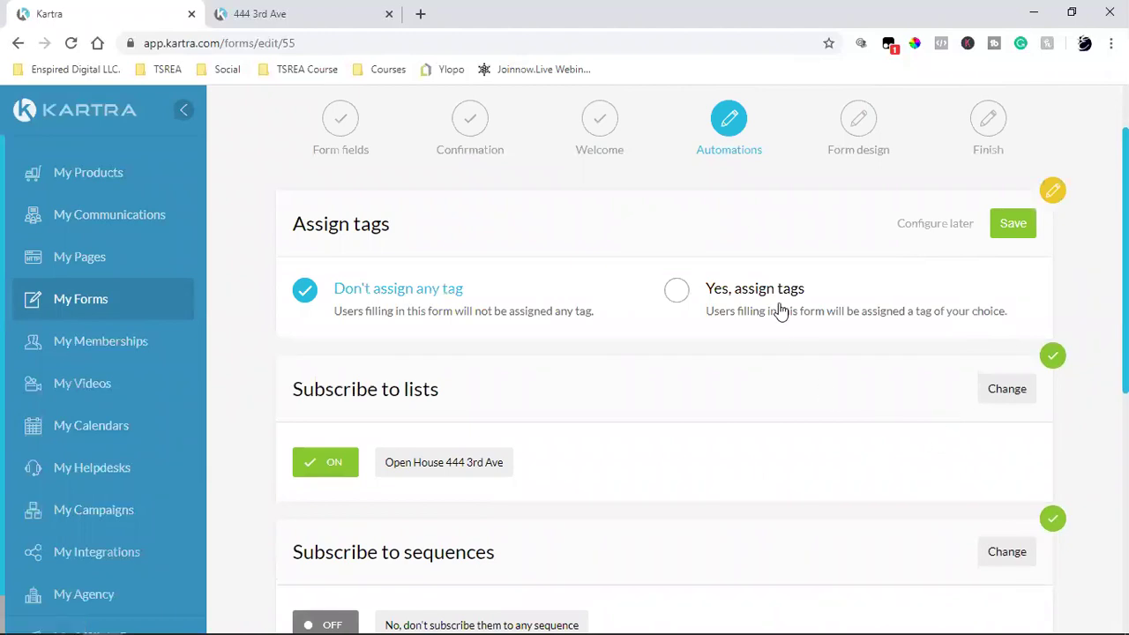
left_click(1015, 225)
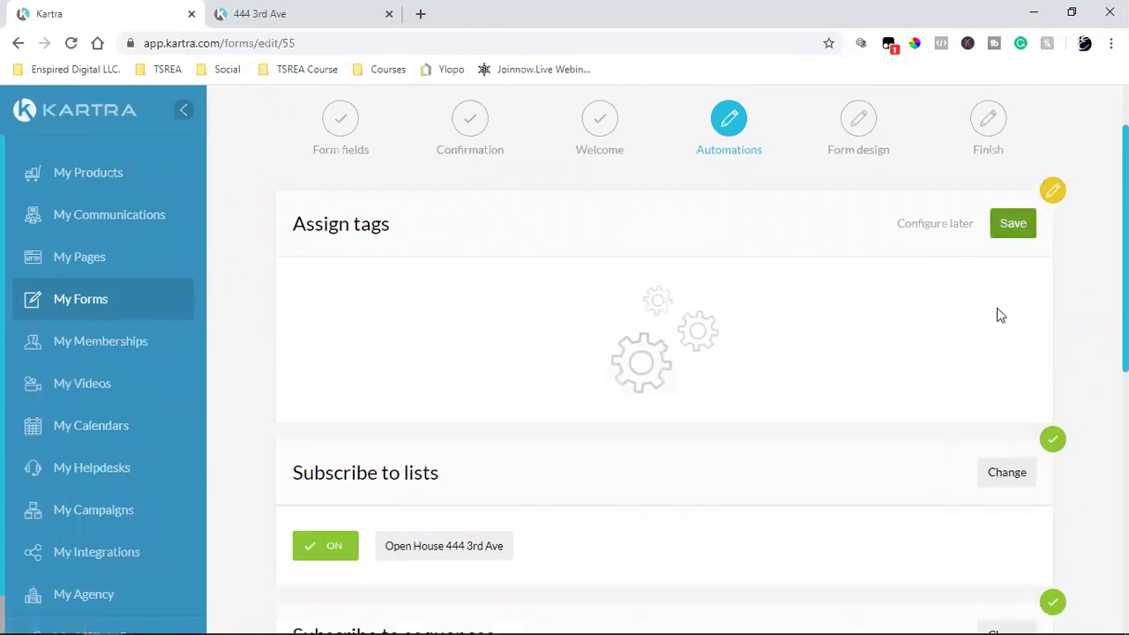
scroll(932, 446, "down", 4)
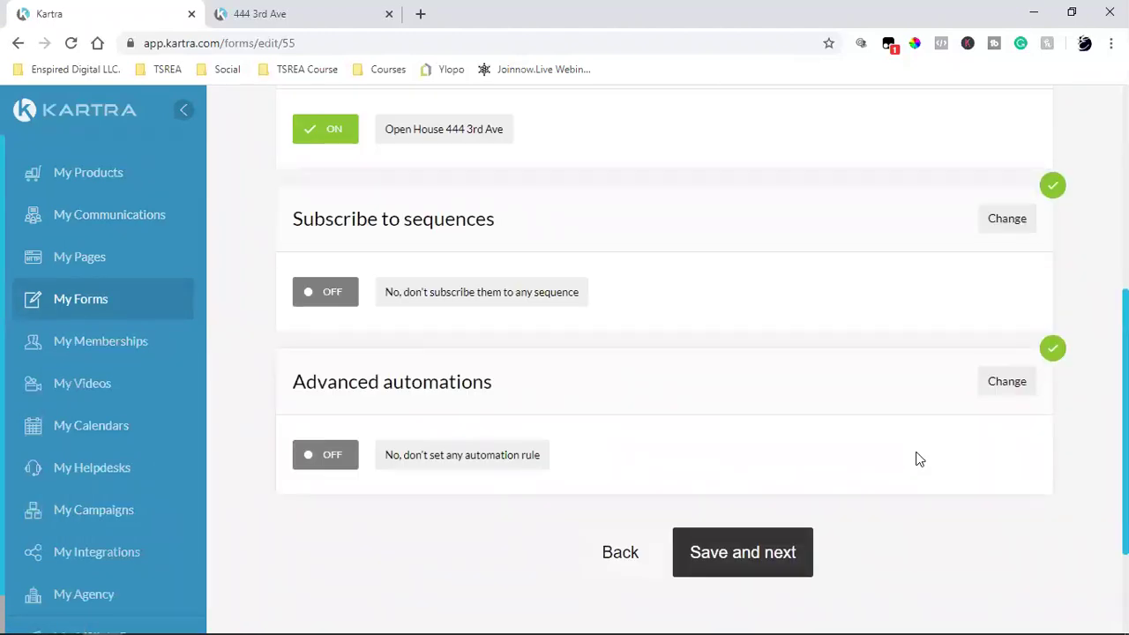
left_click(771, 566)
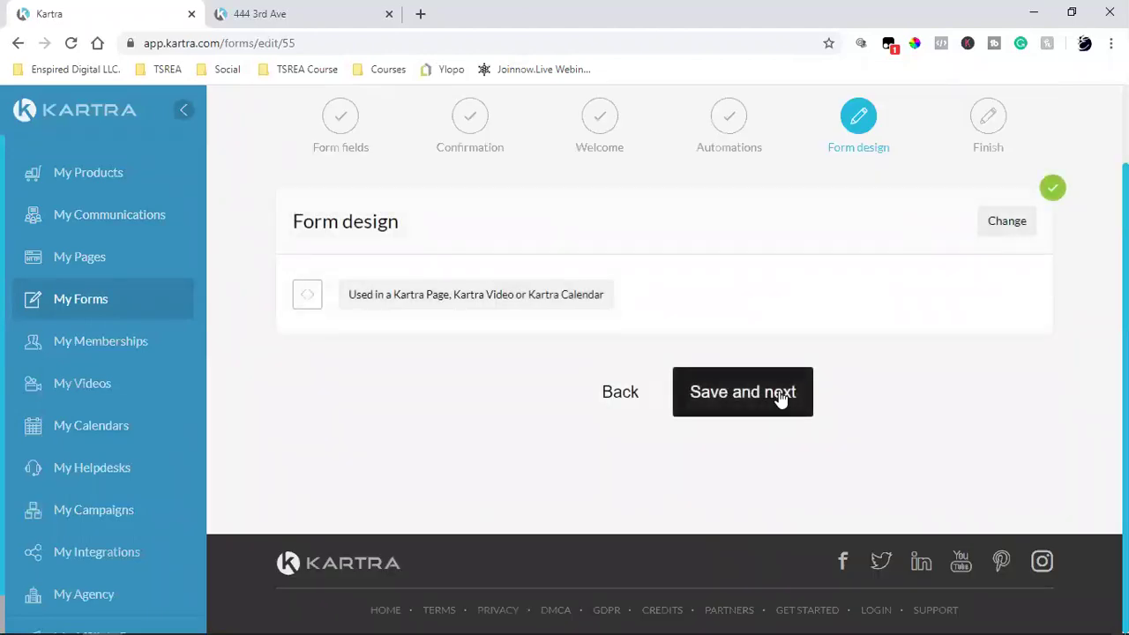
left_click(746, 398)
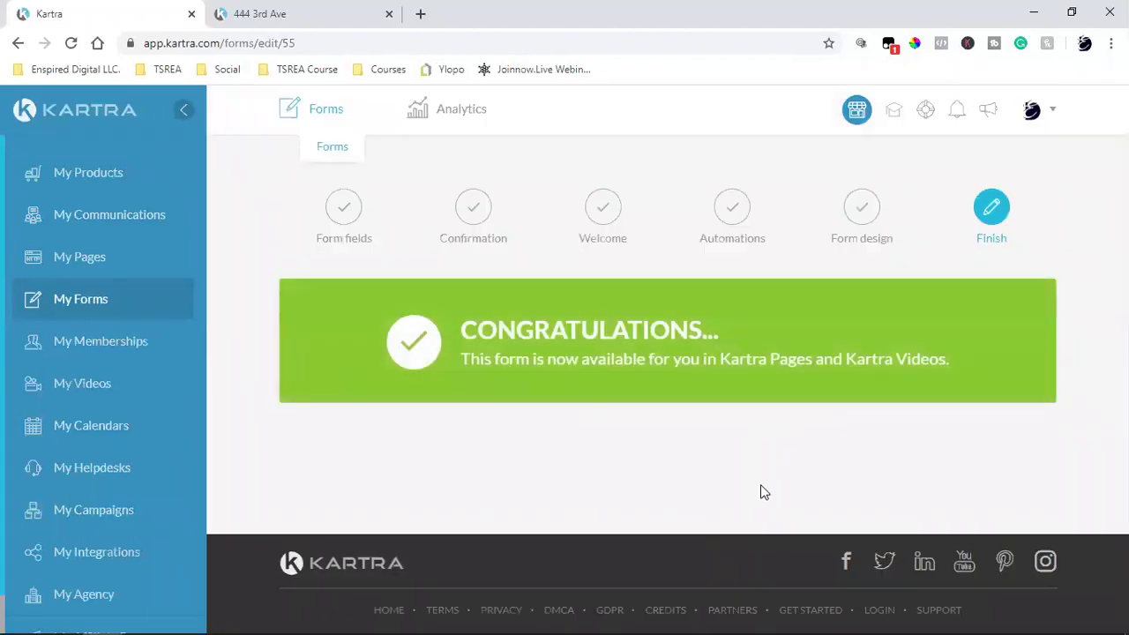
Step: Open the tag categories and filter to TSREA Training Course, reviewing its five tags and lead counts
left_click(60, 218)
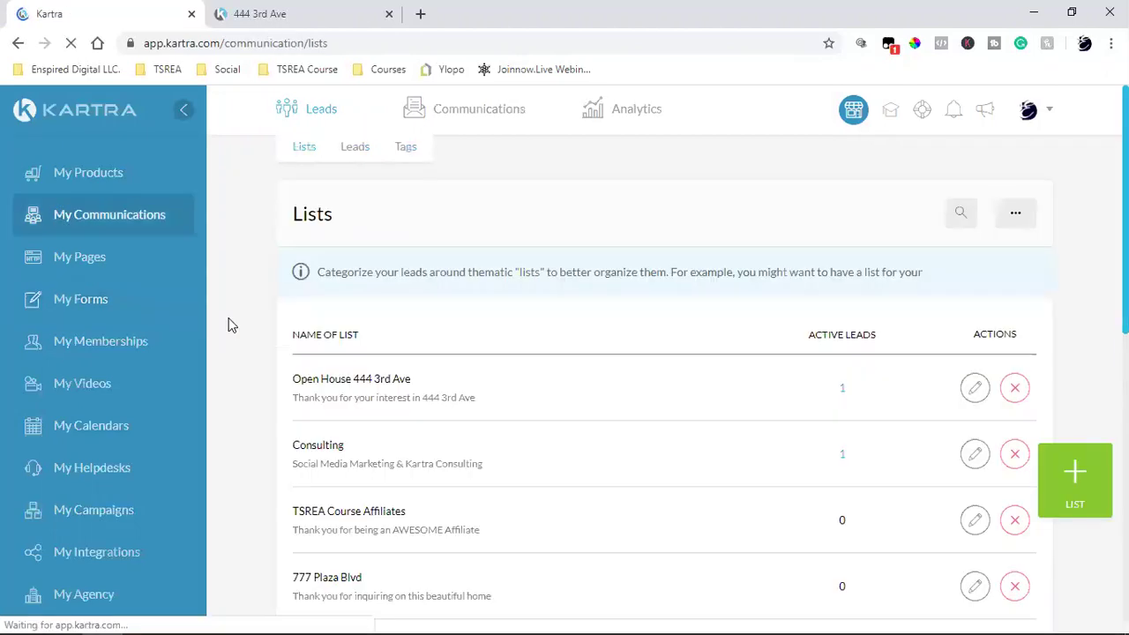
left_click(405, 148)
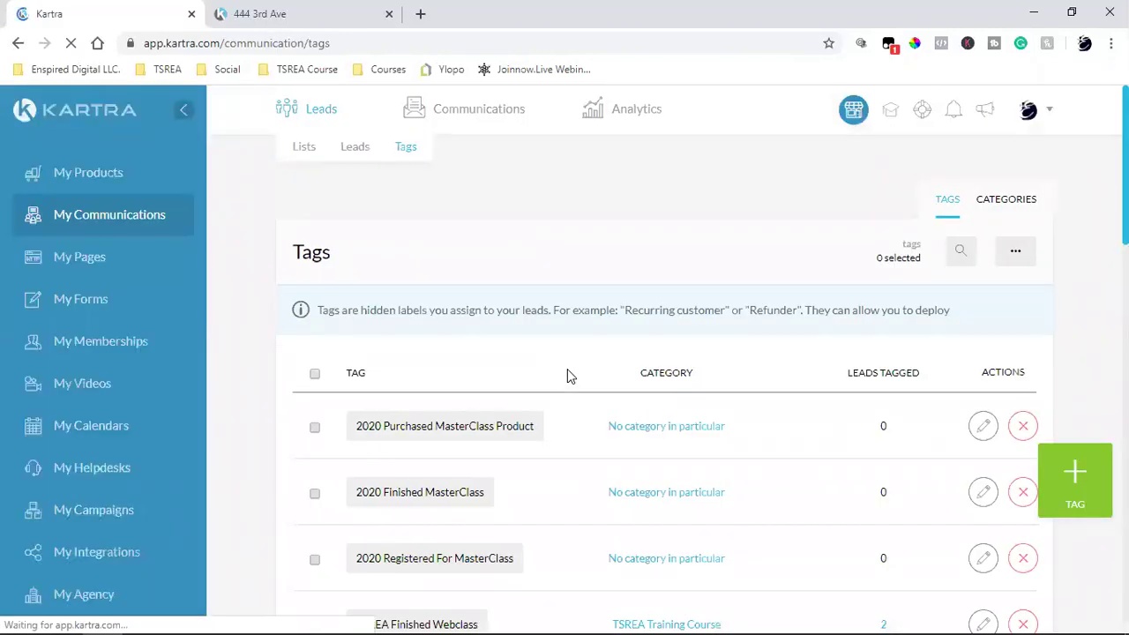
left_click(1008, 208)
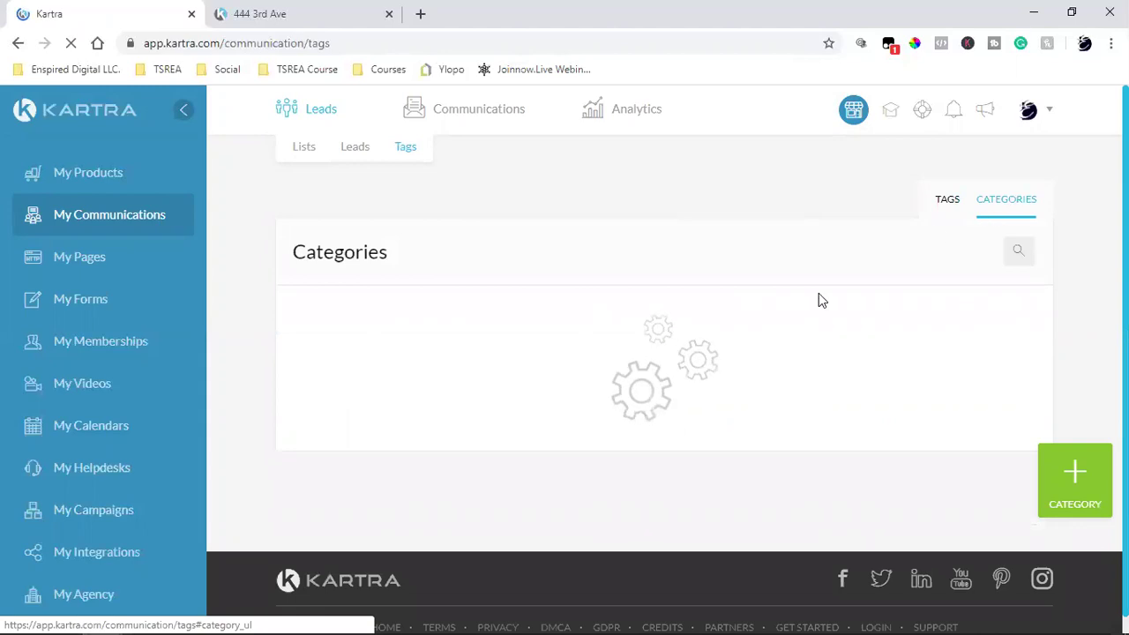
scroll(526, 477, "down", 4)
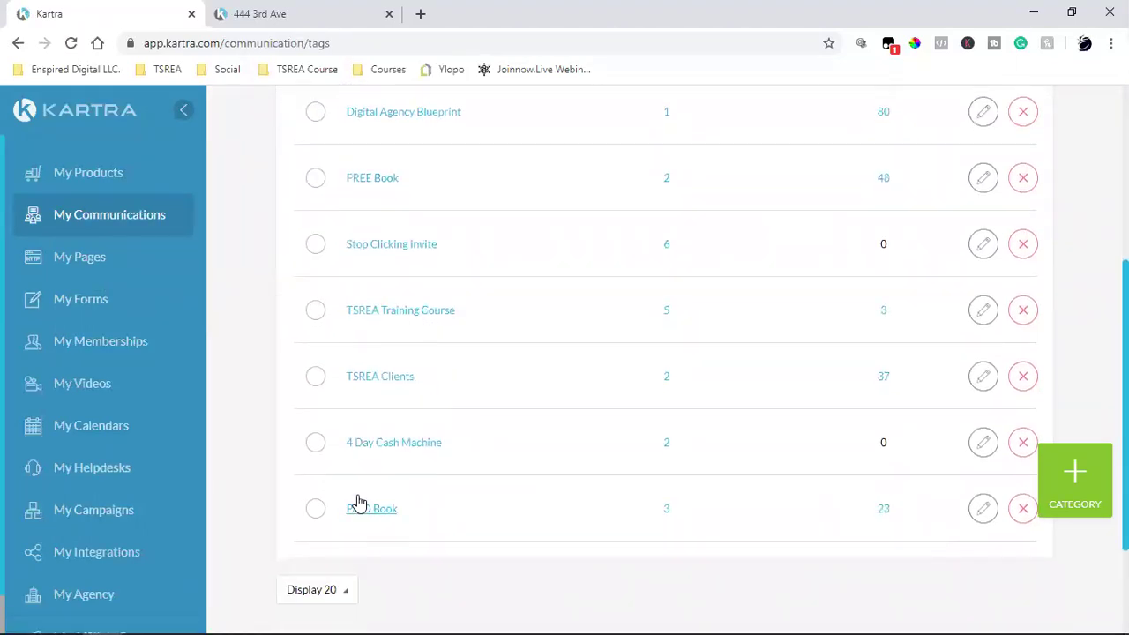
left_click(386, 315)
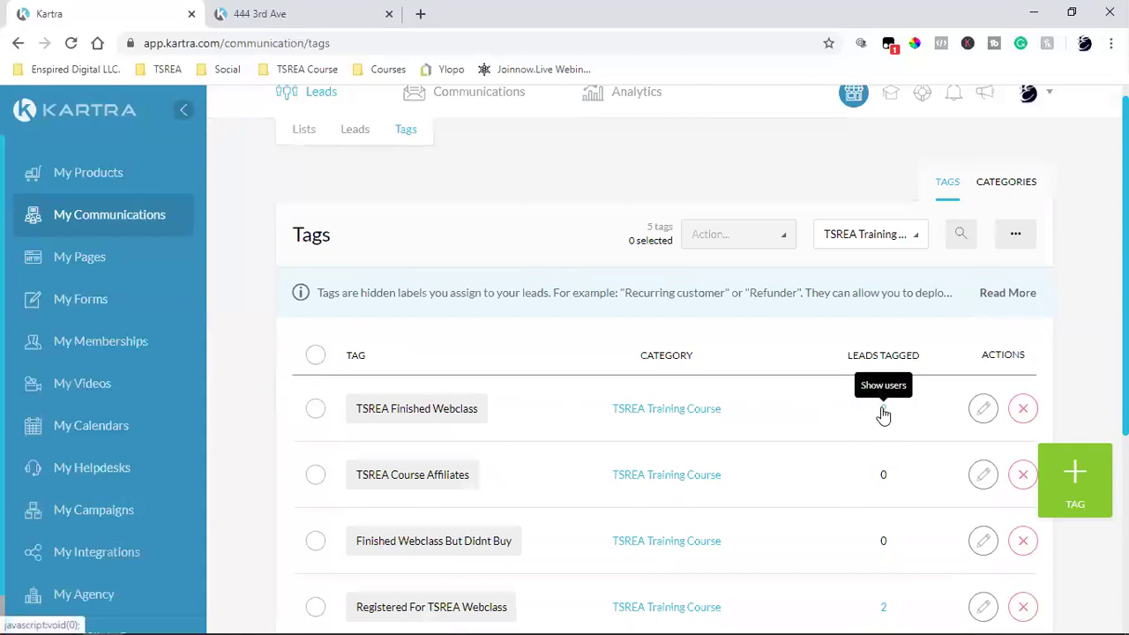
scroll(819, 478, "down", 2)
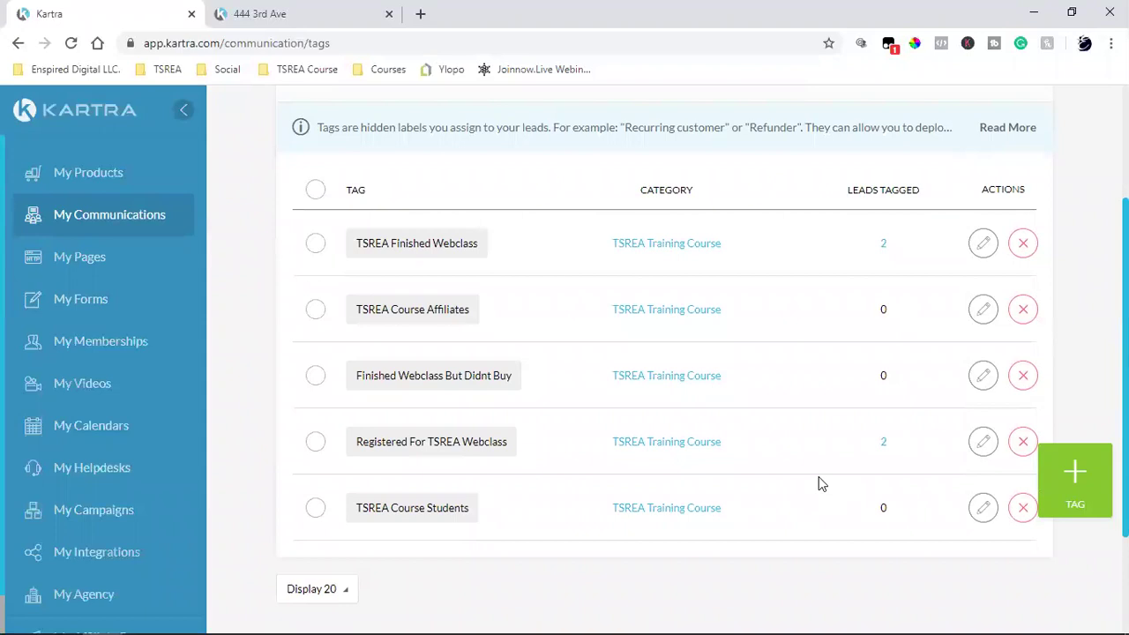
scroll(819, 484, "up", 2)
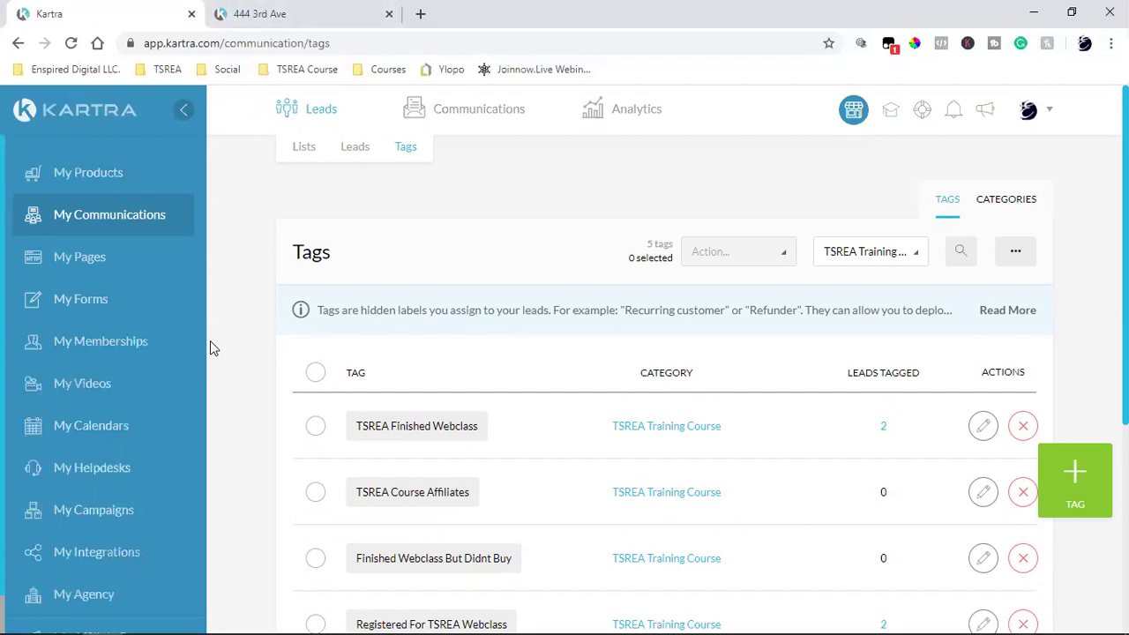
Step: Show My Pages filtered to the Shared Funnels category
left_click(92, 265)
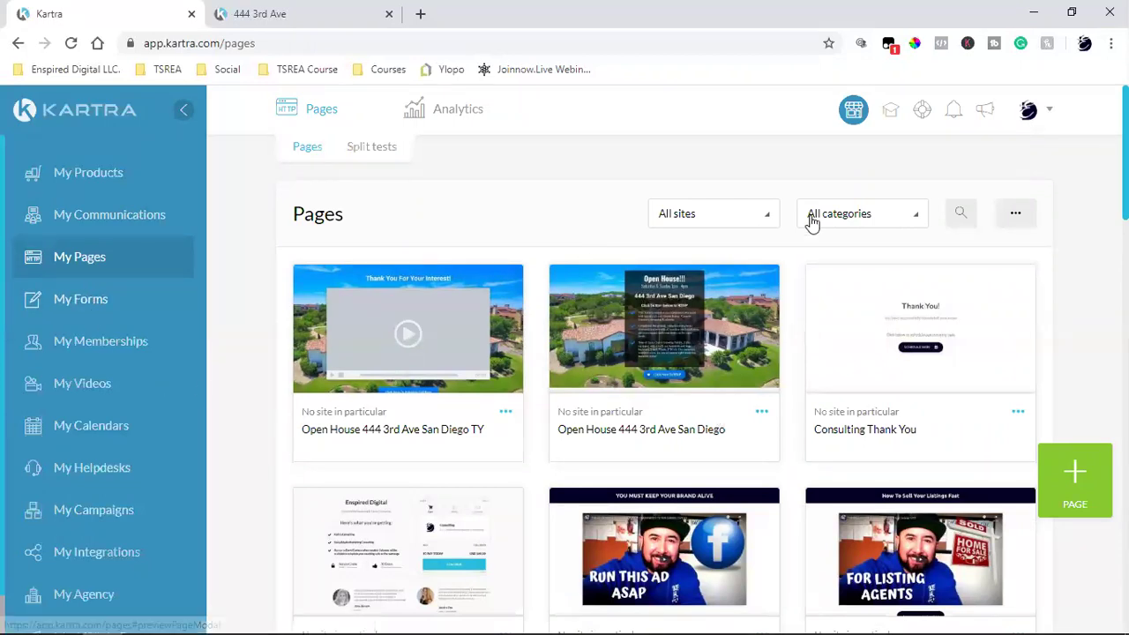
left_click(851, 213)
scroll(832, 361, "down", 3)
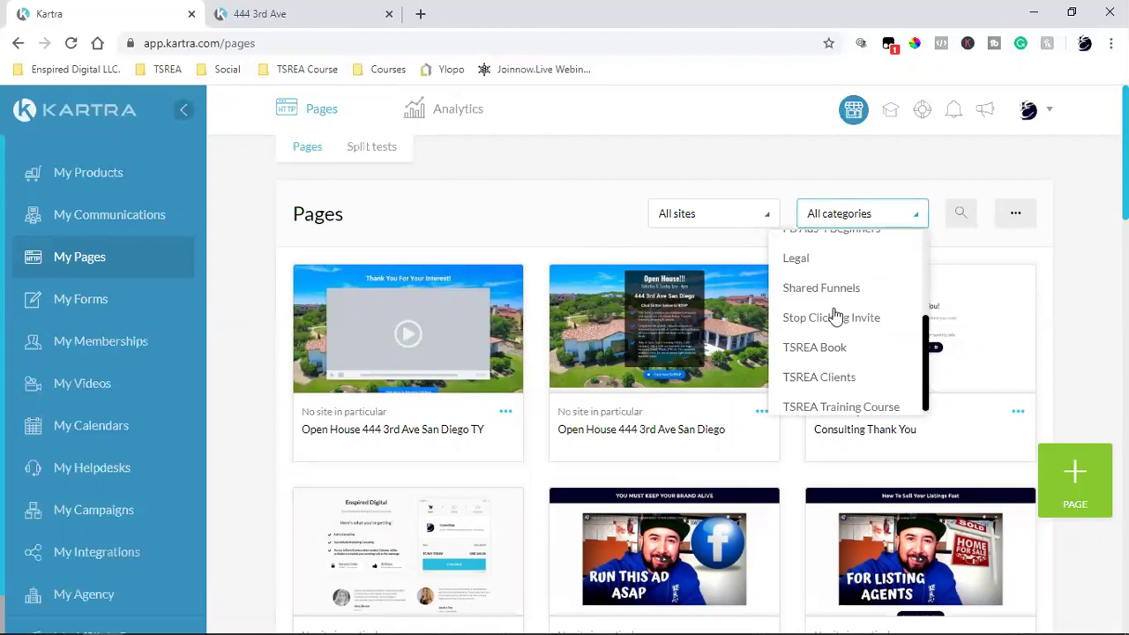
left_click(798, 288)
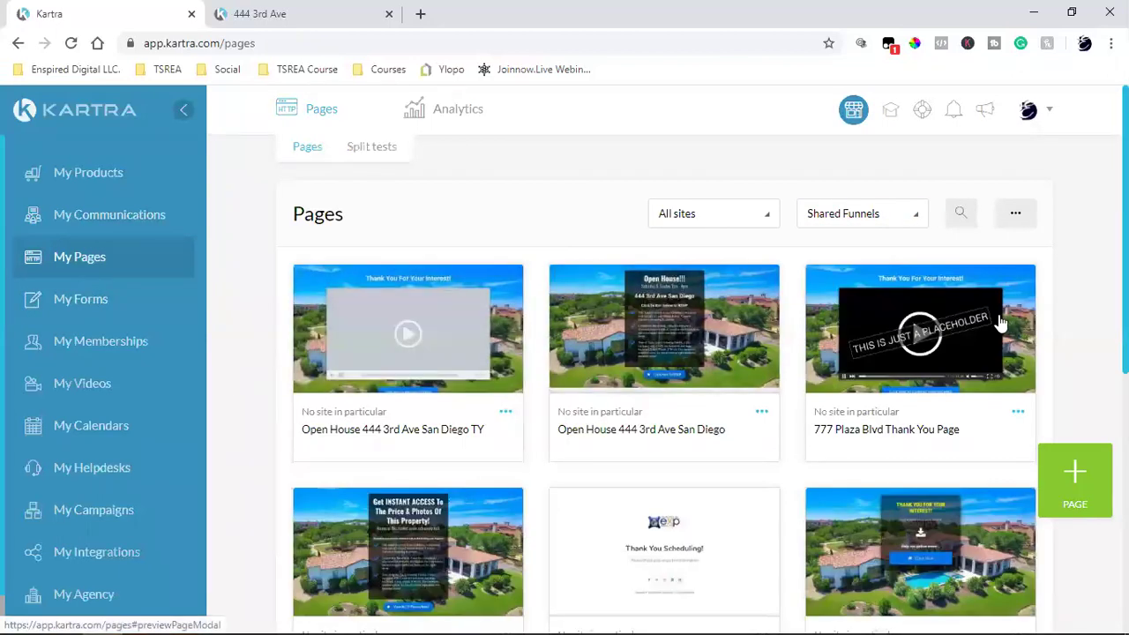